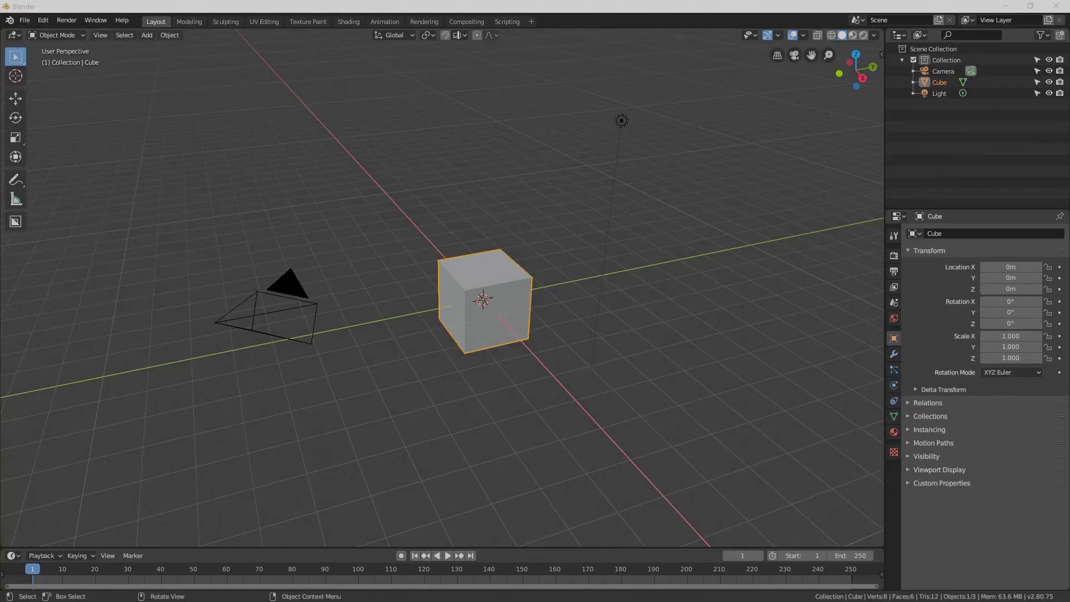
# - Set the camera's X and Z location to 0 m
pyautogui.moveTo(415, 395); pyautogui.dragTo(540, 399, button='middle')
pyautogui.click(322, 287)
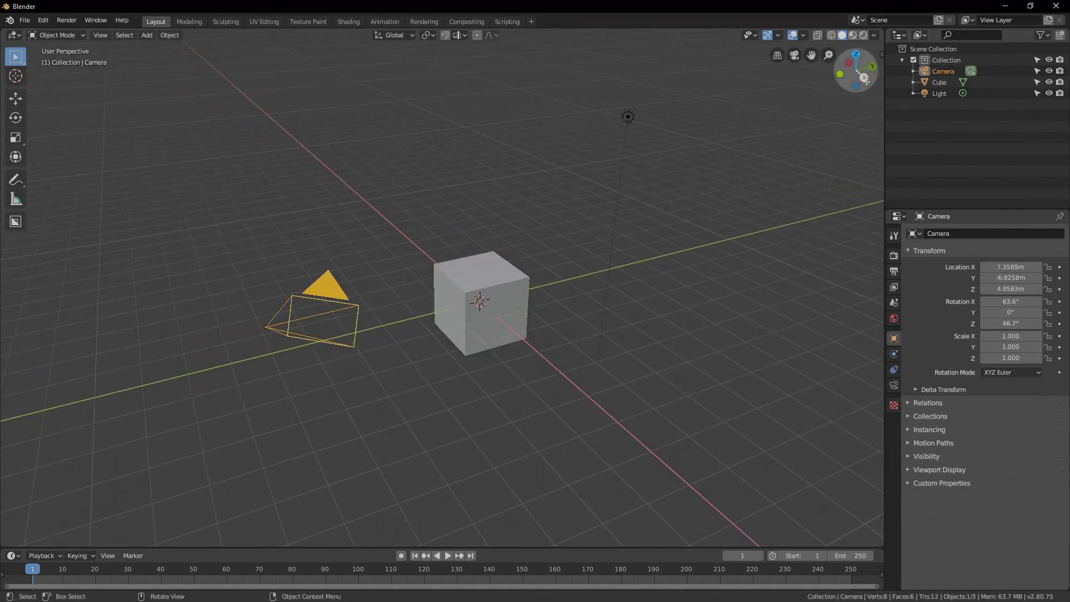
pyautogui.click(881, 55)
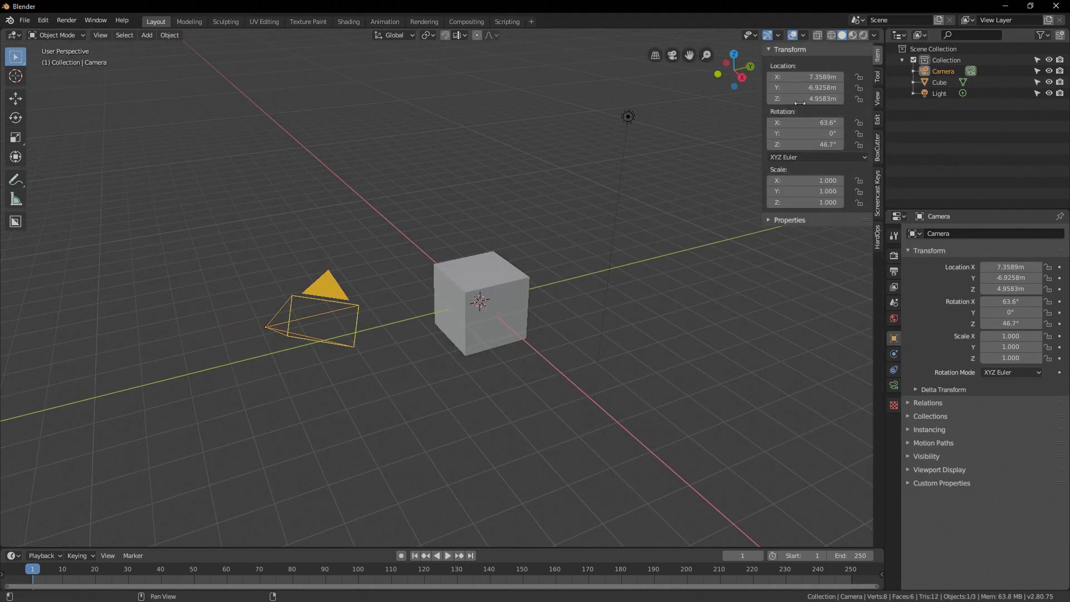
pyautogui.click(814, 77)
pyautogui.write('0')
pyautogui.press('Return')
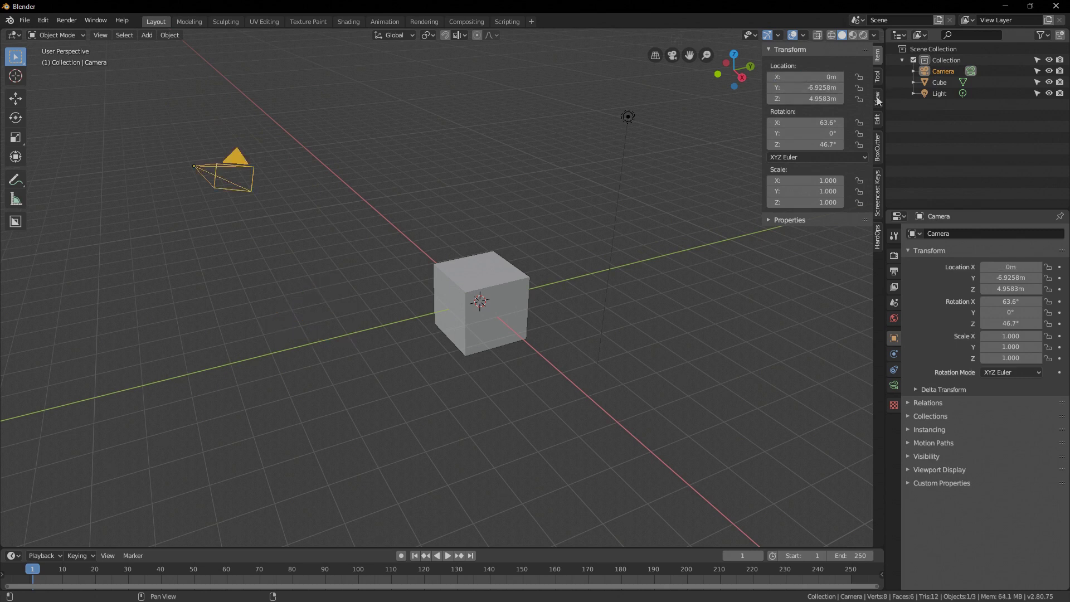
pyautogui.click(816, 99)
pyautogui.write('0')
pyautogui.press('Return')
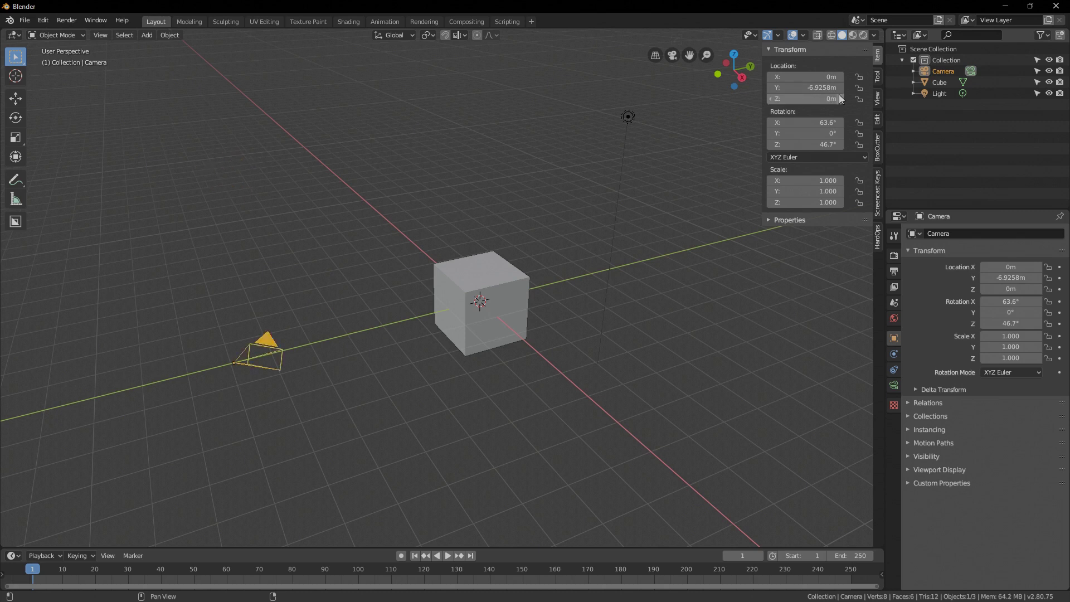
# - Set the camera's rotation to 90° on X and 0° on Z
pyautogui.click(802, 121)
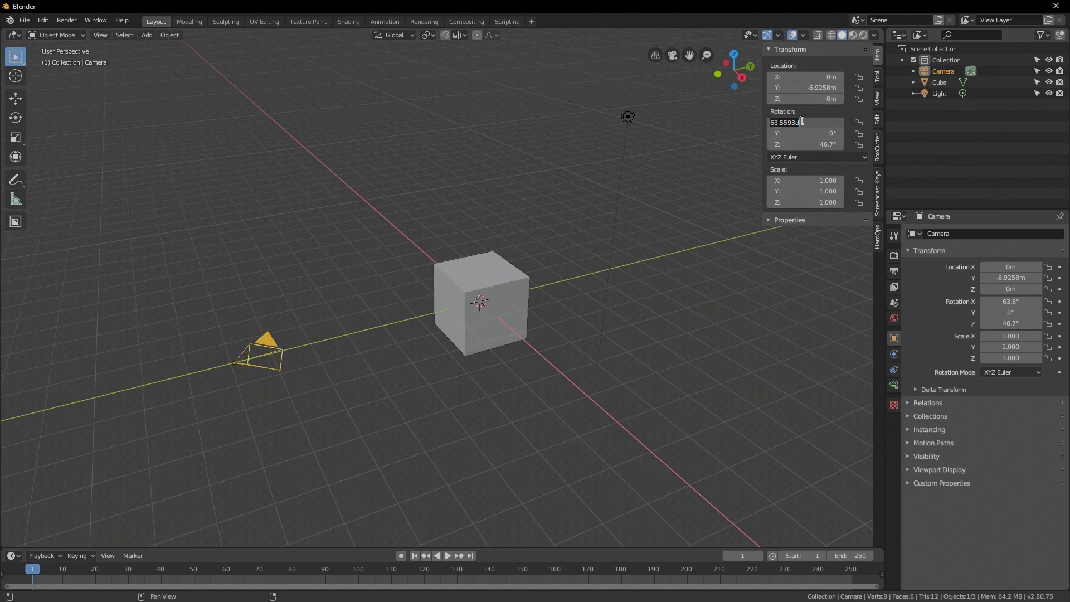
pyautogui.write('90')
pyautogui.press('Return')
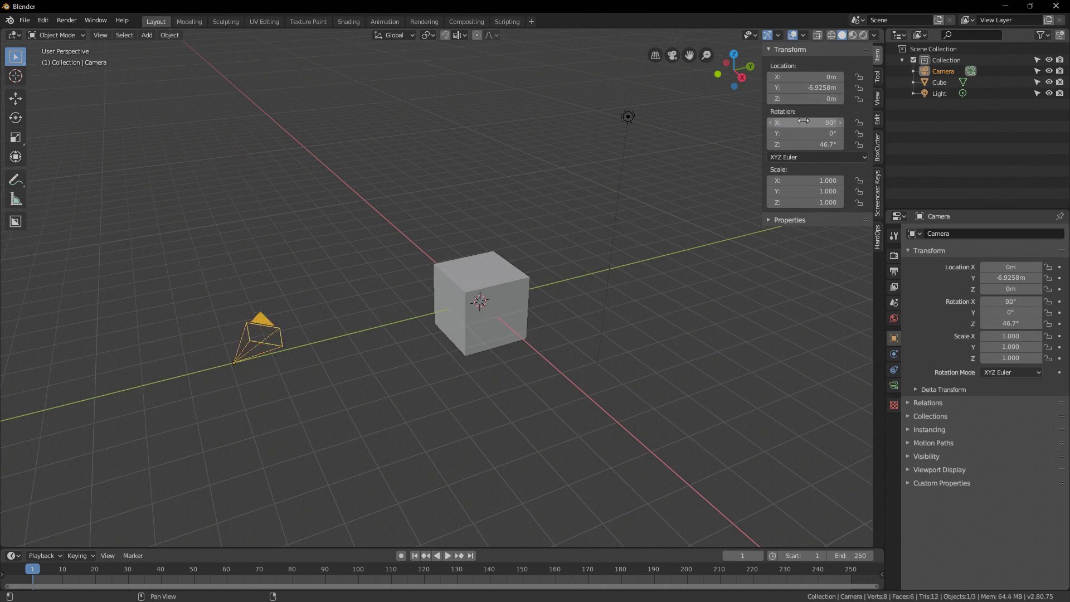
pyautogui.click(821, 143)
pyautogui.write('0')
pyautogui.press('Return')
# - Delete the default cube from the scene
pyautogui.scroll(5, 405, 424)
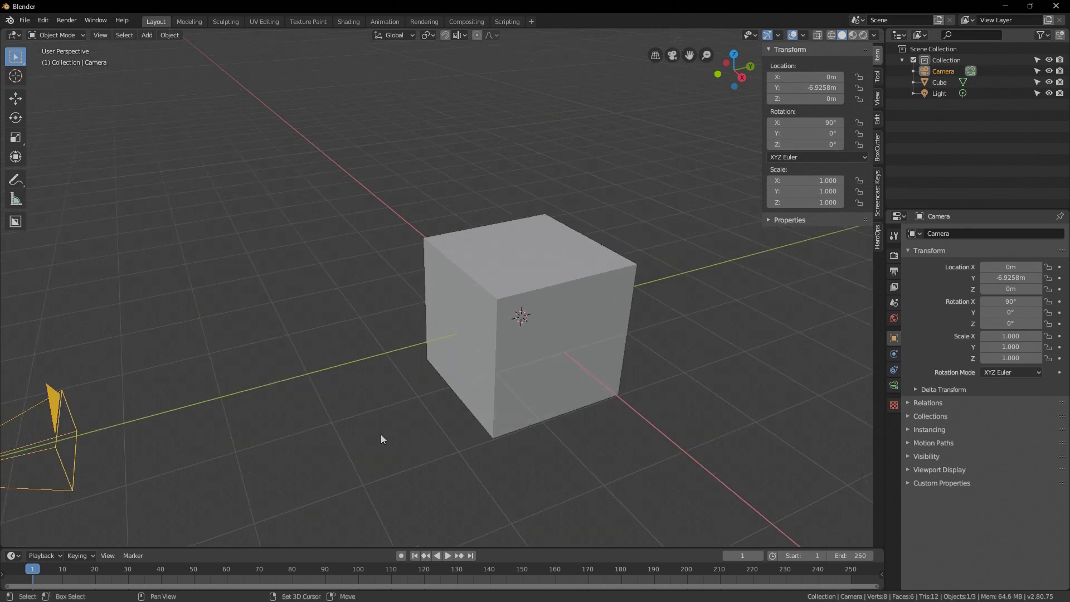
pyautogui.keyDown('alt'); pyautogui.moveTo(546, 285); pyautogui.dragTo(482, 364, button='middle'); pyautogui.keyUp('alt')
pyautogui.scroll(-2, 470, 377)
pyautogui.scroll(4, 526, 346)
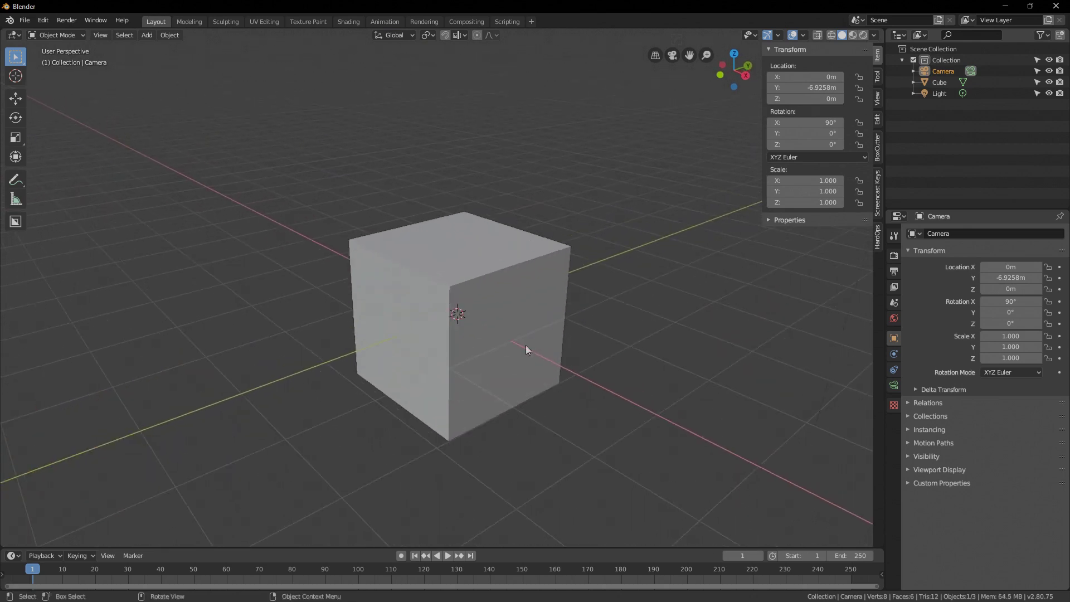
pyautogui.click(534, 280)
pyautogui.press('x')
pyautogui.click(546, 286)
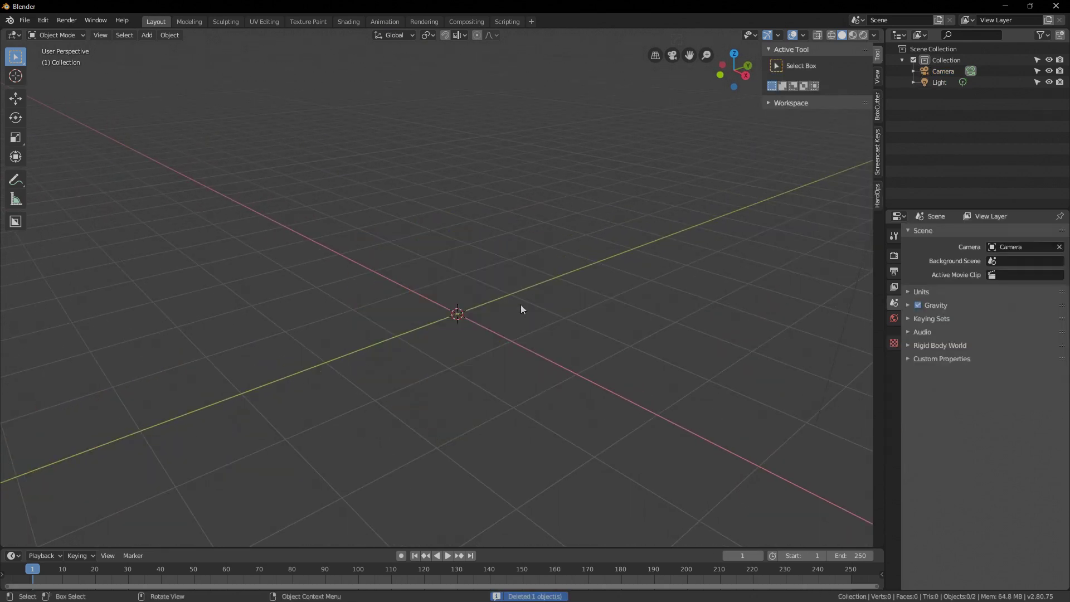
# - Add a mesh plane at the world origin
pyautogui.moveTo(514, 354); pyautogui.dragTo(523, 322, button='middle')
pyautogui.hotkey('shift', 'a')
pyautogui.moveTo(524, 322)
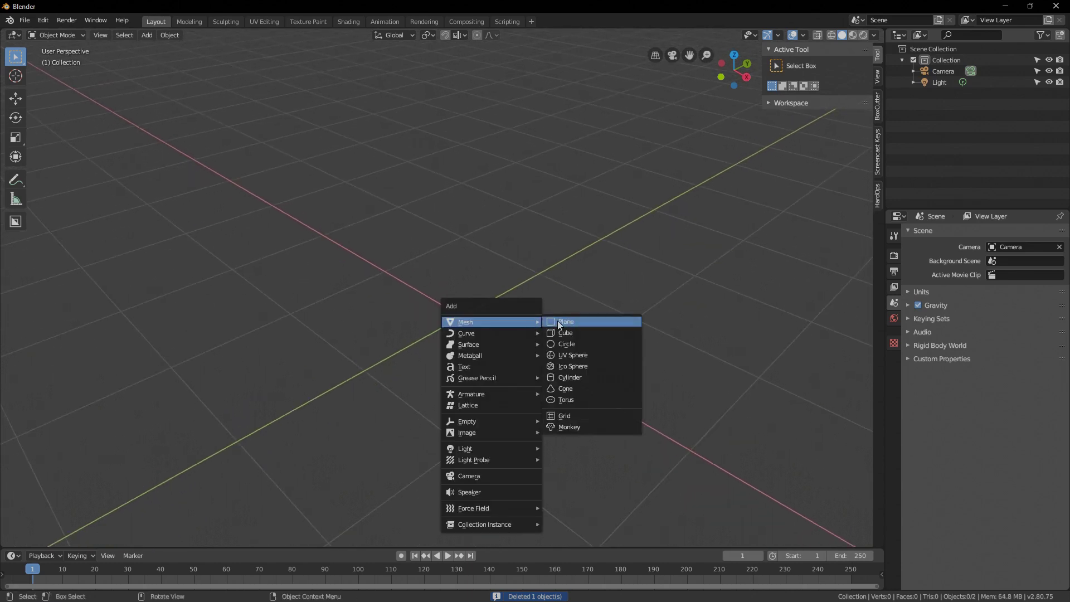
pyautogui.click(591, 322)
# - Rotate the plane's mesh 90° about the X axis in Edit Mode
pyautogui.press('Tab')
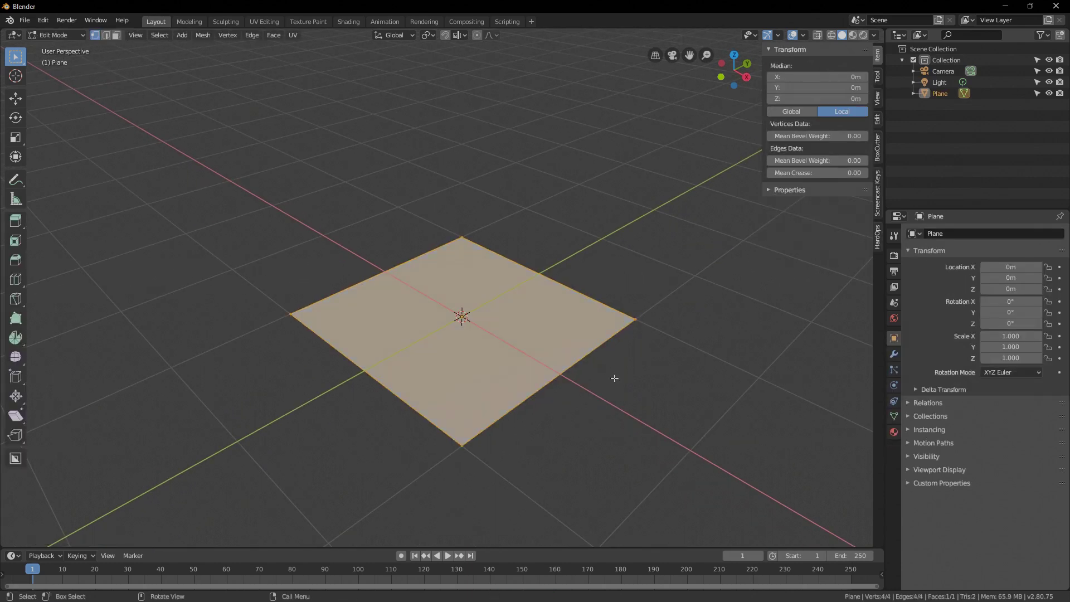
pyautogui.write('rx')
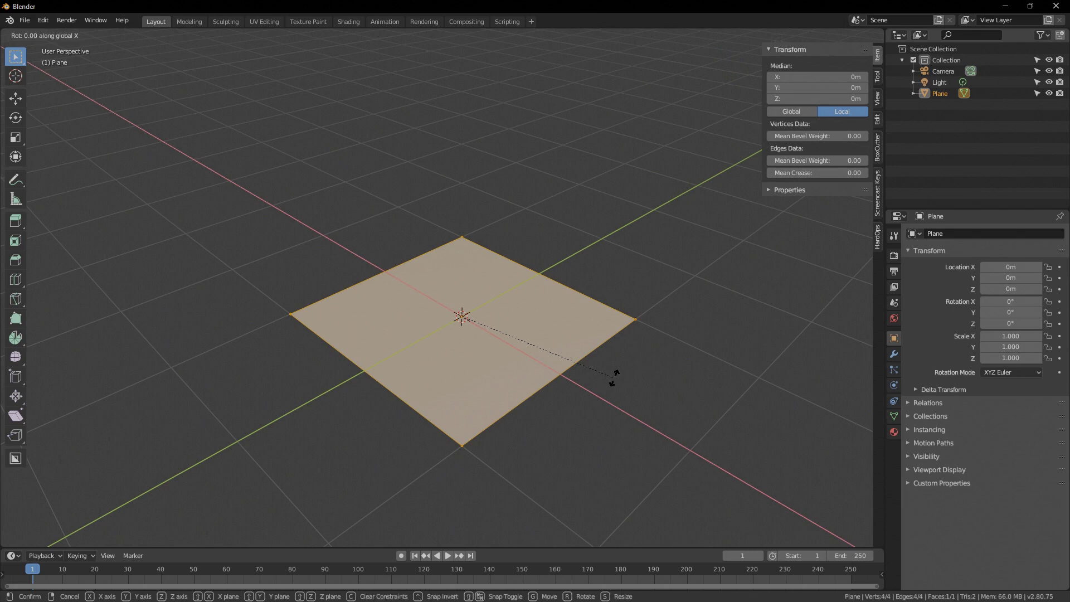
pyautogui.write('90')
pyautogui.press('Return')
# - Scale the upright plane along Z by about 1.46, repeat the scaling once and undo the repeat
pyautogui.moveTo(620, 376); pyautogui.dragTo(611, 332, button='middle')
pyautogui.press('s')
pyautogui.press('z')
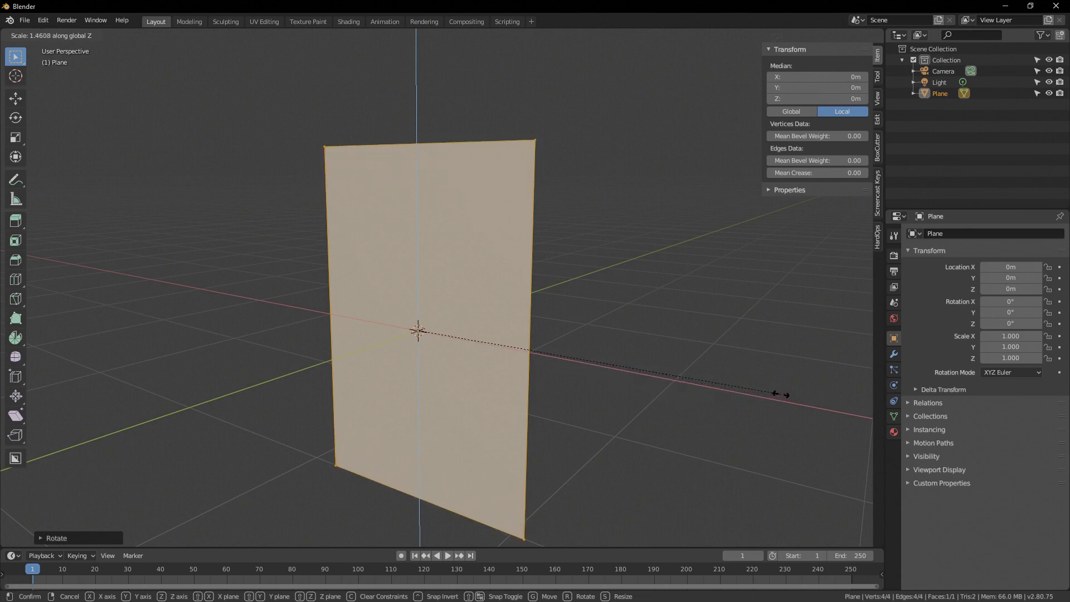
pyautogui.click(780, 394)
pyautogui.hotkey('shift', 'r')
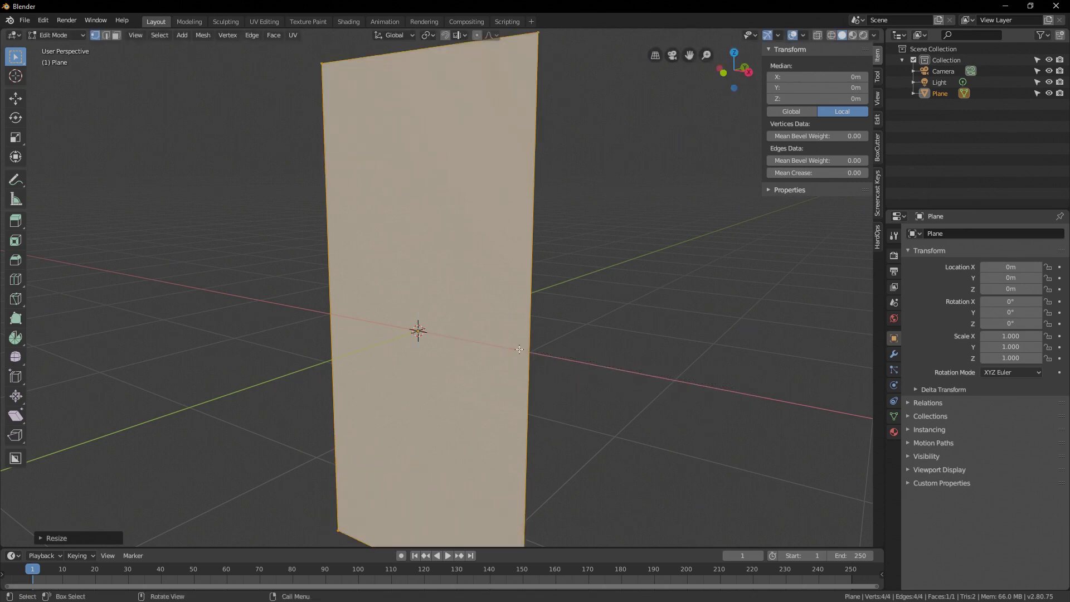
pyautogui.hotkey('ctrl', 'z')
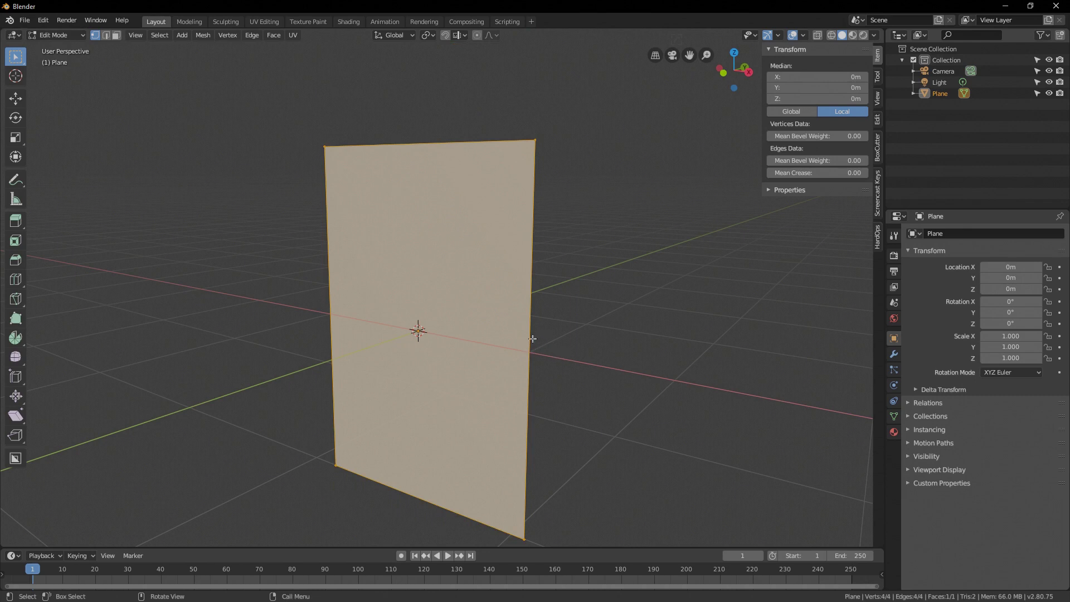
# - Add a horizontal loop cut across the plane and slide it below the centre to about -0.375 m on Z
pyautogui.moveTo(591, 339); pyautogui.dragTo(569, 329, button='middle')
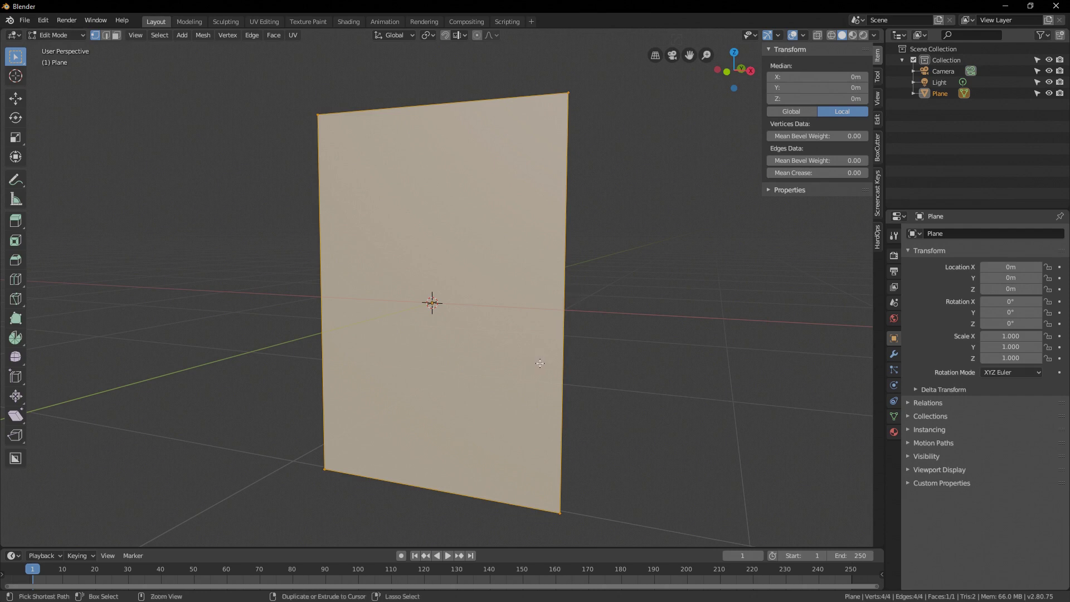
pyautogui.hotkey('ctrl', 'r')
pyautogui.click(559, 353)
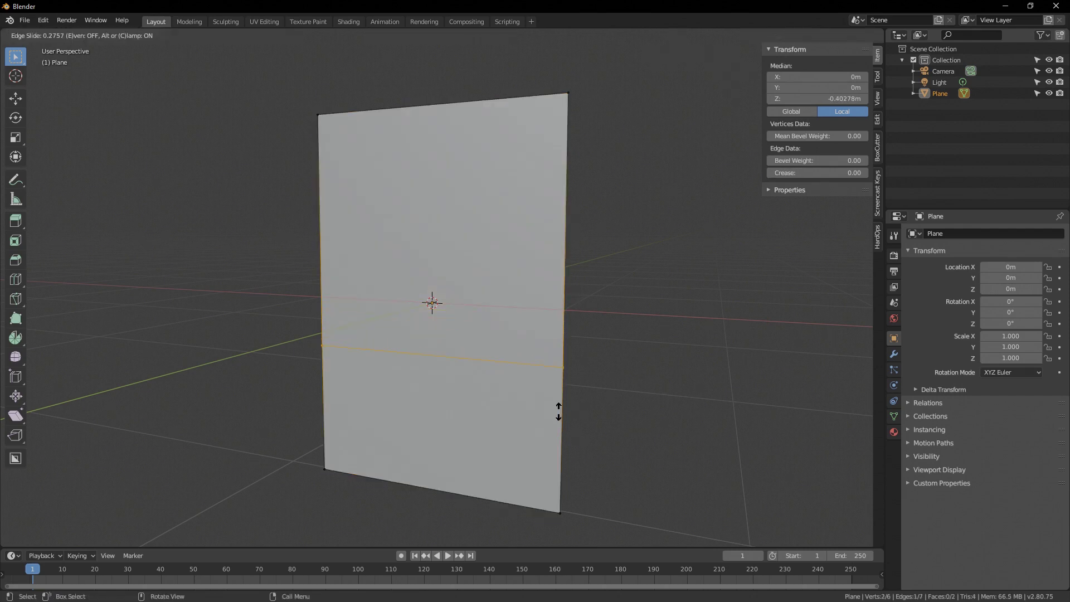
pyautogui.click(561, 408)
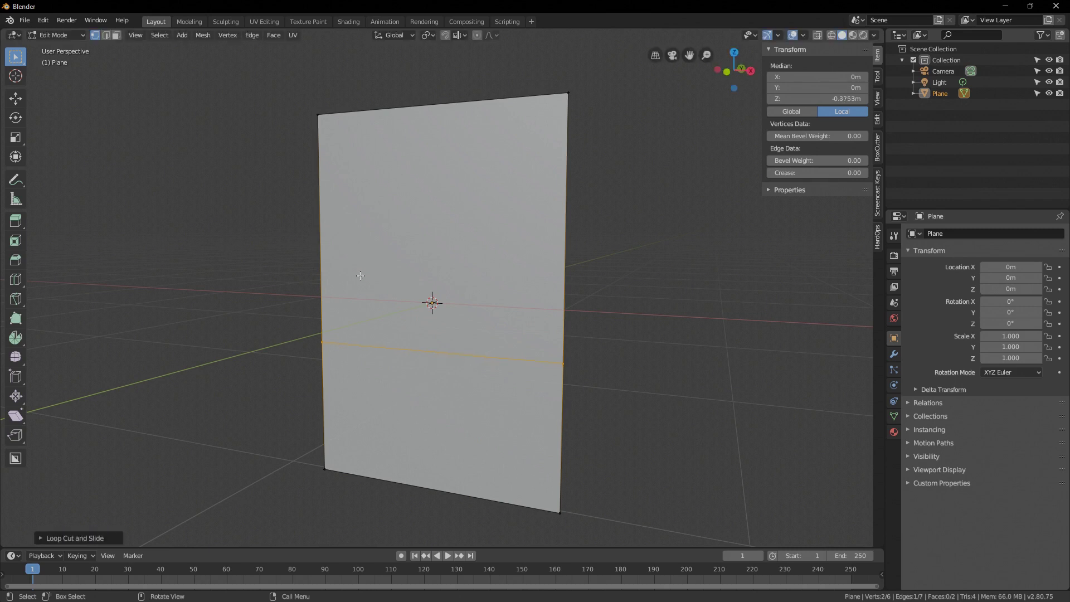
# - Select all faces of the plane and inset them together by about 0.056 m to form an outer border
pyautogui.hotkey('alt', 'a')
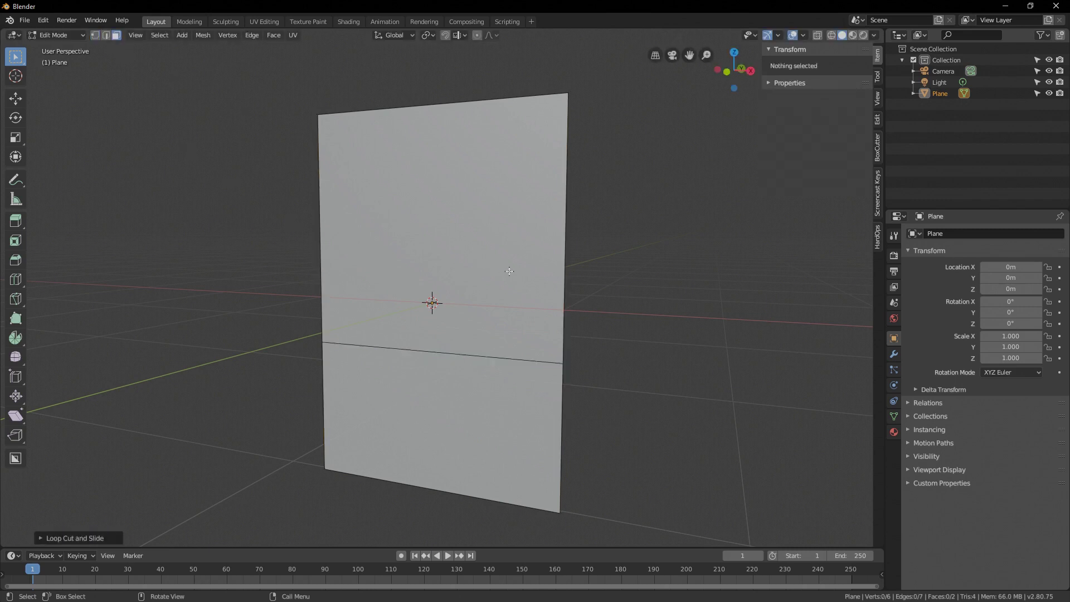
pyautogui.press('a')
pyautogui.moveTo(510, 270); pyautogui.dragTo(557, 280, button='middle')
pyautogui.press('i')
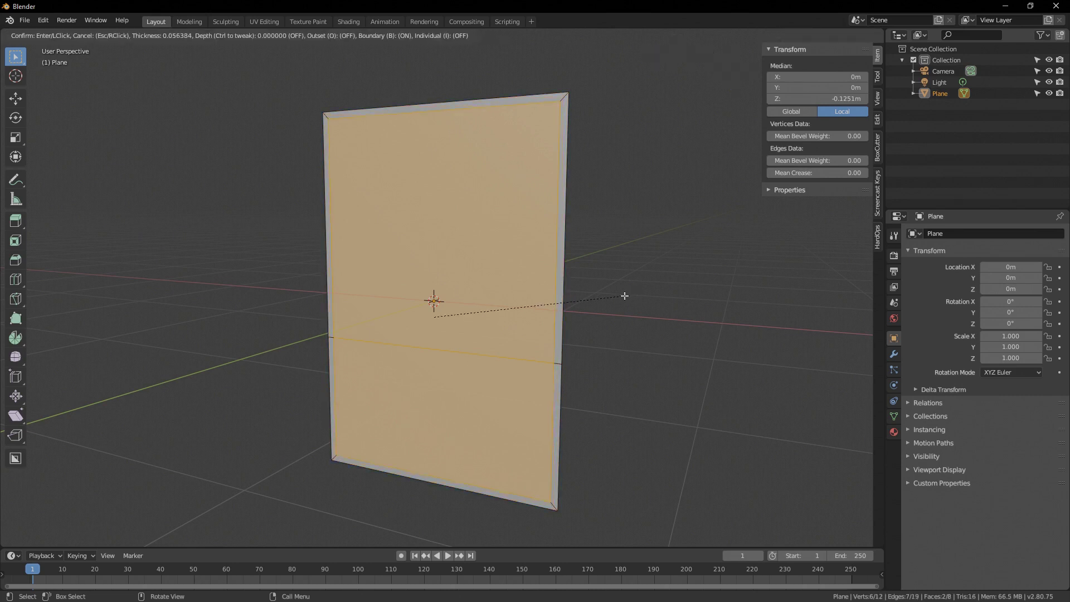
pyautogui.click(625, 295)
# - Inset the inner faces again by about 0.064 m, with the Individual option enabled
pyautogui.press('i')
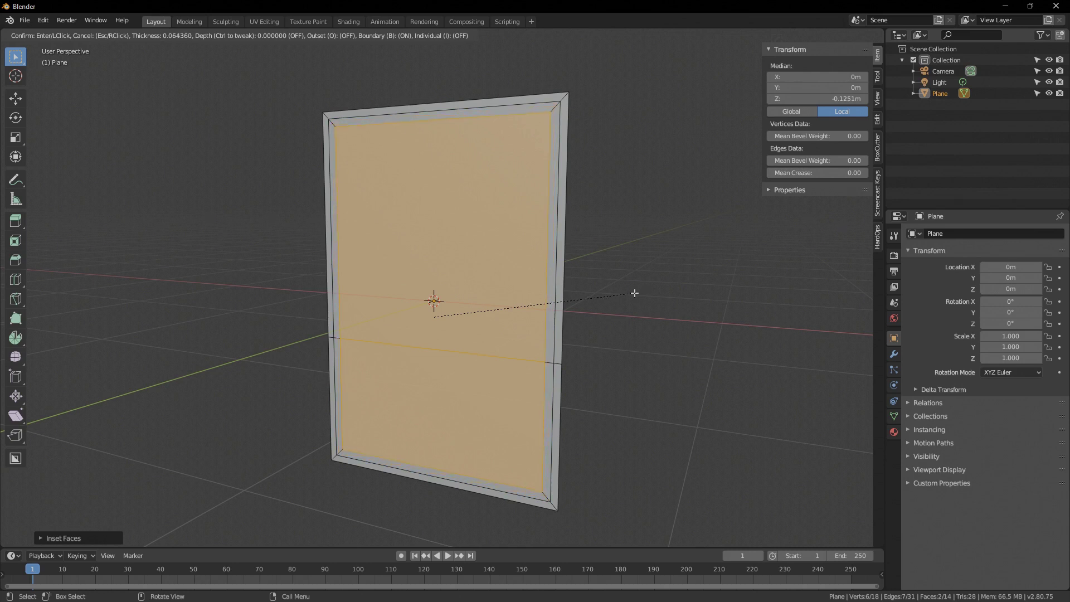
pyautogui.click(635, 293)
pyautogui.click(55, 538)
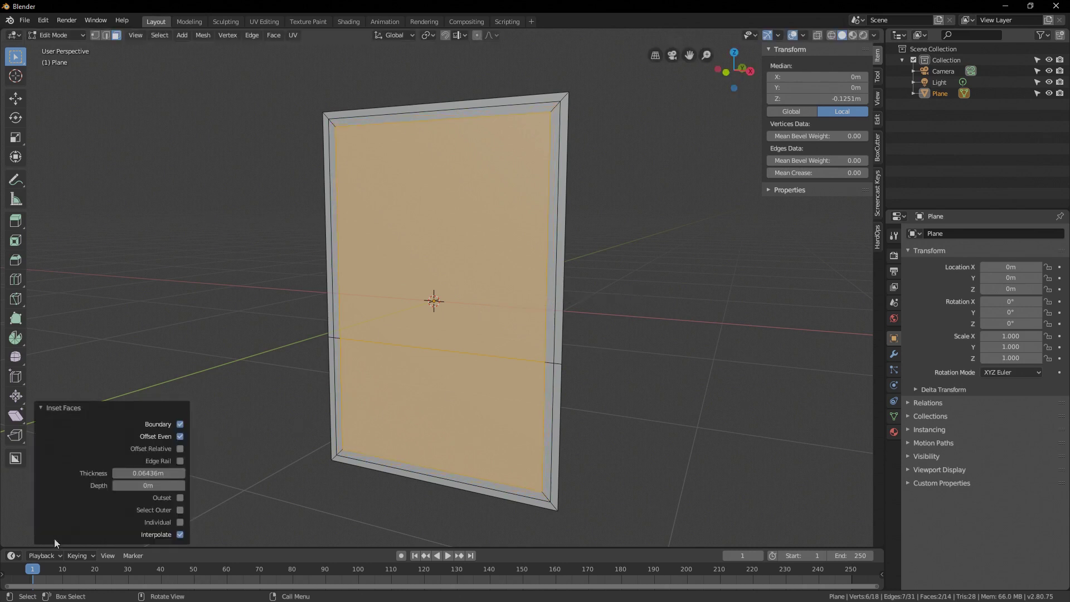
pyautogui.click(180, 522)
# - Select the inner frame faces surrounding both panels as two face loops
pyautogui.moveTo(385, 335)
pyautogui.mouseDown(button='middle')
pyautogui.moveTo(403, 336)
pyautogui.moveTo(385, 332)
pyautogui.mouseUp(button='middle')
pyautogui.scroll(1, 403, 337)
pyautogui.scroll(2, 310, 341)
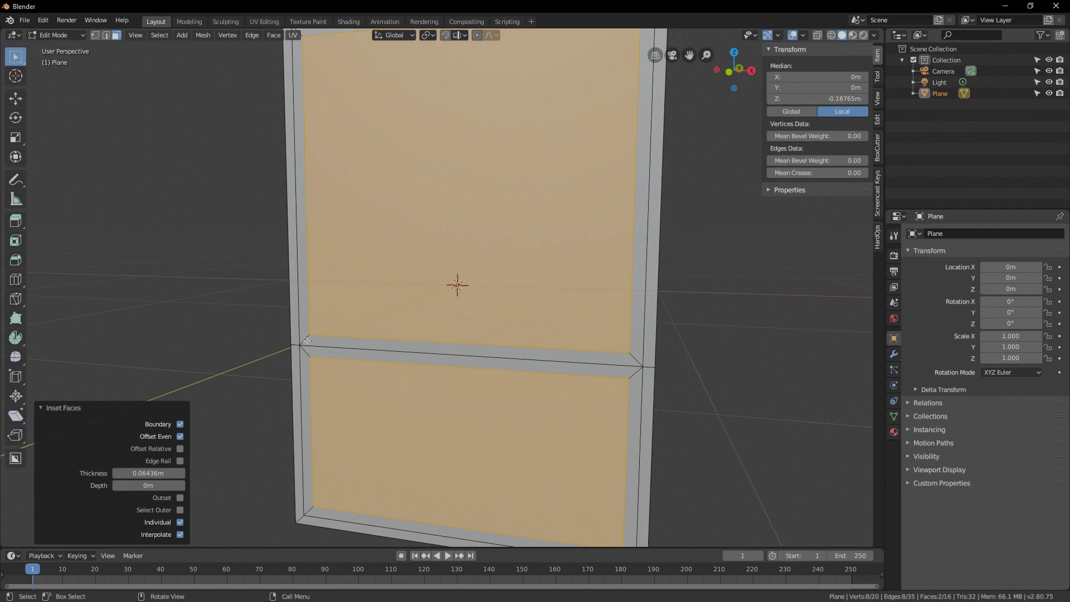
pyautogui.keyDown('alt'); pyautogui.click(307, 340); pyautogui.keyUp('alt')
pyautogui.keyDown('alt'); pyautogui.click(307, 343); pyautogui.keyUp('alt')
pyautogui.keyDown('alt'); pyautogui.click(307, 347); pyautogui.keyUp('alt')
pyautogui.keyDown('alt'); pyautogui.keyDown('shift'); pyautogui.click(307, 353); pyautogui.keyUp('shift'); pyautogui.keyUp('alt')
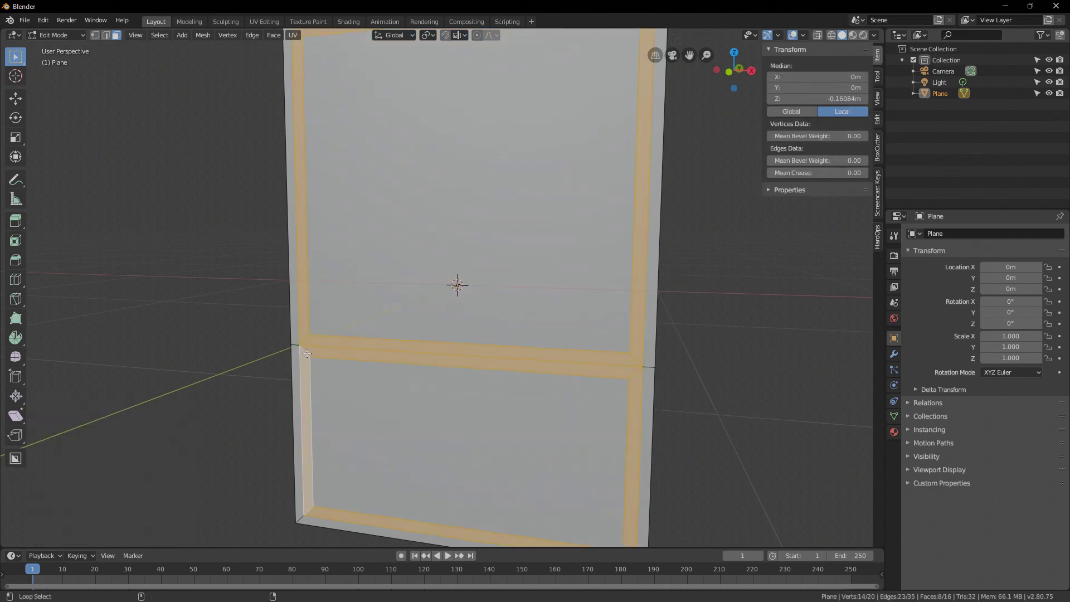
pyautogui.scroll(-3, 434, 290)
pyautogui.keyDown('shift'); pyautogui.moveTo(826, 423); pyautogui.dragTo(795, 433, button='middle'); pyautogui.keyUp('shift')
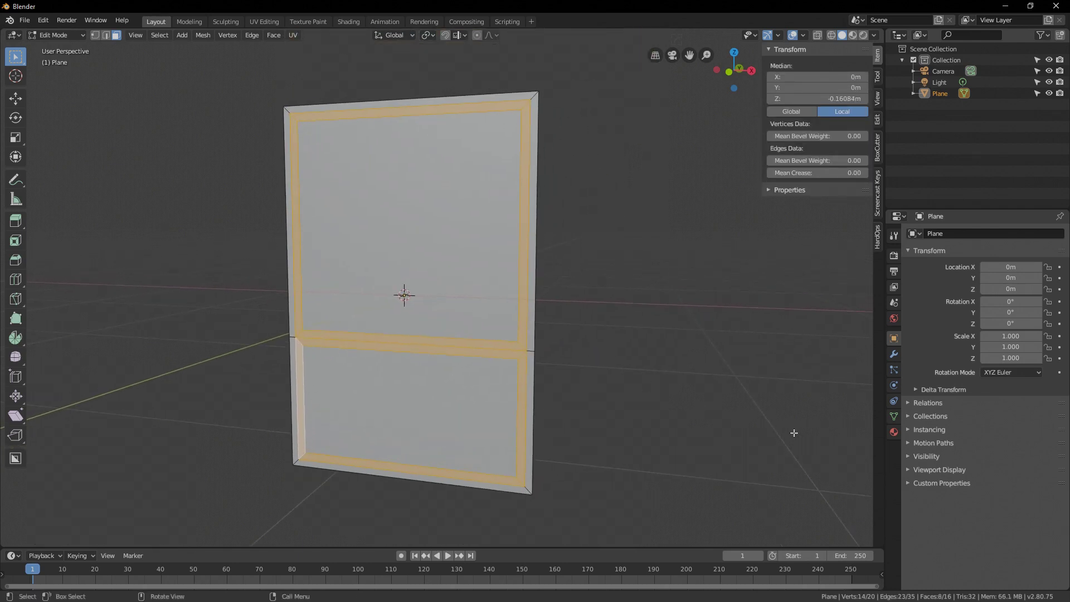
# - Create a material on the plane with a light blue base color of about H 0.547, S 0.321, V 0.906
pyautogui.click(894, 432)
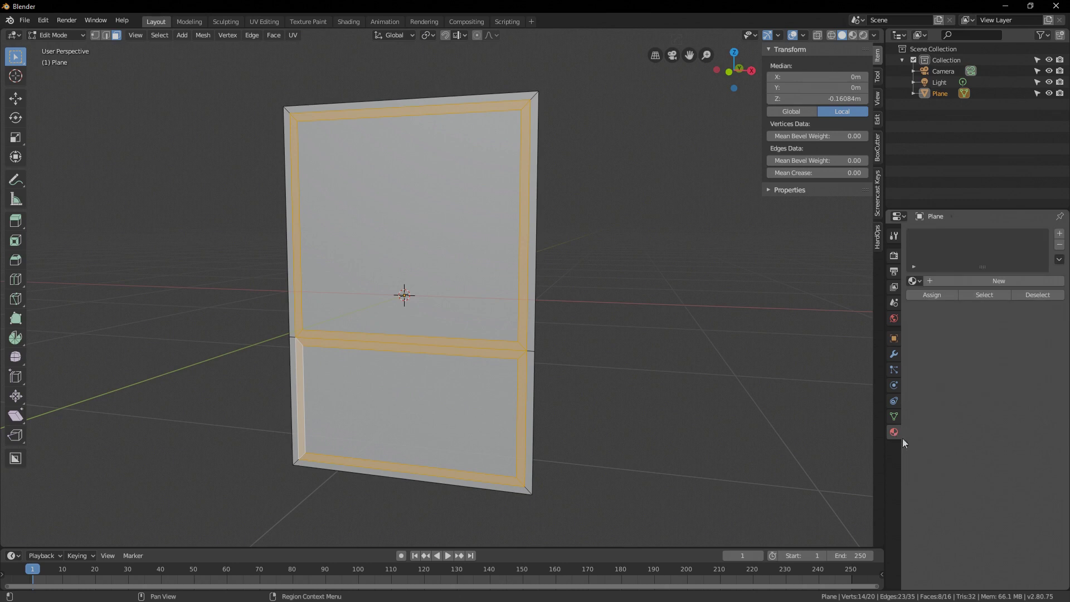
pyautogui.click(975, 280)
pyautogui.click(1016, 409)
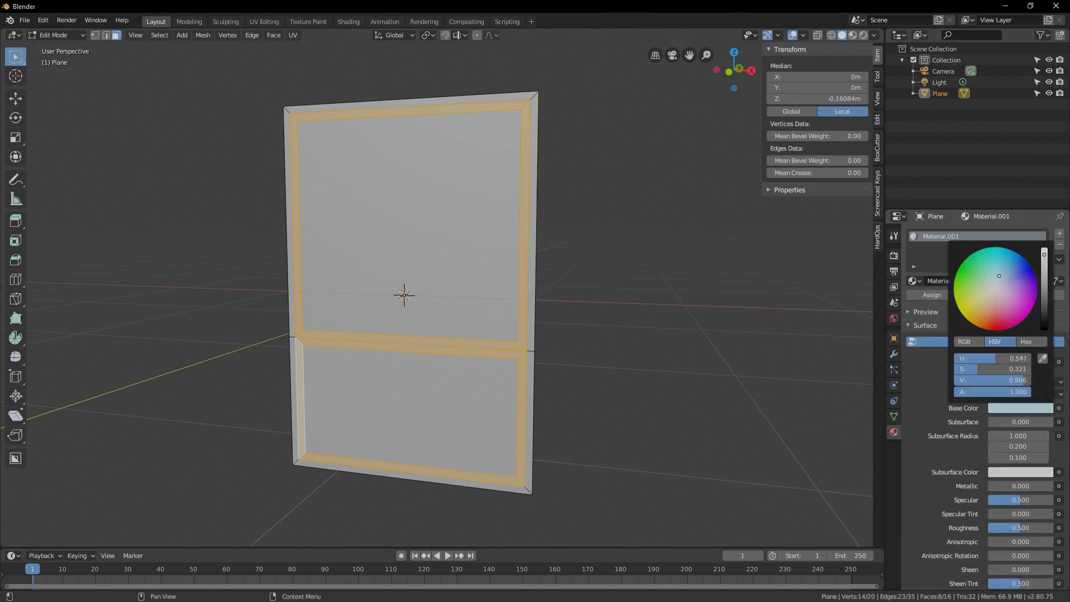
# - Add a second material with a dark blue-violet base color and assign it to the selected frame faces
pyautogui.click(1059, 234)
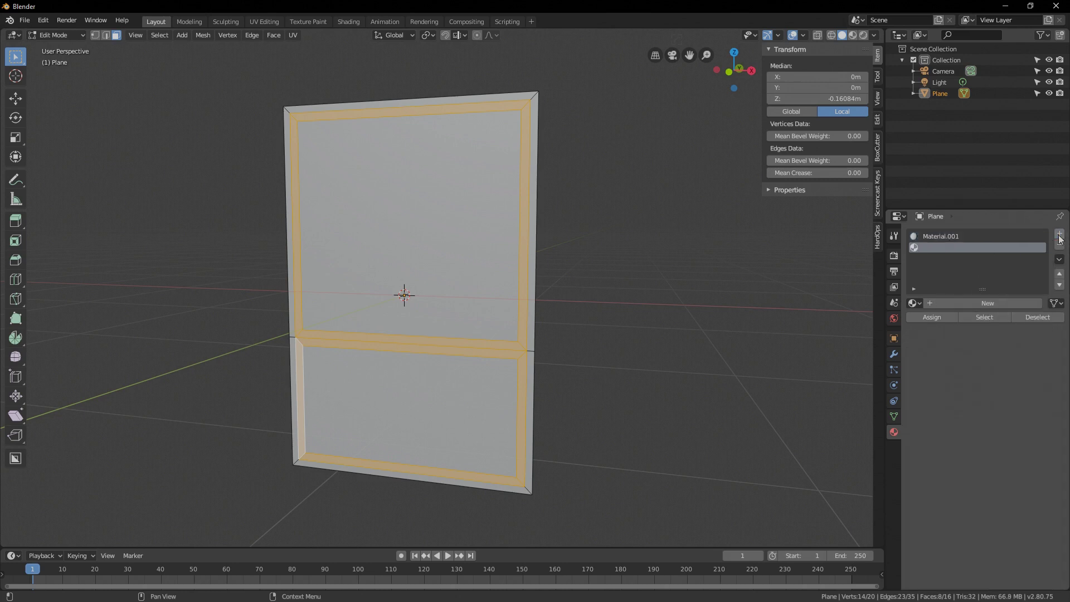
pyautogui.click(973, 304)
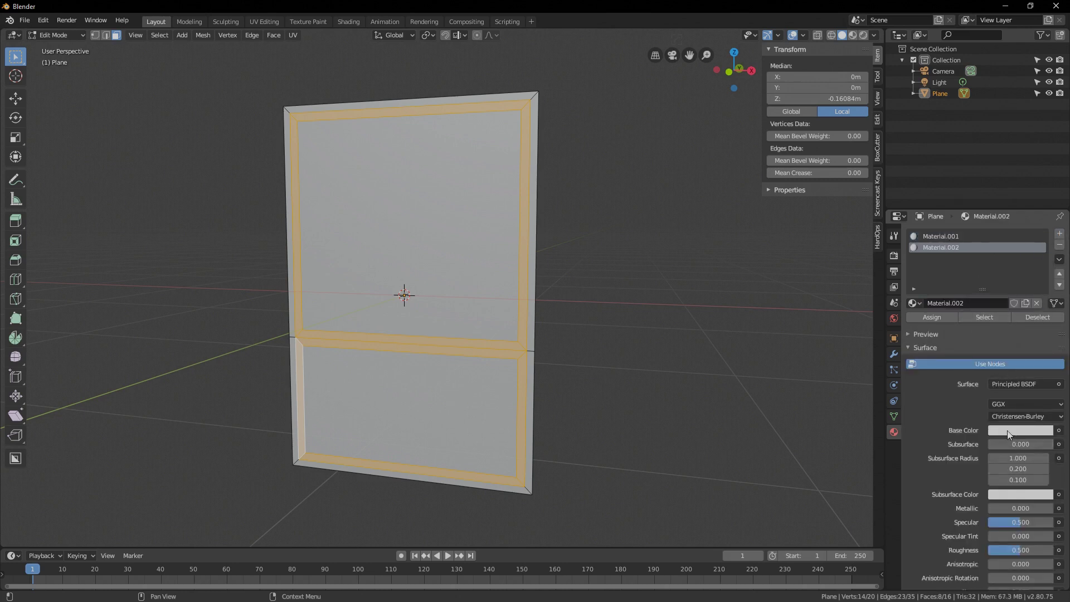
pyautogui.click(1020, 431)
pyautogui.moveTo(1007, 307); pyautogui.dragTo(1044, 321)
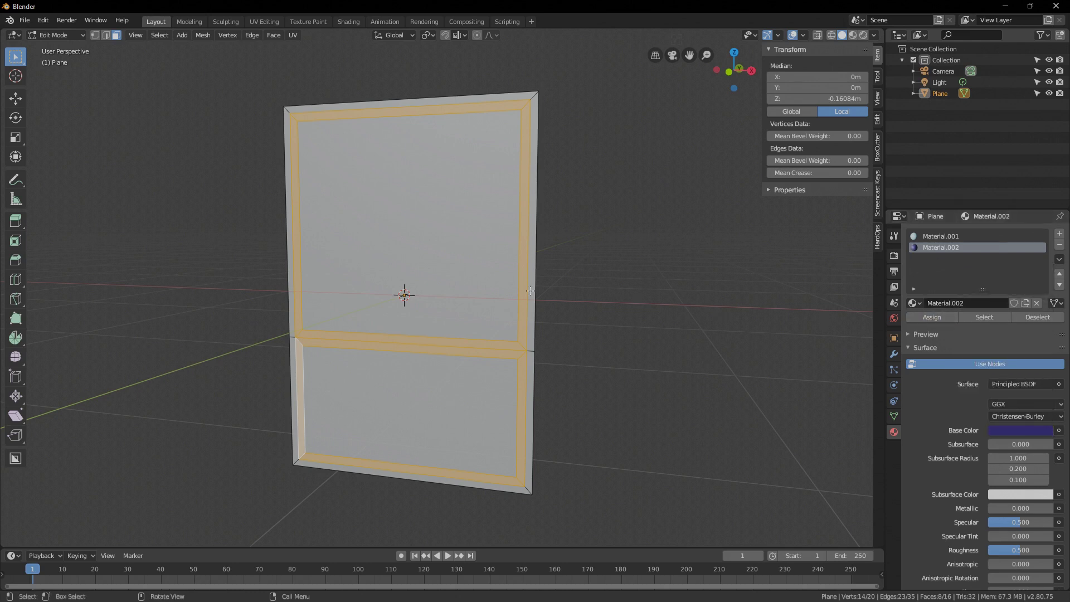
# - Switch the viewport to LookDev shading to show the material colors and return to Object Mode
pyautogui.scroll(2, 521, 290)
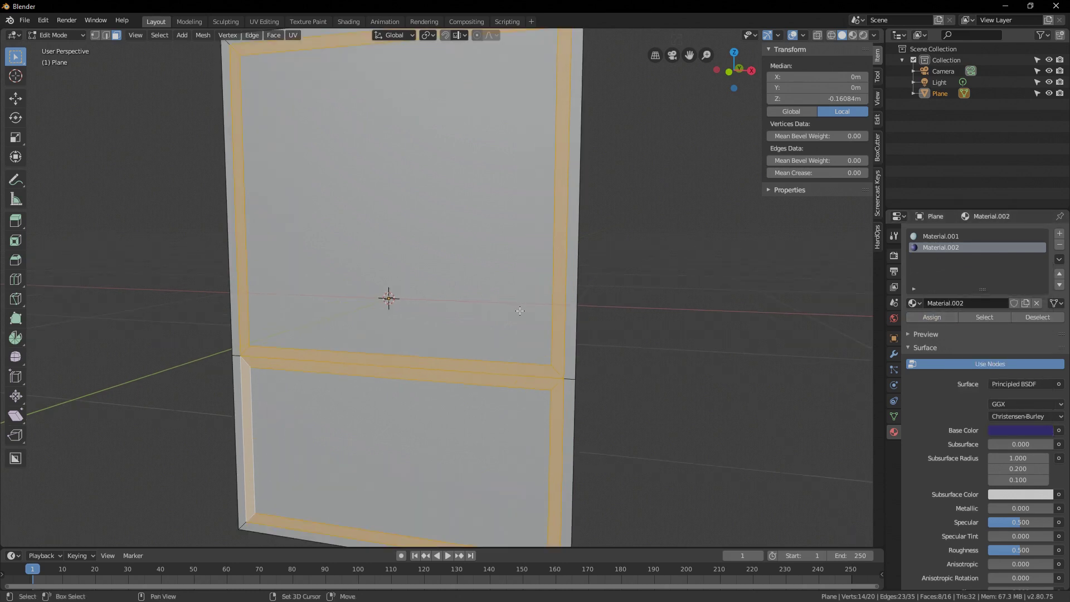
pyautogui.click(853, 36)
pyautogui.scroll(-4, 519, 208)
pyautogui.moveTo(502, 223); pyautogui.dragTo(457, 251, button='middle')
pyautogui.scroll(4, 446, 257)
pyautogui.scroll(-3, 446, 256)
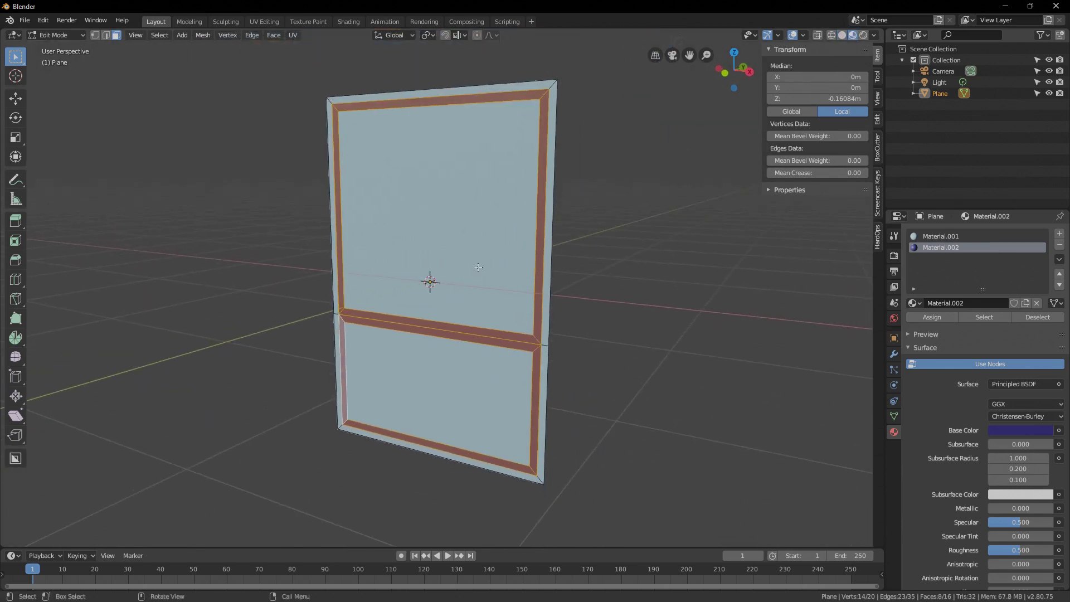
pyautogui.press('Tab')
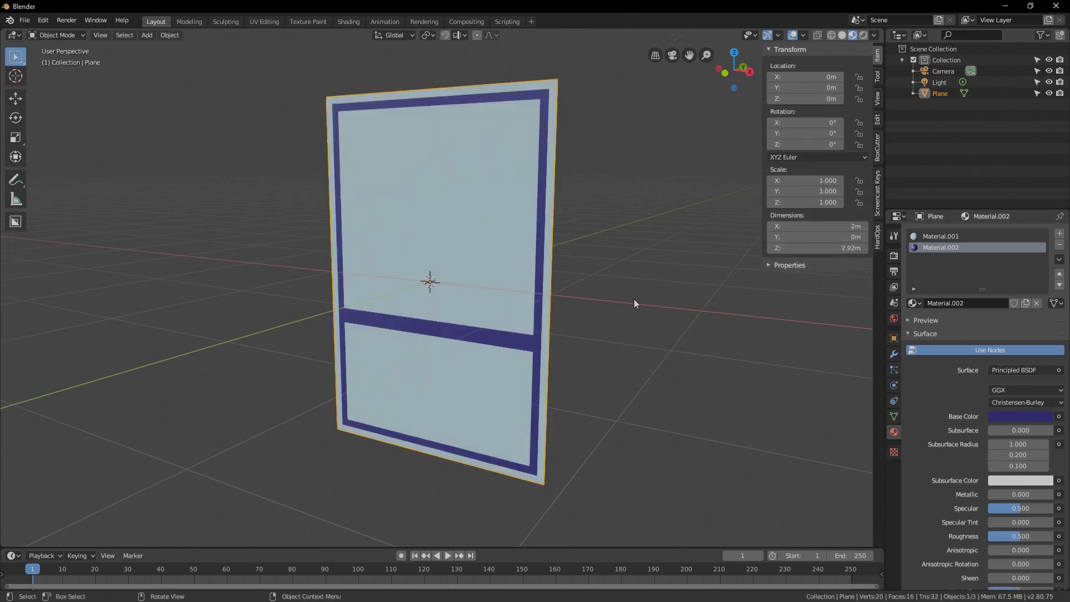
# - Add a Solidify modifier to the framed plane with 0.02 m thickness and both material index offsets at 1, and apply it
pyautogui.click(894, 355)
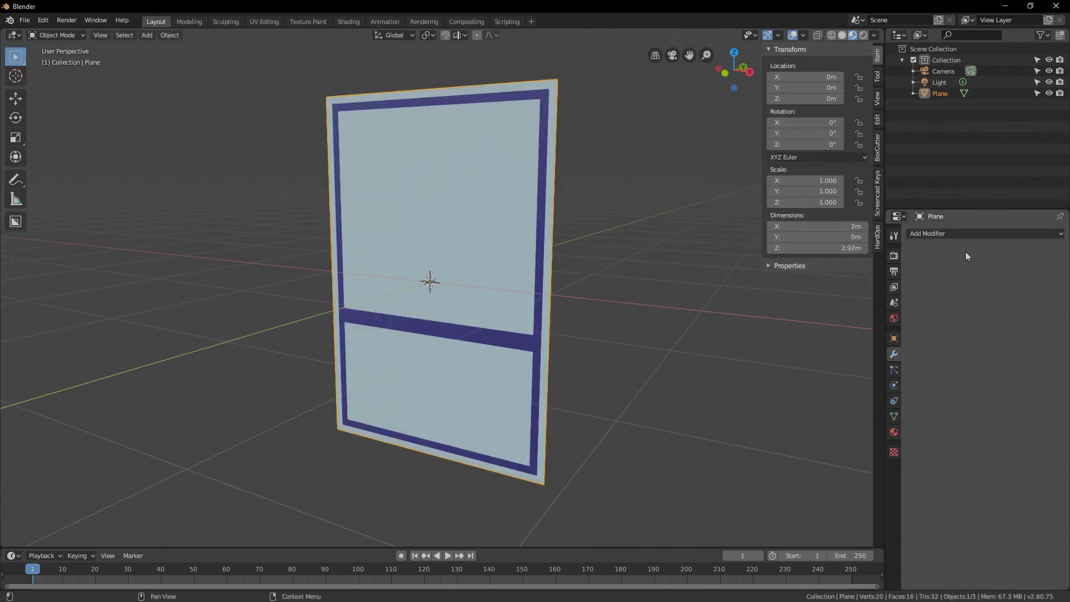
pyautogui.click(960, 234)
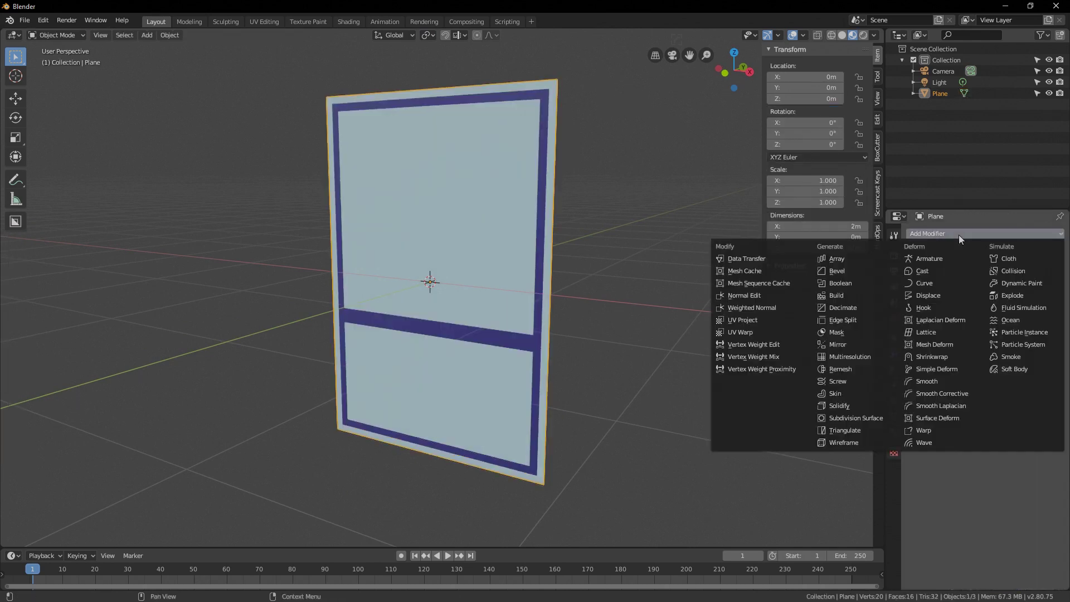
pyautogui.click(845, 406)
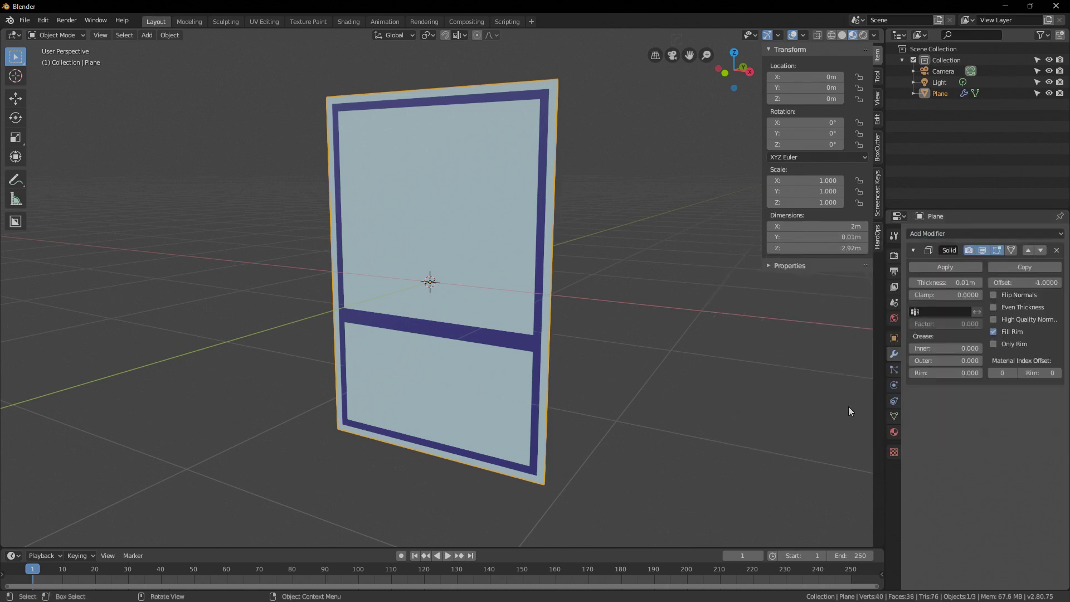
pyautogui.click(980, 282)
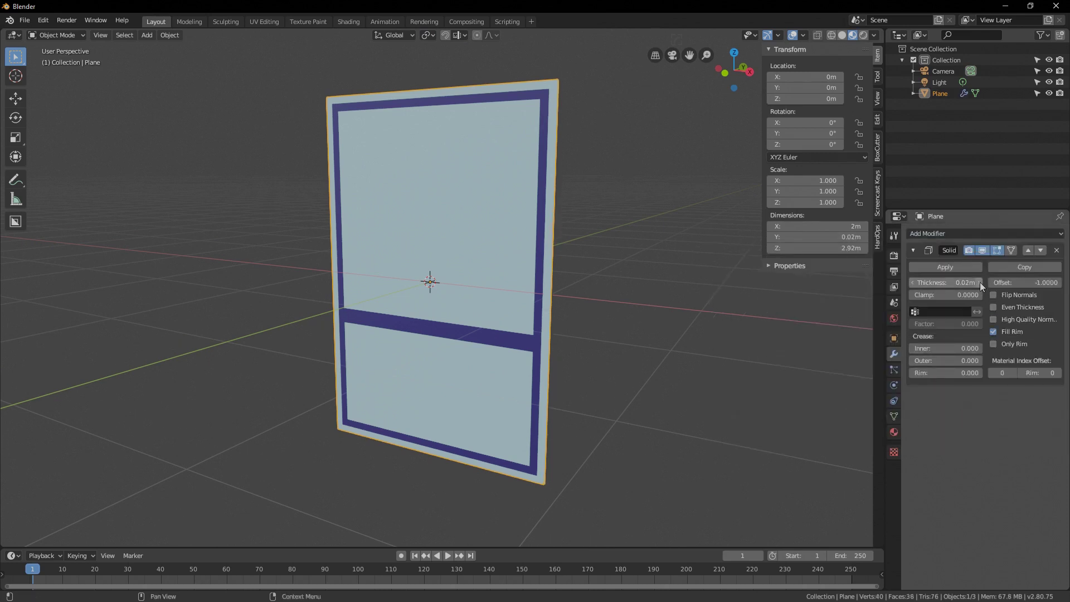
pyautogui.click(1015, 373)
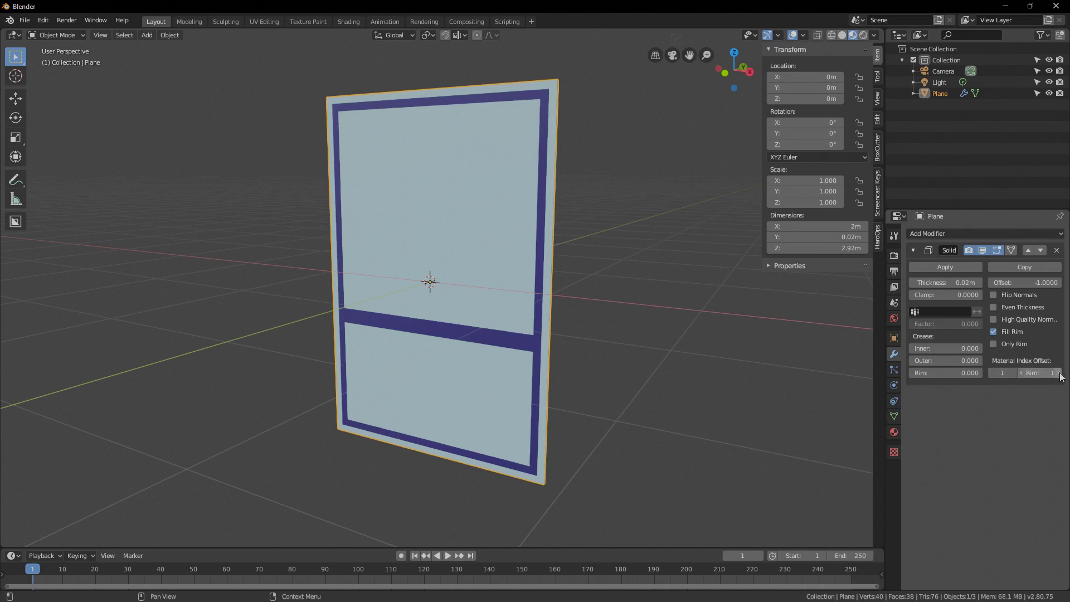
pyautogui.moveTo(641, 257); pyautogui.dragTo(645, 303, button='middle')
pyautogui.scroll(-4, 630, 303)
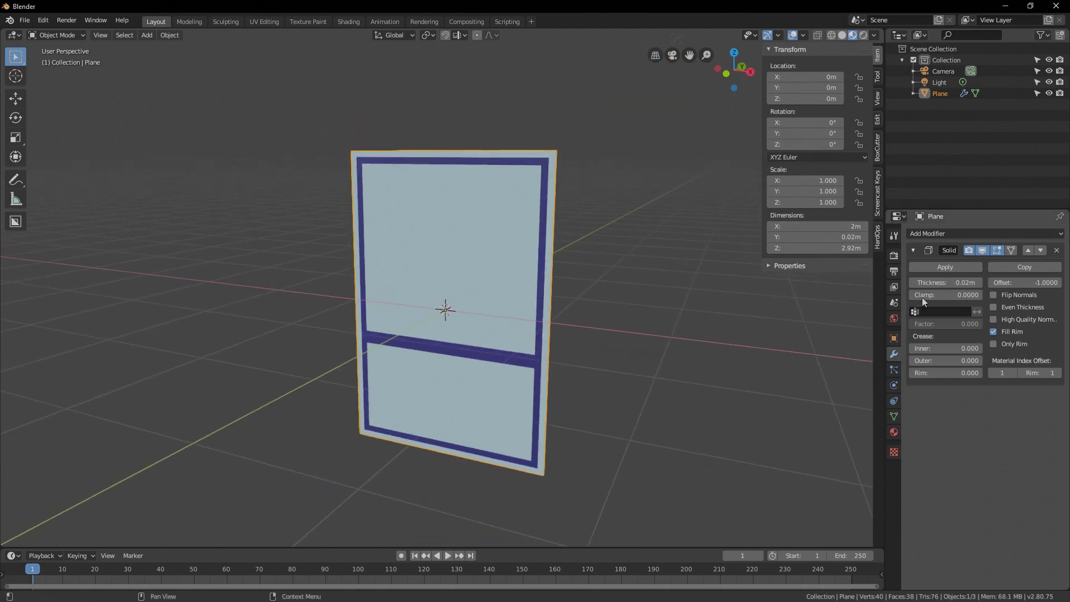
pyautogui.click(929, 267)
pyautogui.scroll(-2, 612, 312)
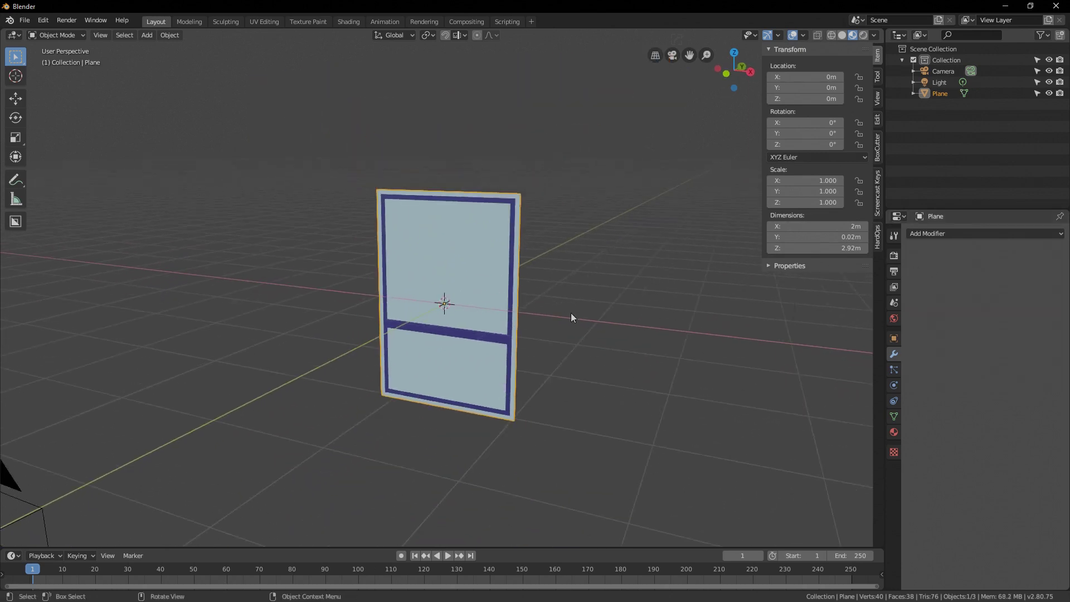
# - Add a new plane mesh and move it about 5.13 m along Y, behind the framed panel
pyautogui.moveTo(570, 312); pyautogui.dragTo(524, 325, button='middle')
pyautogui.scroll(-2, 546, 325)
pyautogui.scroll(3, 569, 317)
pyautogui.hotkey('shift', 'a')
pyautogui.moveTo(524, 321)
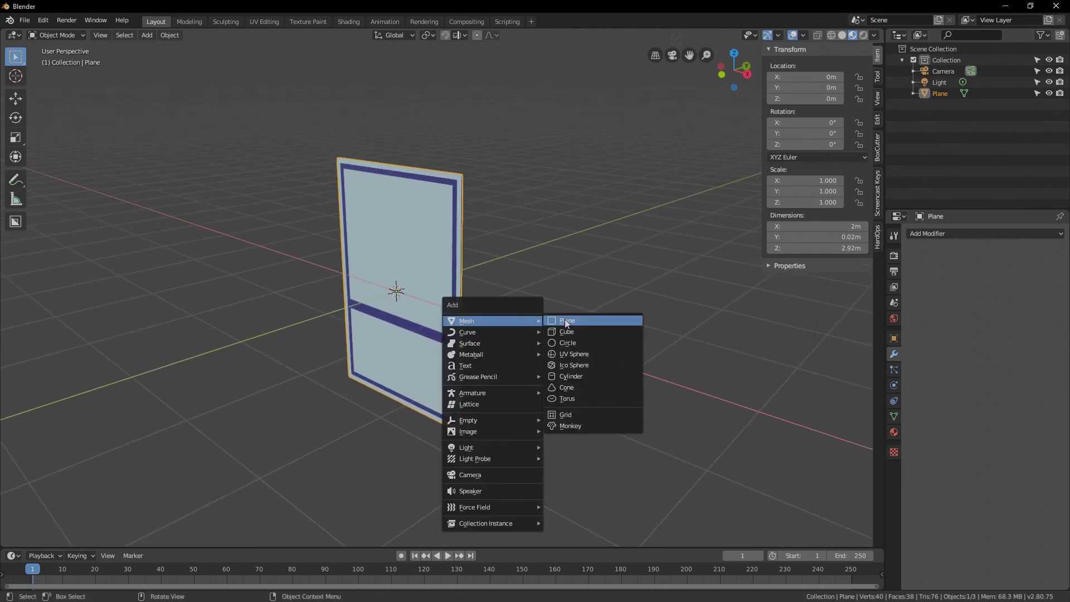
pyautogui.click(574, 320)
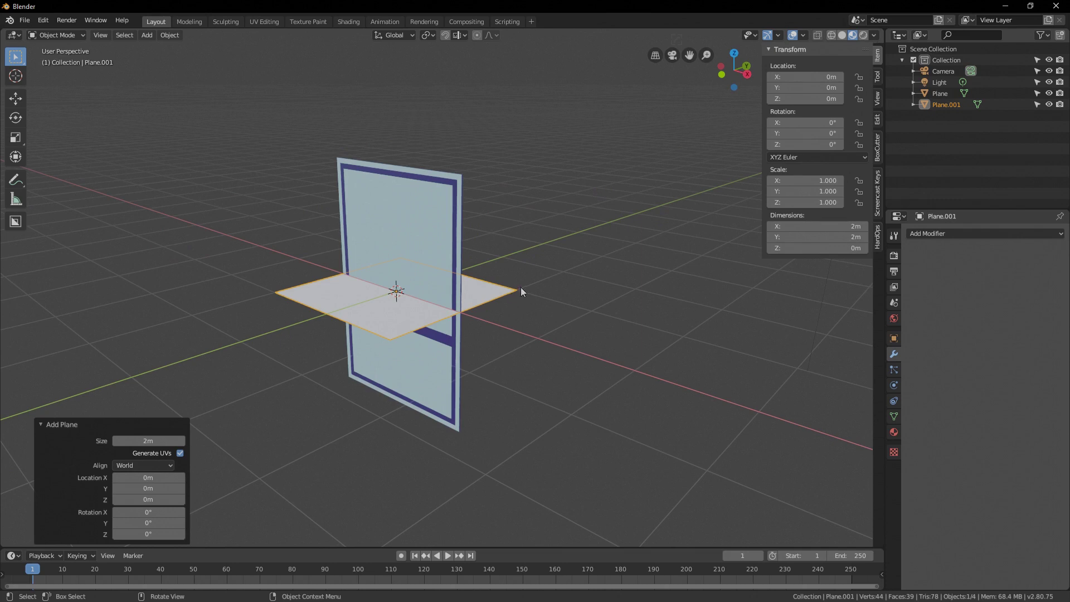
pyautogui.moveTo(519, 288); pyautogui.dragTo(490, 289, button='middle')
pyautogui.click(15, 98)
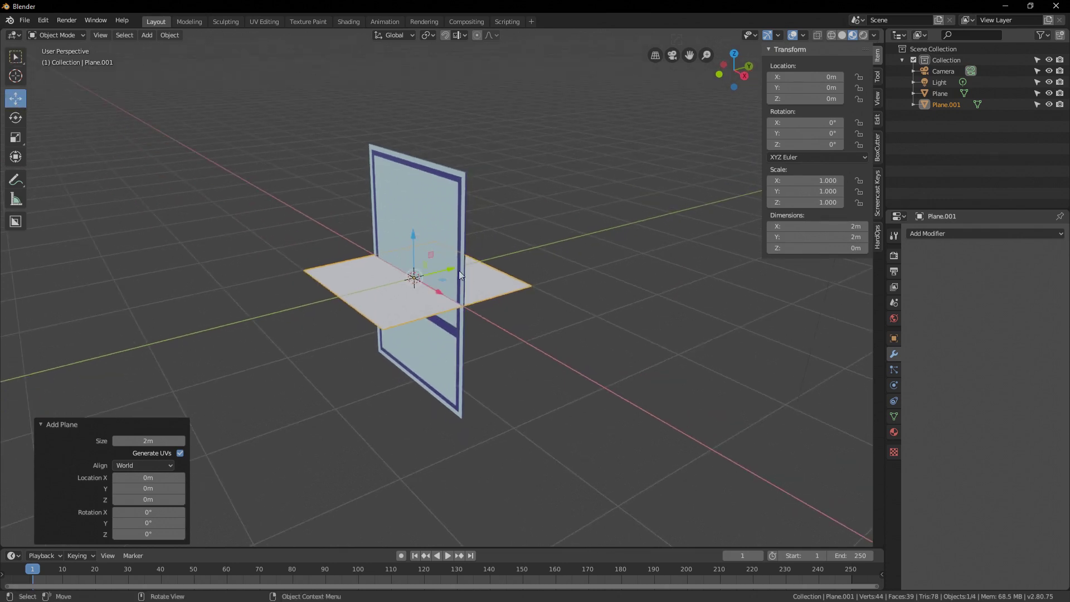
pyautogui.moveTo(458, 275); pyautogui.dragTo(671, 209)
pyautogui.keyDown('shift'); pyautogui.moveTo(663, 274); pyautogui.dragTo(570, 296, button='middle'); pyautogui.keyUp('shift')
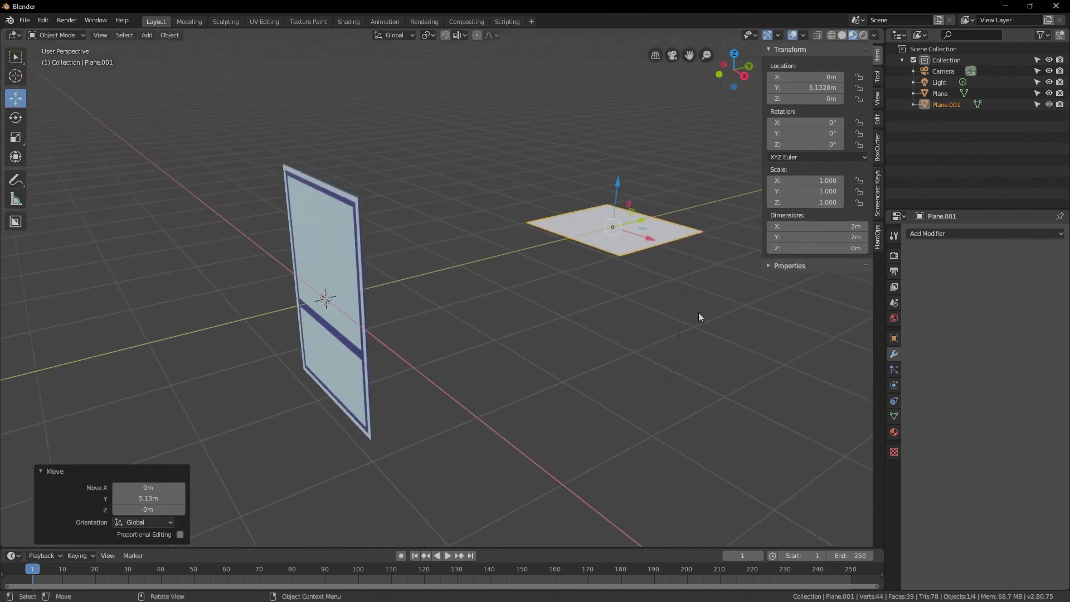
# - Stand the new plane upright by rotating it 90° about X, and scale it up by about 11.465 as a backdrop
pyautogui.write('rx90')
pyautogui.press('Return')
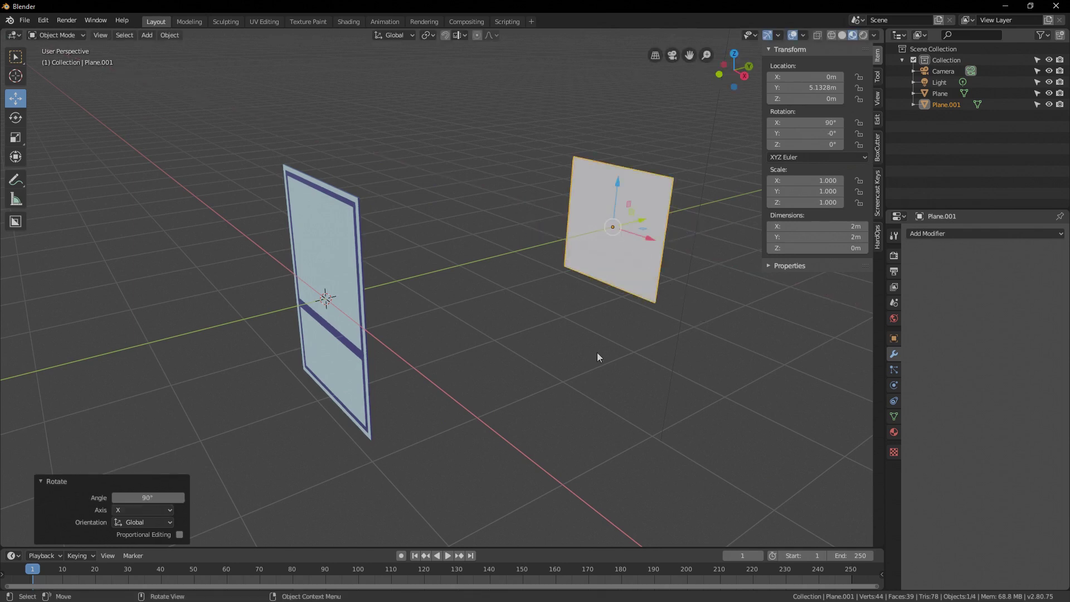
pyautogui.scroll(-1, 698, 312)
pyautogui.scroll(-4, 555, 366)
pyautogui.press('s')
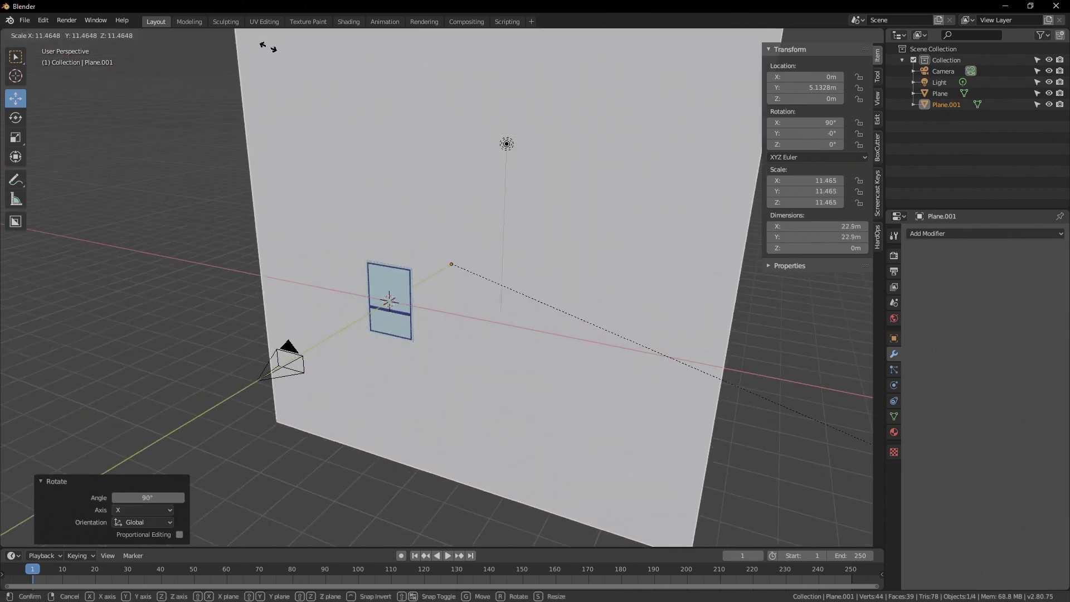
pyautogui.click(268, 50)
pyautogui.scroll(6, 477, 293)
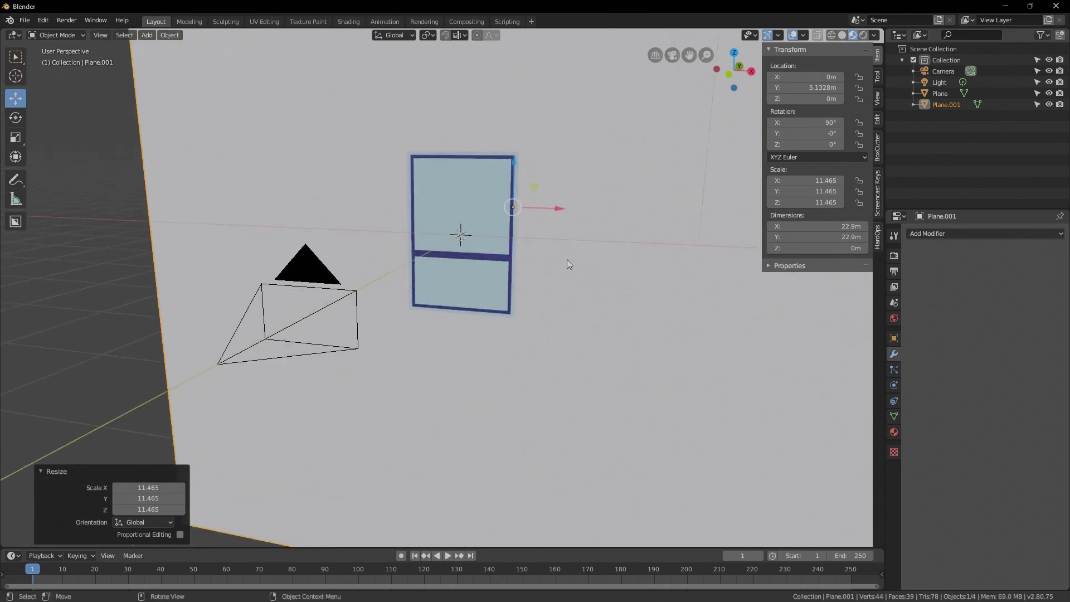
# - Switch to the Shading workspace and create a new material on the backdrop plane
pyautogui.moveTo(600, 259); pyautogui.dragTo(374, 130, button='middle')
pyautogui.click(346, 21)
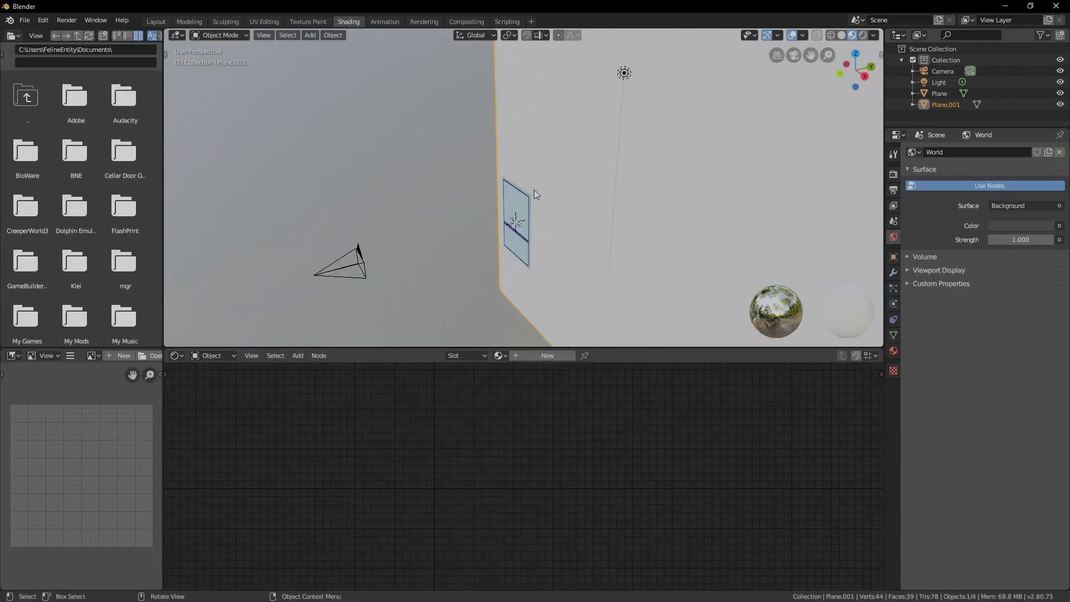
pyautogui.moveTo(544, 194)
pyautogui.mouseDown(button='middle')
pyautogui.moveTo(692, 141)
pyautogui.moveTo(574, 203)
pyautogui.moveTo(593, 201)
pyautogui.moveTo(599, 223)
pyautogui.mouseUp(button='middle')
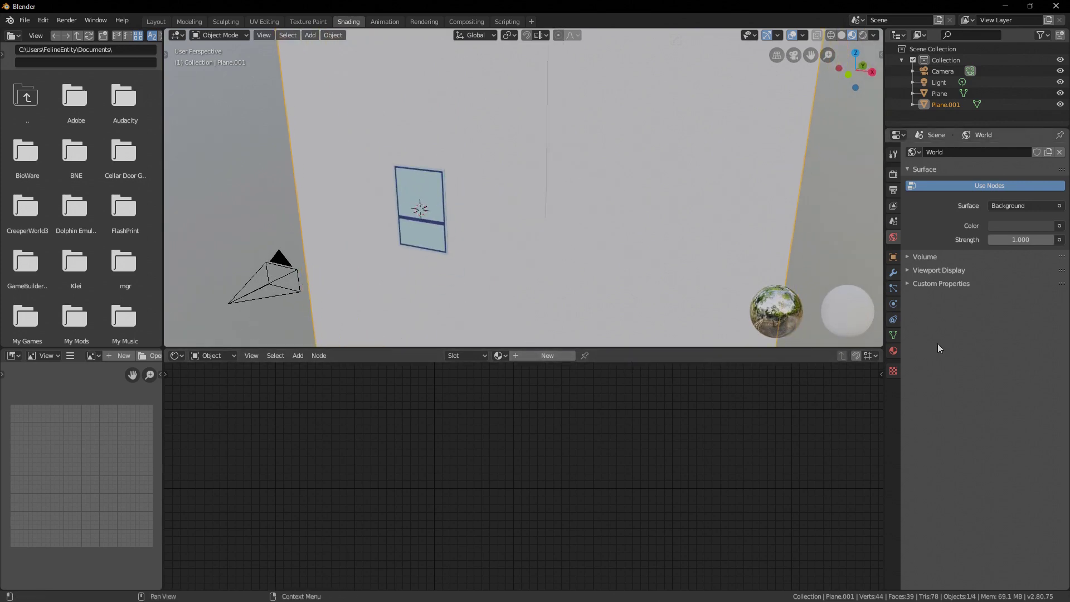
pyautogui.click(891, 351)
pyautogui.click(979, 197)
# - Delete the Principled BSDF node from the backdrop material
pyautogui.scroll(3, 705, 438)
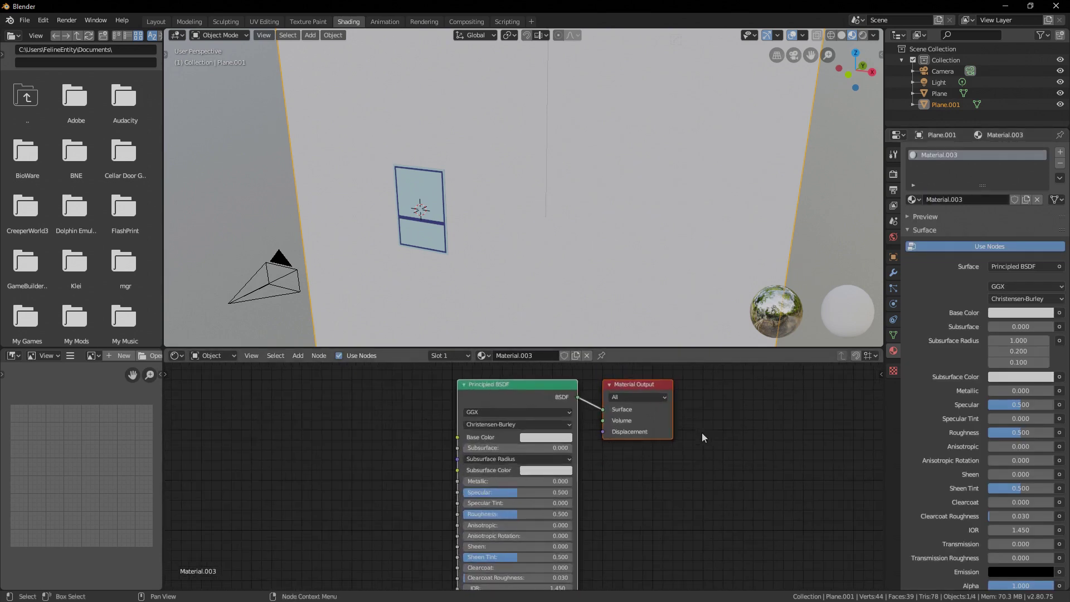
pyautogui.scroll(2, 558, 434)
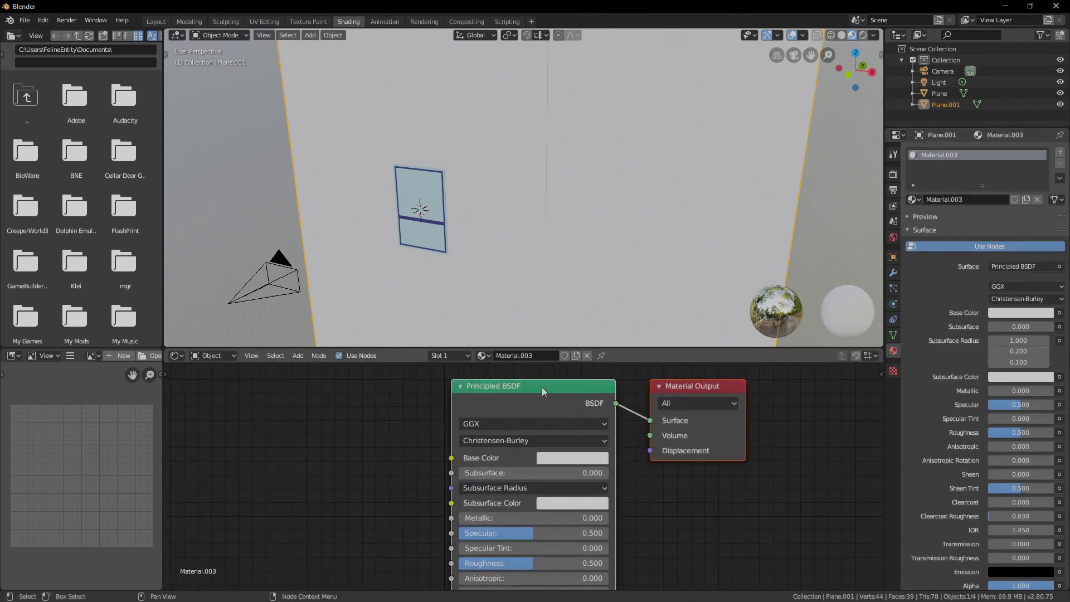
pyautogui.click(542, 387)
pyautogui.press('x')
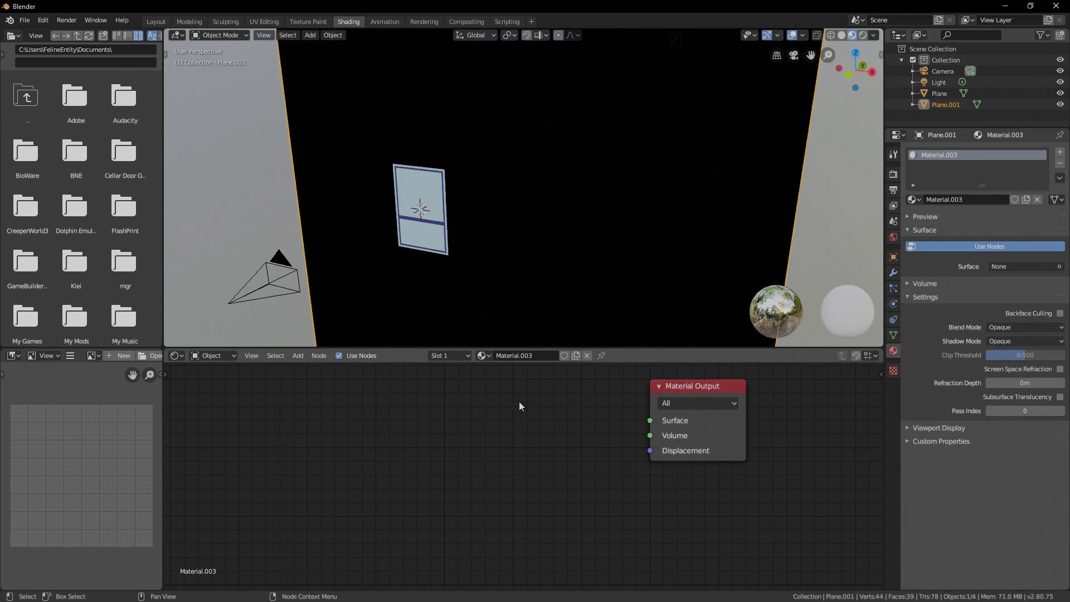
# - Add a Texture Coordinate node well ahead of the Material Output node
pyautogui.scroll(-3, 503, 417)
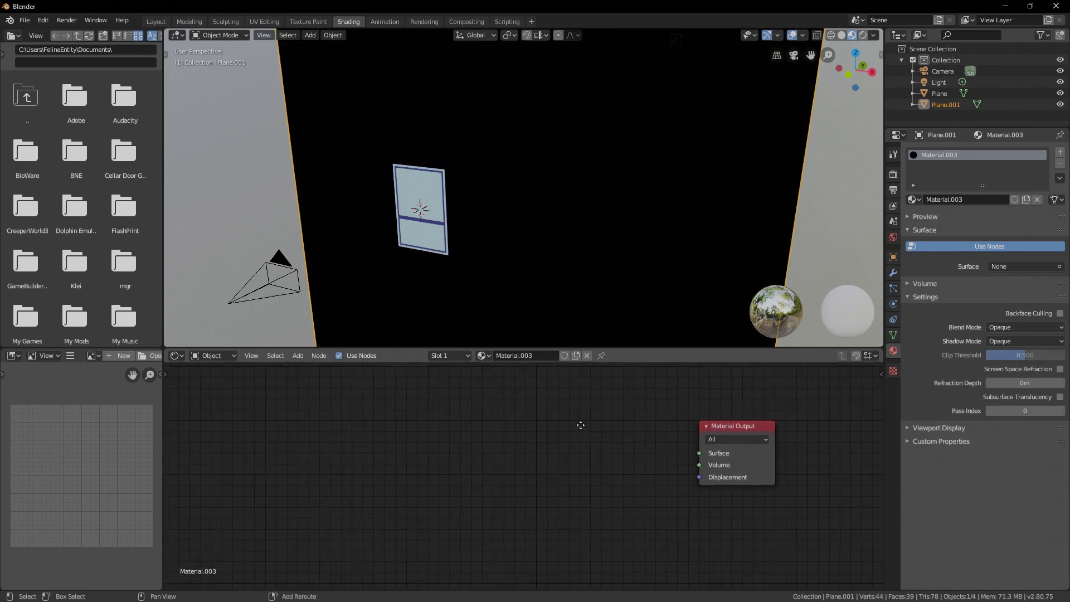
pyautogui.hotkey('shift', 'a')
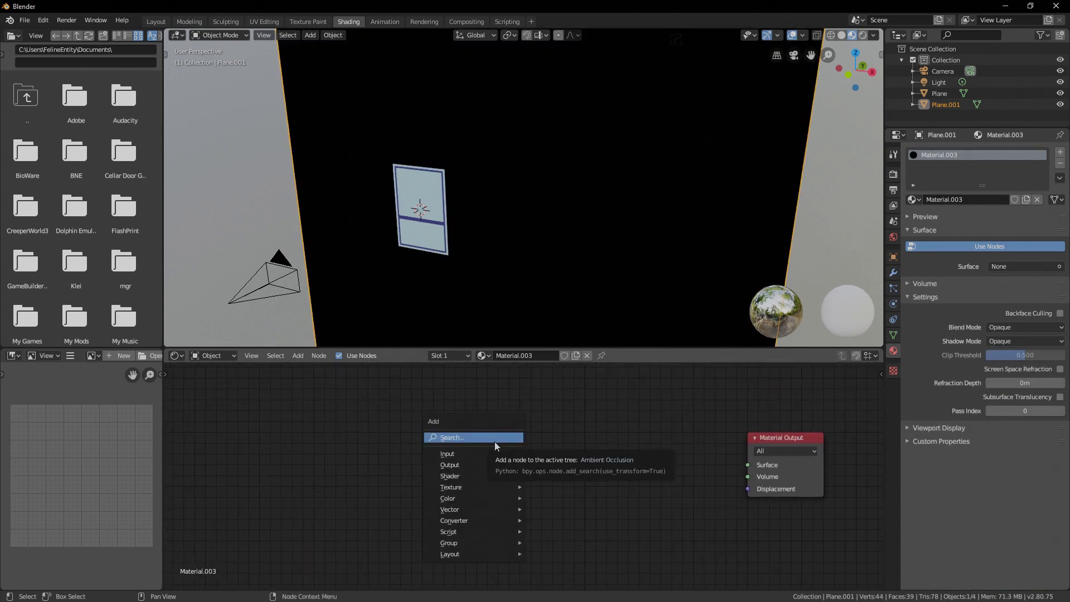
pyautogui.moveTo(484, 453)
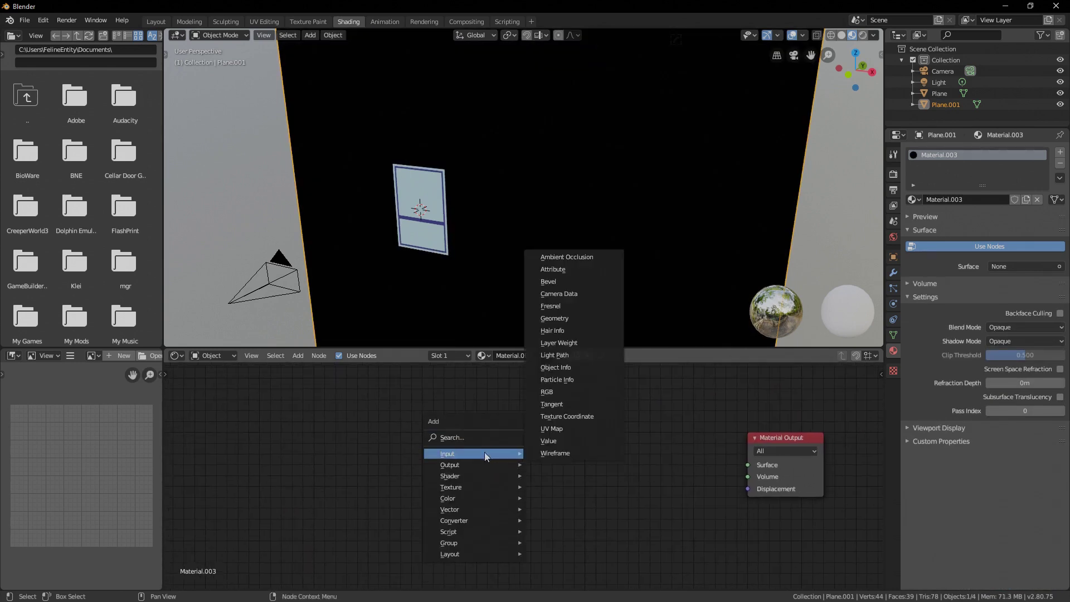
pyautogui.click(568, 416)
pyautogui.click(237, 413)
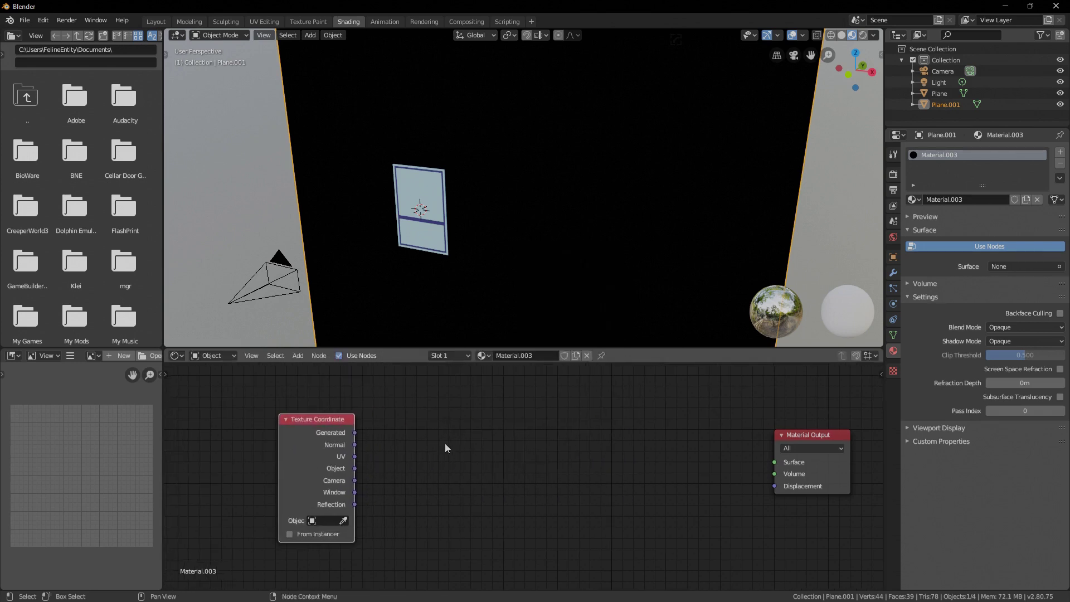
# - Add a Mapping node fed by the Generated texture coordinates, and shift both nodes to make room before the Material Output
pyautogui.hotkey('shift', 'a')
pyautogui.moveTo(445, 443)
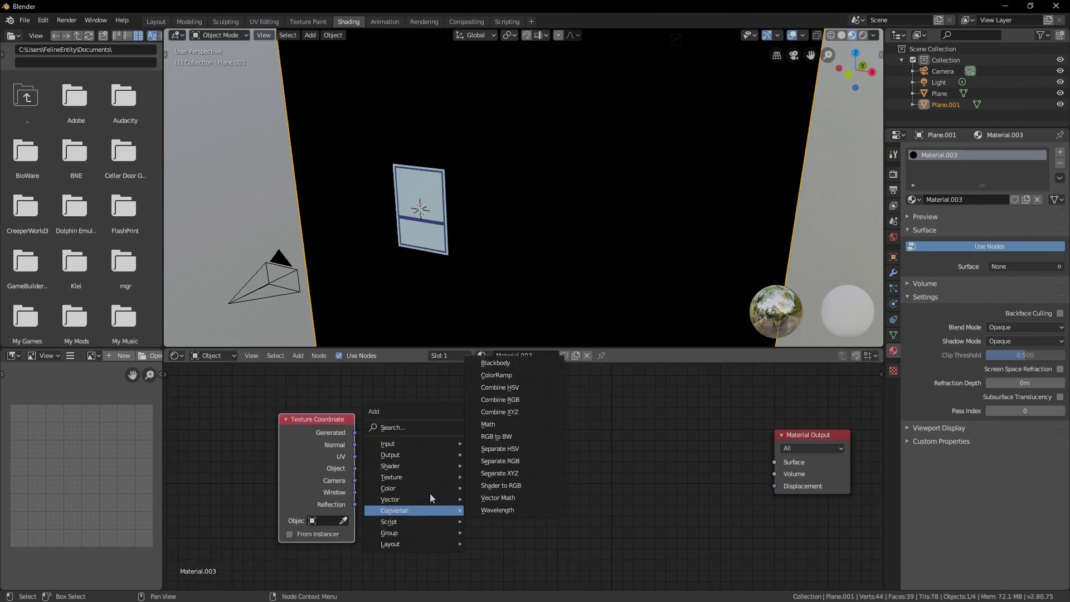
pyautogui.moveTo(410, 500)
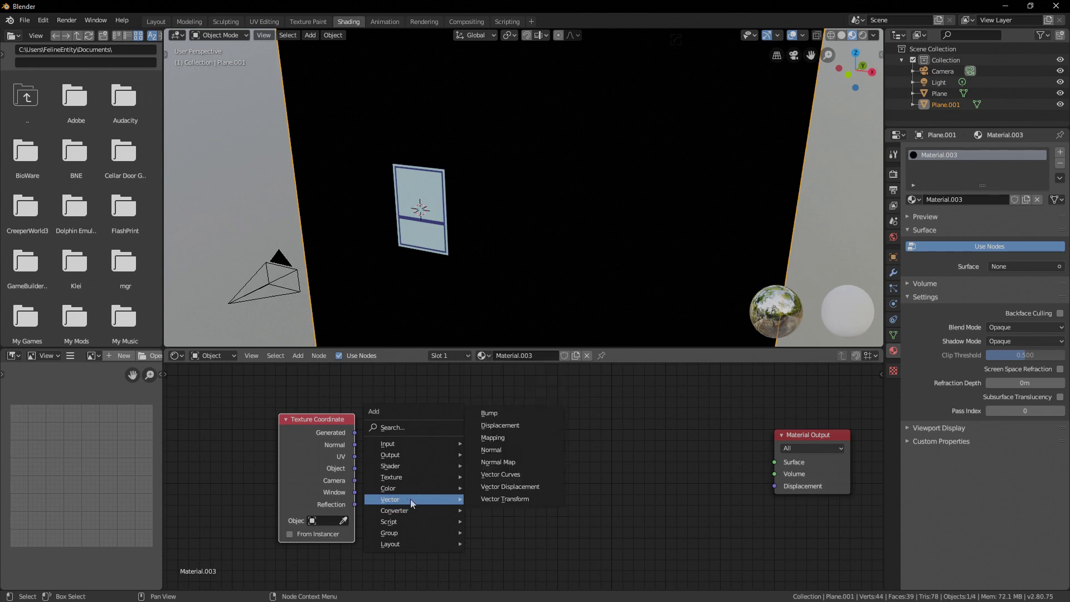
pyautogui.click(505, 437)
pyautogui.click(392, 412)
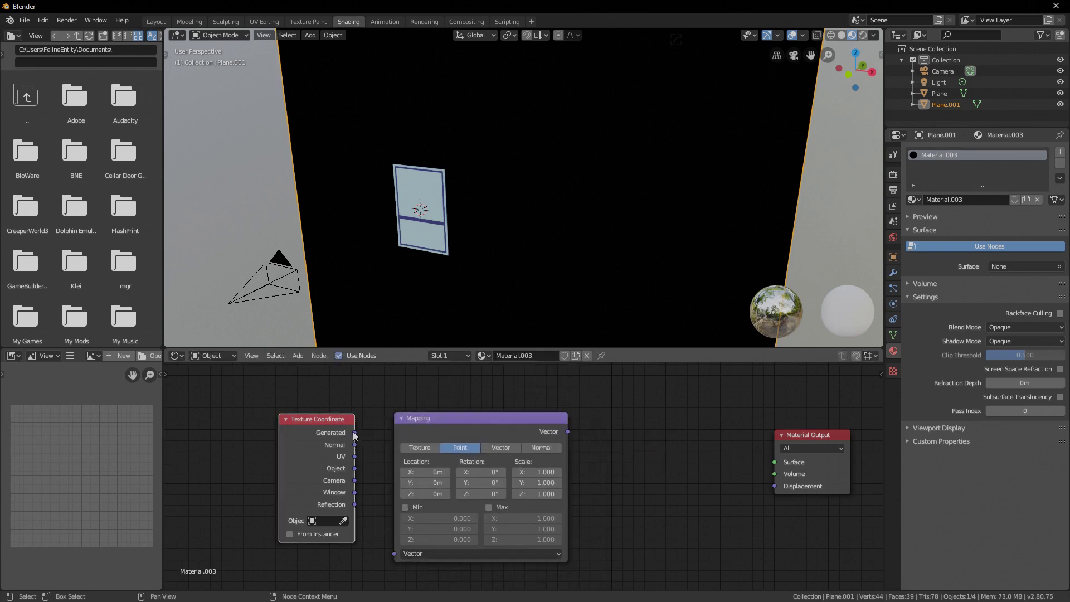
pyautogui.moveTo(354, 433); pyautogui.dragTo(395, 554)
pyautogui.moveTo(317, 420); pyautogui.dragTo(208, 441)
pyautogui.moveTo(461, 420); pyautogui.dragTo(365, 421)
# - Add a Gradient Texture node after the Mapping node and connect Mapping's Vector output to its Vector input
pyautogui.hotkey('shift', 'a')
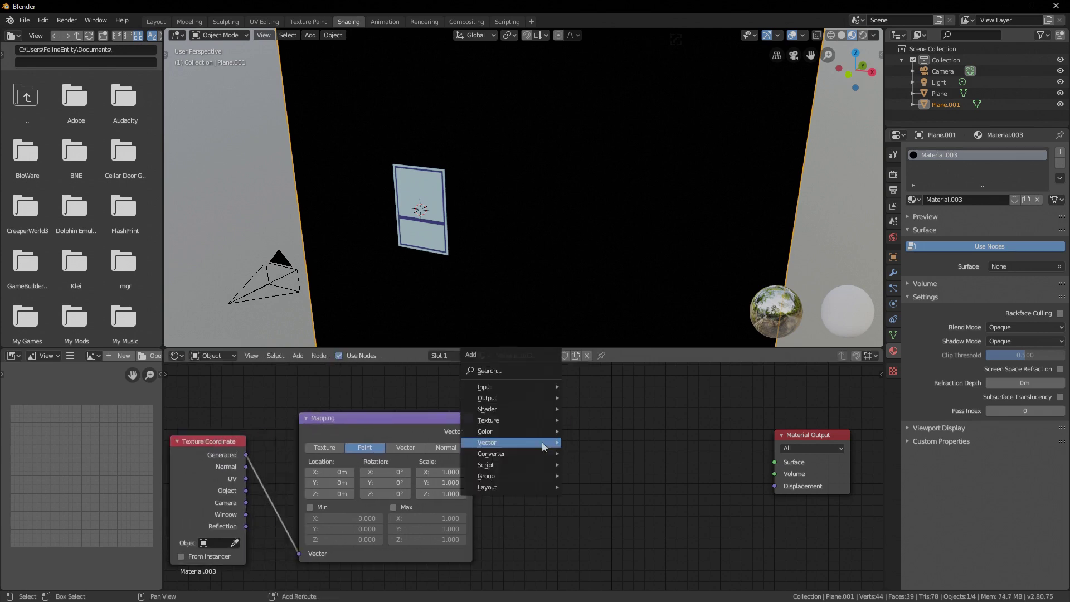
pyautogui.moveTo(541, 443)
pyautogui.moveTo(525, 422)
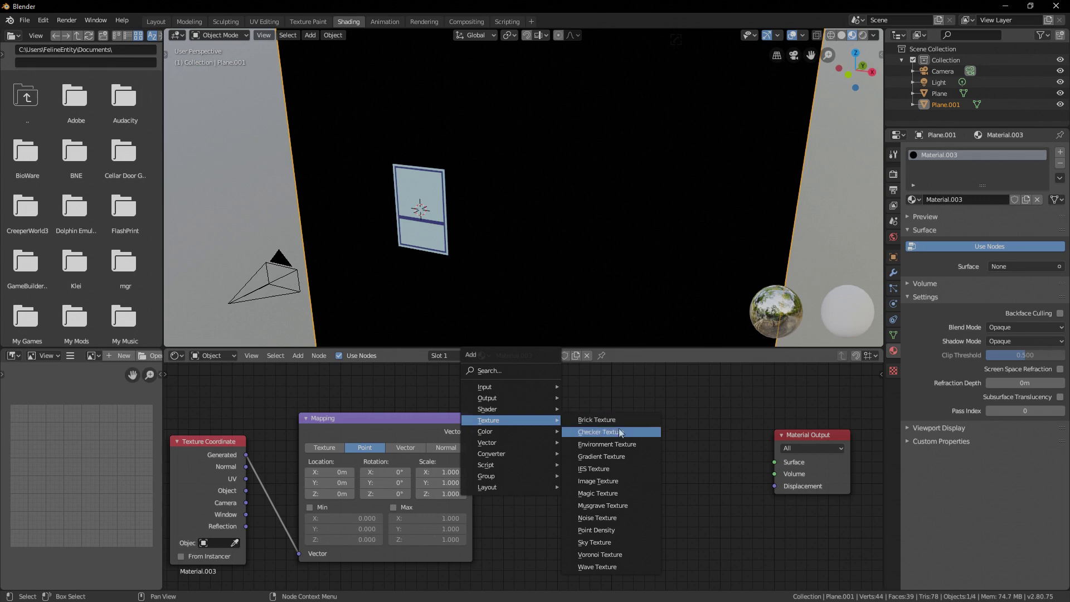
pyautogui.click(605, 456)
pyautogui.click(532, 431)
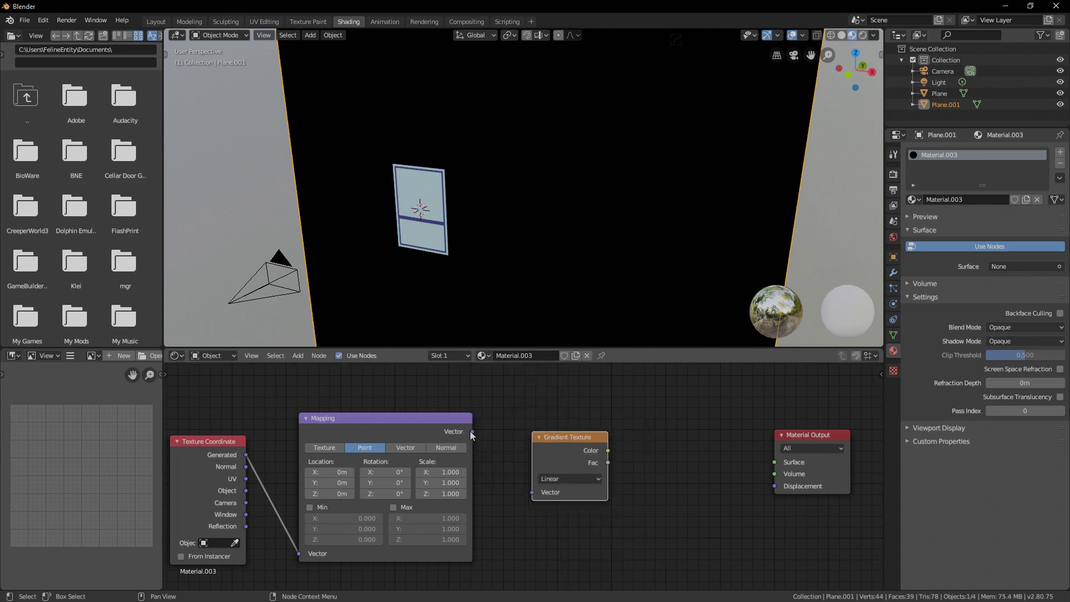
pyautogui.moveTo(473, 431); pyautogui.dragTo(476, 437)
pyautogui.moveTo(530, 487); pyautogui.dragTo(530, 489)
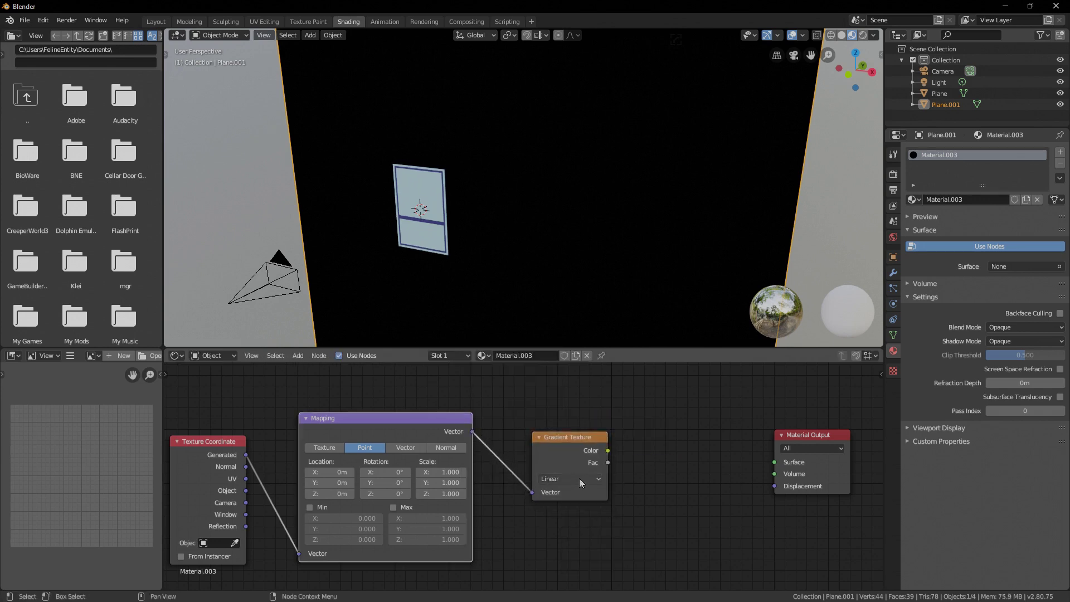
# - Set the Gradient Texture type to Spherical and rearrange the gradient and Mapping nodes to free space before the output
pyautogui.click(583, 478)
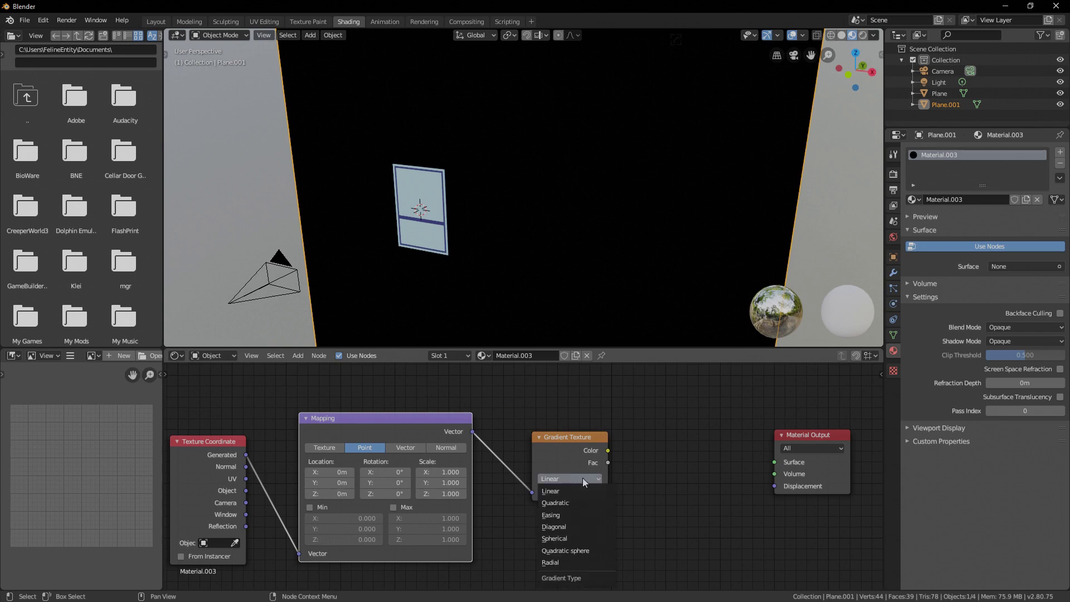
pyautogui.click(571, 539)
pyautogui.moveTo(573, 440); pyautogui.dragTo(538, 435)
pyautogui.moveTo(390, 418); pyautogui.dragTo(374, 421)
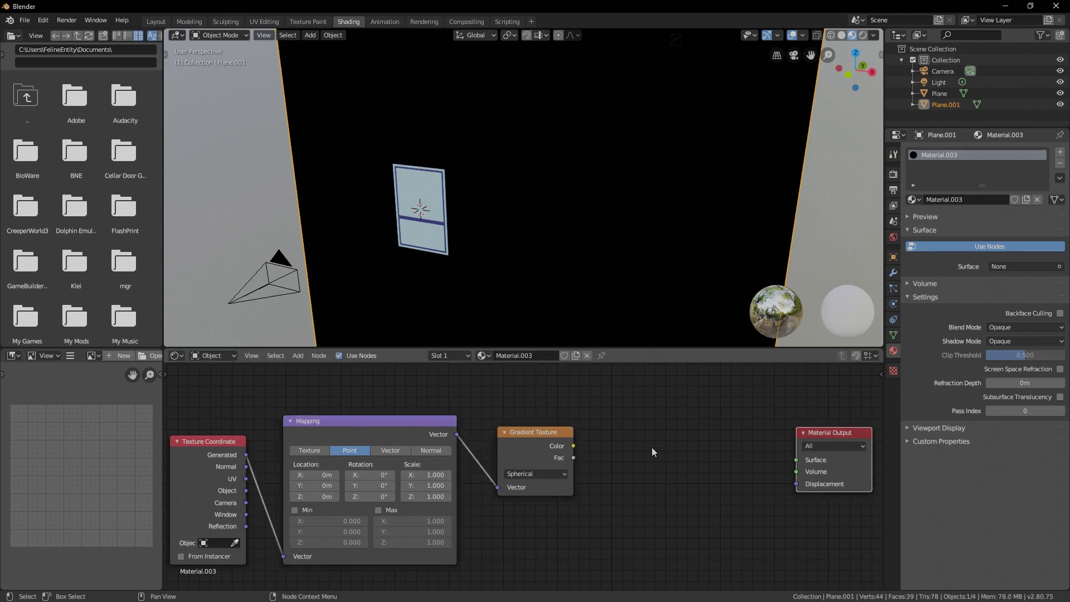
# - Add a ColorRamp node between the Gradient Texture and Material Output nodes
pyautogui.hotkey('shift', 'a')
pyautogui.moveTo(646, 448)
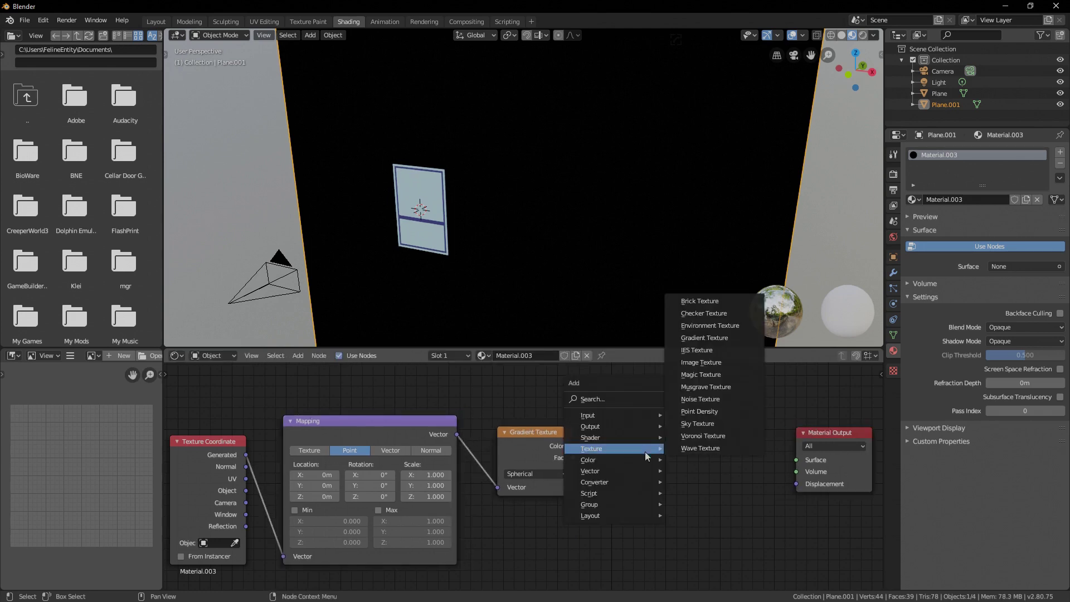
pyautogui.moveTo(622, 484)
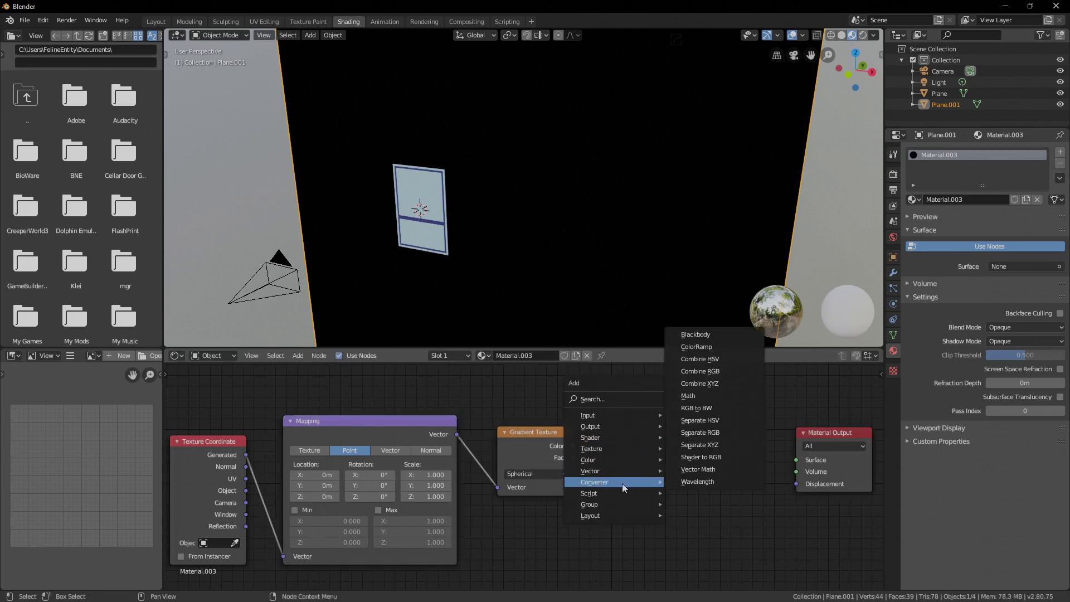
pyautogui.click(721, 351)
pyautogui.click(713, 445)
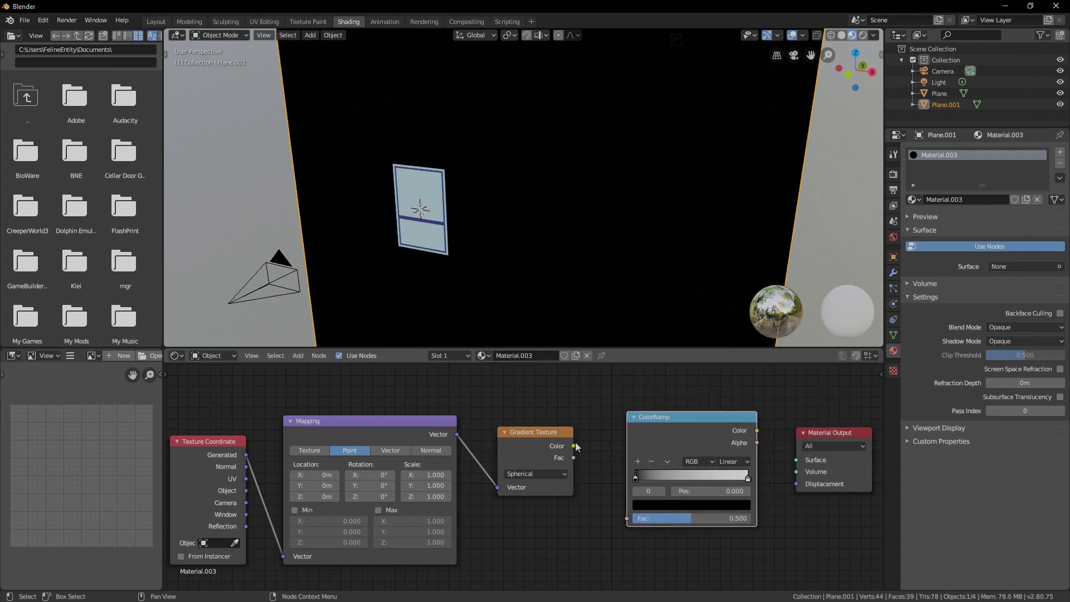
# - Connect the Gradient Texture's Color output to the ColorRamp's Fac input and the ColorRamp's Color output to the Material Output's Surface input
pyautogui.moveTo(574, 446); pyautogui.dragTo(628, 519)
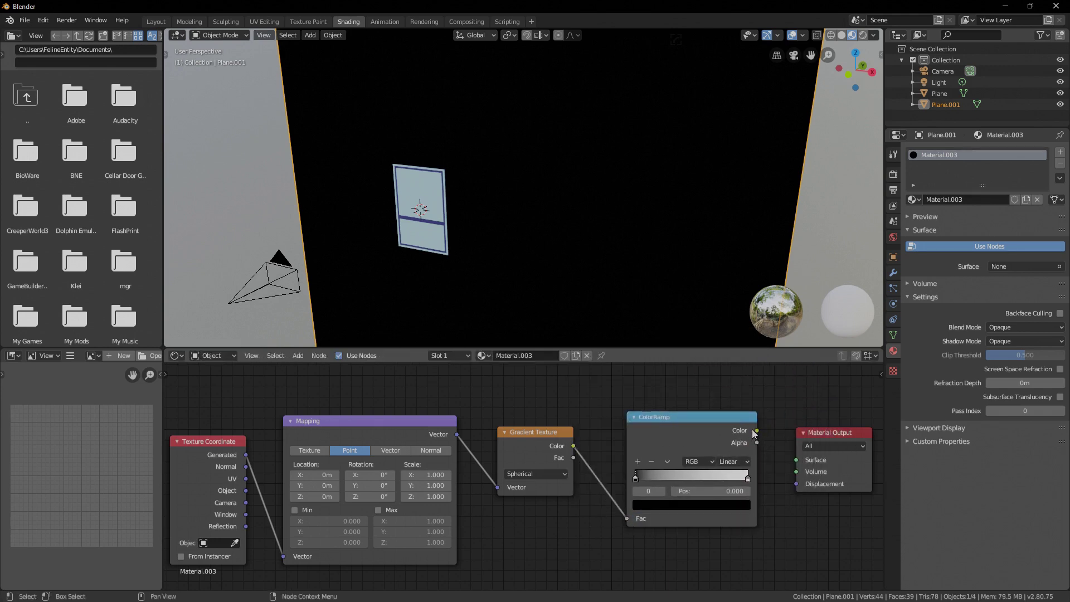
pyautogui.moveTo(758, 430); pyautogui.dragTo(836, 425)
# - Set the Mapping node's X and Y locations to -0.5 m each to center the gradient on the backdrop
pyautogui.moveTo(520, 392); pyautogui.dragTo(588, 391, button='middle')
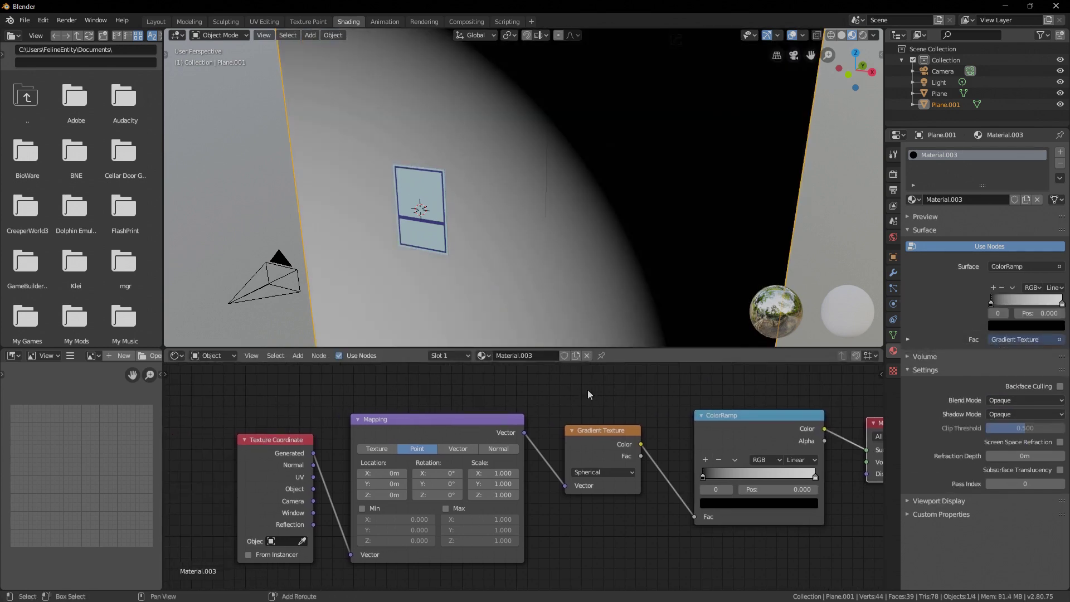
pyautogui.scroll(2, 580, 478)
pyautogui.moveTo(555, 495); pyautogui.dragTo(603, 483, button='middle')
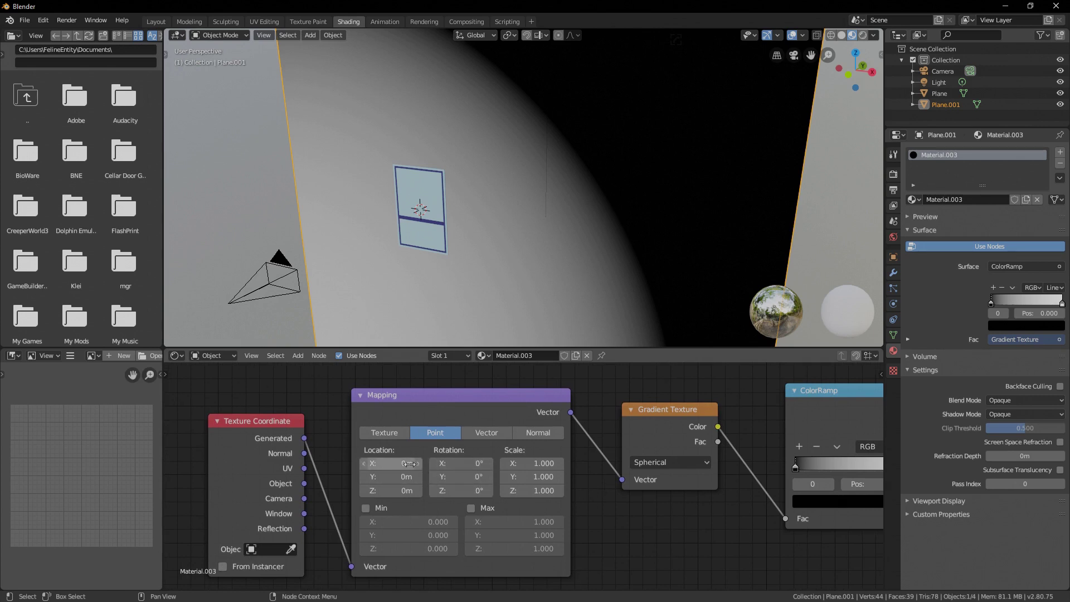
pyautogui.click(362, 463)
pyautogui.click(363, 463)
pyautogui.click(363, 463)
pyautogui.click(363, 463)
pyautogui.click(362, 463)
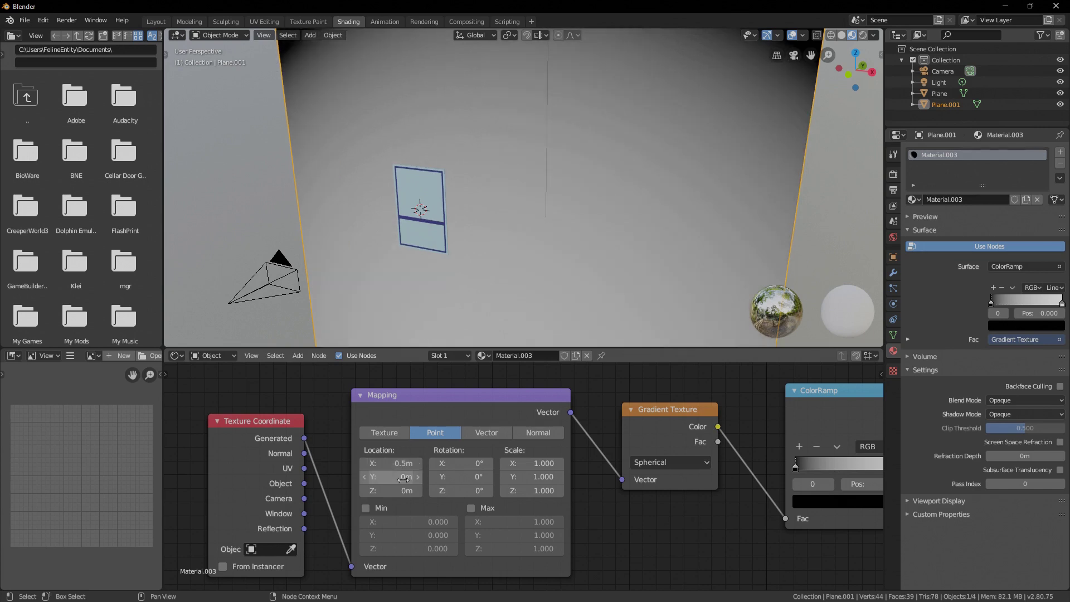
pyautogui.click(364, 477)
pyautogui.click(364, 477)
pyautogui.click(364, 477)
pyautogui.click(364, 477)
pyautogui.click(364, 477)
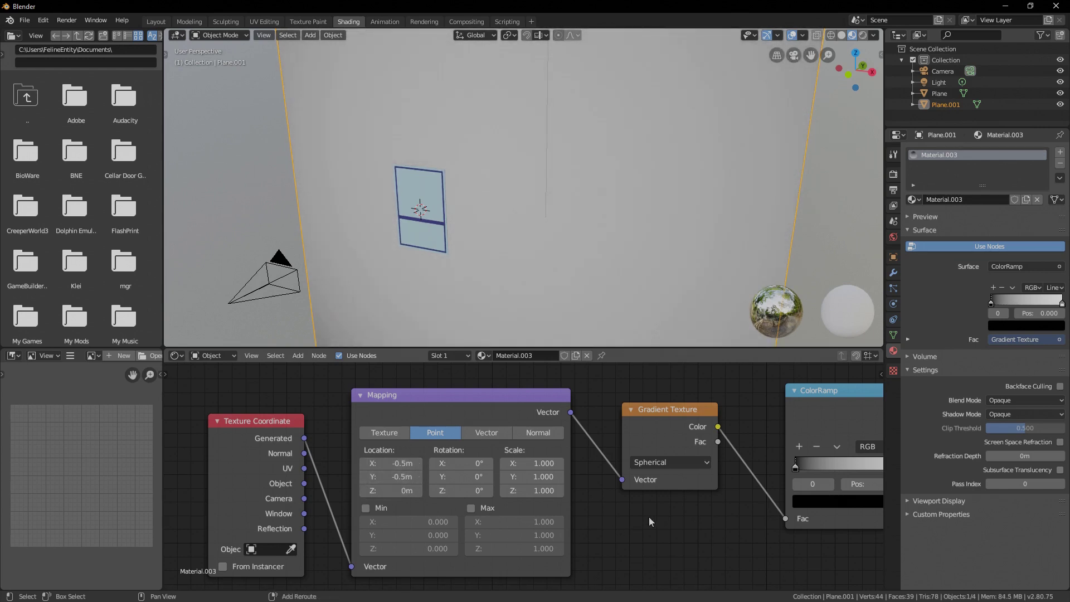
# - Try lowering the Mapping node's Z location to -0.4 m, and step it back up to its starting value
pyautogui.moveTo(649, 516); pyautogui.dragTo(599, 514, button='middle')
pyautogui.click(369, 488)
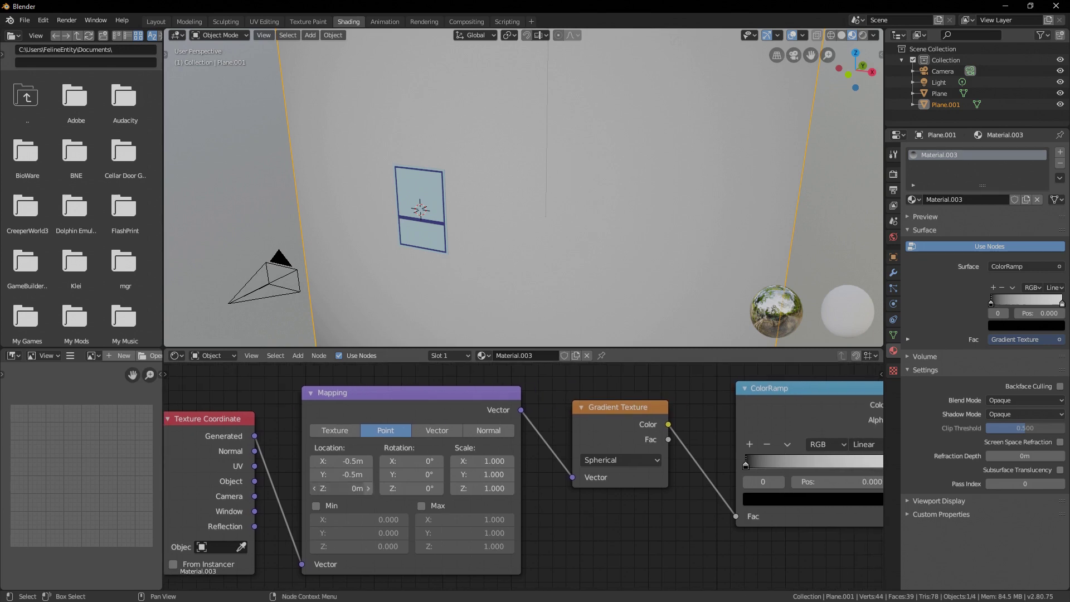
pyautogui.click(315, 488)
pyautogui.click(315, 489)
pyautogui.click(313, 488)
pyautogui.click(313, 488)
pyautogui.click(313, 489)
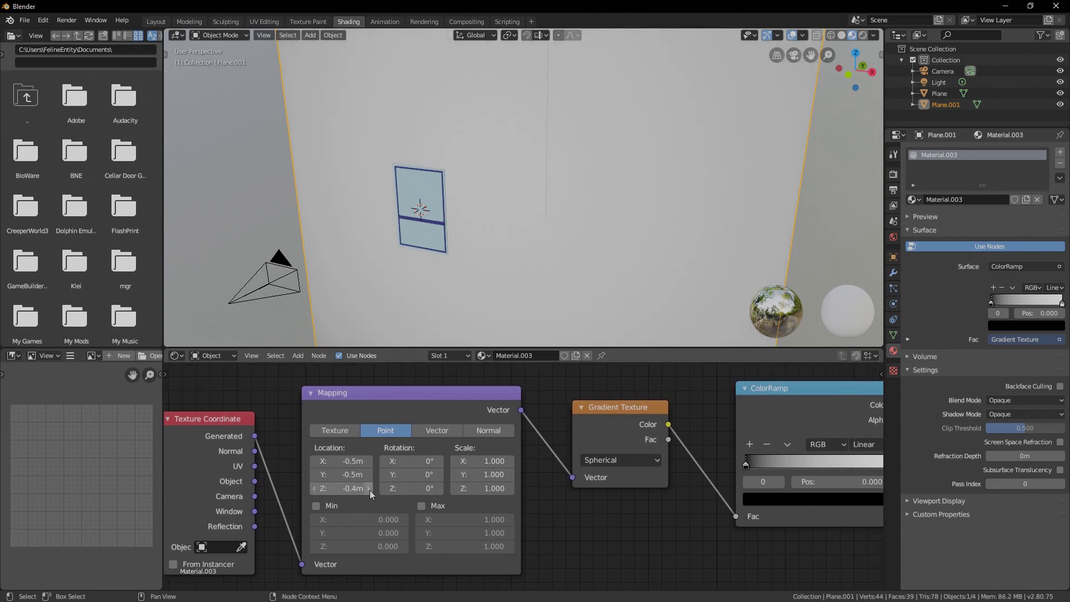
pyautogui.click(369, 488)
pyautogui.click(369, 488)
pyautogui.click(369, 488)
pyautogui.click(369, 488)
# - Move the ColorRamp's black stop to about position 0.477, judging the size of the glow through the camera view
pyautogui.moveTo(663, 521); pyautogui.dragTo(419, 514, button='middle')
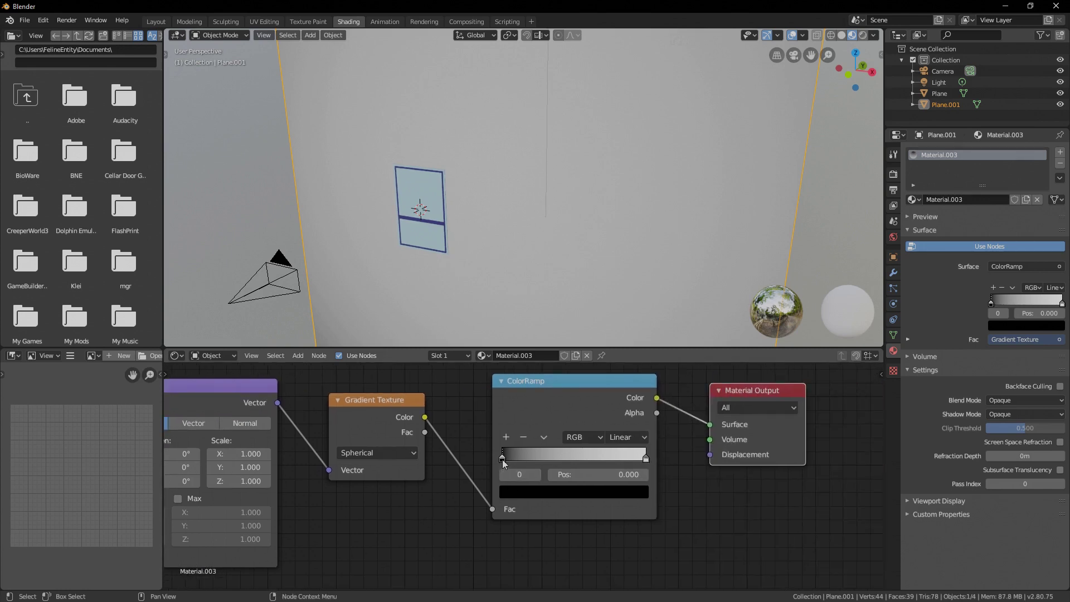
pyautogui.moveTo(508, 461); pyautogui.dragTo(570, 453)
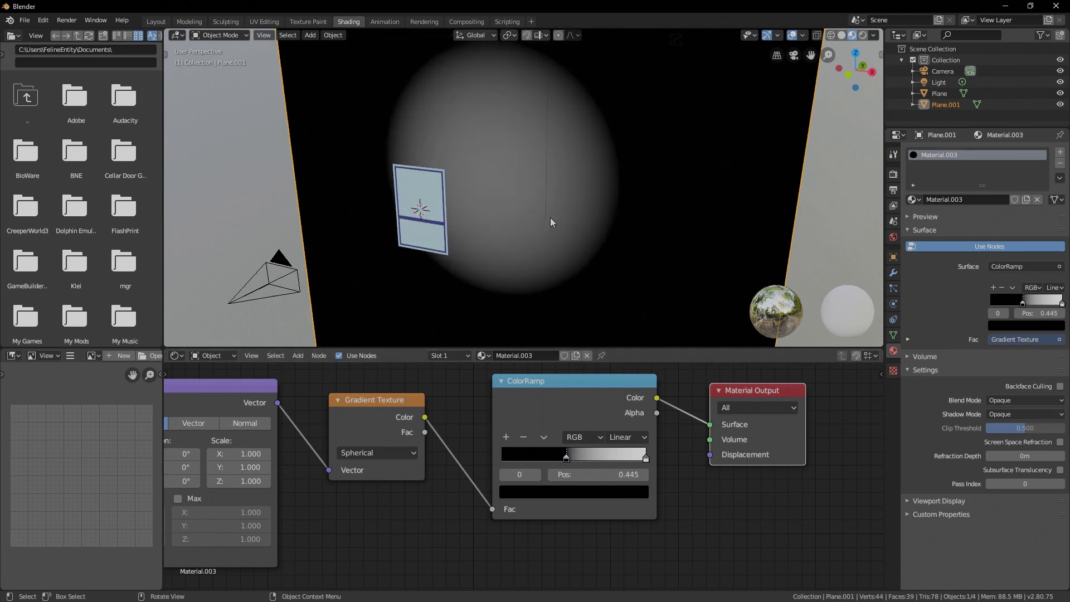
pyautogui.press('KP_0')
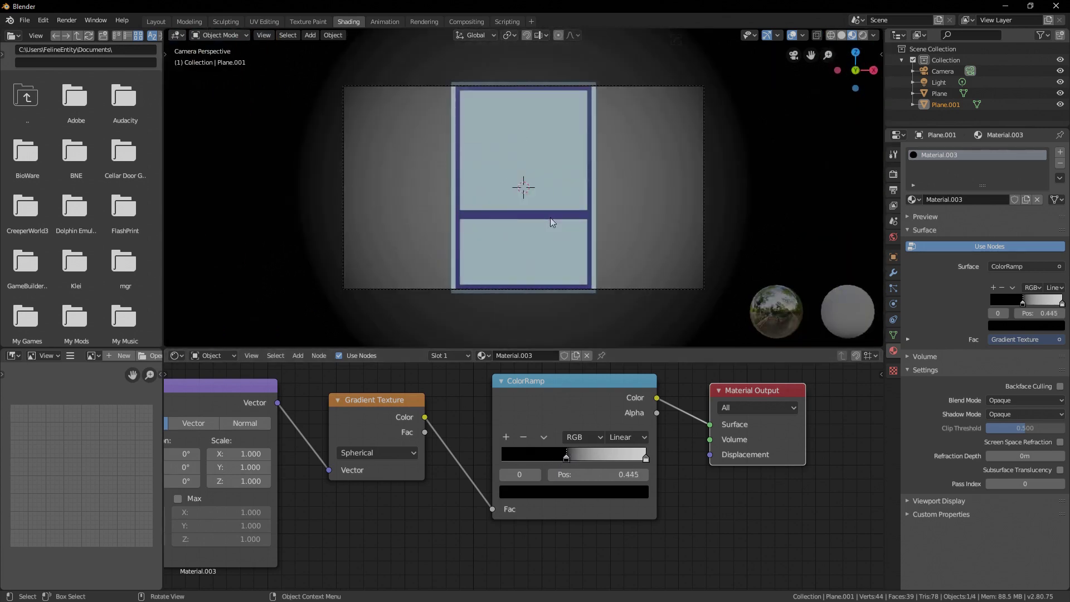
pyautogui.moveTo(570, 457); pyautogui.dragTo(571, 460)
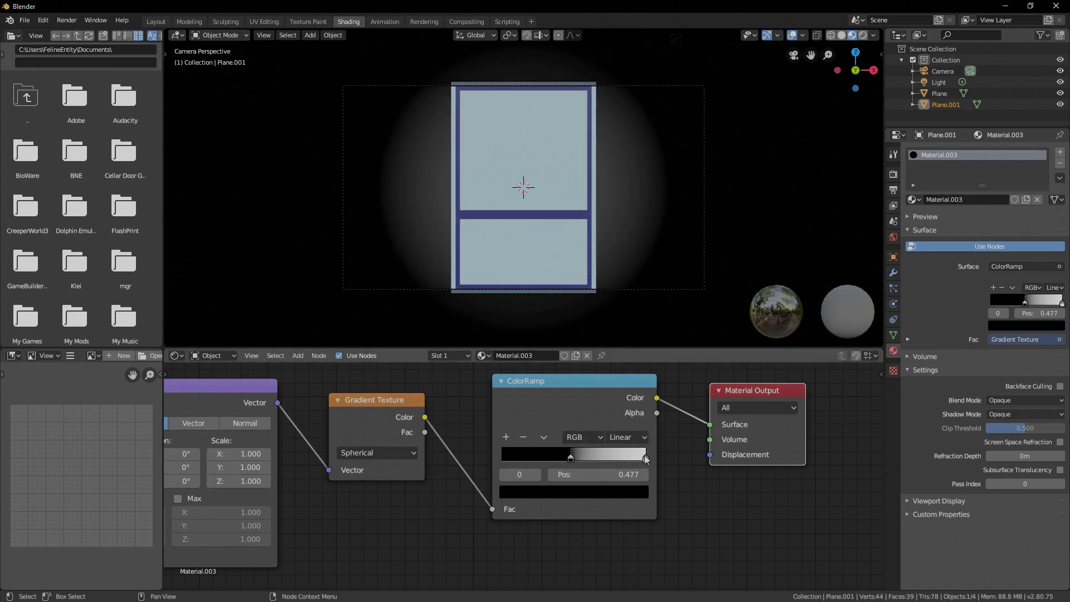
# - Change the ColorRamp's white stop at position 1.000 to a light pinkish purple
pyautogui.click(645, 457)
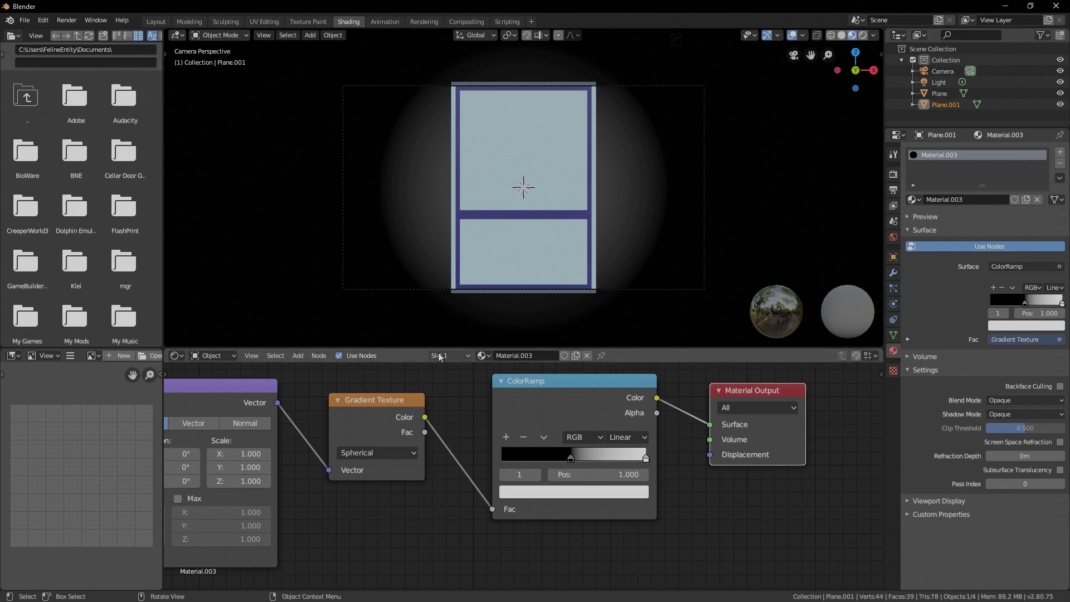
pyautogui.click(577, 494)
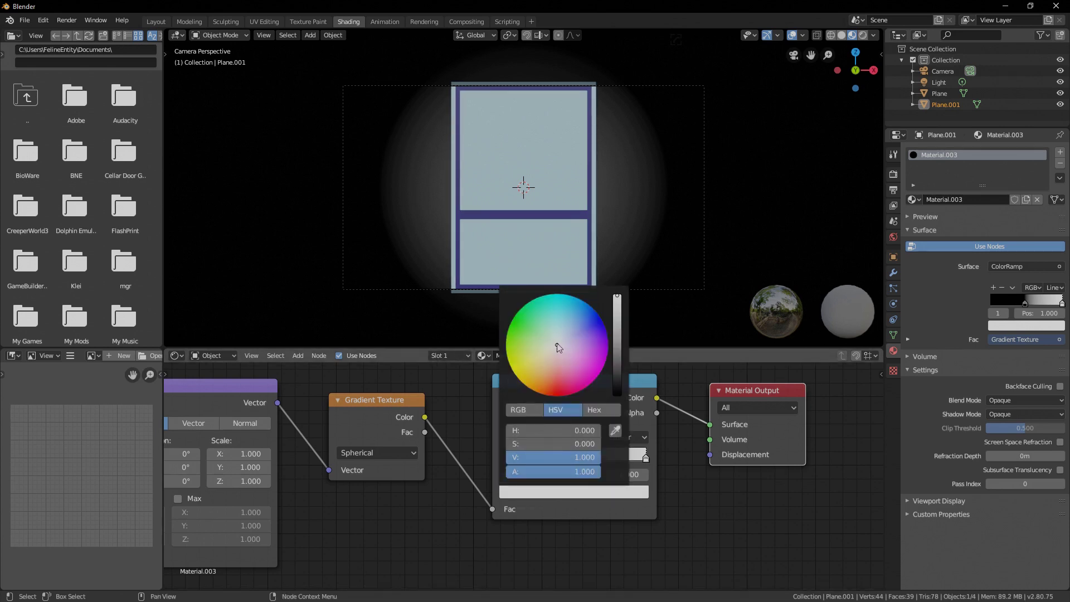
pyautogui.moveTo(559, 348); pyautogui.dragTo(568, 353)
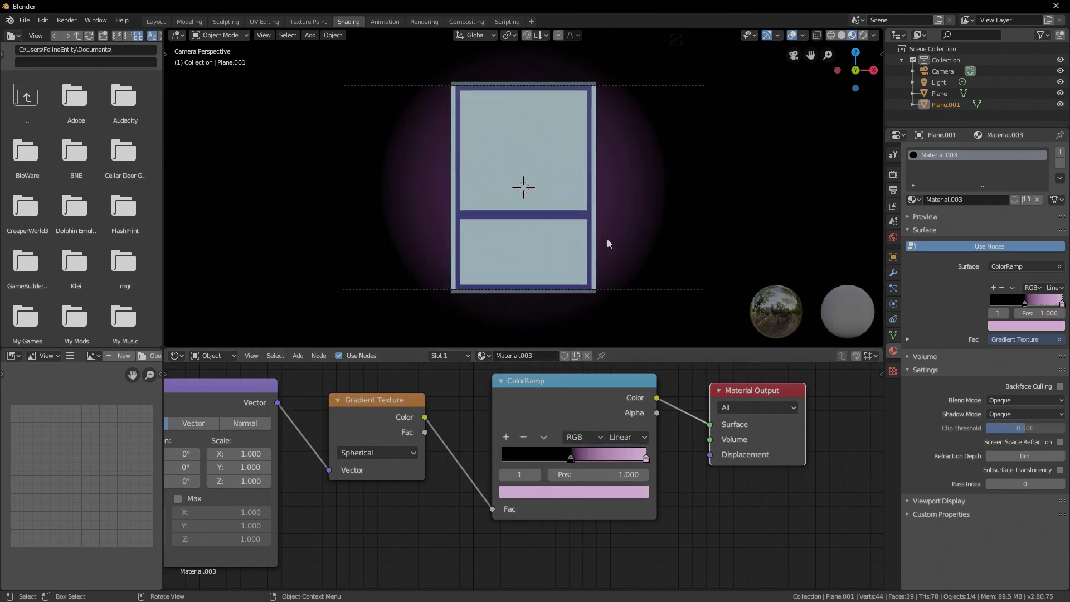
# - Switch to the Layout workspace and enter Edit Mode on the framed panel
pyautogui.moveTo(597, 208); pyautogui.dragTo(512, 200, button='middle')
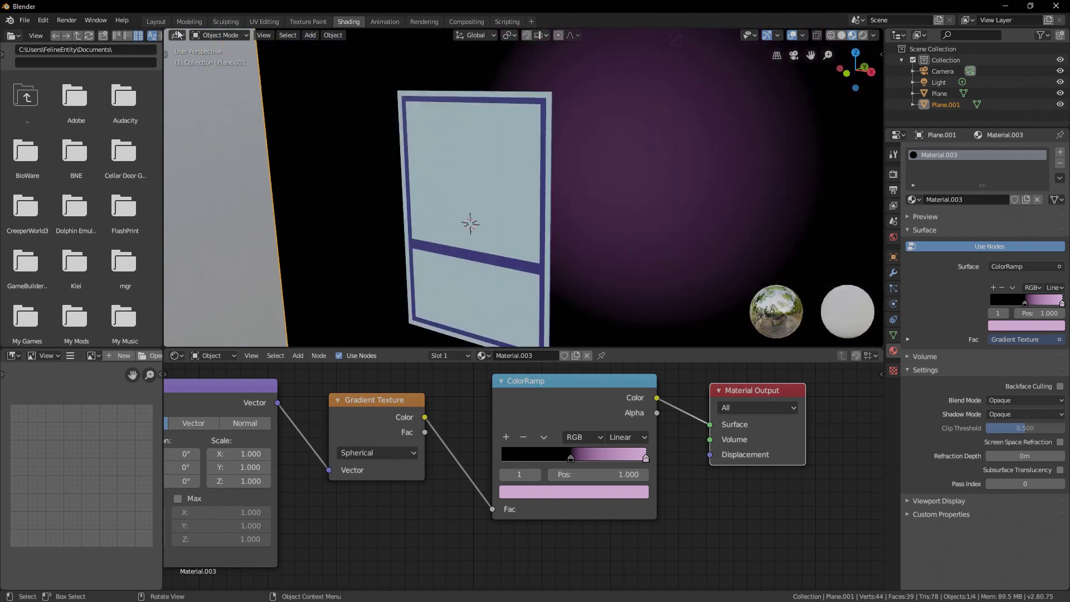
pyautogui.click(156, 23)
pyautogui.scroll(4, 408, 256)
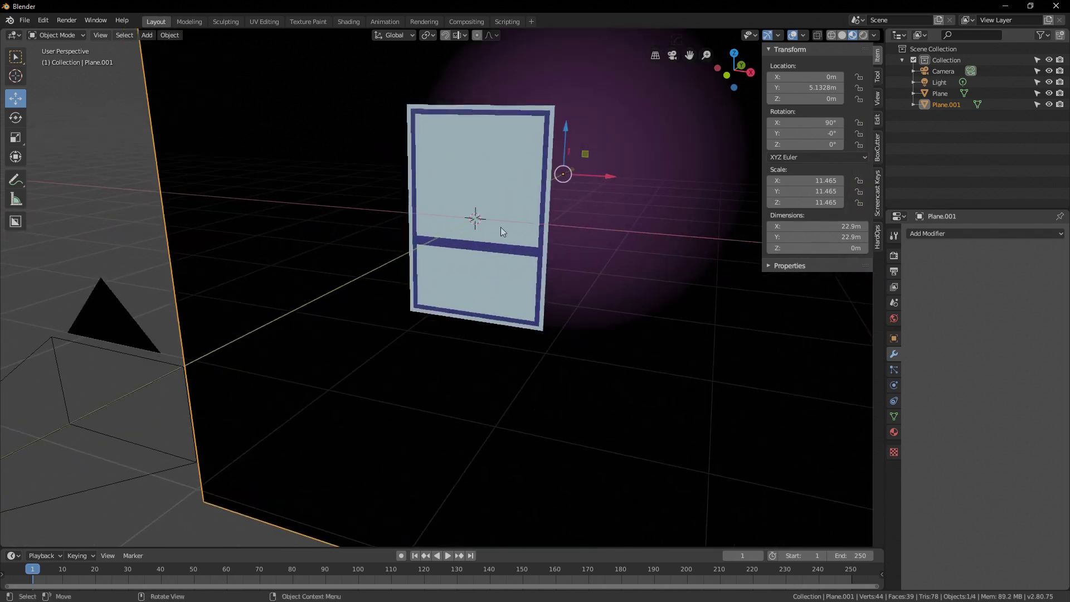
pyautogui.click(509, 168)
pyautogui.scroll(5, 539, 201)
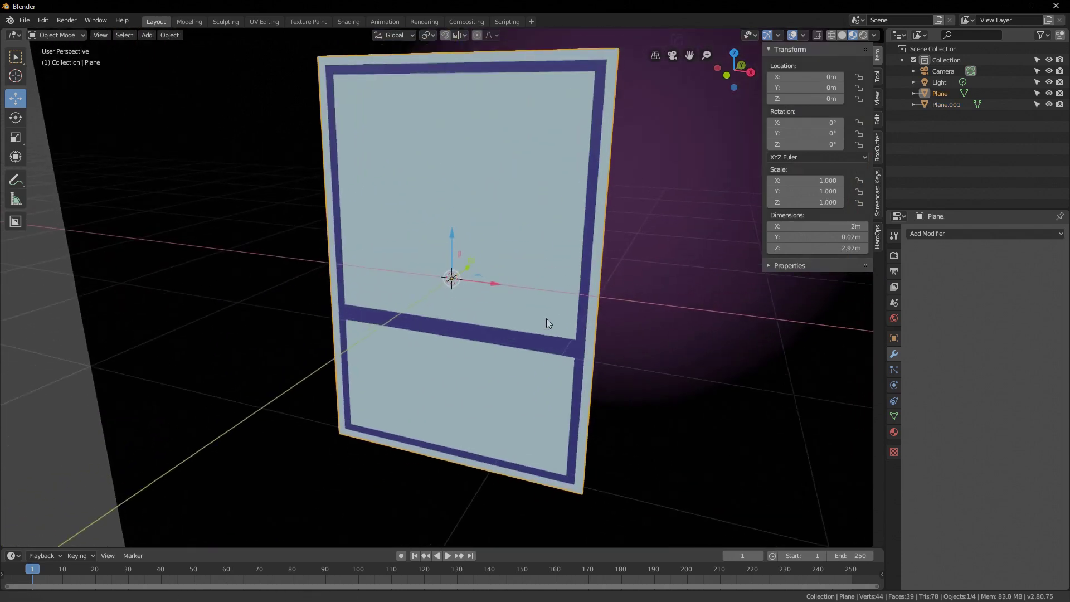
pyautogui.scroll(-1, 544, 316)
pyautogui.press('Tab')
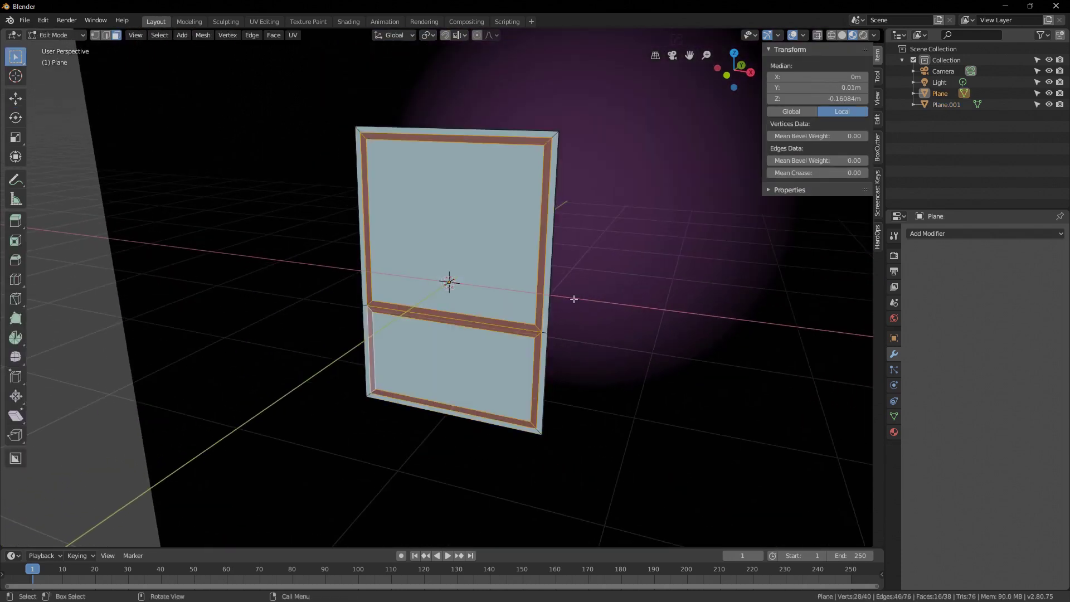
# - Separate the panel's large upper inner face into its own object and return to Object Mode
pyautogui.scroll(2, 517, 274)
pyautogui.click(539, 192)
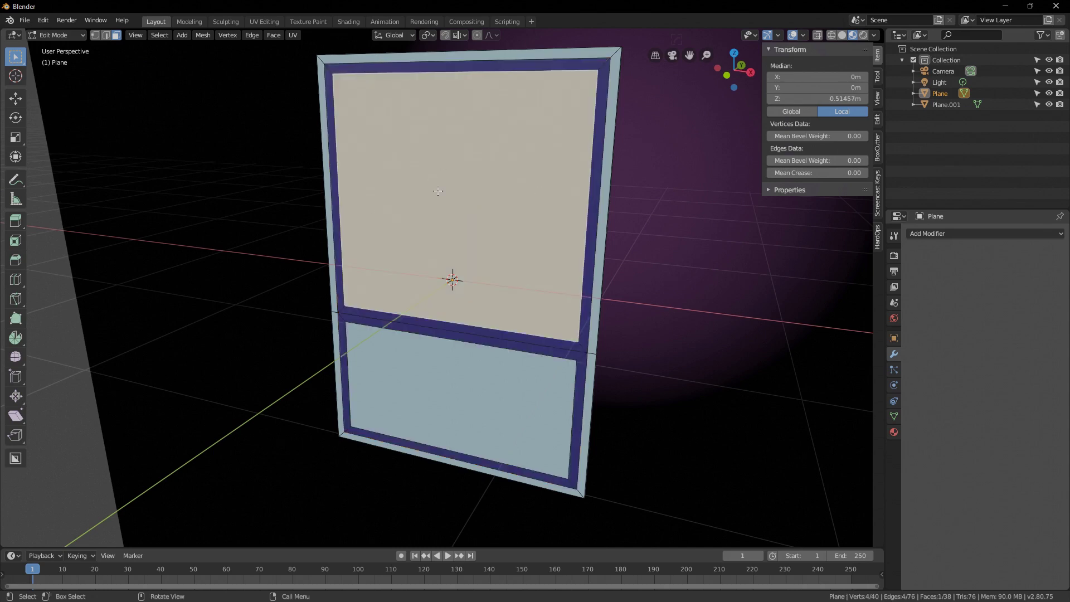
pyautogui.moveTo(480, 212); pyautogui.dragTo(458, 243, button='middle')
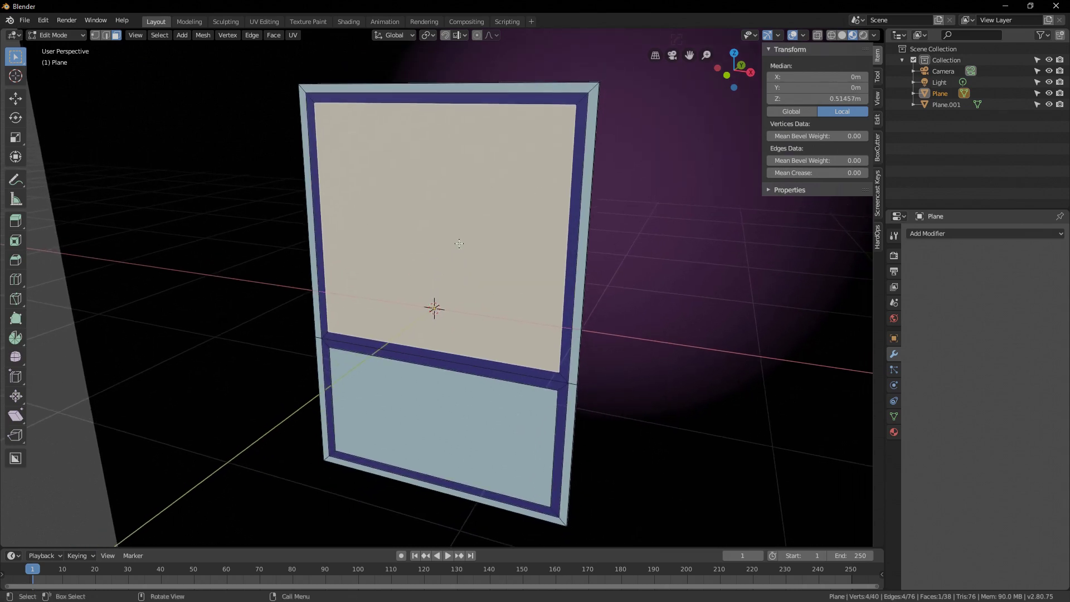
pyautogui.press('p')
pyautogui.click(459, 243)
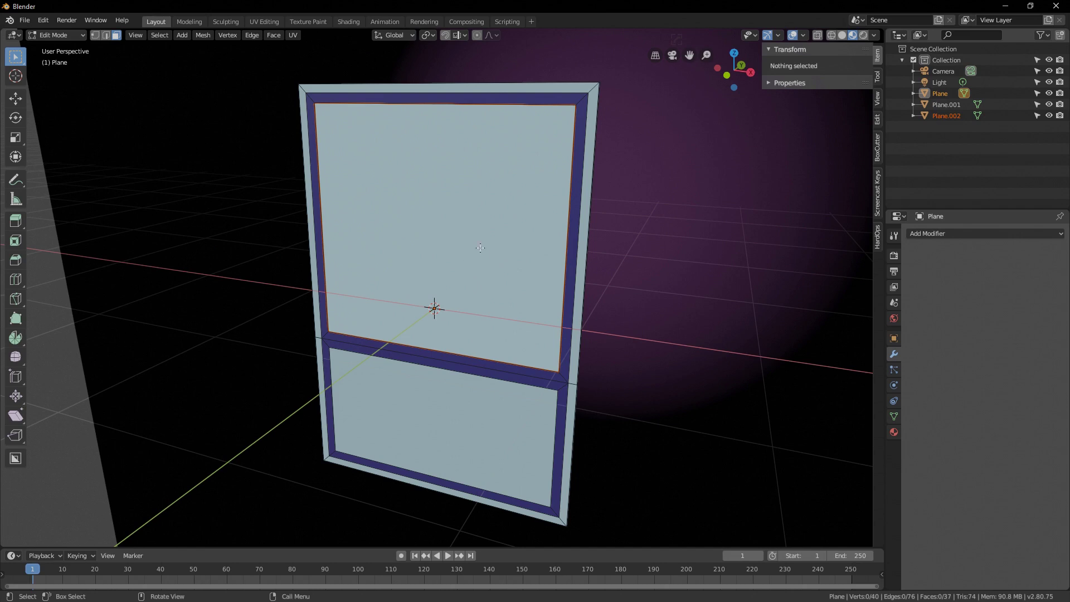
pyautogui.press('Tab')
# - Parent the separated upper pane to the framed panel using the Object parent type
pyautogui.moveTo(506, 273); pyautogui.dragTo(467, 222, button='middle')
pyautogui.click(472, 303)
pyautogui.moveTo(438, 282); pyautogui.dragTo(491, 266, button='middle')
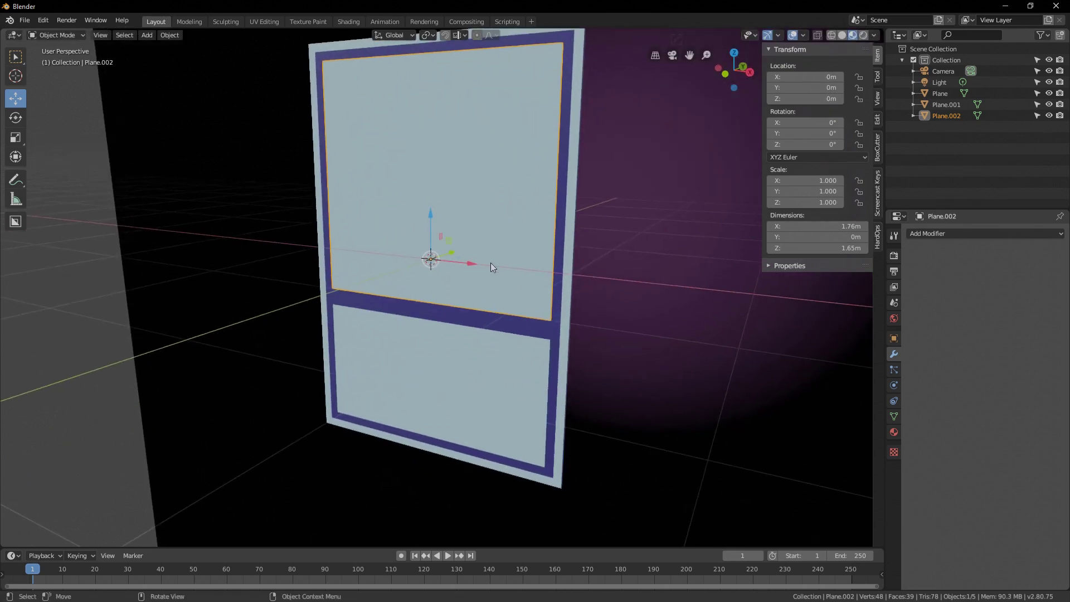
pyautogui.keyDown('shift'); pyautogui.click(462, 378); pyautogui.keyUp('shift')
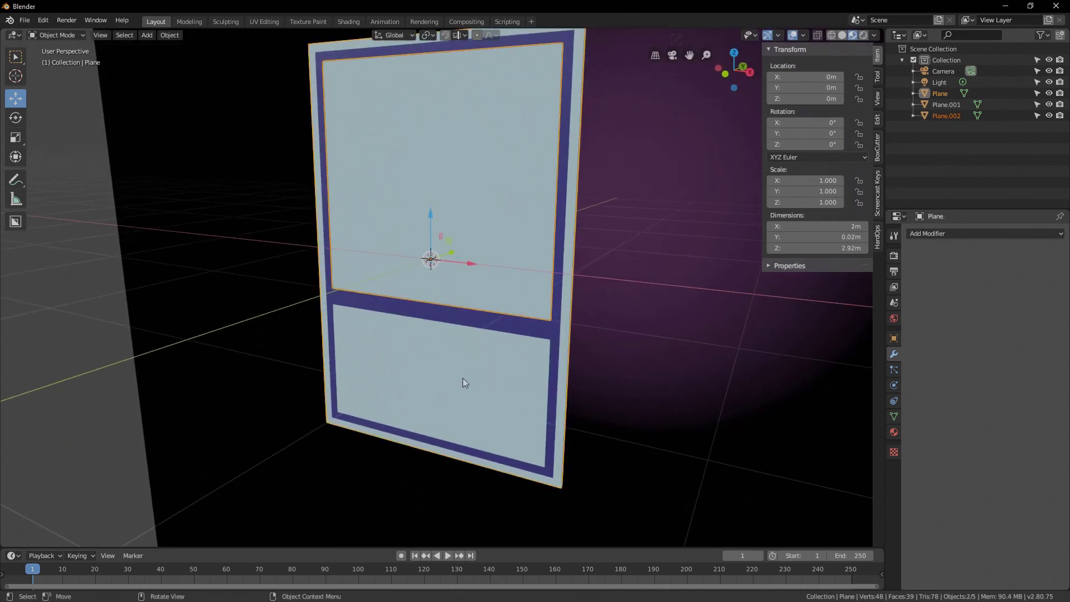
pyautogui.hotkey('ctrl', 'p')
pyautogui.click(462, 378)
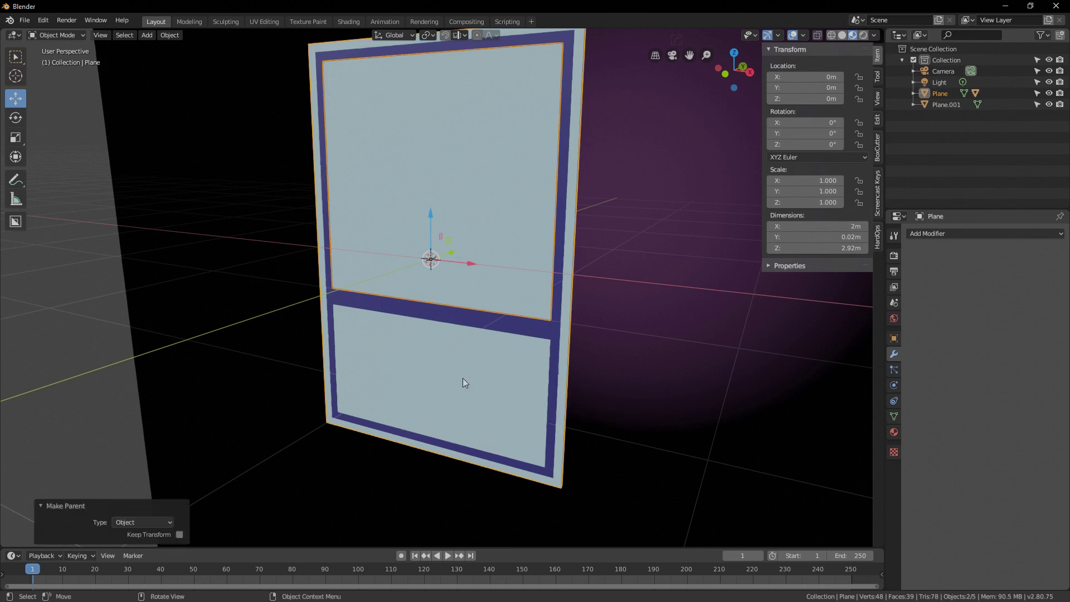
# - Try moving the framed panel to check that the parented pane follows, and cancel the move
pyautogui.scroll(-4, 464, 376)
pyautogui.click(453, 356)
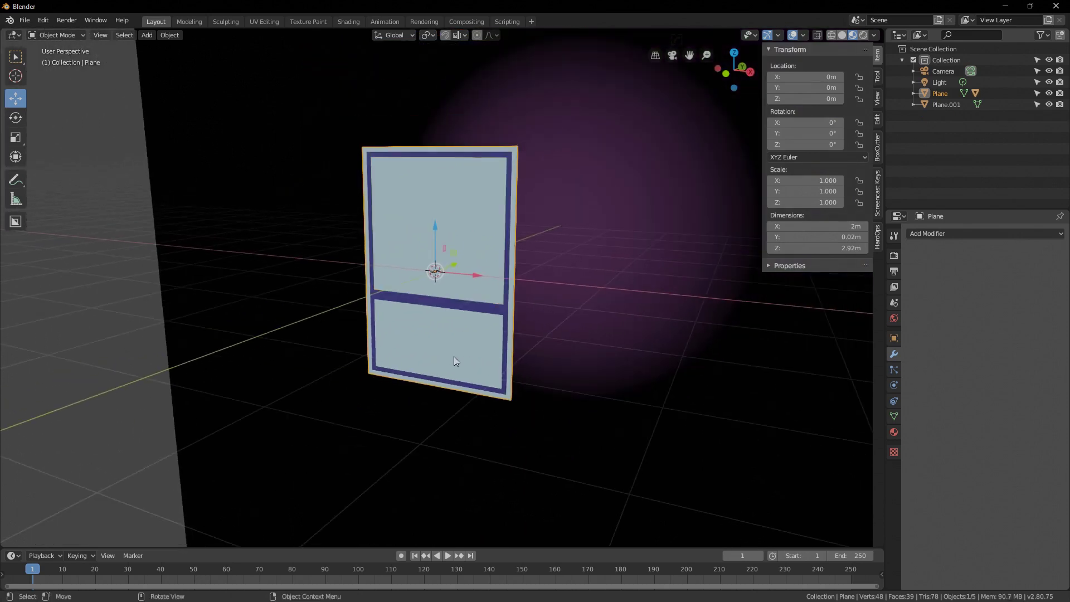
pyautogui.click(452, 353)
pyautogui.click(453, 352)
pyautogui.press('g')
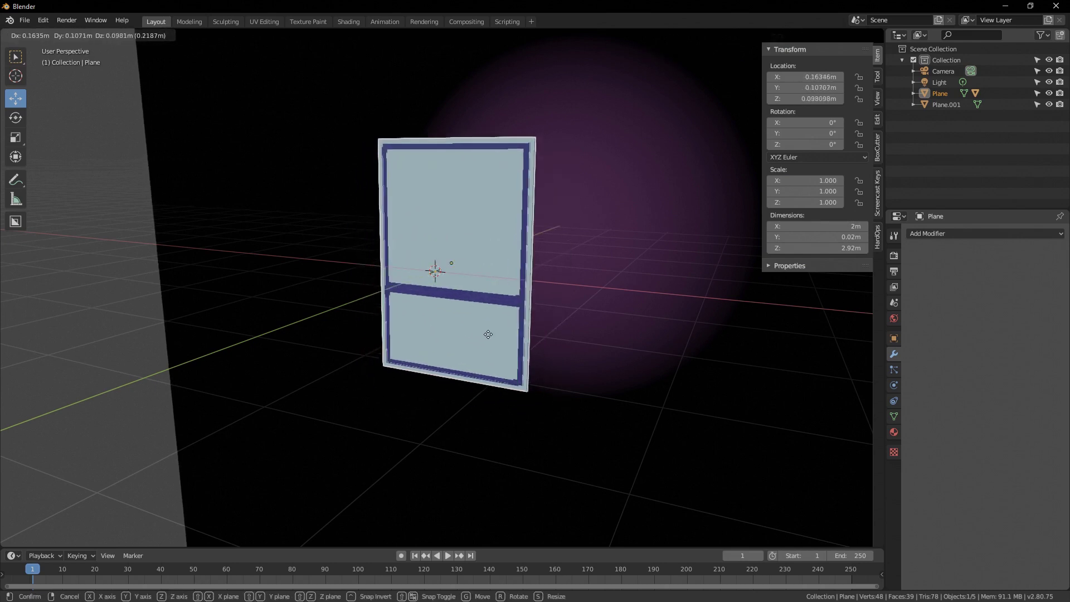
pyautogui.rightClick(475, 329)
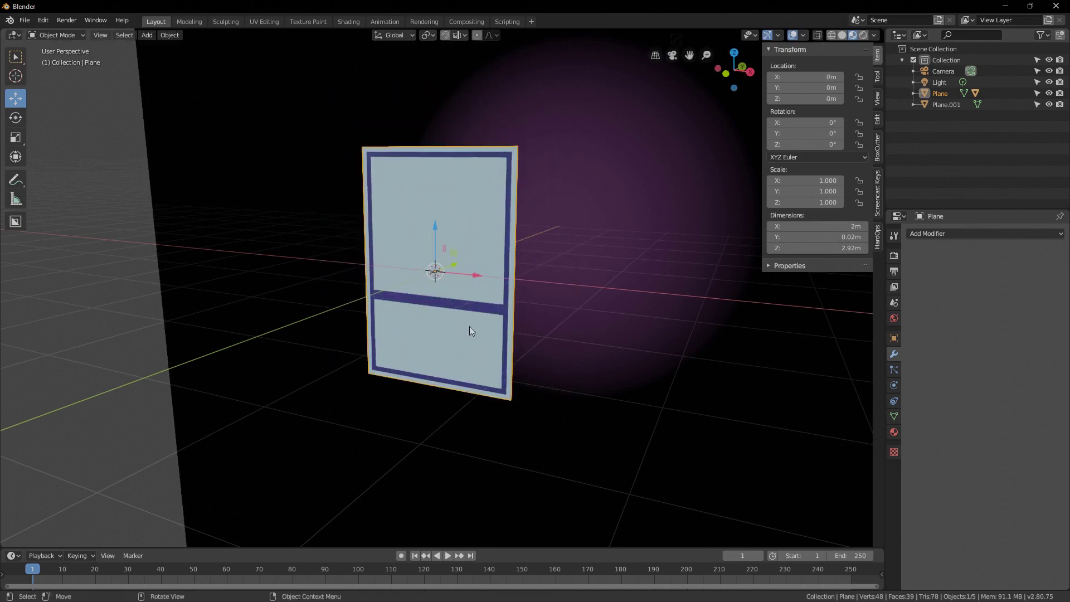
# - Append the Cakepie collection from cake.blend into the scene
pyautogui.moveTo(475, 330); pyautogui.dragTo(486, 365, button='middle')
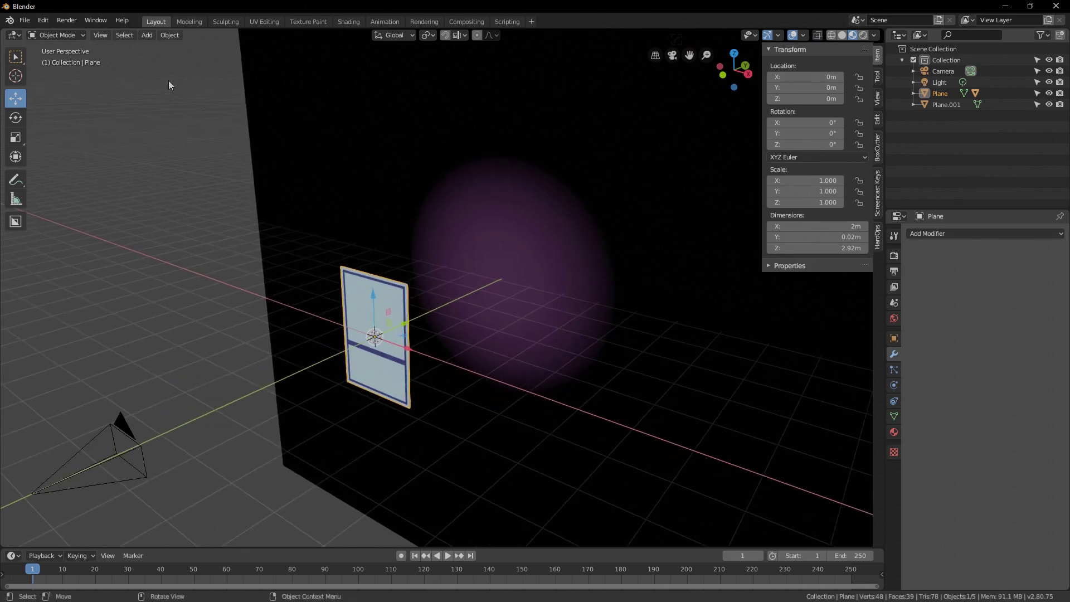
pyautogui.click(28, 21)
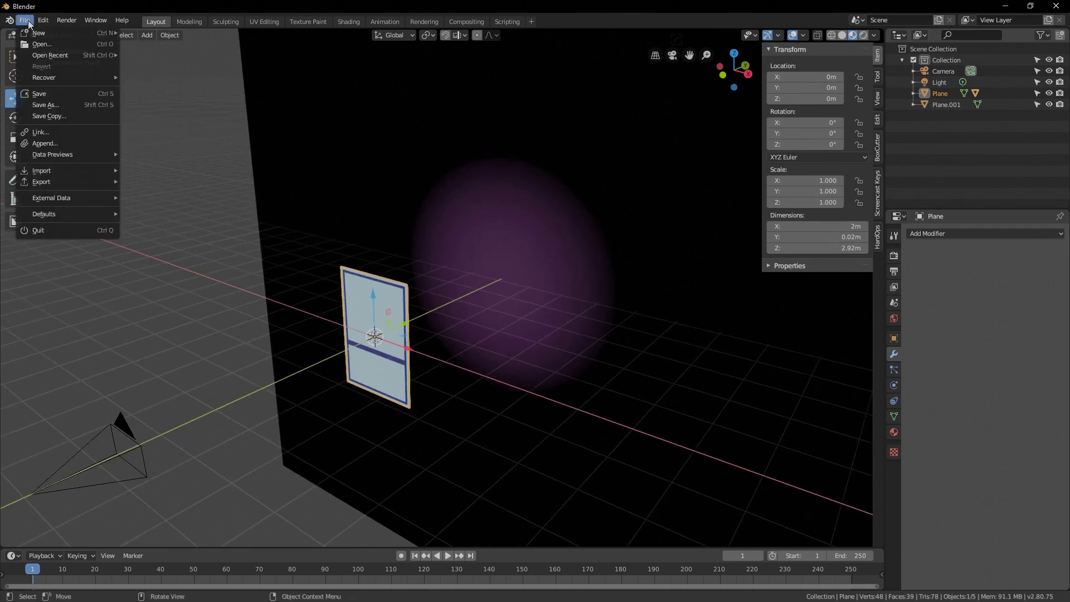
pyautogui.click(69, 143)
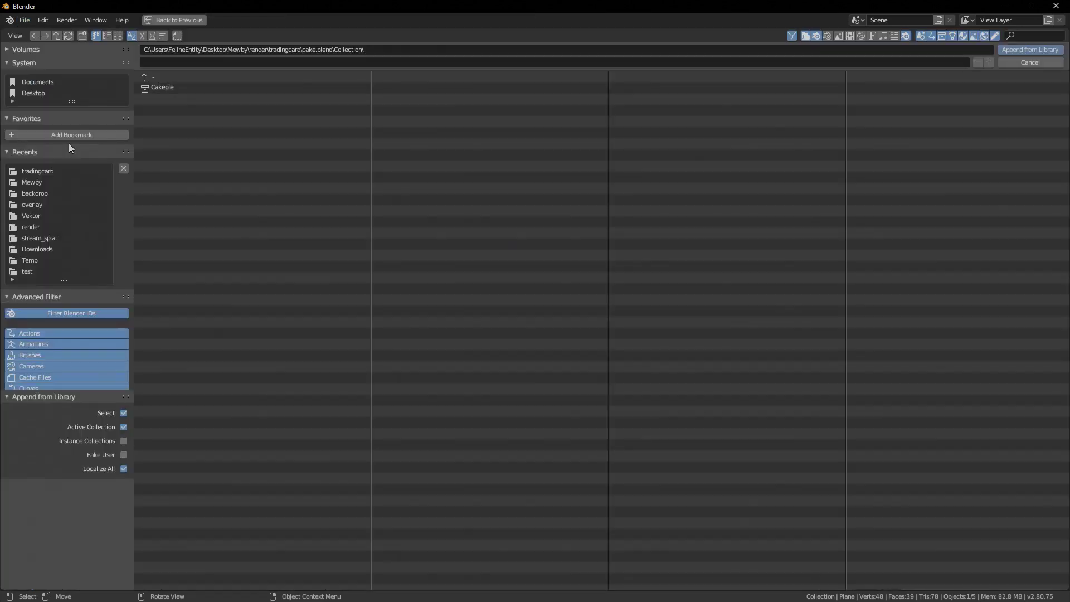
pyautogui.click(163, 87)
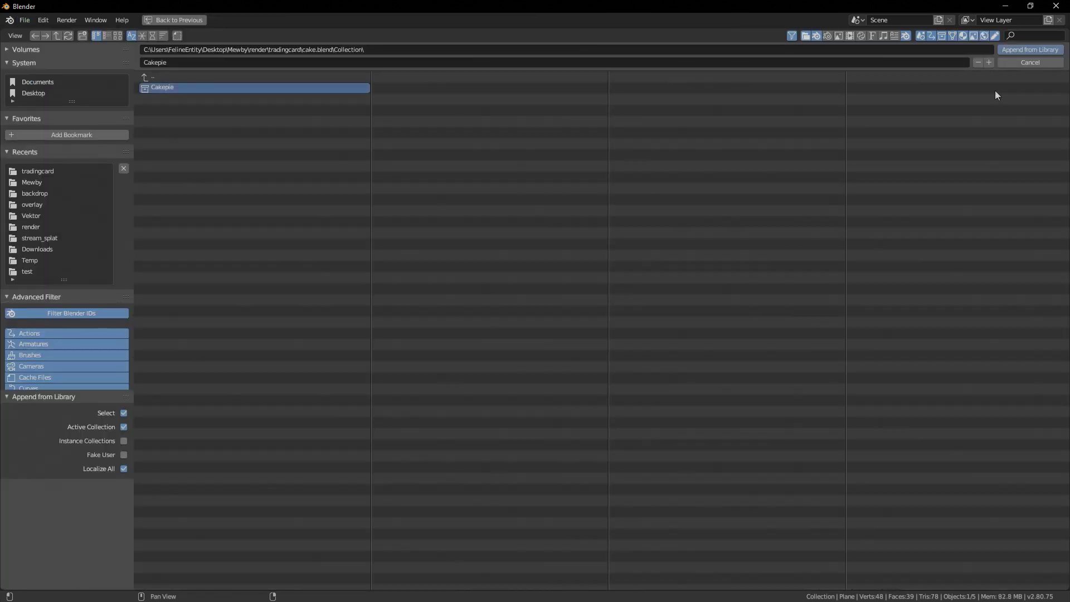
pyautogui.click(1024, 50)
# - Move the appended Cakepie objects back behind the upper pane and raise them 0.333 m
pyautogui.moveTo(490, 286); pyautogui.dragTo(424, 296, button='middle')
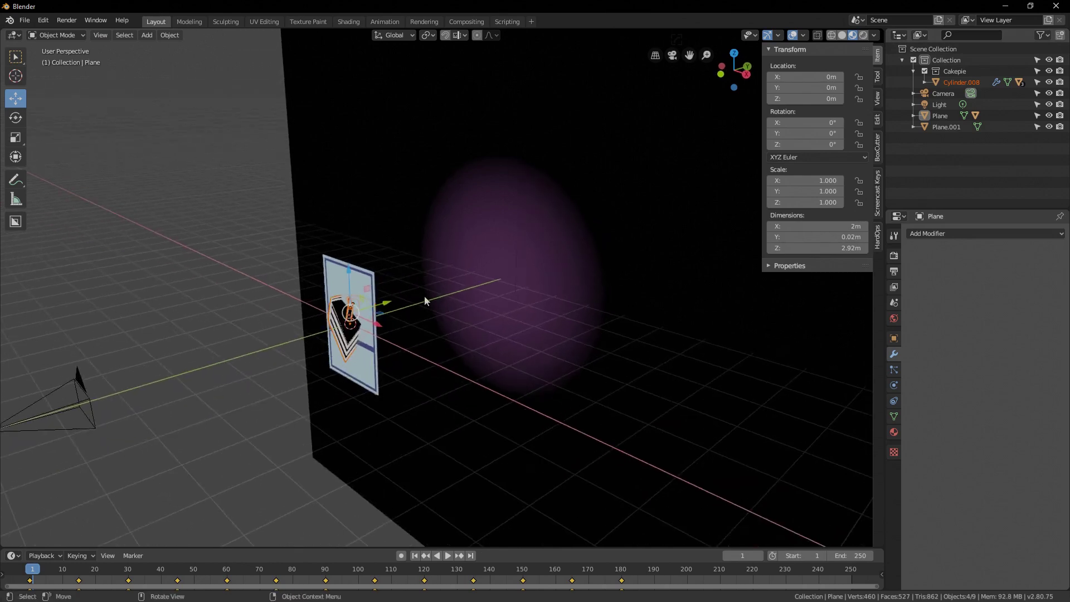
pyautogui.scroll(5, 509, 238)
pyautogui.moveTo(510, 240); pyautogui.dragTo(434, 283, button='middle')
pyautogui.moveTo(442, 246); pyautogui.dragTo(560, 237)
pyautogui.moveTo(560, 237); pyautogui.dragTo(522, 195, button='middle')
pyautogui.moveTo(523, 195); pyautogui.dragTo(522, 153)
pyautogui.moveTo(522, 153); pyautogui.dragTo(617, 196, button='middle')
pyautogui.moveTo(557, 216); pyautogui.dragTo(451, 278, button='middle')
pyautogui.scroll(2, 559, 261)
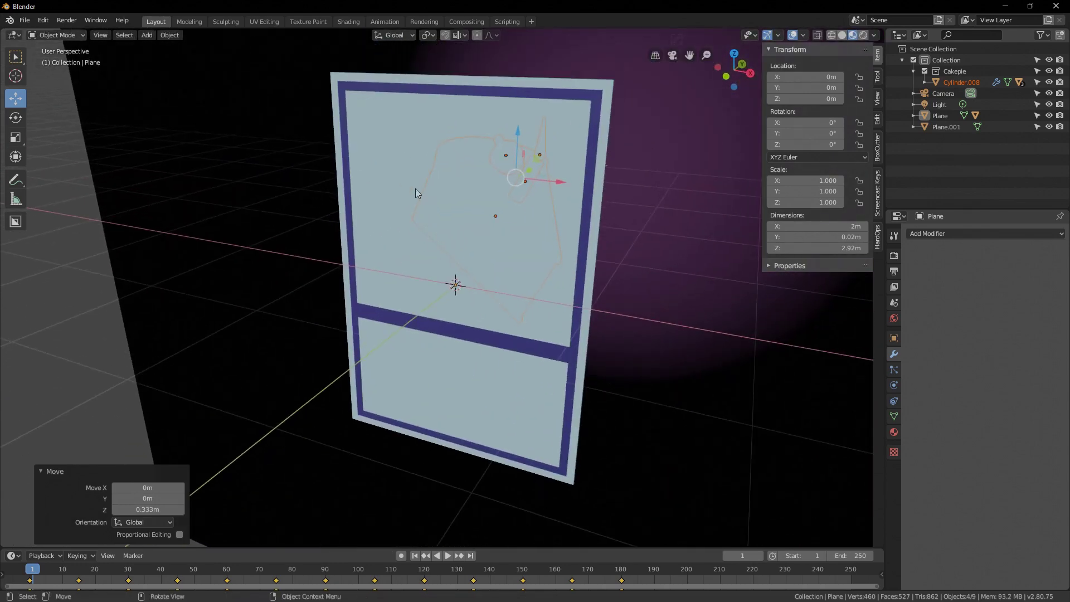
# - Select the separated upper pane and hide it to expose the opening in the frame
pyautogui.click(378, 206)
pyautogui.moveTo(498, 245)
pyautogui.keyDown('shift'); pyautogui.mouseDown(button='middle')
pyautogui.moveTo(466, 255)
pyautogui.moveTo(477, 246)
pyautogui.mouseUp(button='middle'); pyautogui.keyUp('shift')
pyautogui.press('Delete')
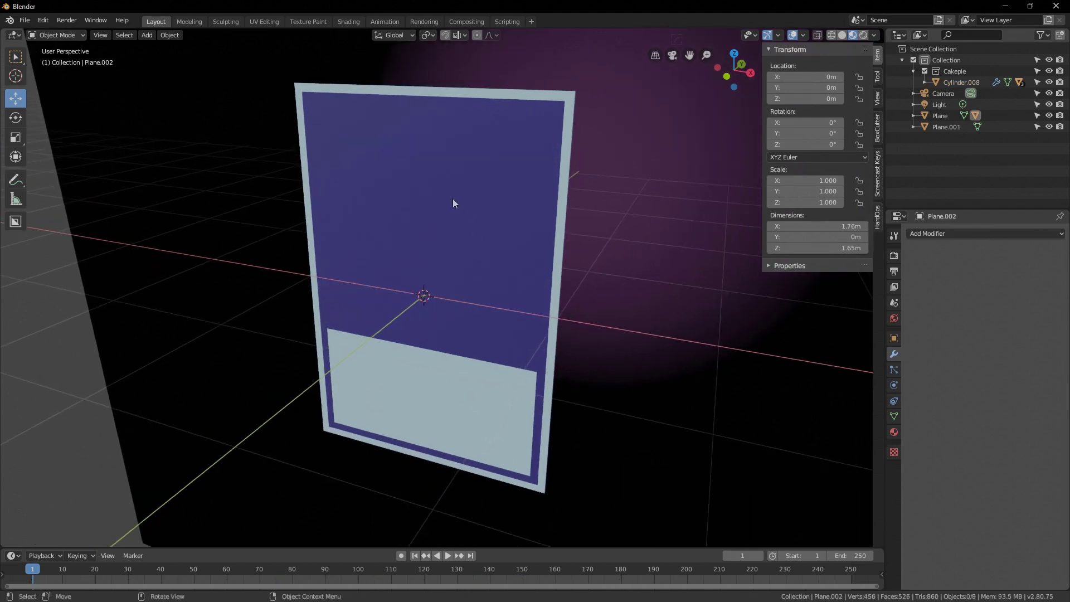
# - Enable backface culling on the framed panel's dark blue Material.002 so the upper opening can be seen through from the front
pyautogui.click(453, 199)
pyautogui.click(894, 432)
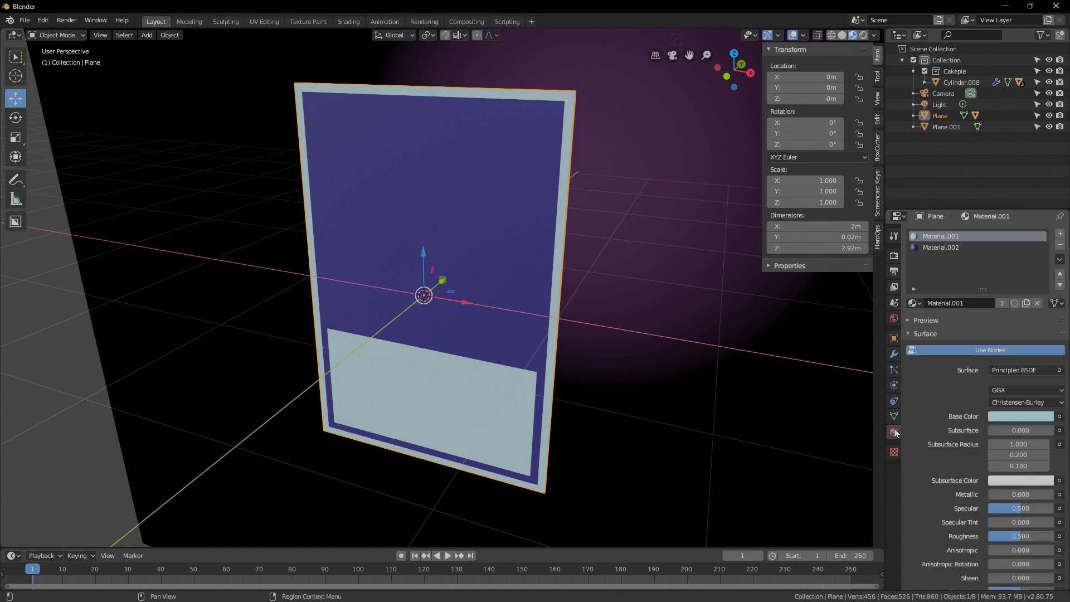
pyautogui.click(948, 249)
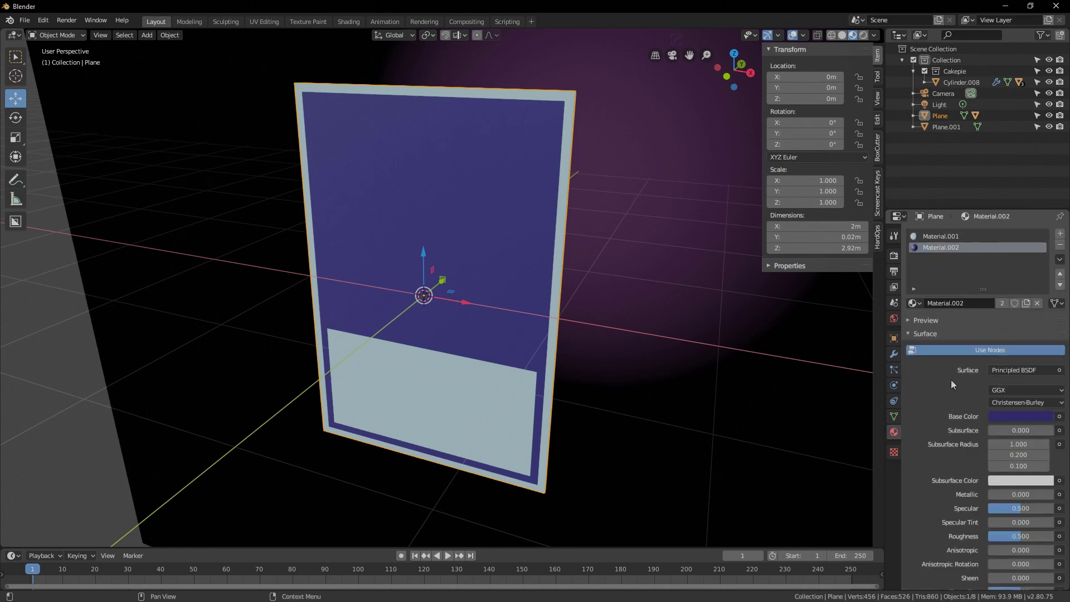
pyautogui.scroll(-12, 954, 373)
pyautogui.scroll(-3, 973, 399)
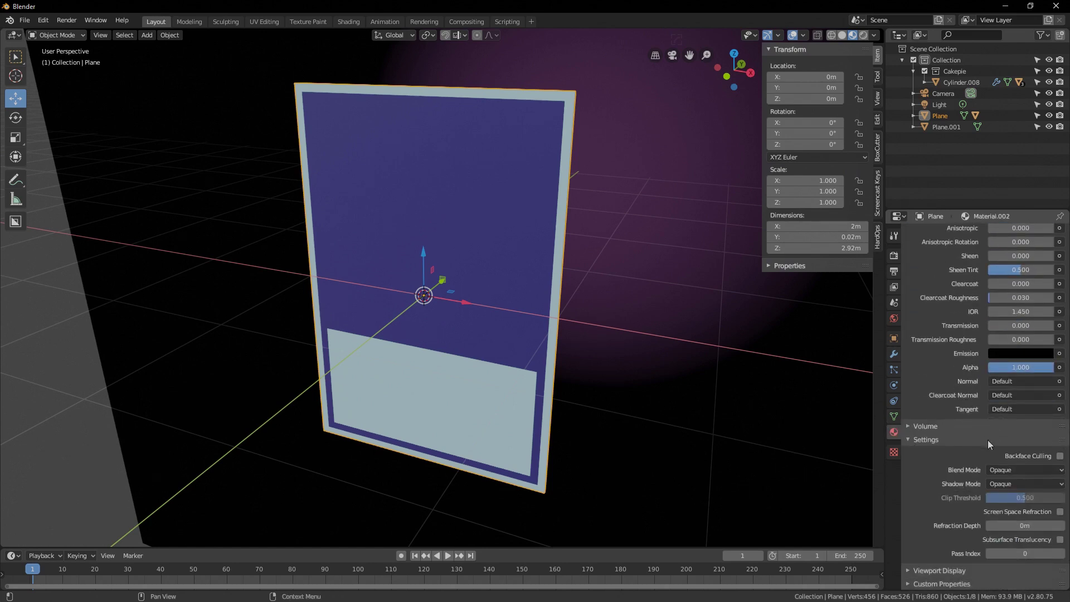
pyautogui.click(1060, 455)
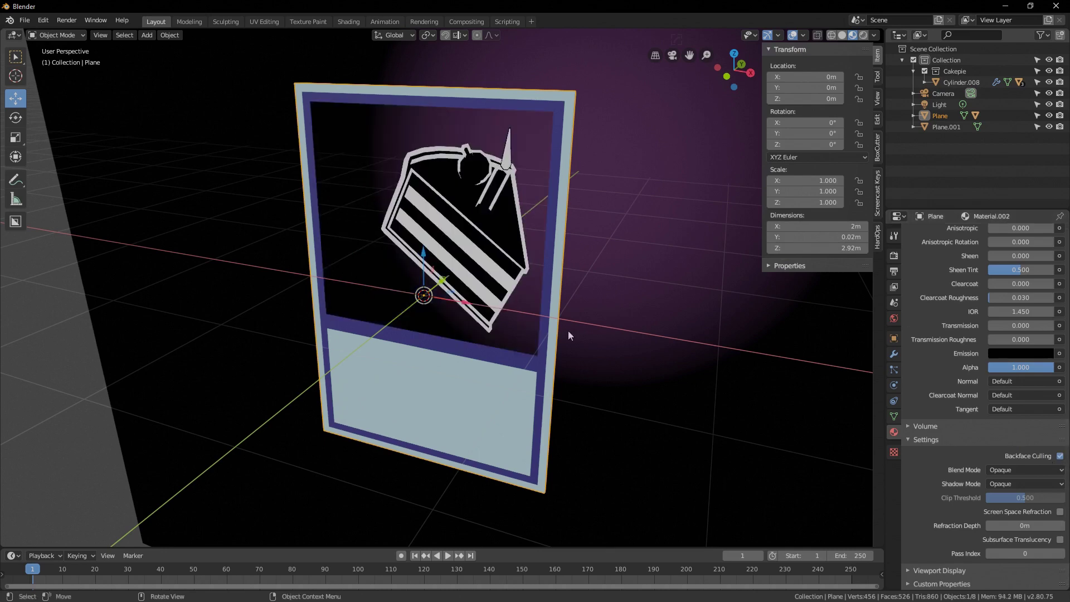
# - Raise the cake model 0.158 m along Z while checking its place in the opening through the camera
pyautogui.moveTo(490, 245); pyautogui.dragTo(307, 194, button='middle')
pyautogui.click(307, 194)
pyautogui.moveTo(334, 239); pyautogui.dragTo(501, 240, button='middle')
pyautogui.press('KP_0')
pyautogui.scroll(2, 508, 233)
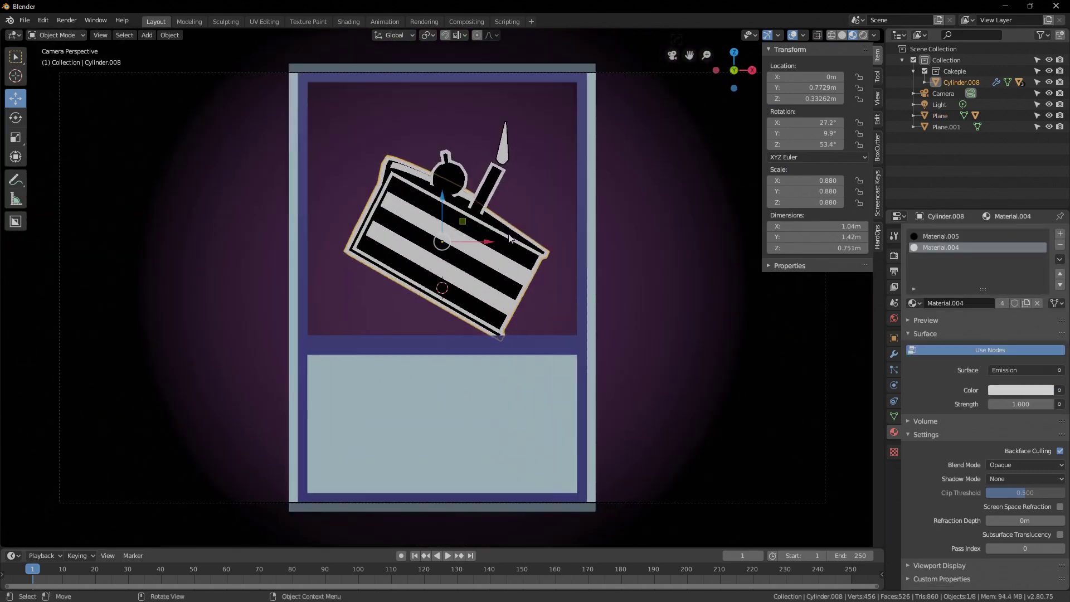
pyautogui.press('g')
pyautogui.press('z')
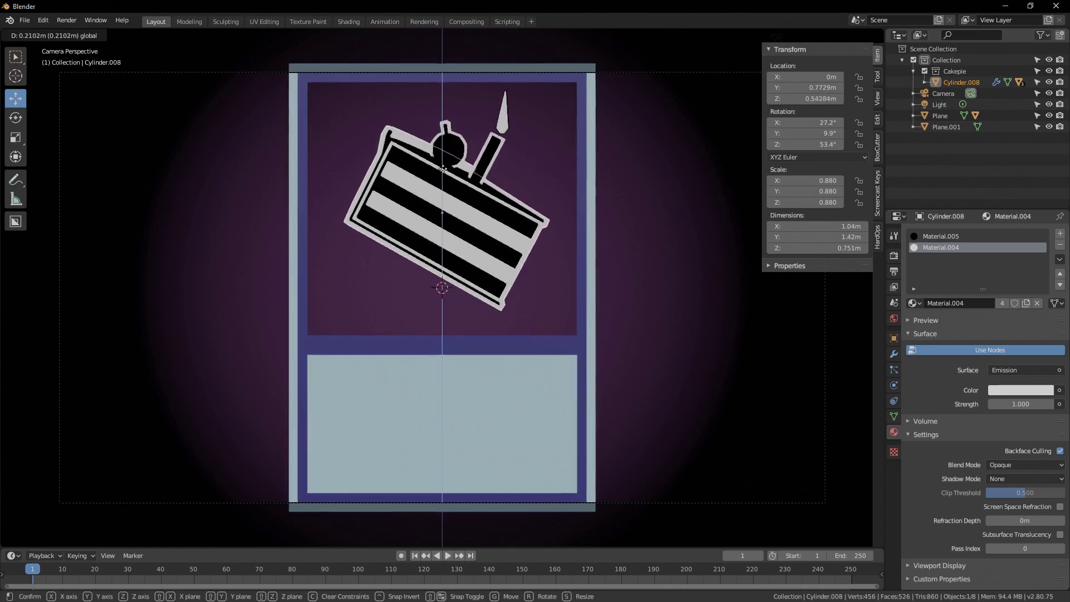
pyautogui.click(442, 177)
# - Add a UV sphere with 32 segments and 16 rings at the origin and rotate it 90° about the X axis
pyautogui.moveTo(442, 177); pyautogui.dragTo(503, 281, button='middle')
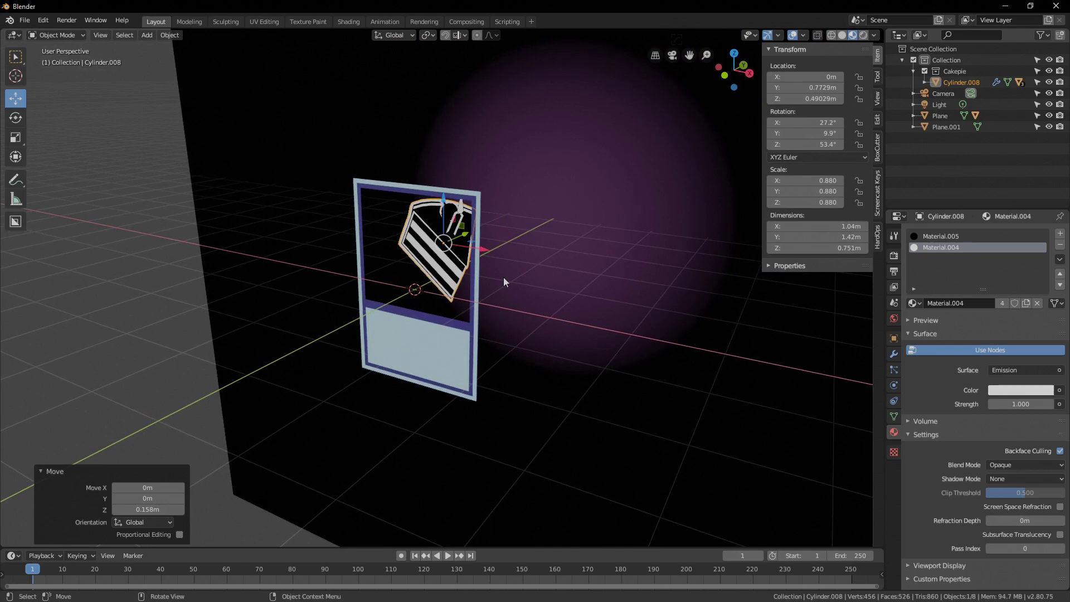
pyautogui.moveTo(576, 286); pyautogui.dragTo(576, 311, button='middle')
pyautogui.scroll(5, 549, 281)
pyautogui.scroll(-5, 516, 252)
pyautogui.hotkey('shift', 'a')
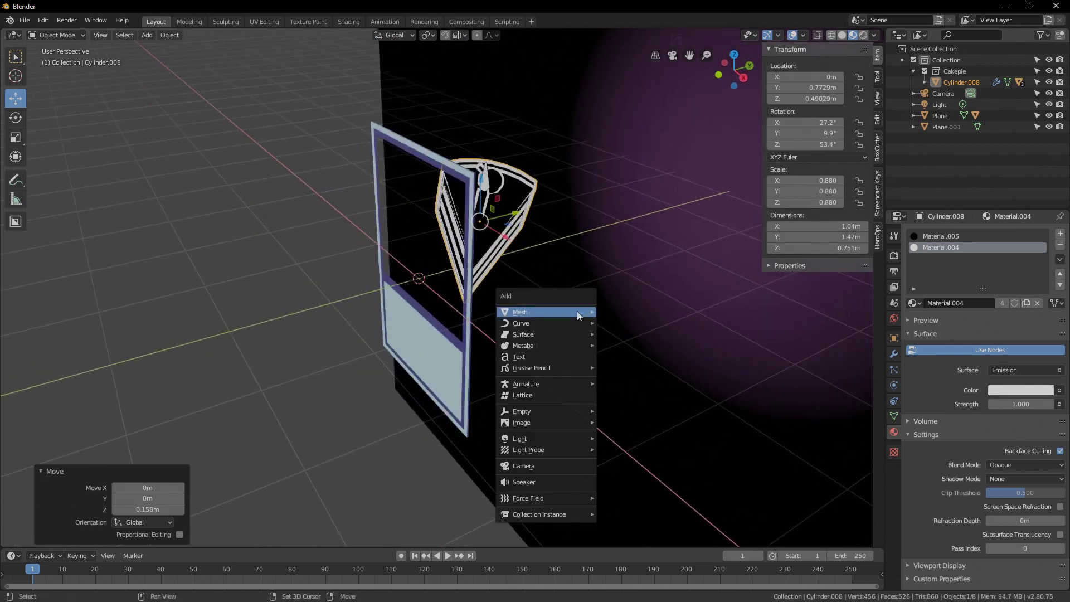
pyautogui.moveTo(577, 311)
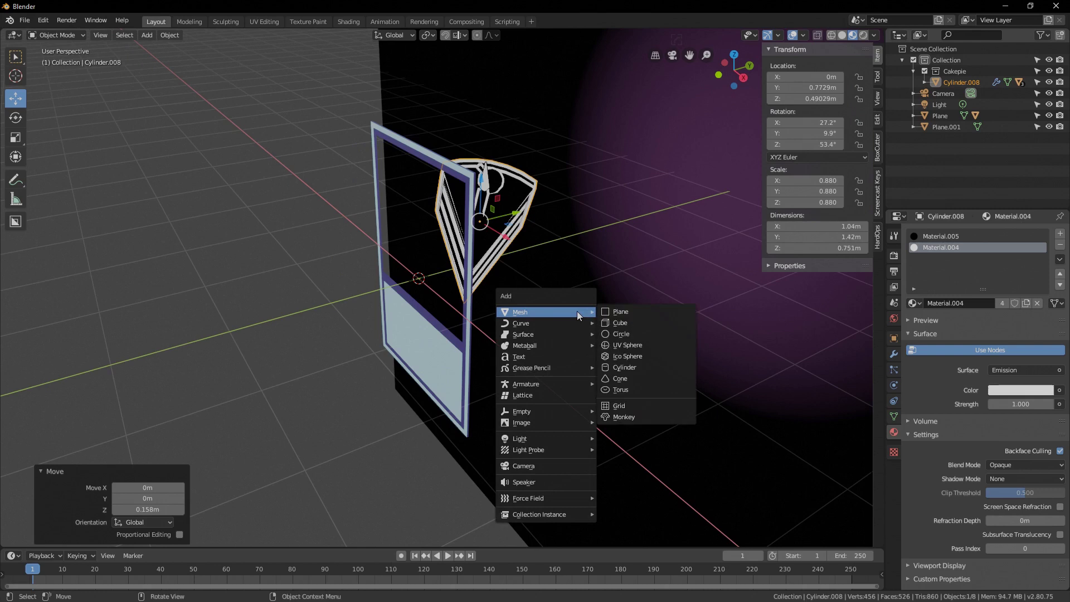
pyautogui.click(629, 345)
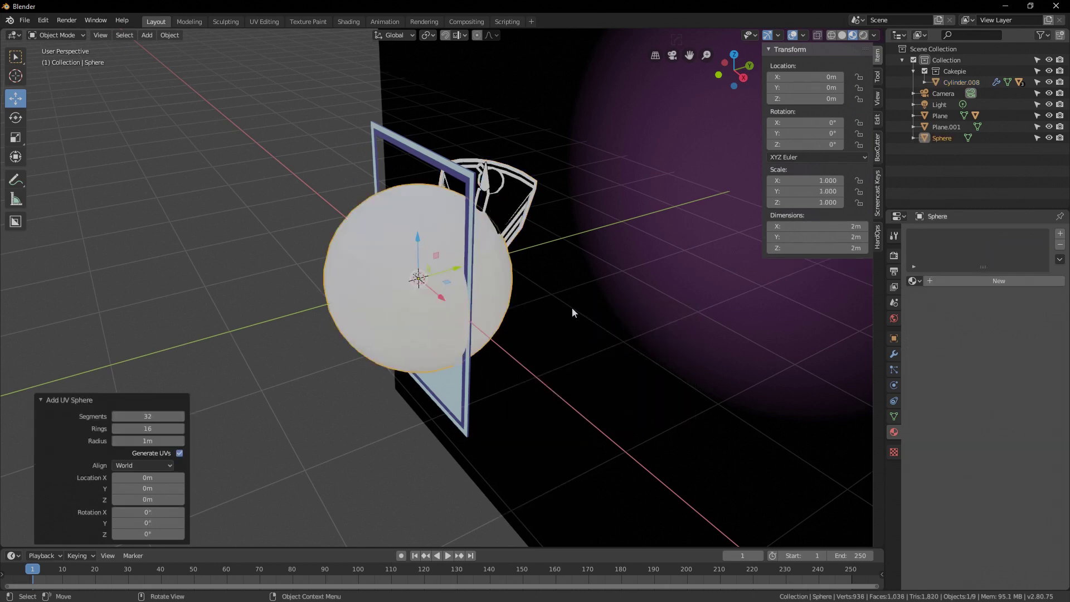
pyautogui.press('r')
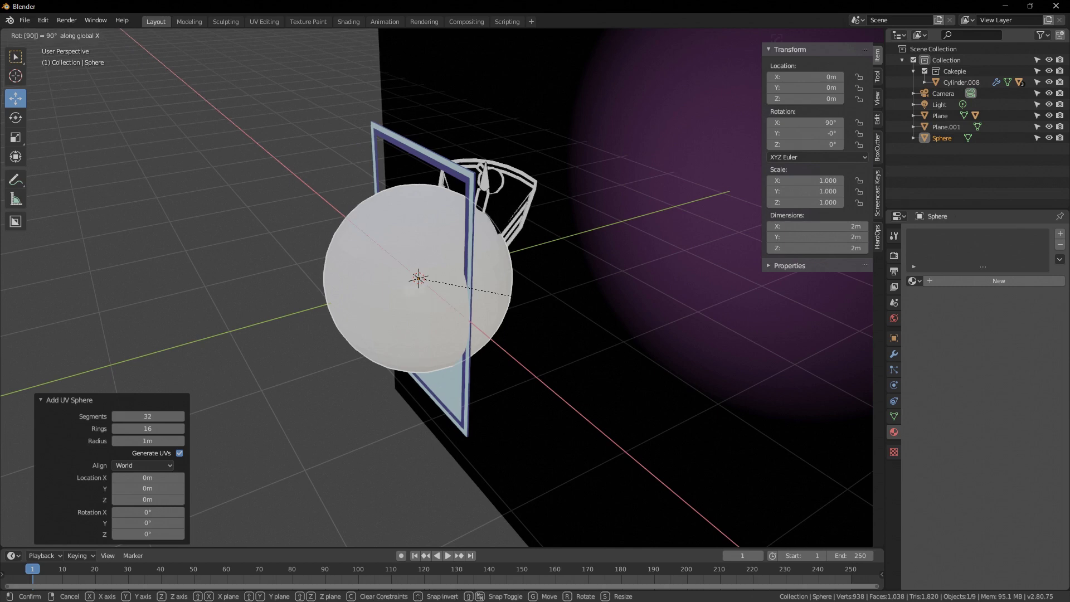
pyautogui.click(571, 307)
# - Delete the vertices of the sphere's front half in wireframe view, leaving a hemisphere that opens toward the framed panel
pyautogui.press('Tab')
pyautogui.moveTo(572, 308); pyautogui.dragTo(545, 310, button='middle')
pyautogui.click(832, 36)
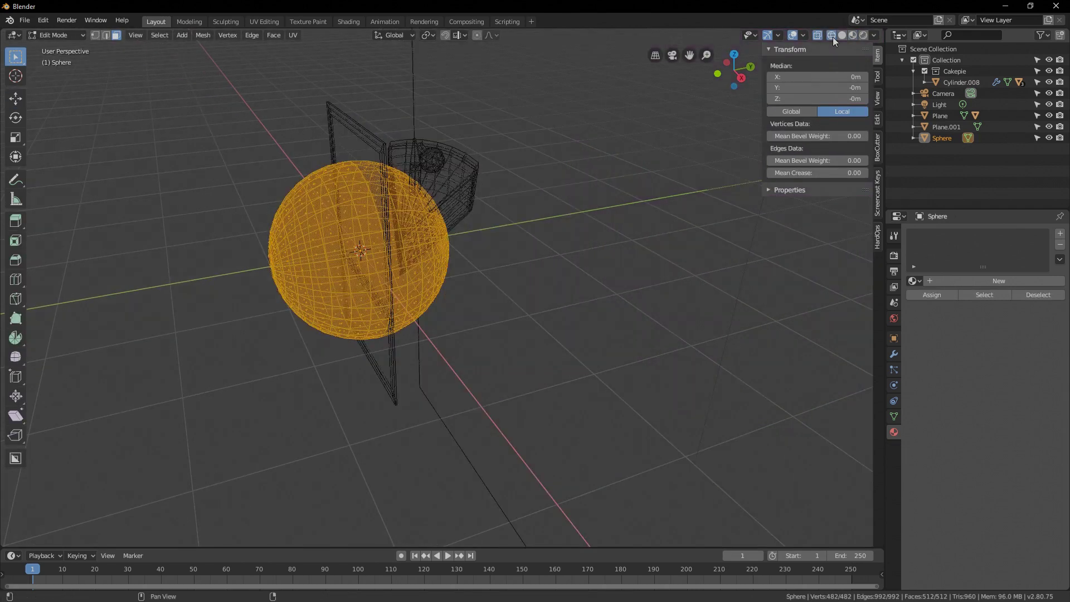
pyautogui.click(95, 36)
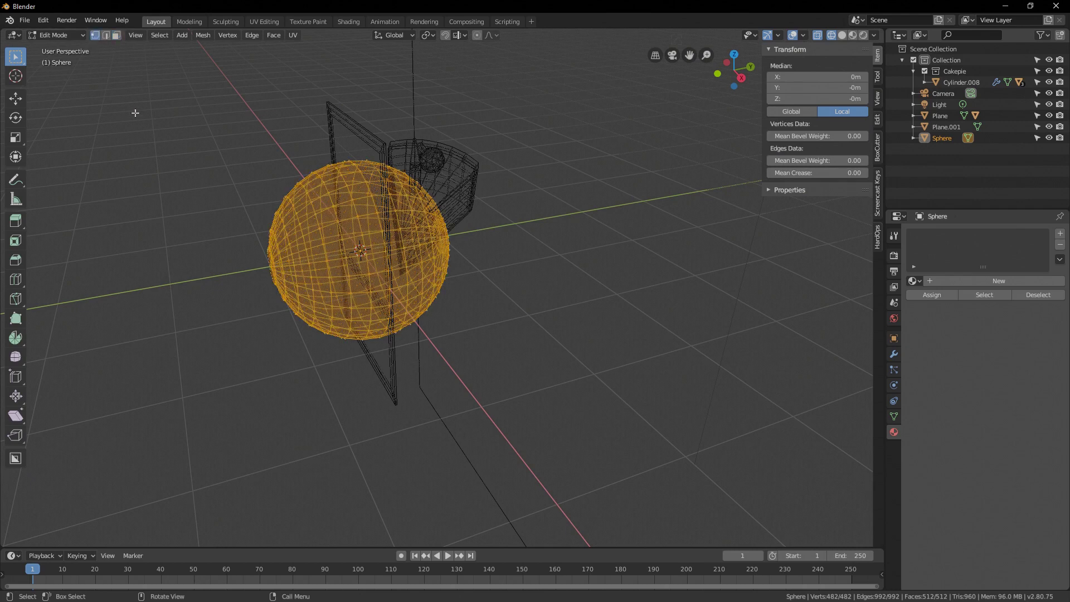
pyautogui.press('KP_3')
pyautogui.scroll(4, 234, 190)
pyautogui.keyDown('shift'); pyautogui.moveTo(329, 194); pyautogui.dragTo(559, 377, button='middle'); pyautogui.keyUp('shift')
pyautogui.scroll(1, 607, 344)
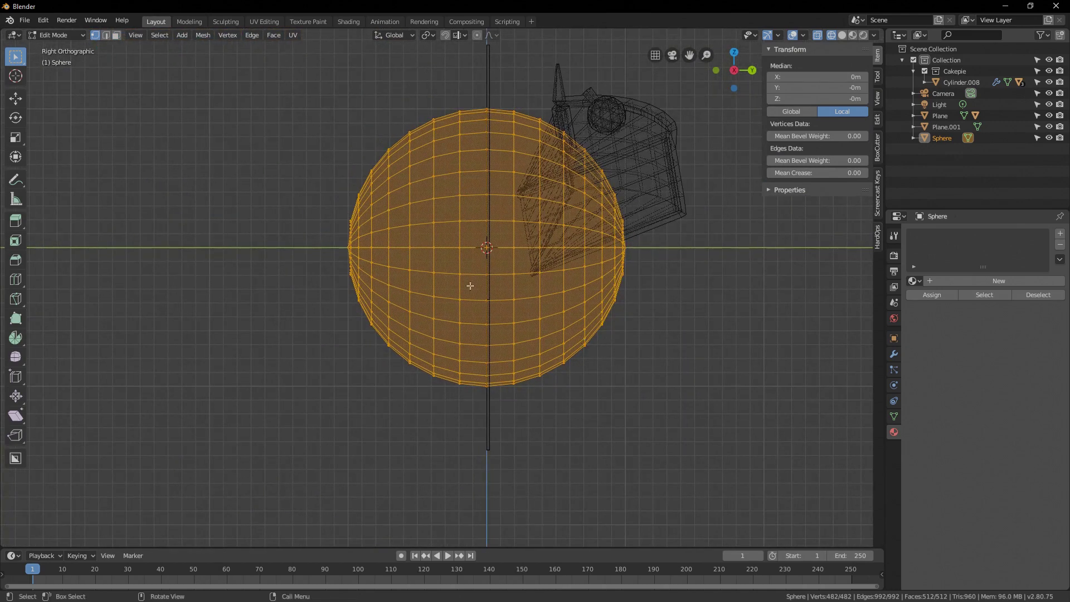
pyautogui.hotkey('alt', 'a')
pyautogui.press('b')
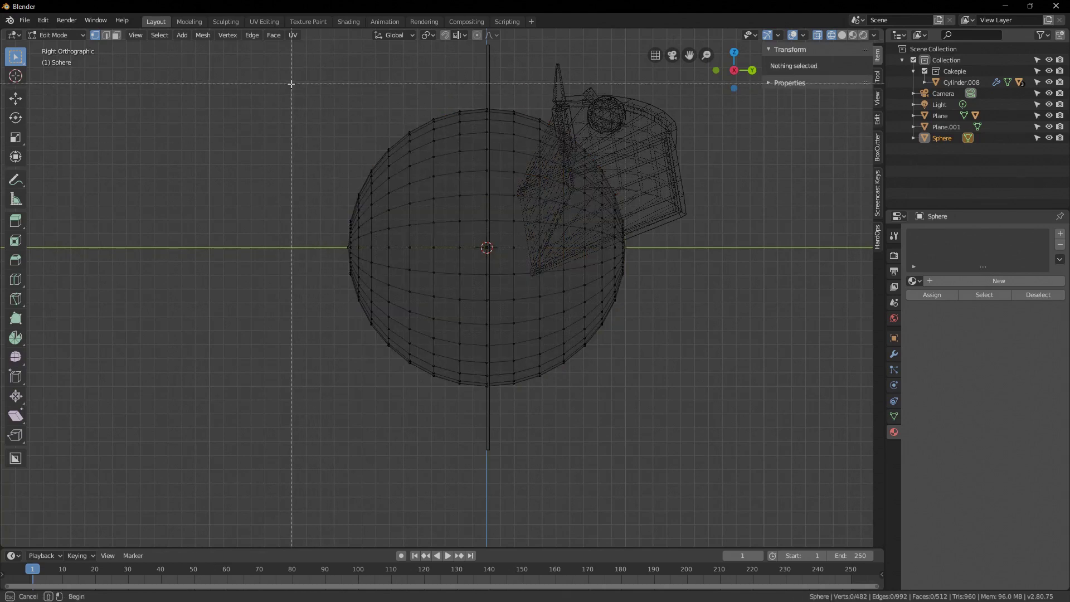
pyautogui.moveTo(291, 84); pyautogui.dragTo(473, 406)
pyautogui.keyDown('shift'); pyautogui.moveTo(643, 371); pyautogui.dragTo(609, 383, button='middle'); pyautogui.keyUp('shift')
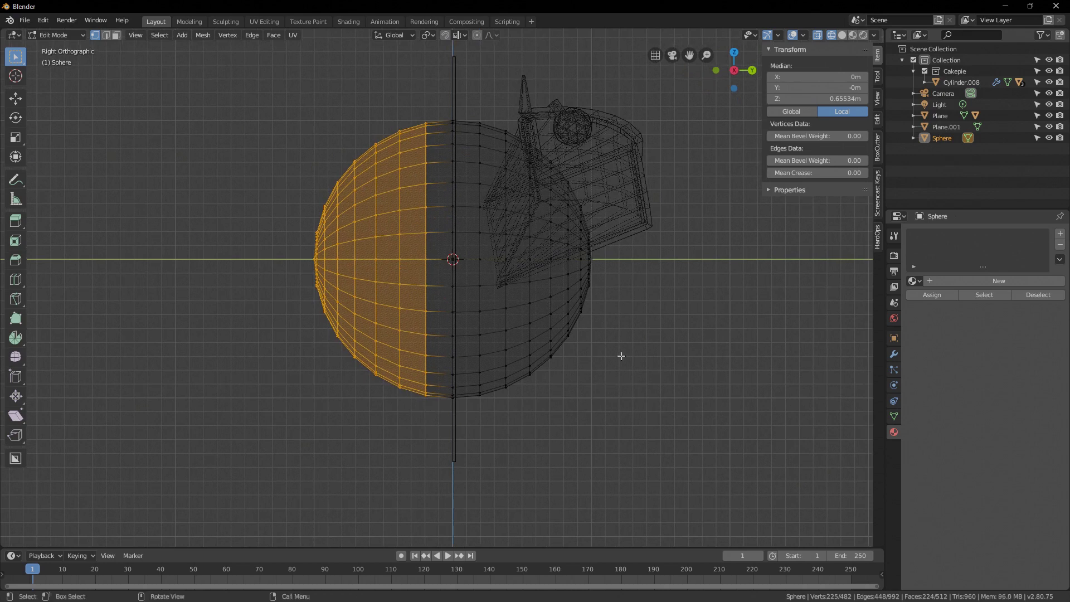
pyautogui.press('x')
pyautogui.click(623, 357)
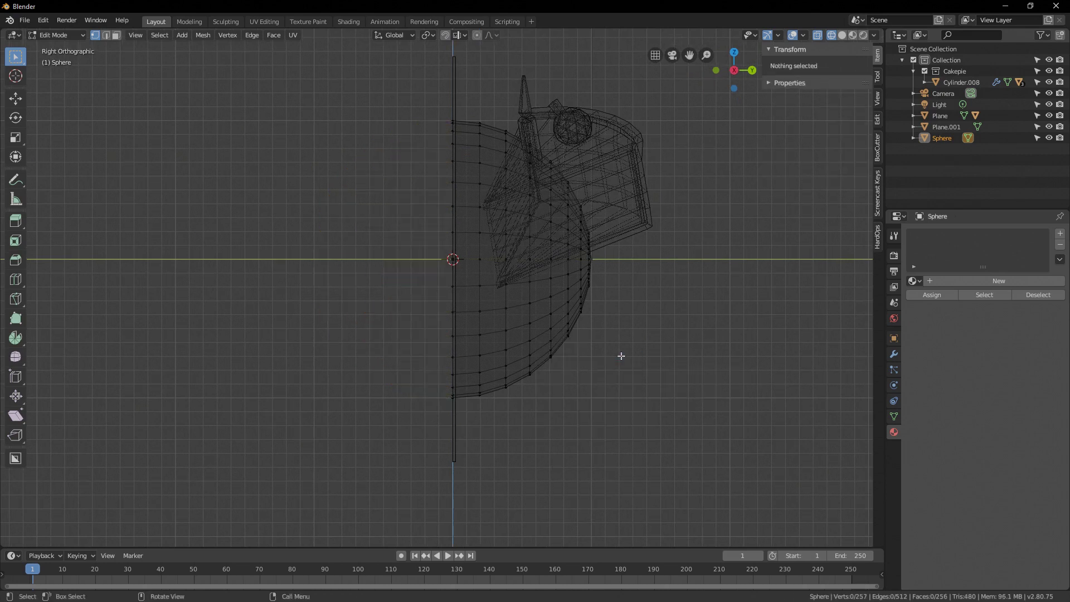
pyautogui.press('Tab')
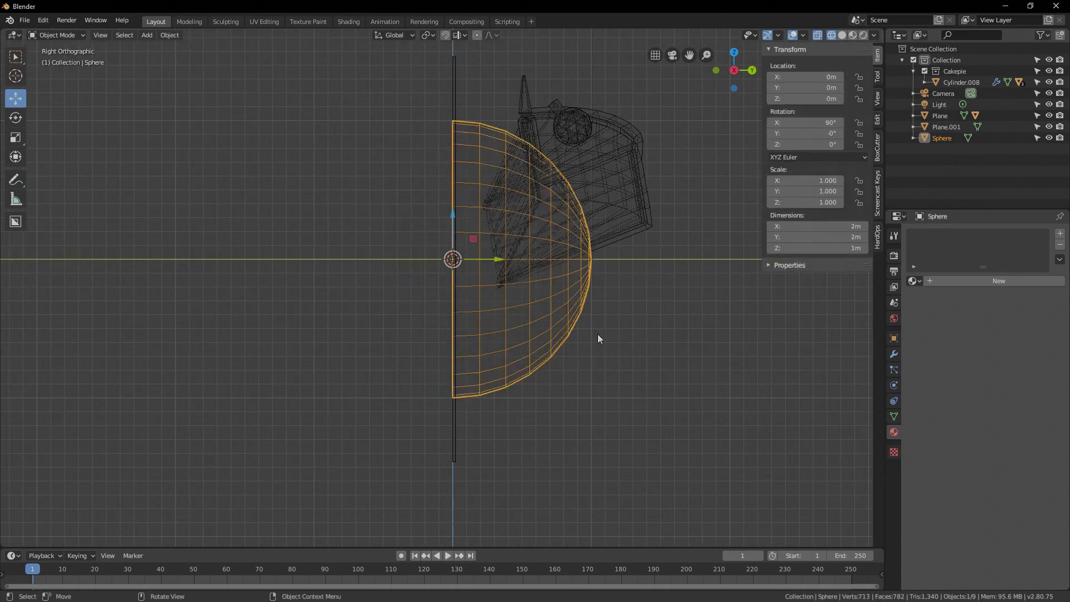
# - Restore the material preview shading and scale the hemisphere up uniformly by about 4.275 so it surrounds the cake
pyautogui.moveTo(598, 333); pyautogui.dragTo(457, 341, button='middle')
pyautogui.scroll(-6, 477, 357)
pyautogui.click(853, 35)
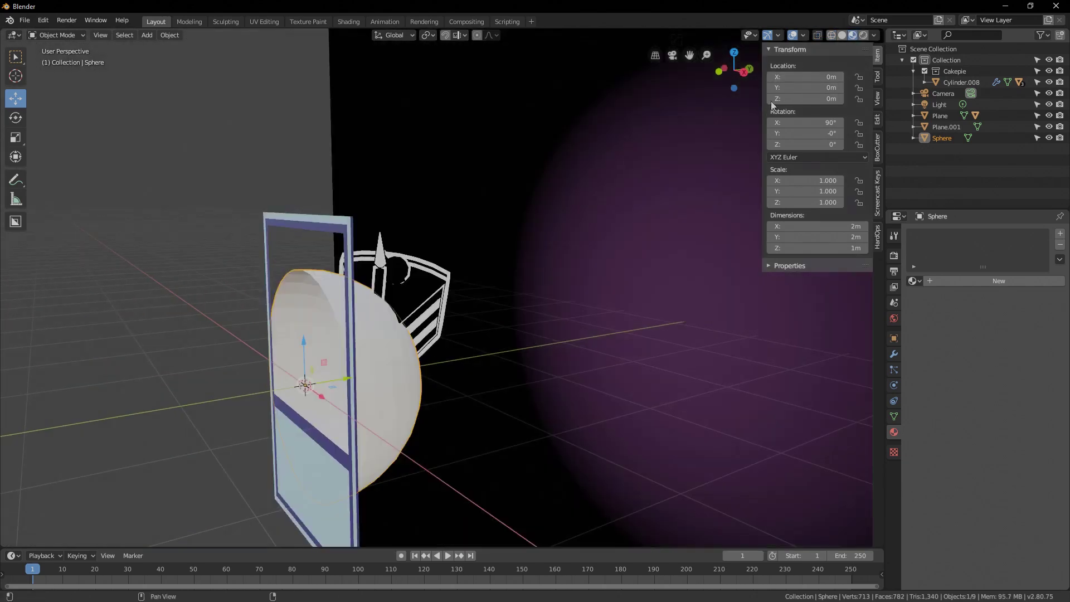
pyautogui.moveTo(680, 172)
pyautogui.mouseDown(button='middle')
pyautogui.moveTo(535, 268)
pyautogui.moveTo(545, 275)
pyautogui.moveTo(483, 292)
pyautogui.moveTo(503, 313)
pyautogui.mouseUp(button='middle')
pyautogui.scroll(3, 520, 283)
pyautogui.scroll(-3, 483, 290)
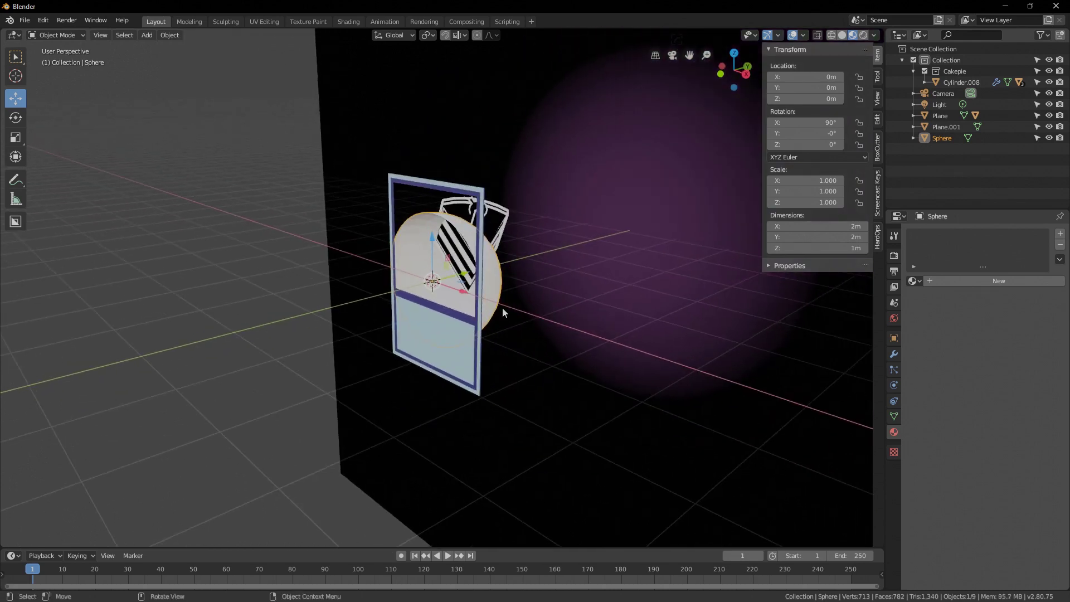
pyautogui.press('s')
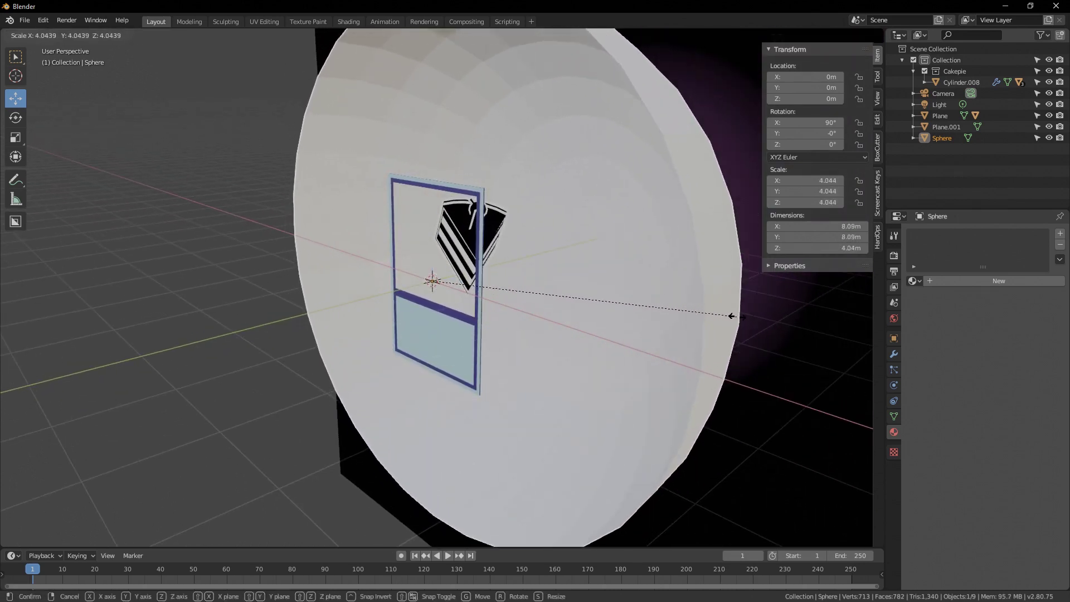
pyautogui.click(748, 318)
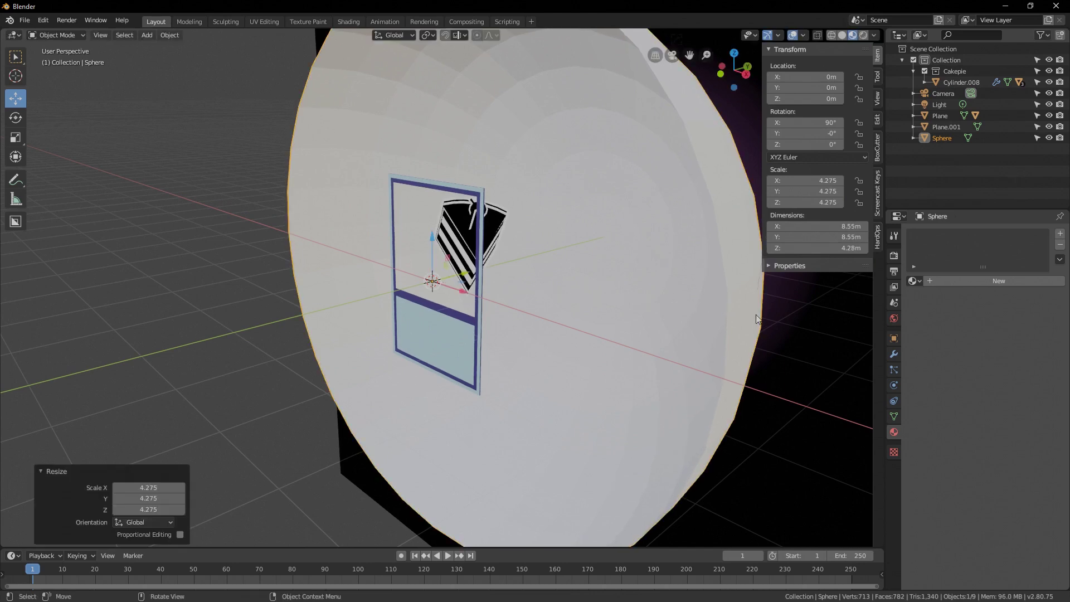
# - Apply smooth shading to the enlarged hemisphere
pyautogui.moveTo(592, 317); pyautogui.dragTo(531, 313, button='middle')
pyautogui.rightClick(545, 257)
pyautogui.click(543, 257)
pyautogui.moveTo(508, 274); pyautogui.dragTo(443, 265, button='middle')
pyautogui.scroll(-3, 515, 271)
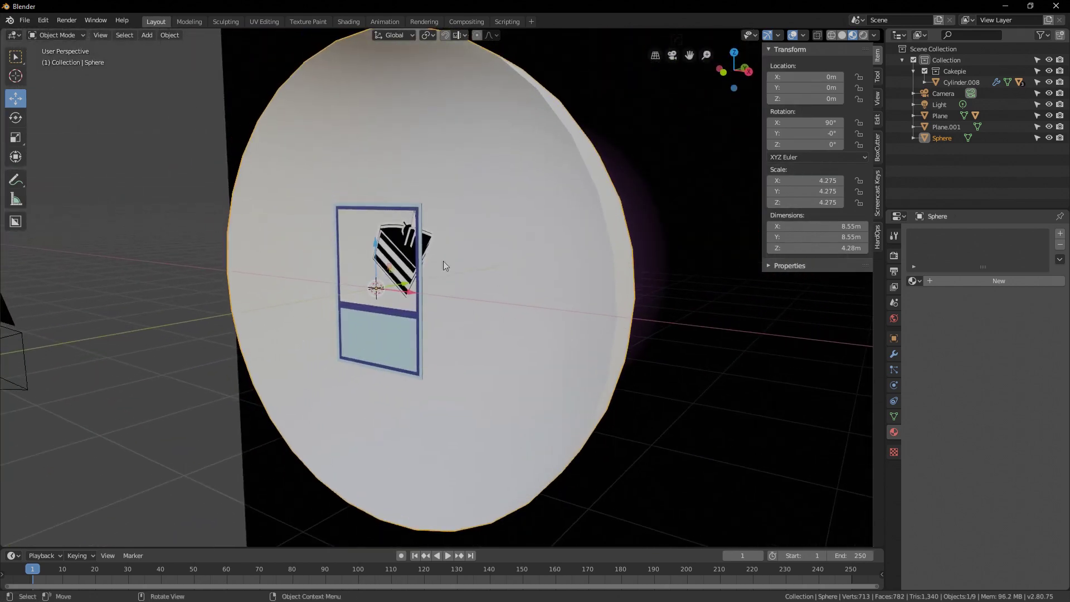
# - Create a new material for the hemisphere in the Shading workspace and delete its Principled BSDF node
pyautogui.click(349, 23)
pyautogui.moveTo(488, 206); pyautogui.dragTo(532, 243, button='middle')
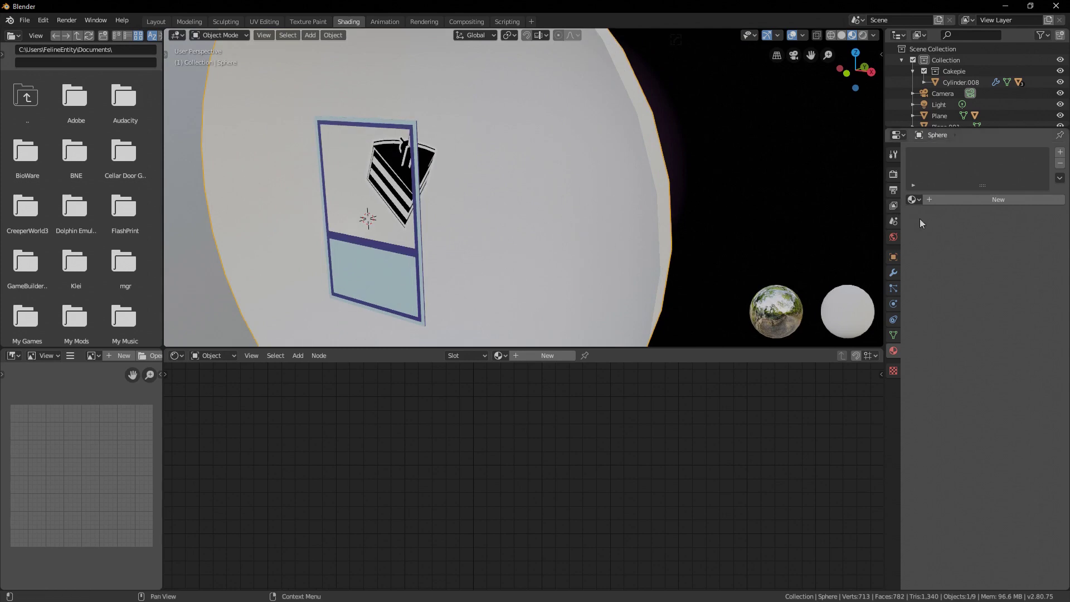
pyautogui.click(958, 200)
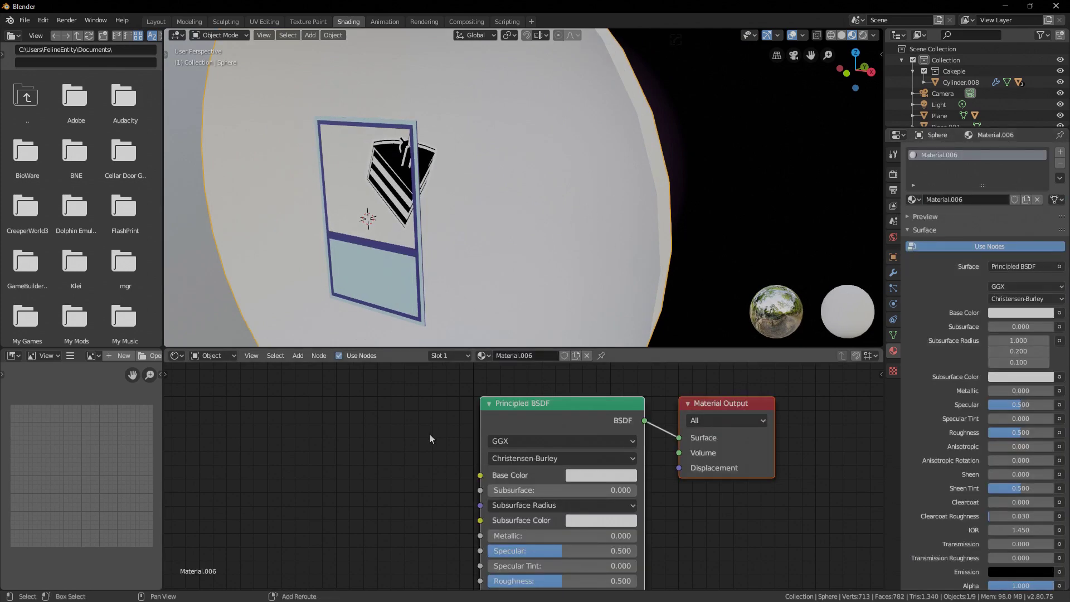
pyautogui.scroll(-3, 445, 408)
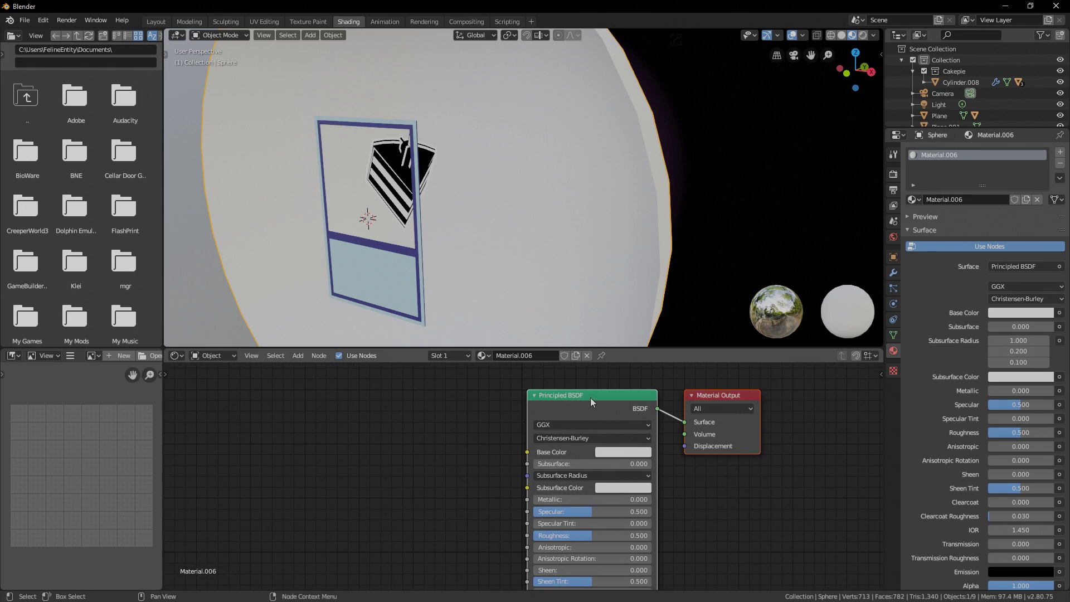
pyautogui.click(585, 396)
pyautogui.press('Delete')
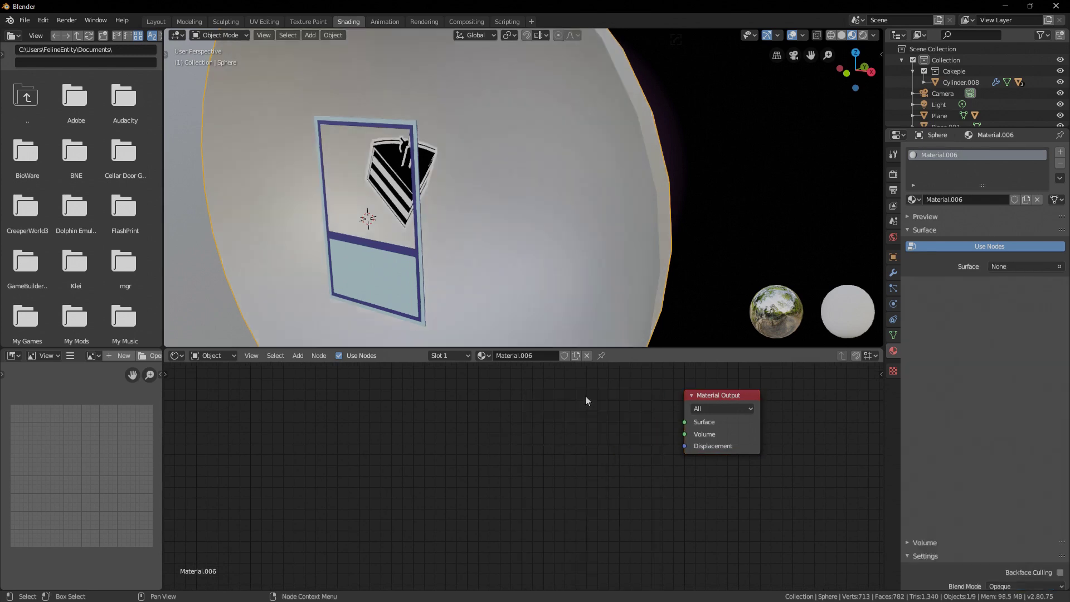
pyautogui.scroll(2, 557, 428)
pyautogui.scroll(-1, 454, 477)
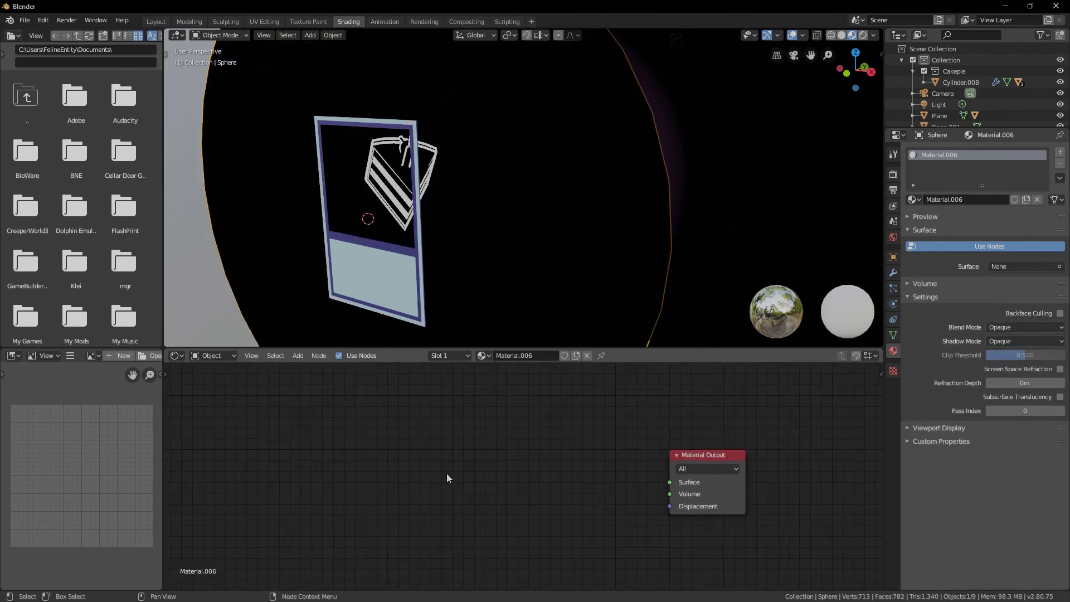
# - Add Texture Coordinate and Voronoi Texture nodes and connect the Generated output to the Voronoi Vector input
pyautogui.hotkey('shift', 'a')
pyautogui.moveTo(378, 486)
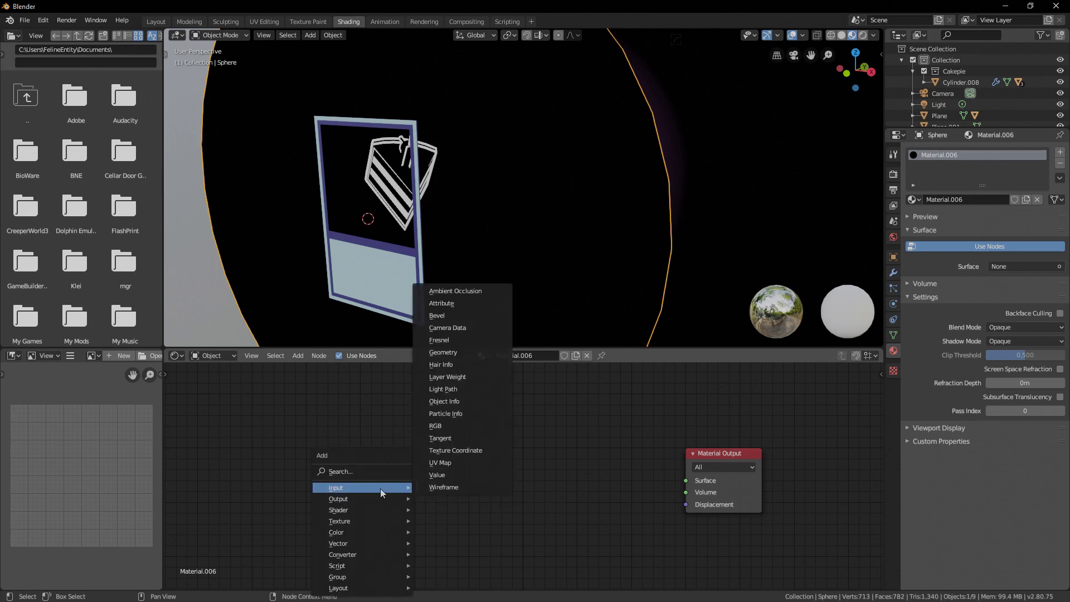
pyautogui.click(470, 450)
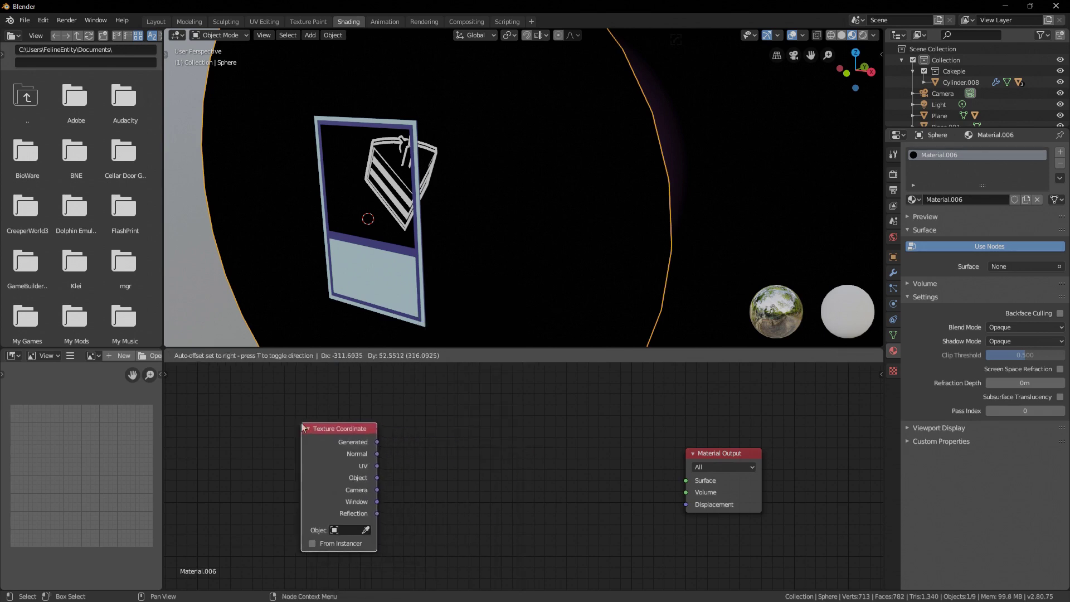
pyautogui.hotkey('shift', 'a')
pyautogui.moveTo(399, 457)
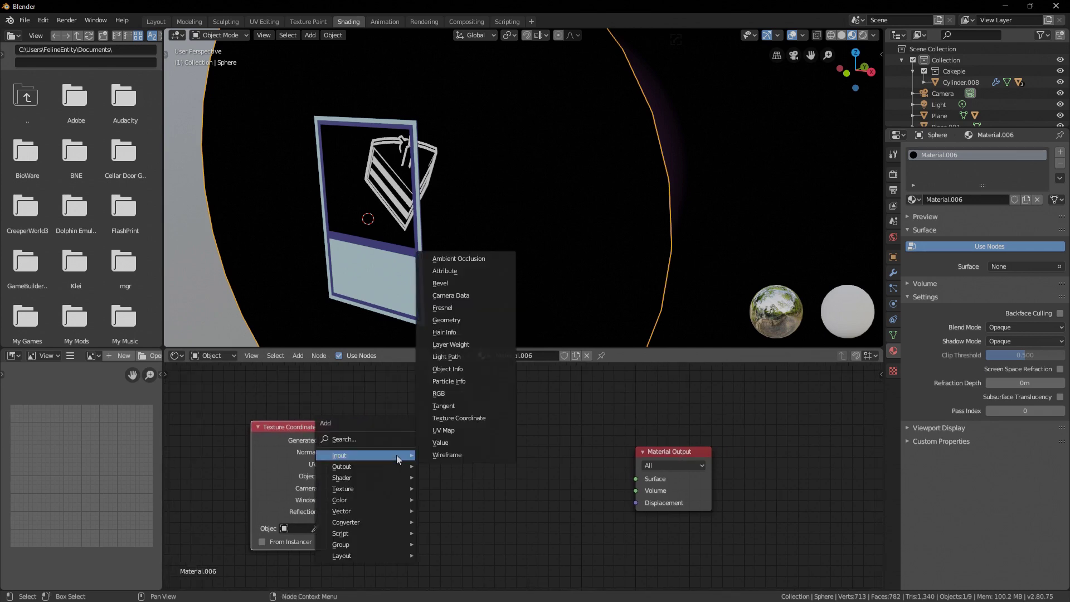
pyautogui.moveTo(383, 488)
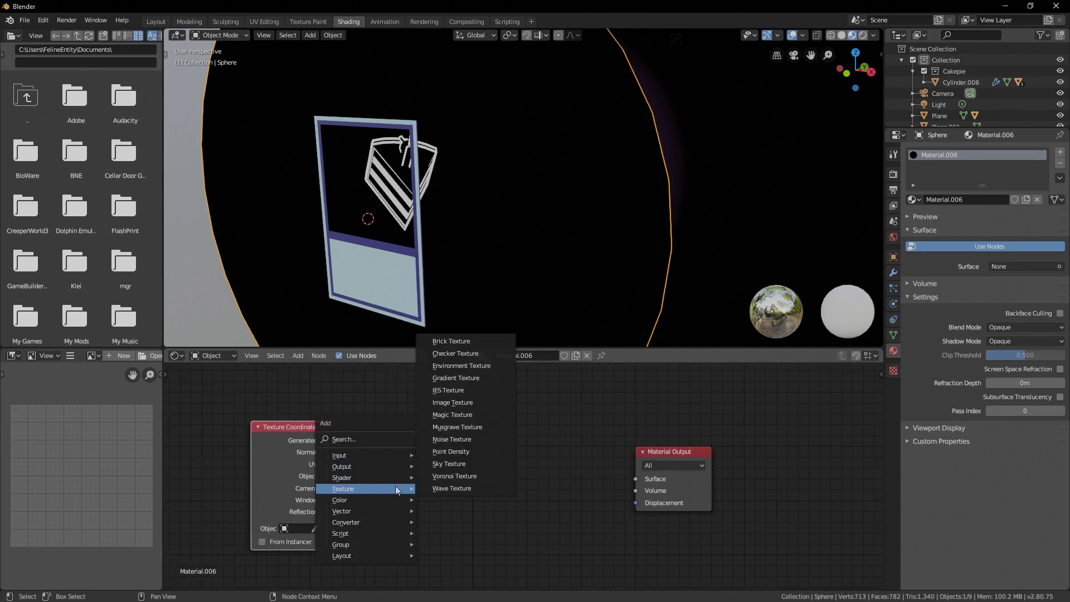
pyautogui.click(455, 476)
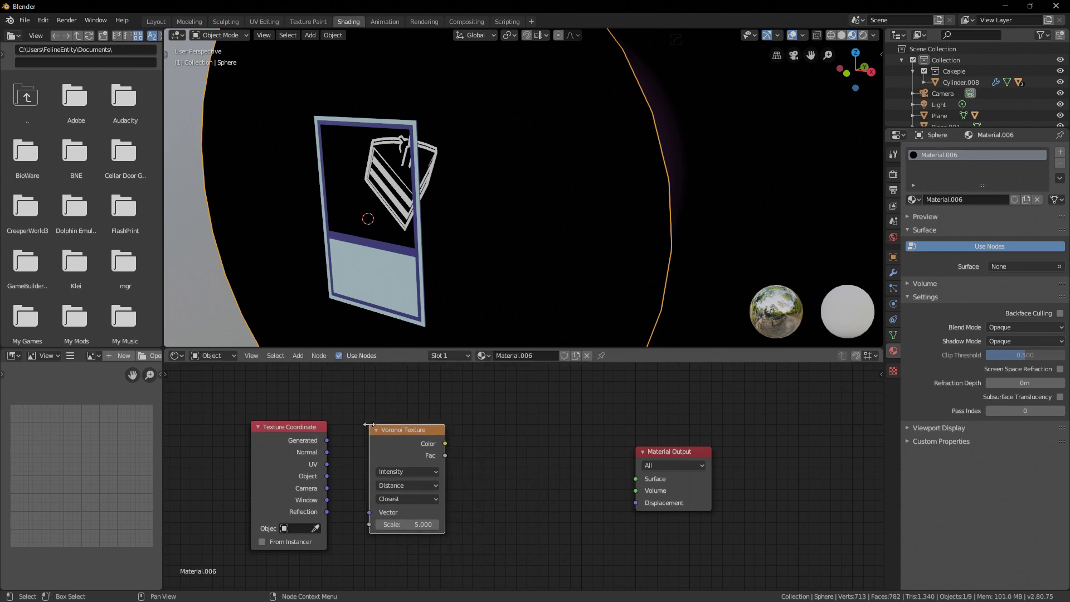
pyautogui.moveTo(327, 440); pyautogui.dragTo(369, 512)
# - Add a ColorRamp node, connecting the Voronoi Color output to its Fac and its Color output to the Material Output Surface
pyautogui.moveTo(656, 458); pyautogui.dragTo(696, 450)
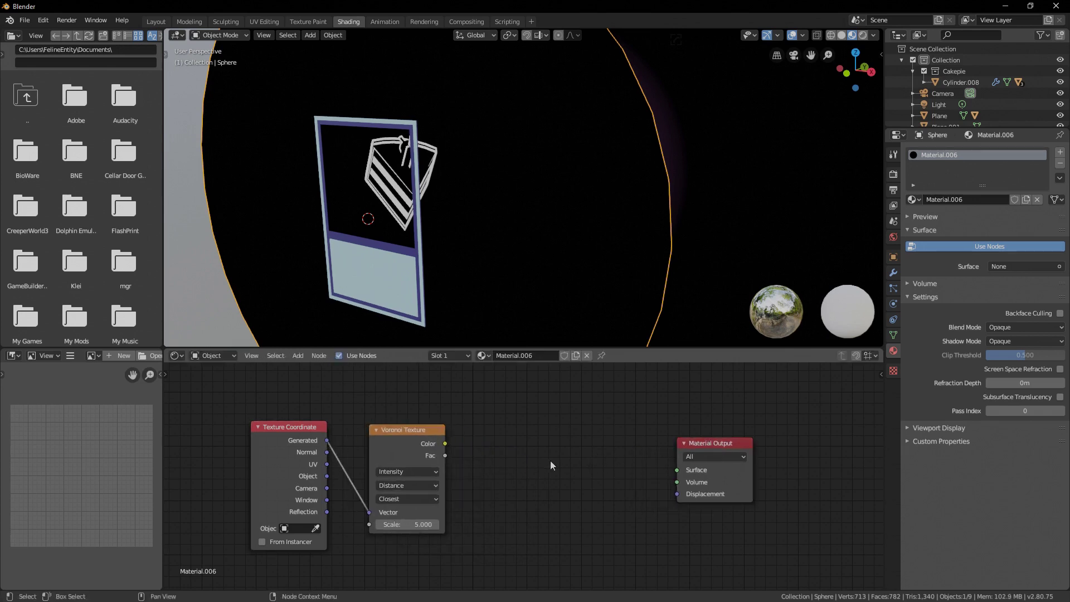
pyautogui.hotkey('shift', 'a')
pyautogui.moveTo(517, 462)
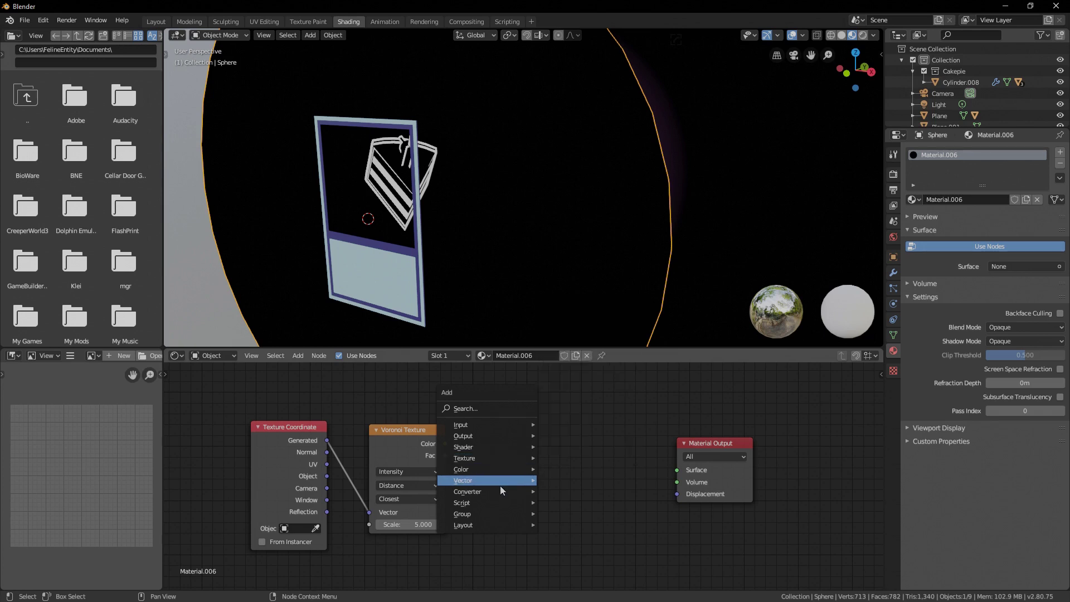
pyautogui.moveTo(492, 492)
pyautogui.click(569, 356)
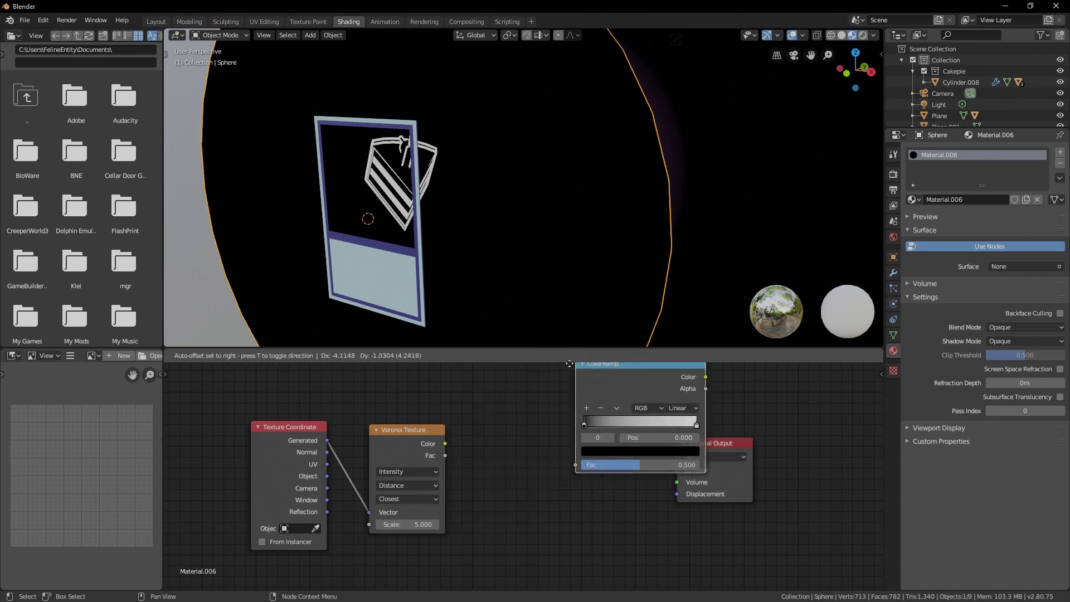
pyautogui.click(484, 431)
pyautogui.moveTo(445, 444); pyautogui.dragTo(496, 526)
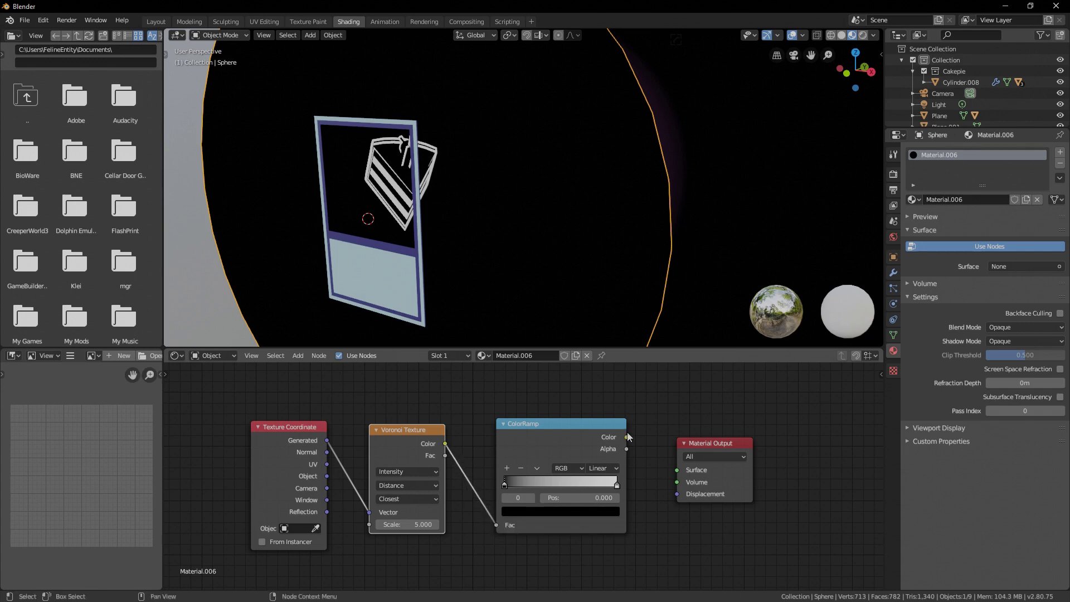
pyautogui.moveTo(626, 438); pyautogui.dragTo(678, 470)
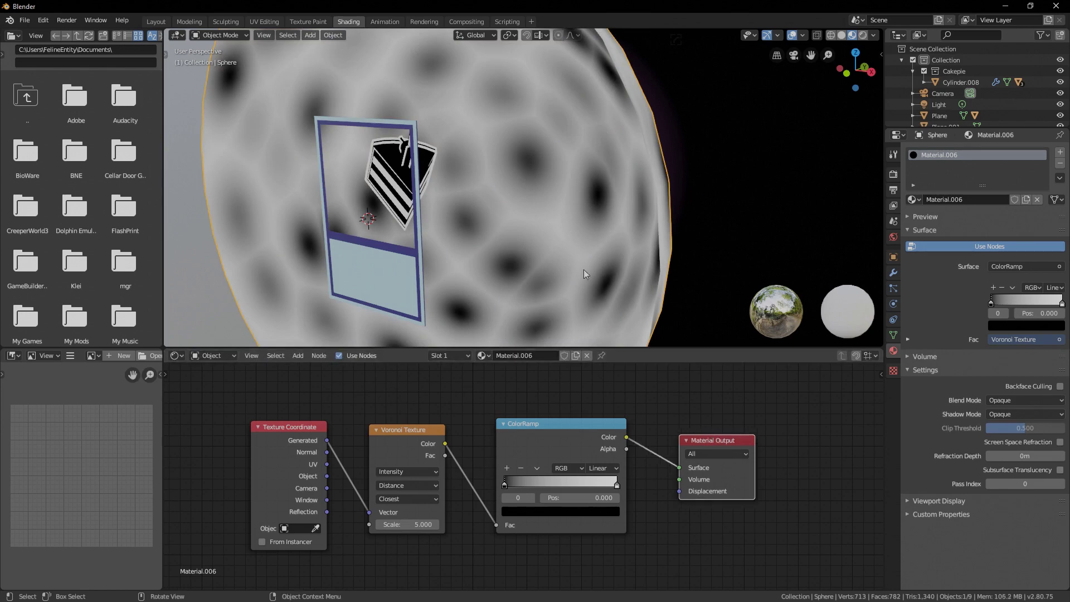
# - Set the Voronoi Texture node's coloring to Cells
pyautogui.moveTo(533, 223)
pyautogui.keyDown('alt'); pyautogui.mouseDown(button='middle')
pyautogui.moveTo(564, 193)
pyautogui.moveTo(530, 205)
pyautogui.mouseUp(button='middle'); pyautogui.keyUp('alt')
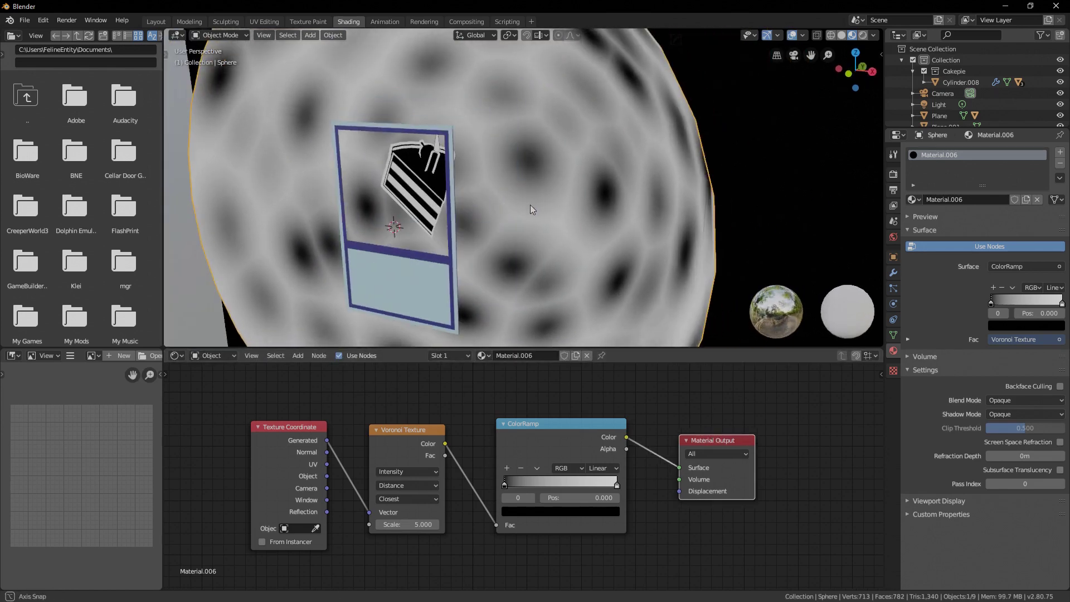
pyautogui.click(428, 472)
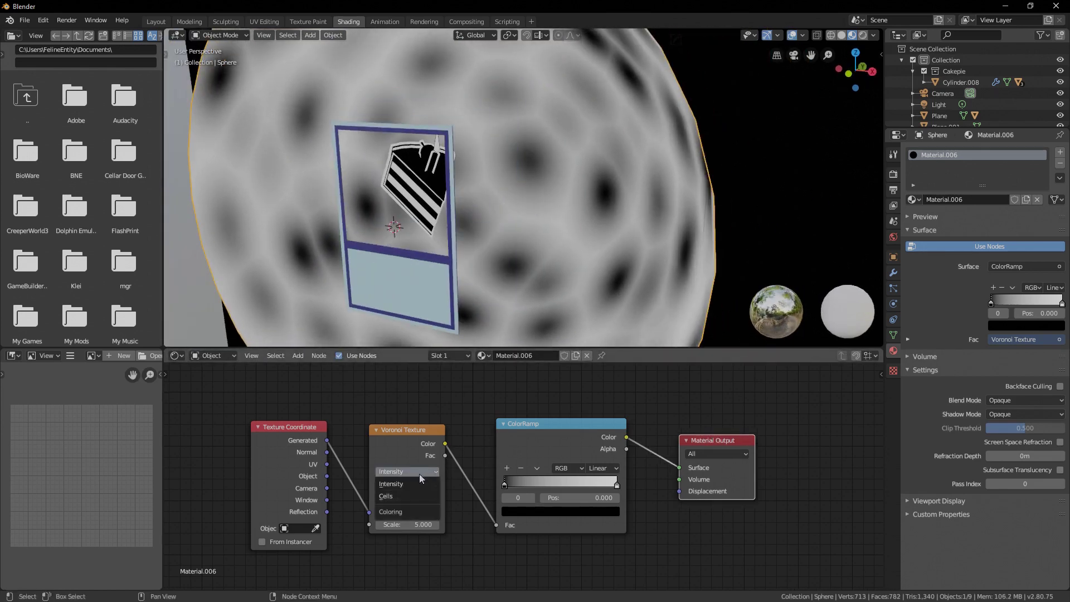
pyautogui.click(397, 496)
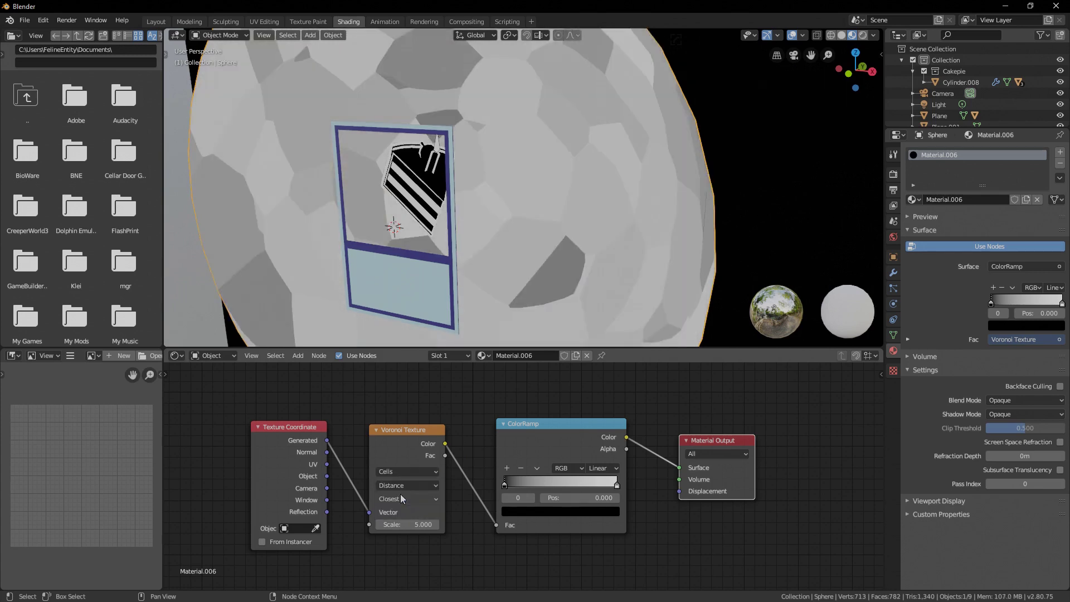
# - Change the ColorRamp's white end stop to a dark, desaturated blue-grey
pyautogui.click(617, 484)
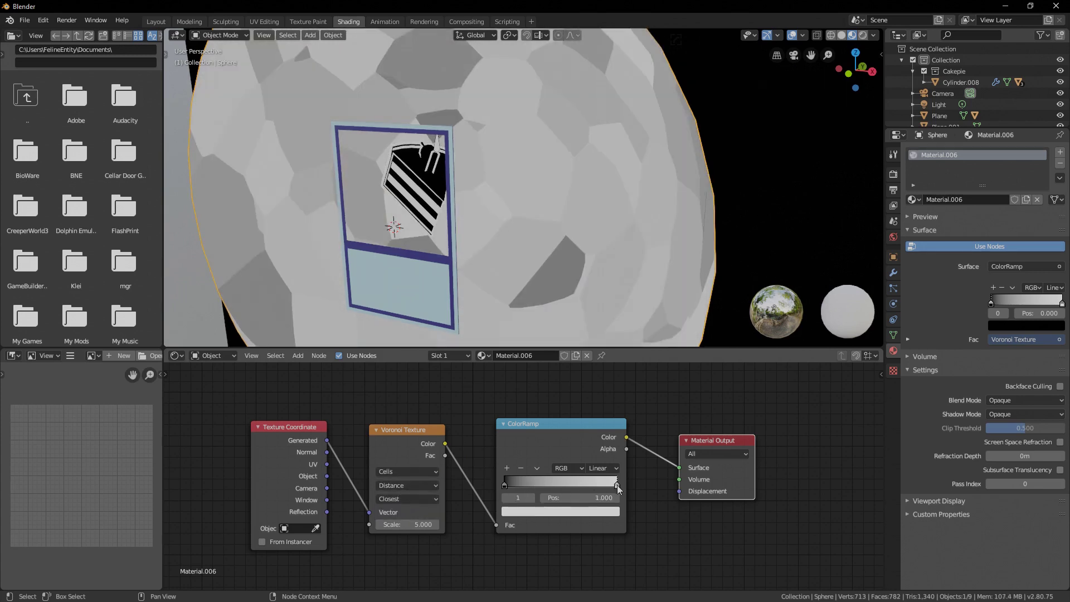
pyautogui.click(539, 512)
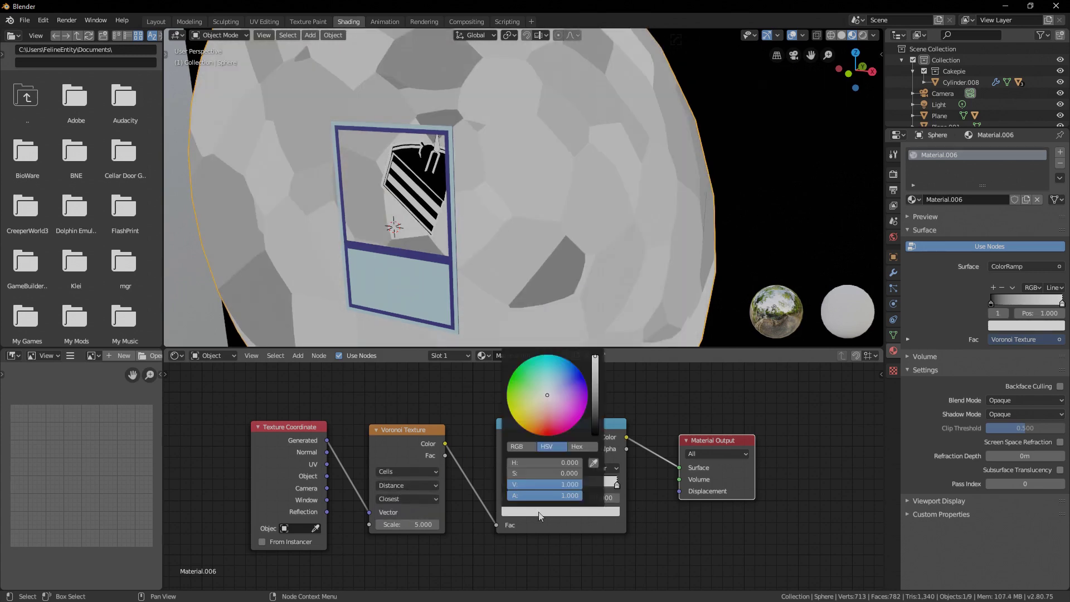
pyautogui.moveTo(547, 393)
pyautogui.mouseDown()
pyautogui.moveTo(557, 399)
pyautogui.moveTo(556, 389)
pyautogui.moveTo(595, 373)
pyautogui.moveTo(595, 418)
pyautogui.mouseUp()
pyautogui.moveTo(517, 169)
pyautogui.mouseDown(button='middle')
pyautogui.moveTo(530, 158)
pyautogui.moveTo(528, 167)
pyautogui.mouseUp(button='middle')
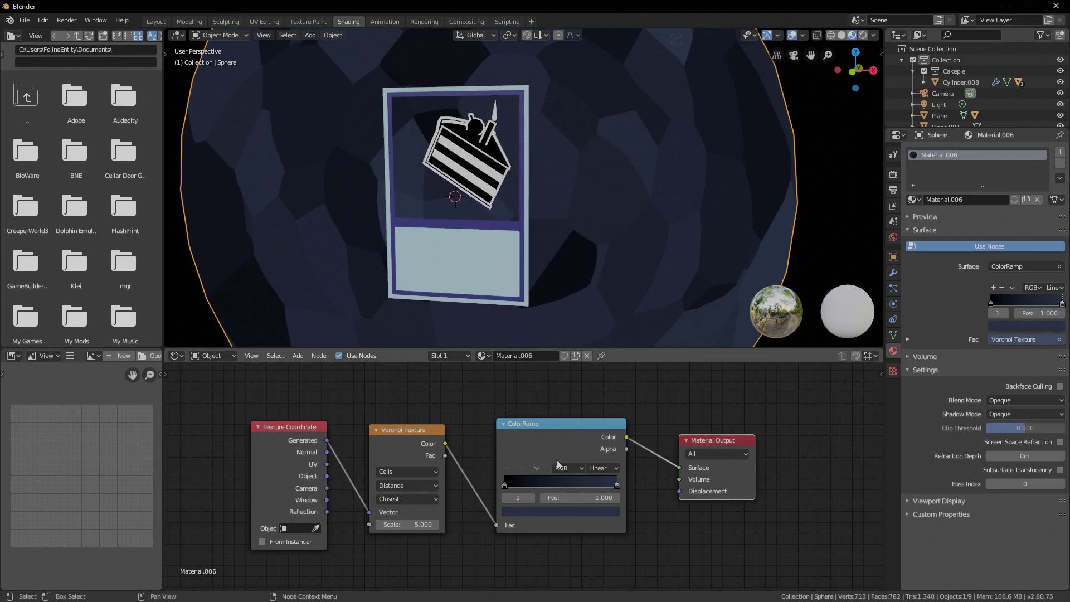
pyautogui.click(573, 511)
pyautogui.moveTo(555, 389); pyautogui.dragTo(551, 390)
# - Increase the Voronoi Texture scale to 10.1 for smaller cells on the hemisphere
pyautogui.scroll(3, 518, 160)
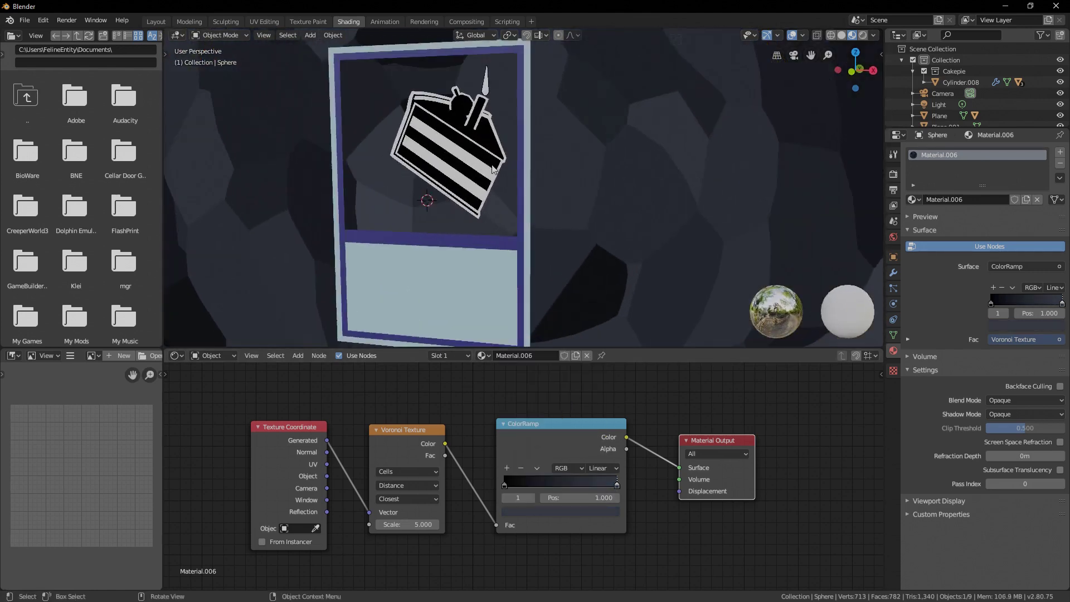
pyautogui.moveTo(508, 165)
pyautogui.mouseDown(button='middle')
pyautogui.moveTo(548, 162)
pyautogui.moveTo(499, 173)
pyautogui.mouseUp(button='middle')
pyautogui.moveTo(406, 522); pyautogui.dragTo(474, 522)
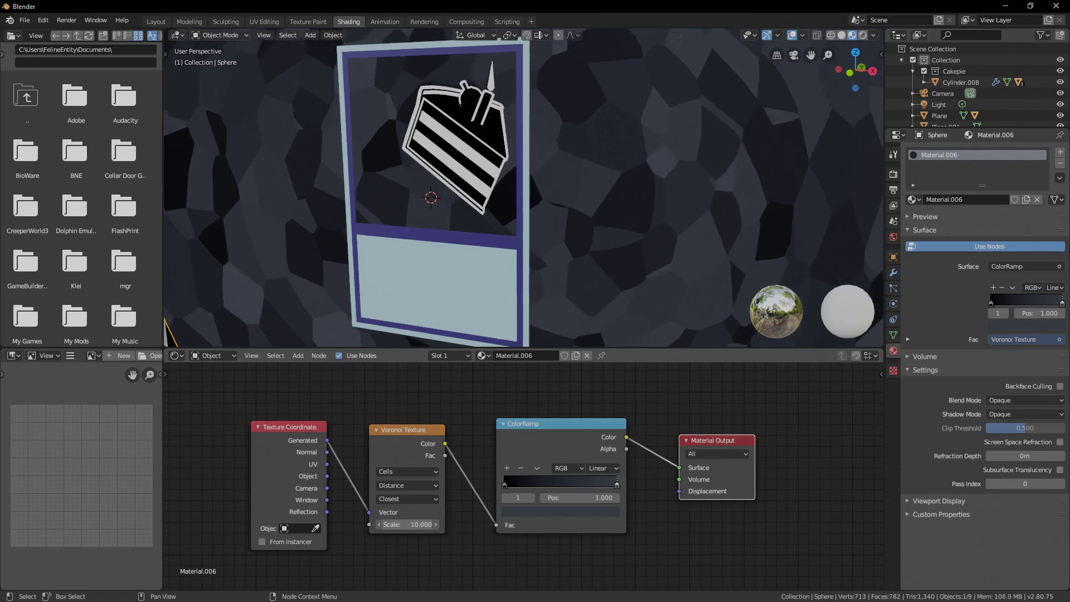
pyautogui.moveTo(496, 250); pyautogui.dragTo(598, 237, button='middle')
pyautogui.scroll(-3, 447, 226)
pyautogui.scroll(-3, 447, 226)
pyautogui.scroll(2, 573, 202)
pyautogui.moveTo(516, 287); pyautogui.dragTo(536, 283, button='middle')
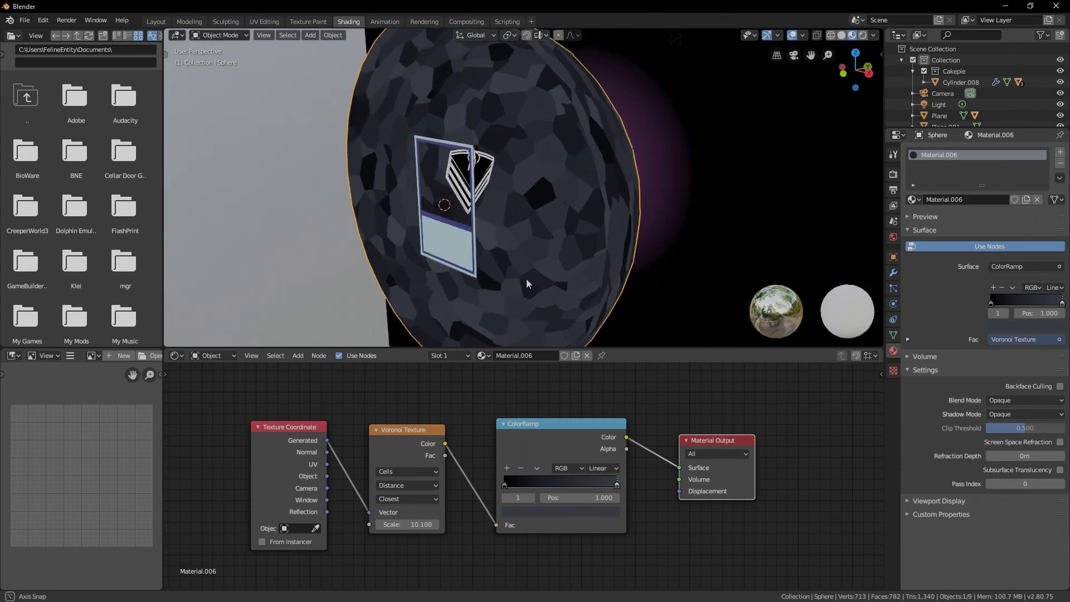
# - Enlarge the Outliner and parent the cake and hemisphere to the card frame with the Object option
pyautogui.moveTo(938, 132); pyautogui.dragTo(943, 302)
pyautogui.moveTo(596, 279); pyautogui.dragTo(513, 202, button='middle')
pyautogui.click(420, 184)
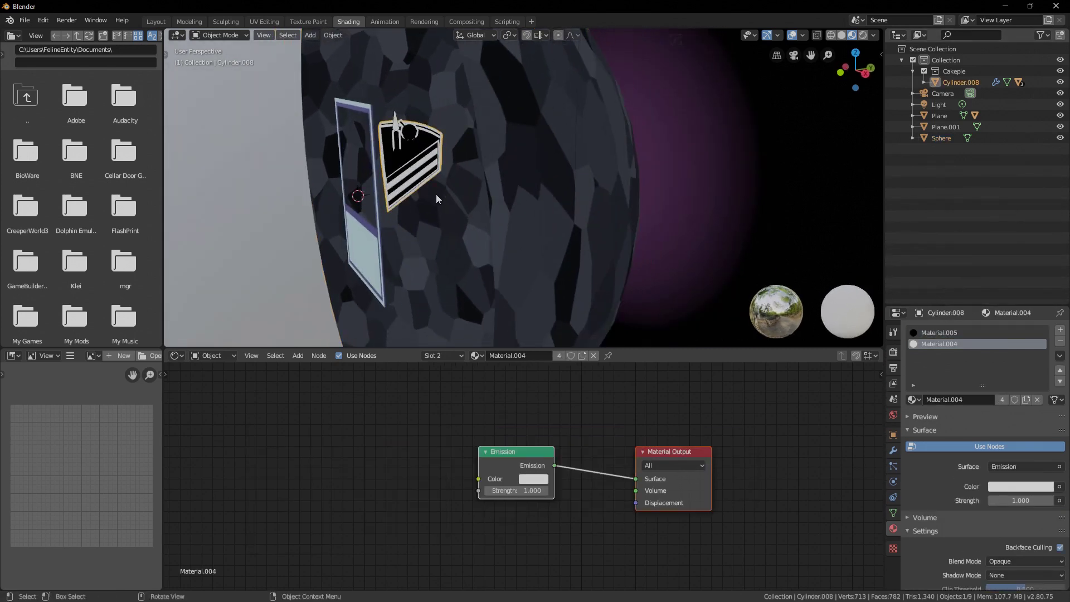
pyautogui.moveTo(437, 195); pyautogui.dragTo(464, 195, button='middle')
pyautogui.moveTo(524, 229); pyautogui.dragTo(523, 222, button='middle')
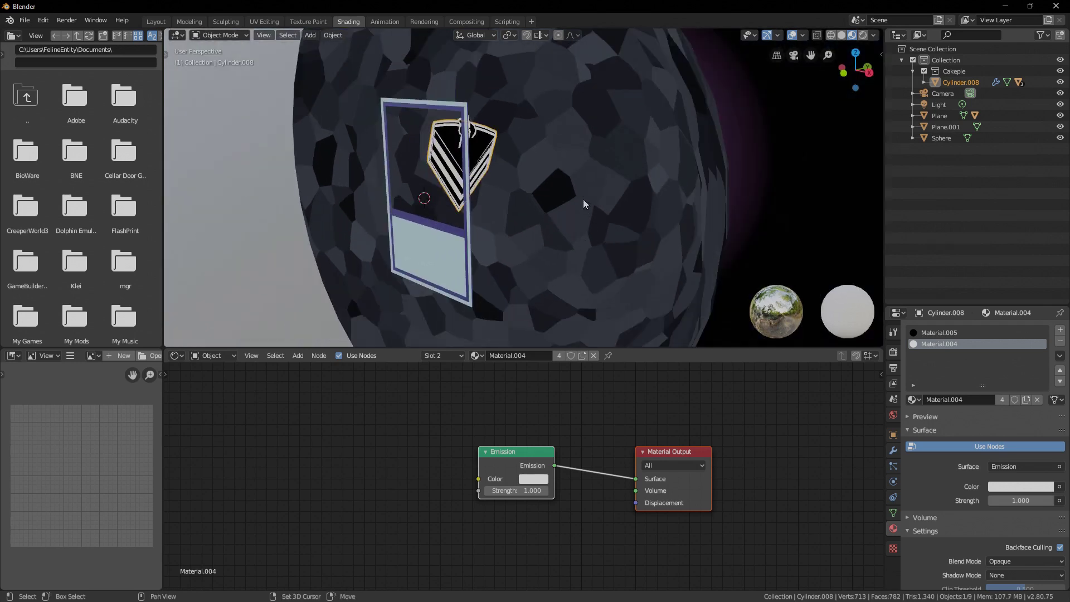
pyautogui.keyDown('shift'); pyautogui.click(583, 199); pyautogui.keyUp('shift')
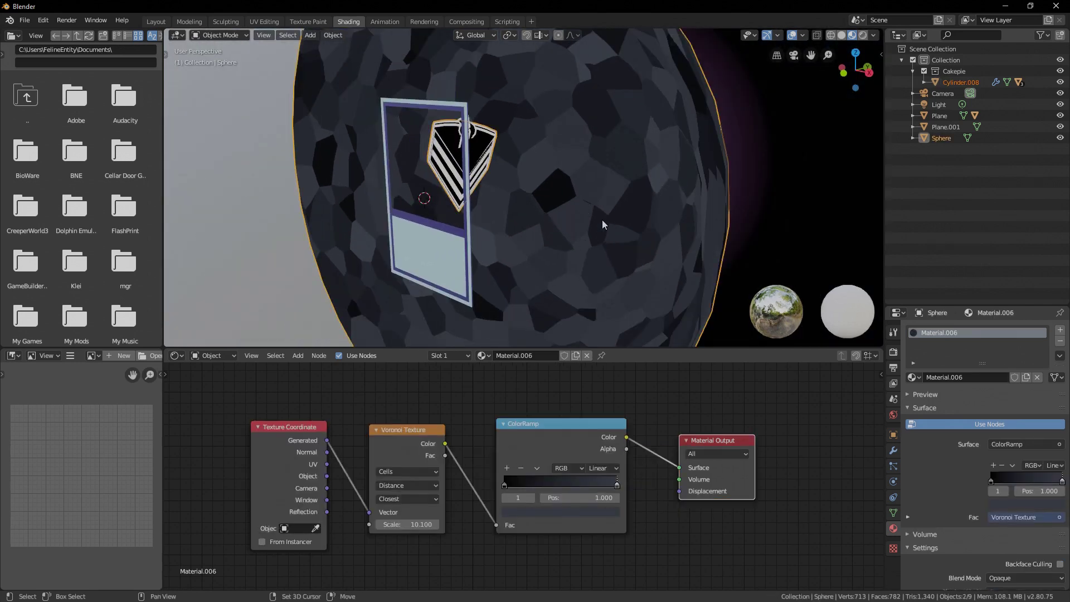
pyautogui.keyDown('shift'); pyautogui.click(422, 259); pyautogui.keyUp('shift')
pyautogui.moveTo(473, 267); pyautogui.dragTo(530, 253, button='middle')
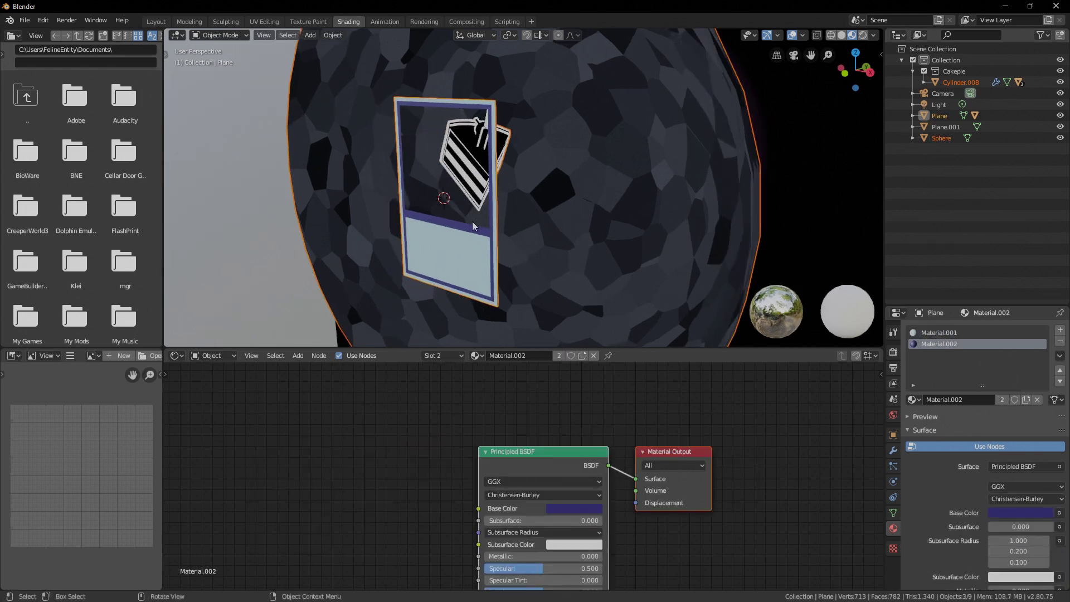
pyautogui.scroll(2, 504, 265)
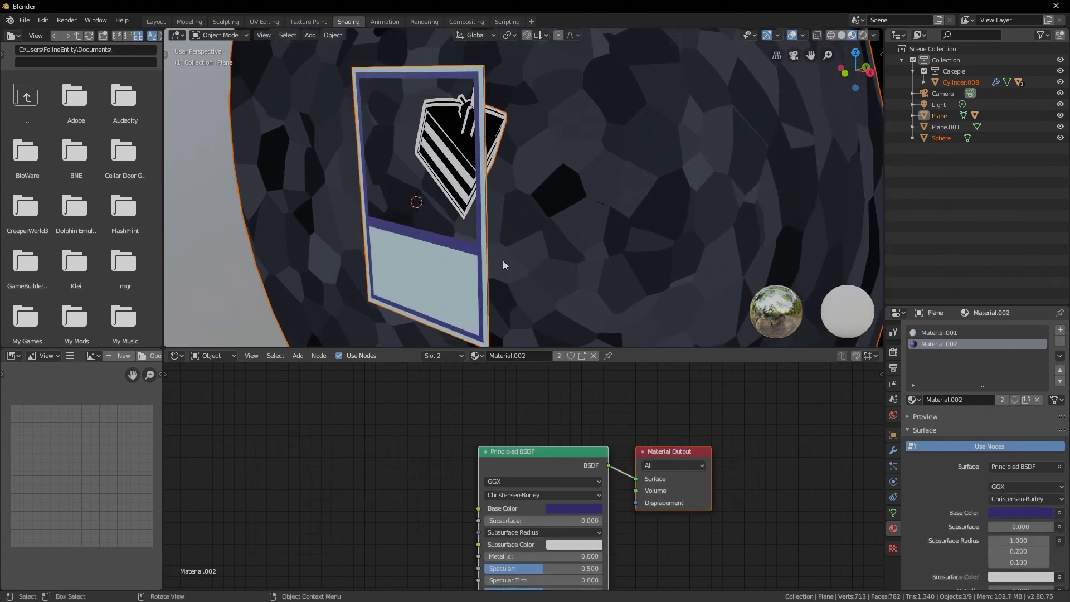
pyautogui.hotkey('ctrl', 'p')
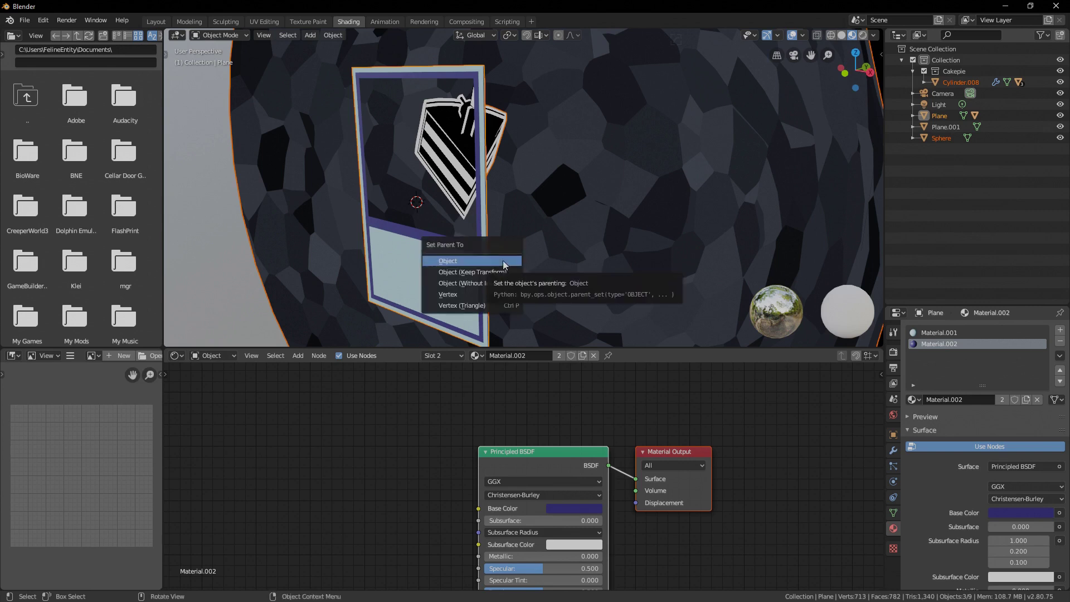
pyautogui.click(504, 261)
# - Try moving the card frame to test that the cake and hemisphere follow it
pyautogui.moveTo(490, 221); pyautogui.dragTo(462, 257, button='middle')
pyautogui.click(494, 257)
pyautogui.press('g')
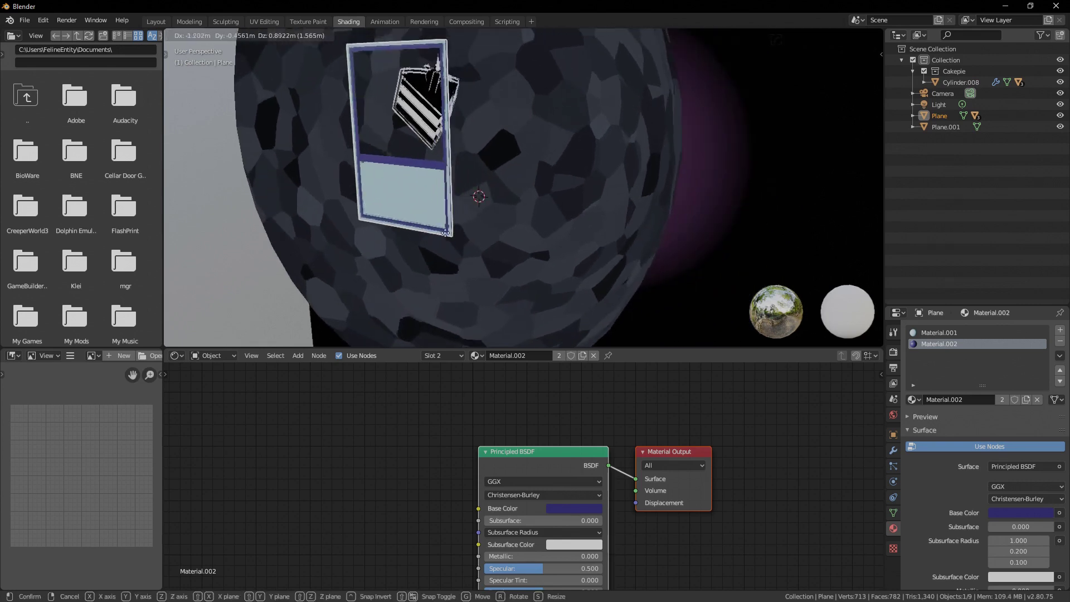
pyautogui.click(573, 289)
# - Move the card frame into a new collection named Card
pyautogui.moveTo(574, 289); pyautogui.dragTo(531, 197, button='middle')
pyautogui.scroll(3, 561, 229)
pyautogui.scroll(-3, 518, 204)
pyautogui.scroll(2, 543, 228)
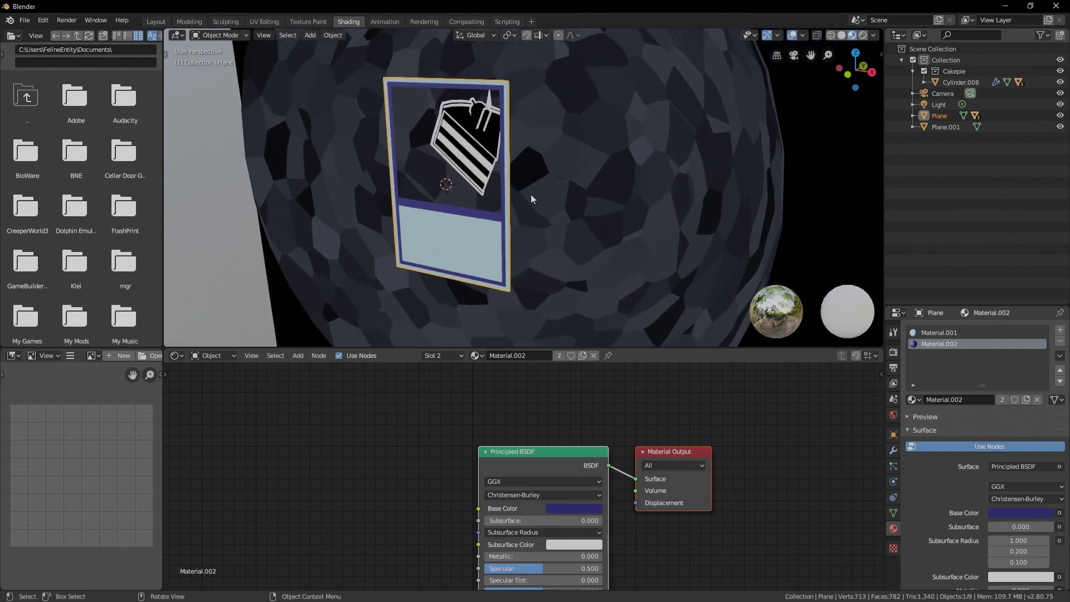
pyautogui.press('m')
pyautogui.click(530, 194)
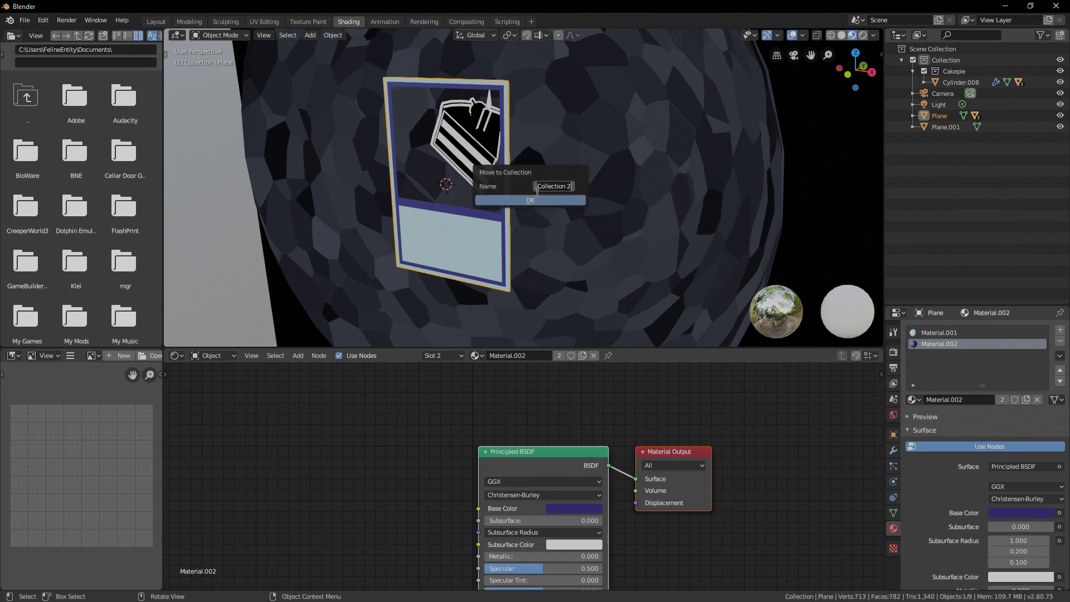
pyautogui.write('Card')
pyautogui.press('Return')
pyautogui.click(531, 200)
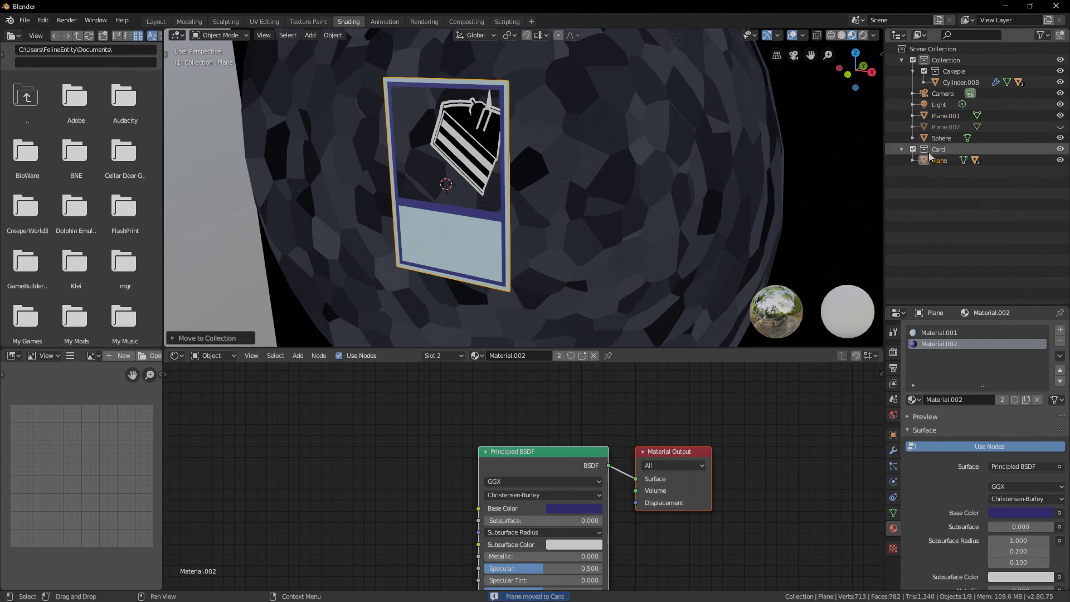
# - Select the cake and hemisphere, switch to the Layout workspace, and move both into a new collection named Cake
pyautogui.moveTo(579, 195); pyautogui.dragTo(533, 191, button='middle')
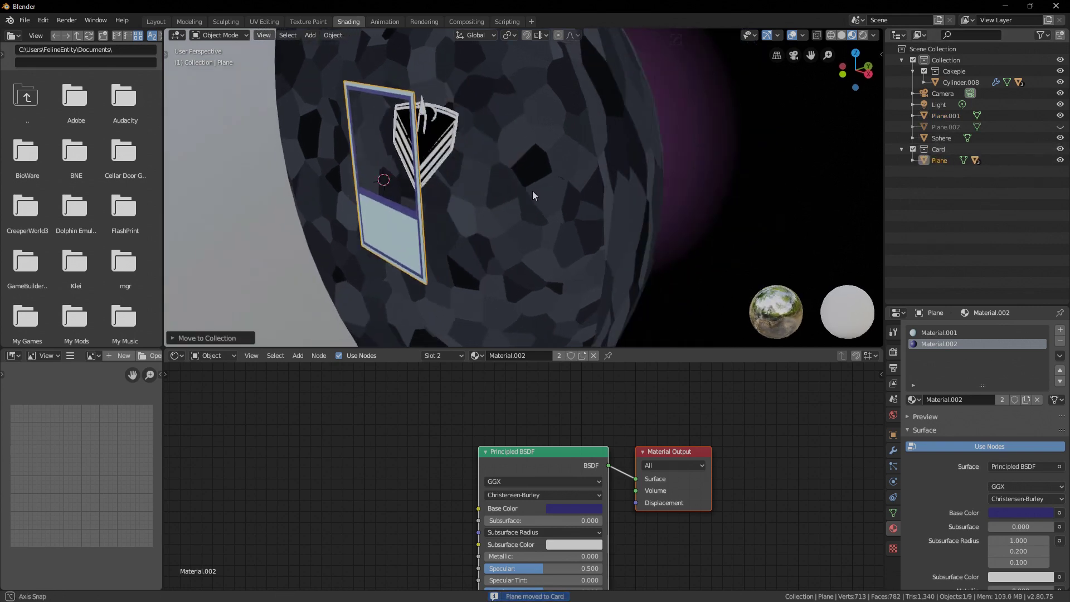
pyautogui.click(445, 155)
pyautogui.moveTo(480, 170); pyautogui.dragTo(512, 166, button='middle')
pyautogui.click(557, 172)
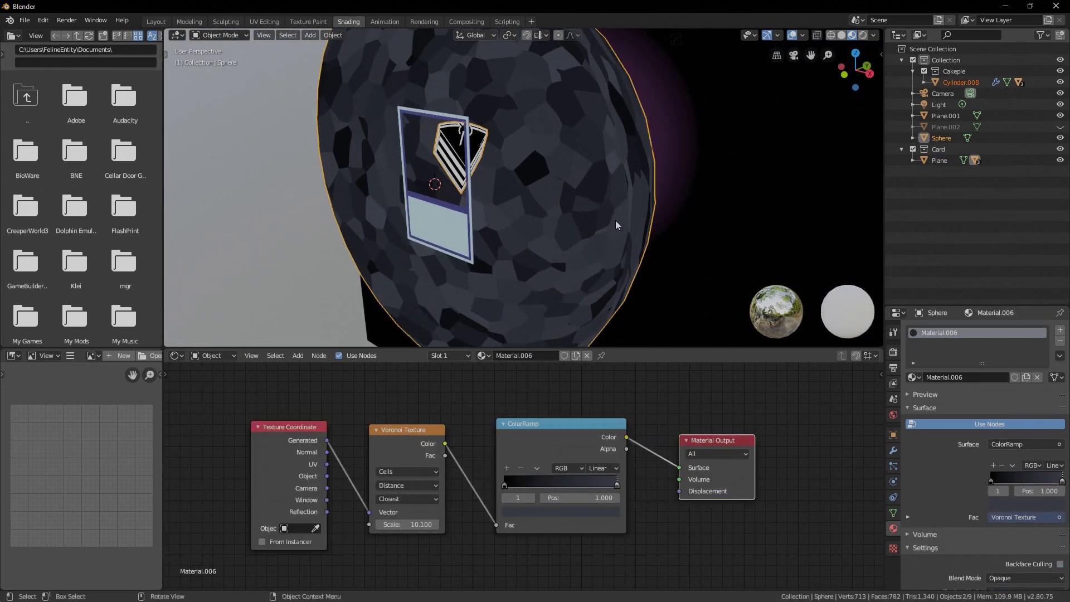
pyautogui.click(156, 21)
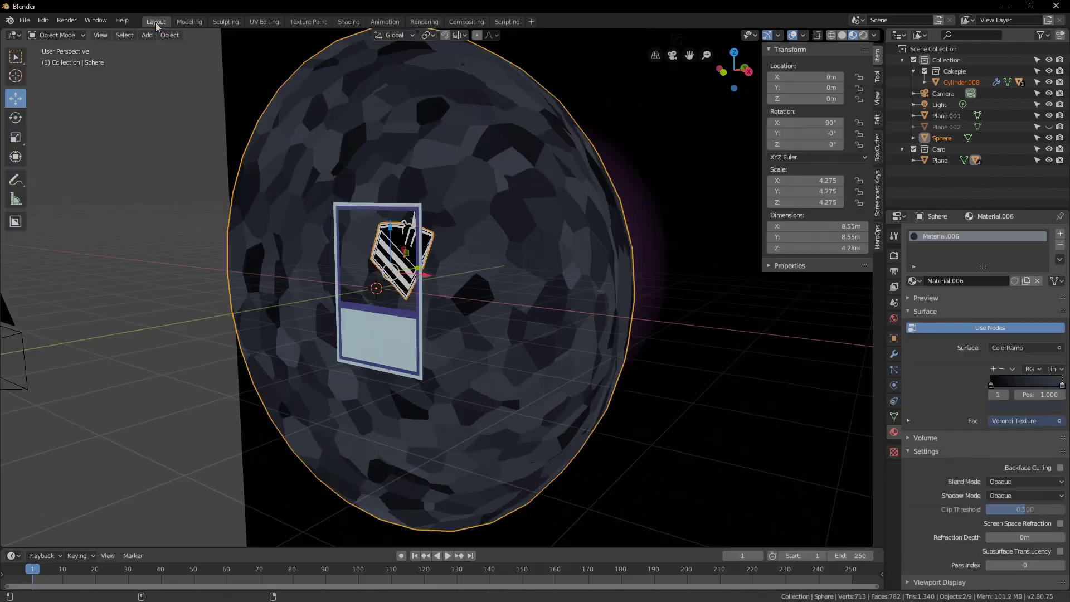
pyautogui.moveTo(498, 279)
pyautogui.mouseDown(button='middle')
pyautogui.moveTo(553, 245)
pyautogui.moveTo(499, 259)
pyautogui.mouseUp(button='middle')
pyautogui.moveTo(632, 245); pyautogui.dragTo(615, 262, button='middle')
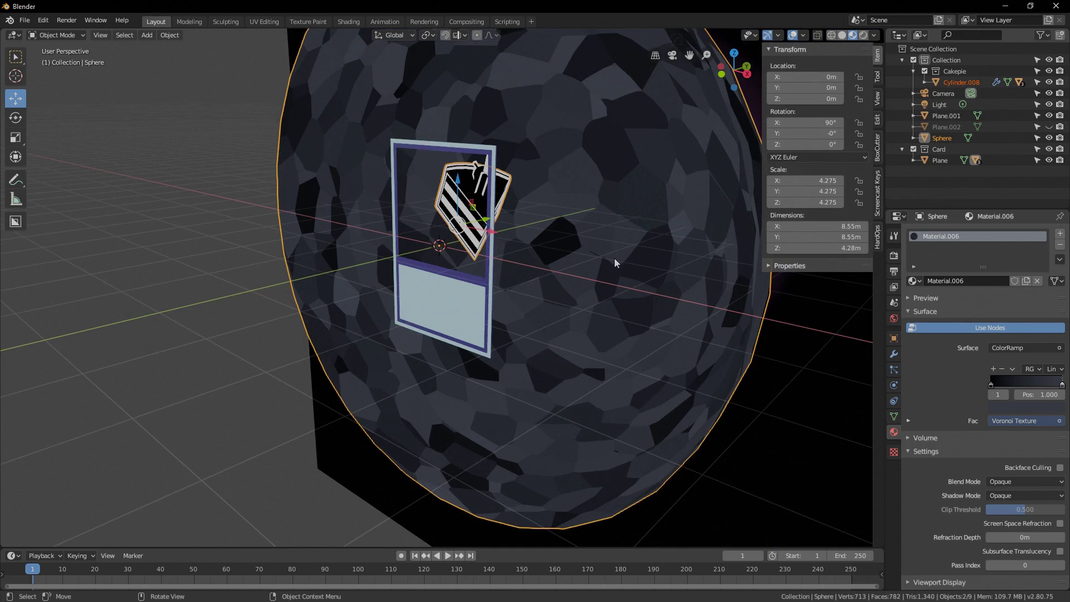
pyautogui.press('m')
pyautogui.click(614, 258)
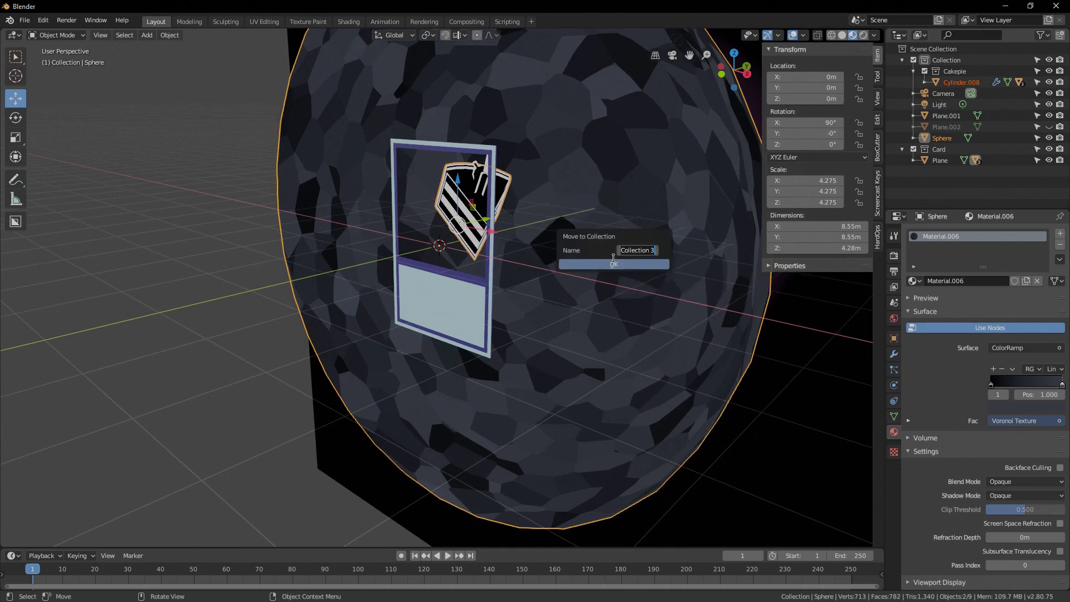
pyautogui.write('Cake')
pyautogui.click(598, 262)
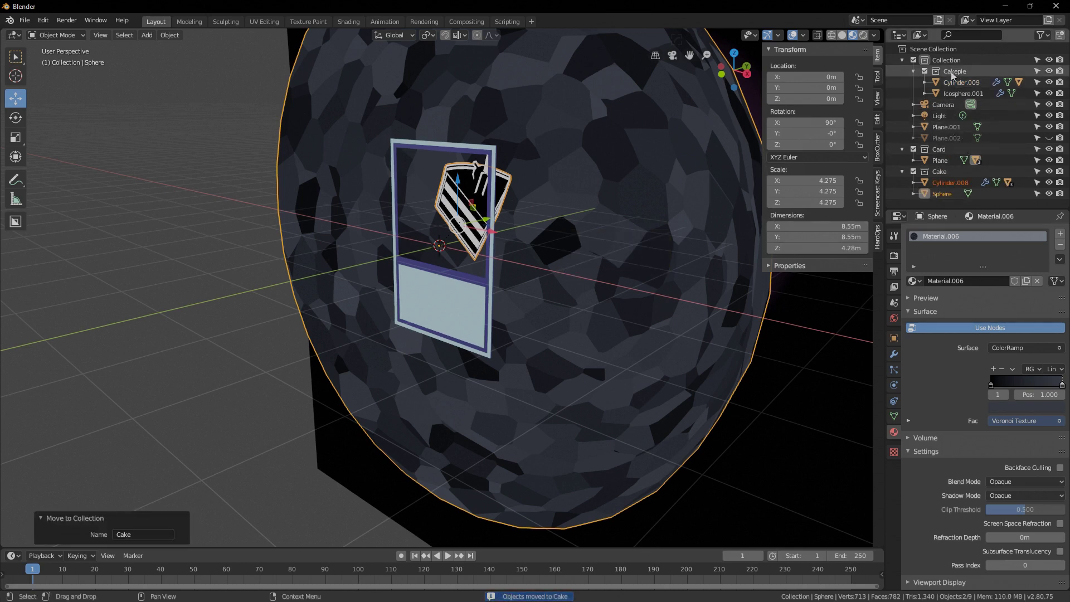
# - Nest the Cakepie collection inside the Cake collection, and exclude and re-include Cake to check its contents
pyautogui.moveTo(953, 75); pyautogui.dragTo(940, 171)
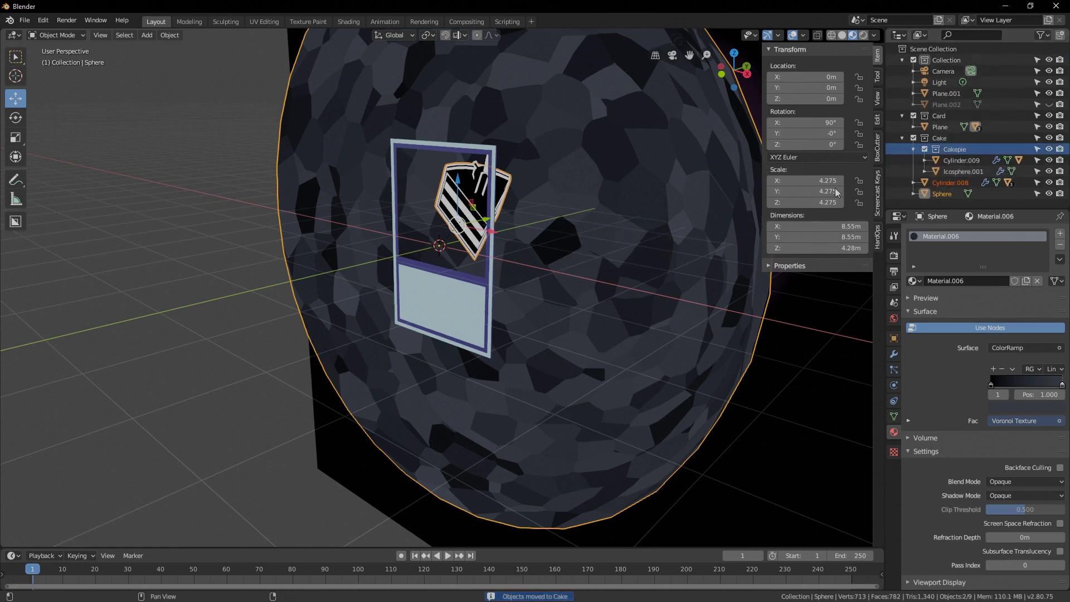
pyautogui.moveTo(756, 204); pyautogui.dragTo(497, 238, button='middle')
pyautogui.click(913, 138)
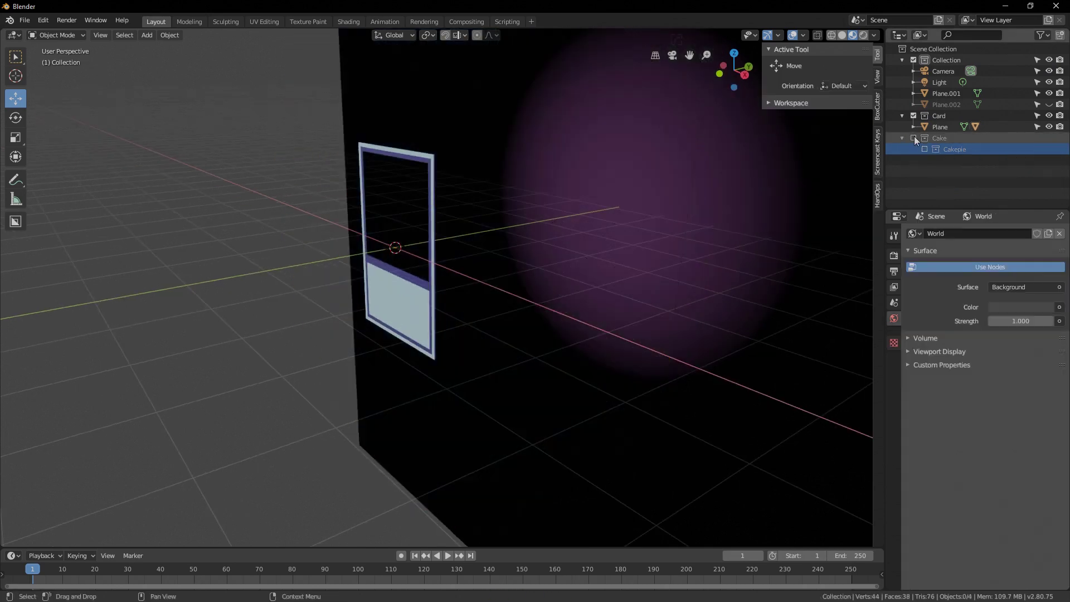
pyautogui.click(914, 138)
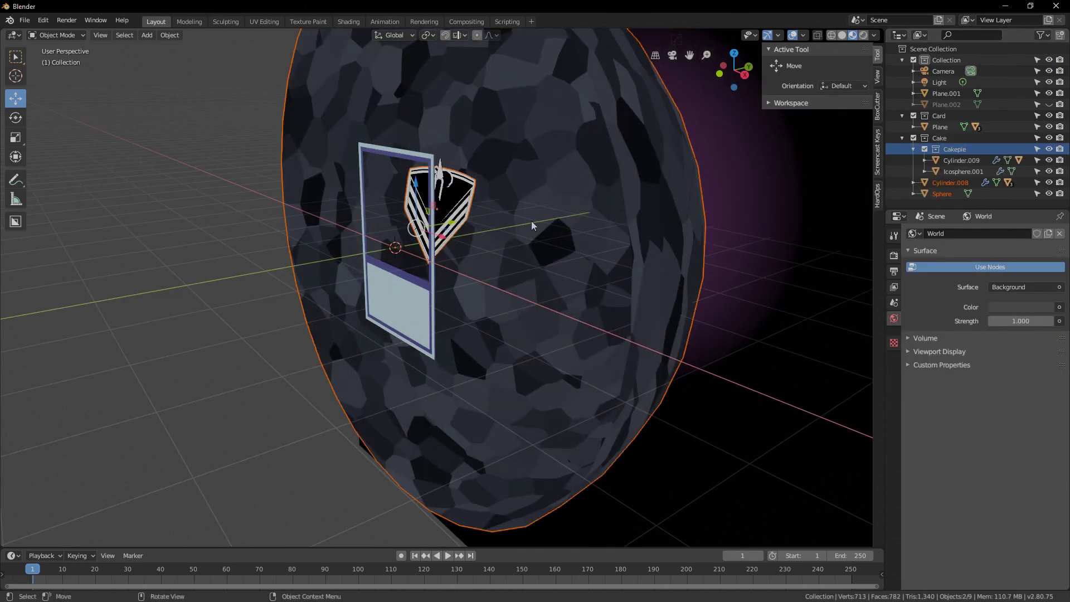
# - Unhide the plane covering the card's upper opening and move it into a new collection named Mask
pyautogui.moveTo(527, 222); pyautogui.dragTo(478, 266, button='middle')
pyautogui.scroll(-2, 524, 220)
pyautogui.scroll(2, 523, 221)
pyautogui.hotkey('alt', 'h')
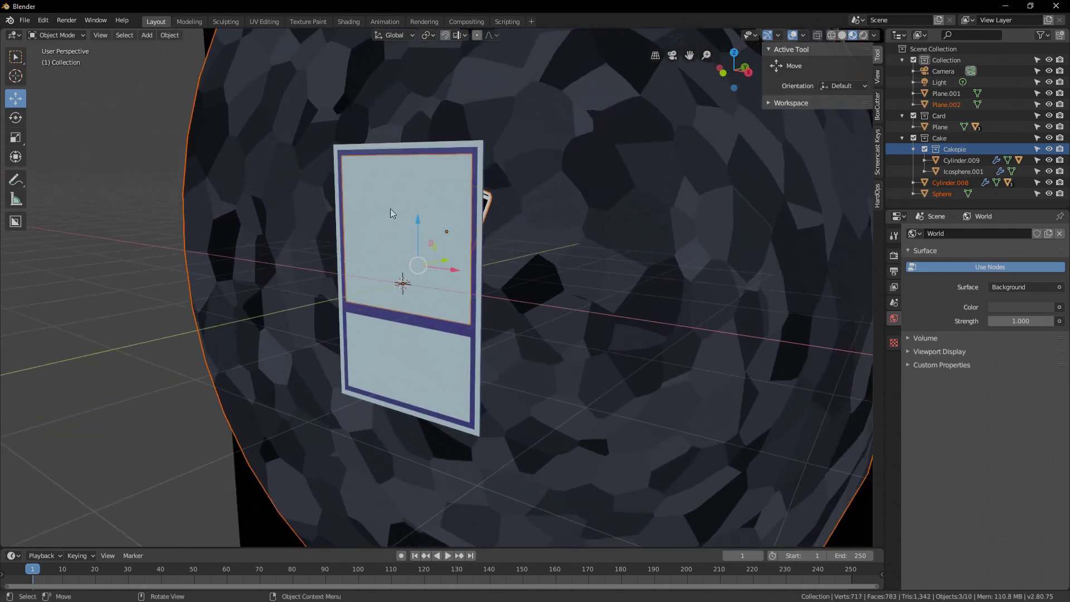
pyautogui.click(391, 209)
pyautogui.press('m')
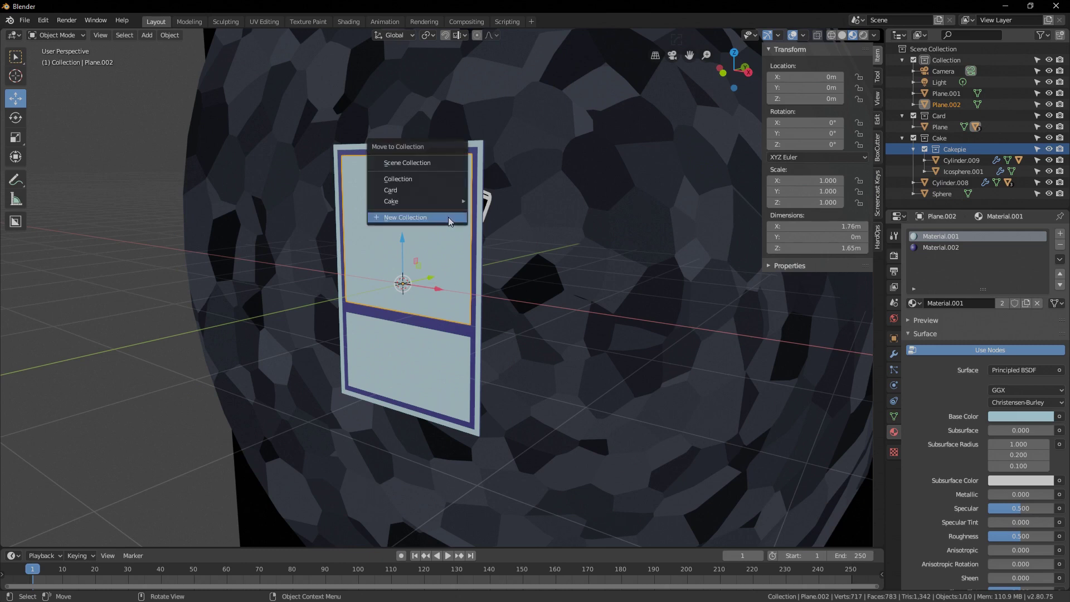
pyautogui.click(448, 217)
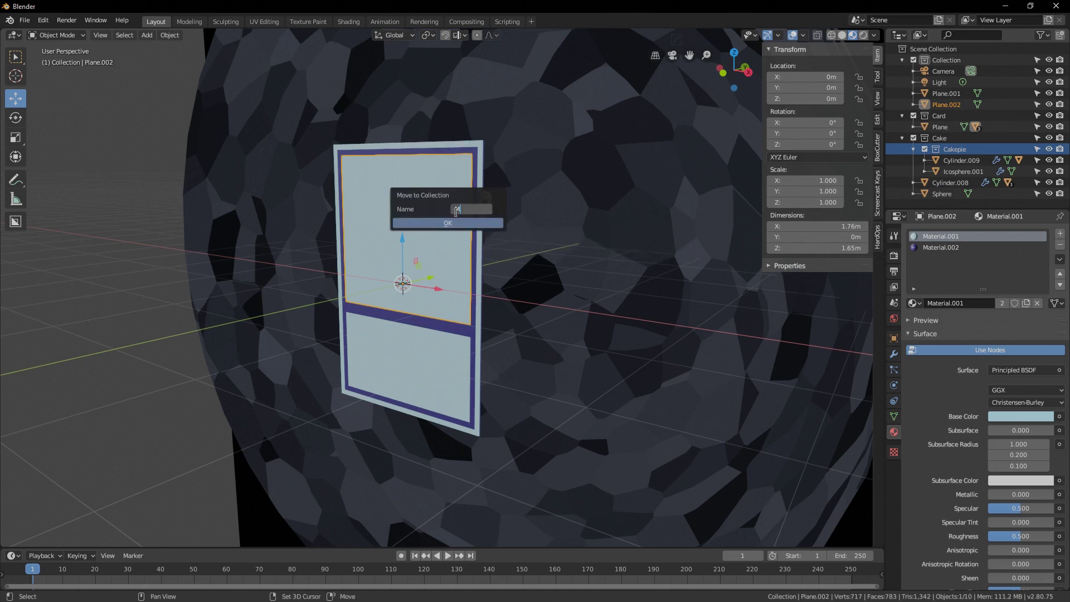
pyautogui.write('Mask')
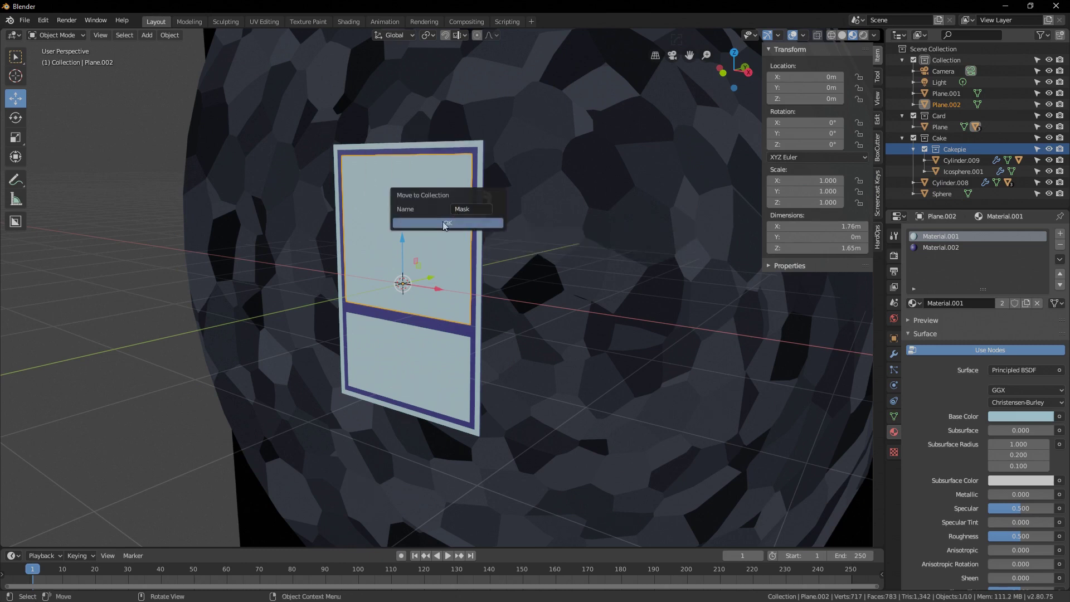
pyautogui.click(443, 223)
pyautogui.keyDown('shift'); pyautogui.moveTo(440, 221); pyautogui.dragTo(570, 289, button='middle'); pyautogui.keyUp('shift')
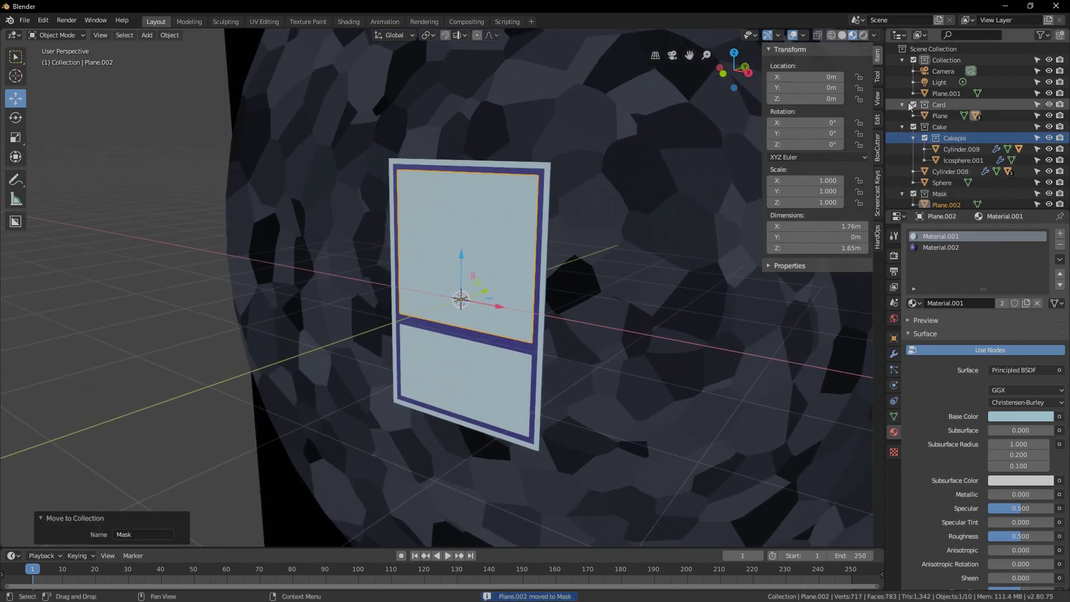
# - Exclude and re-include the Mask, Cake and Card collections one at a time to check what each contains
pyautogui.click(914, 192)
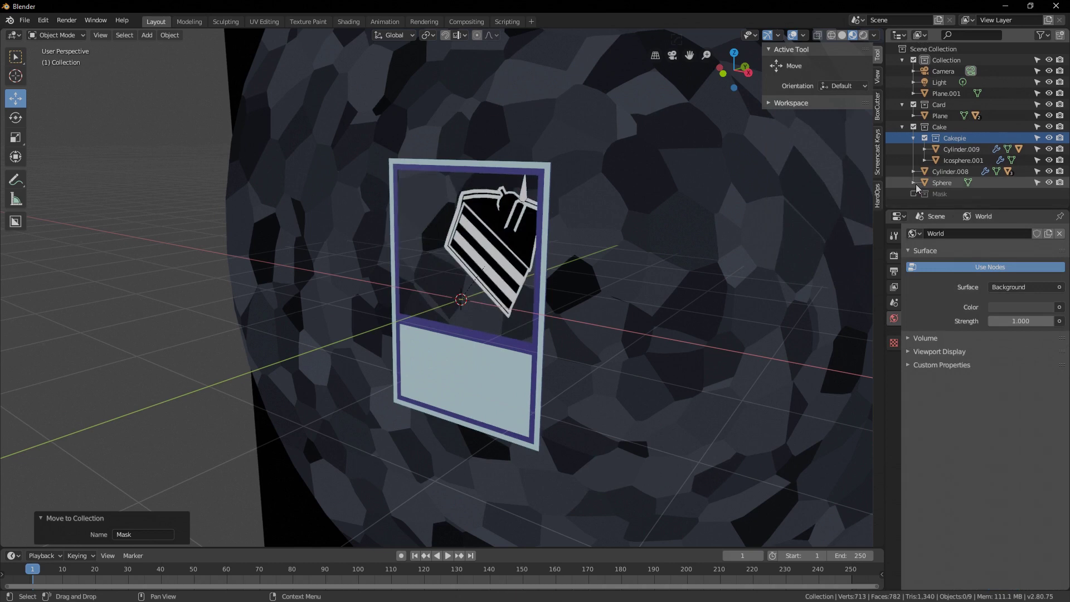
pyautogui.click(914, 193)
pyautogui.click(914, 127)
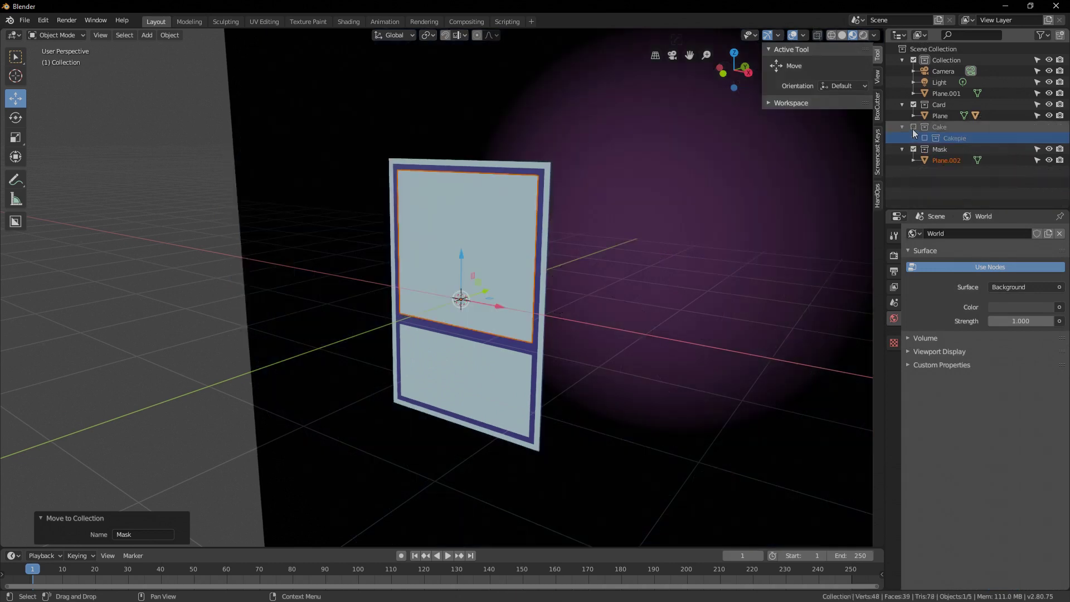
pyautogui.click(913, 127)
pyautogui.click(913, 105)
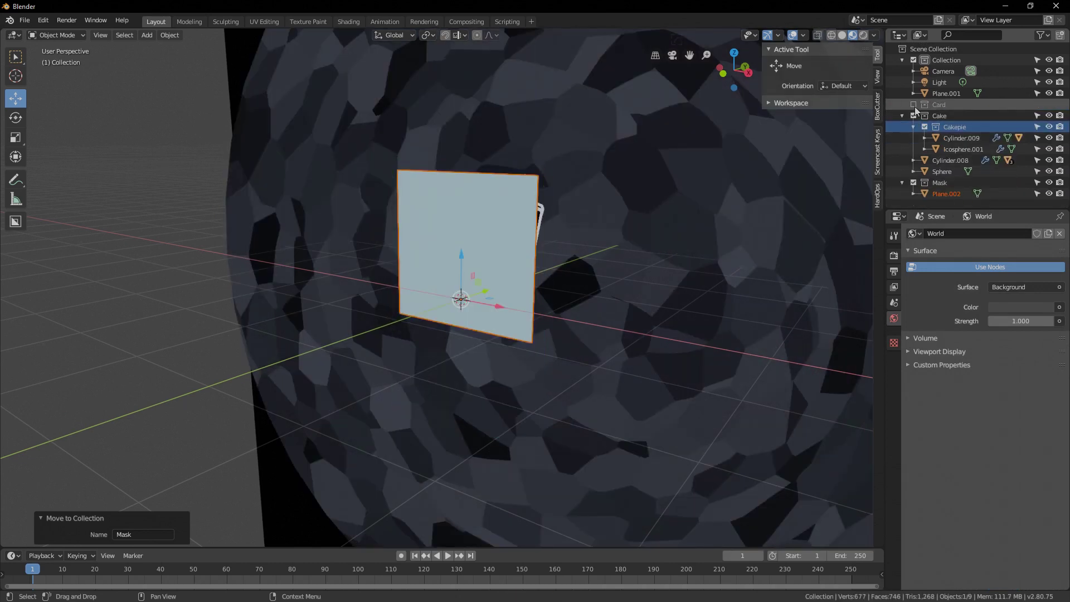
pyautogui.click(914, 104)
pyautogui.scroll(-5, 629, 204)
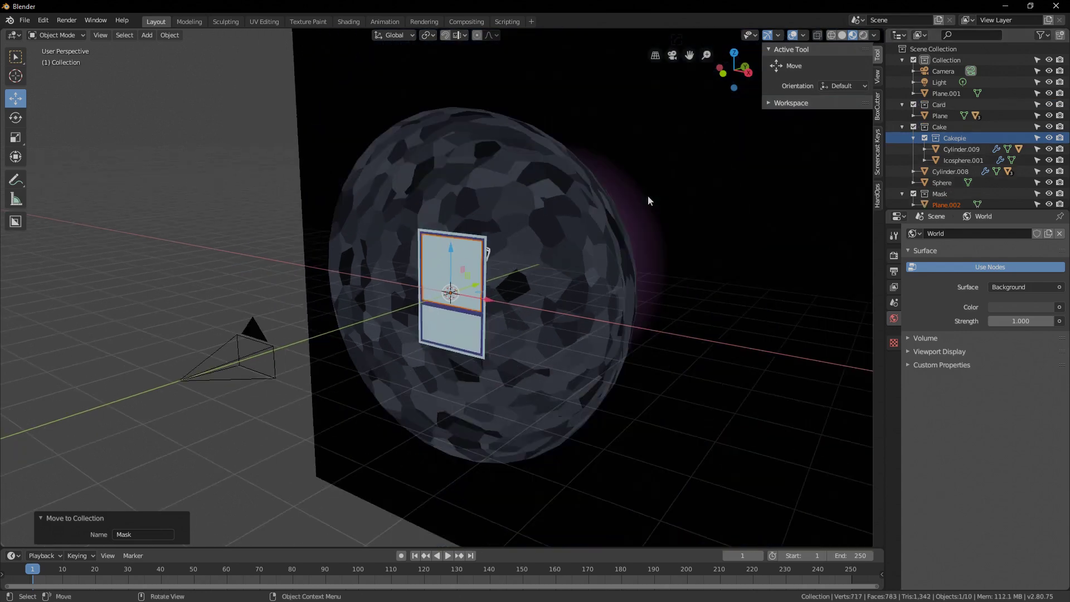
# - Move the purple gradient backdrop plane into the existing Card collection
pyautogui.click(717, 190)
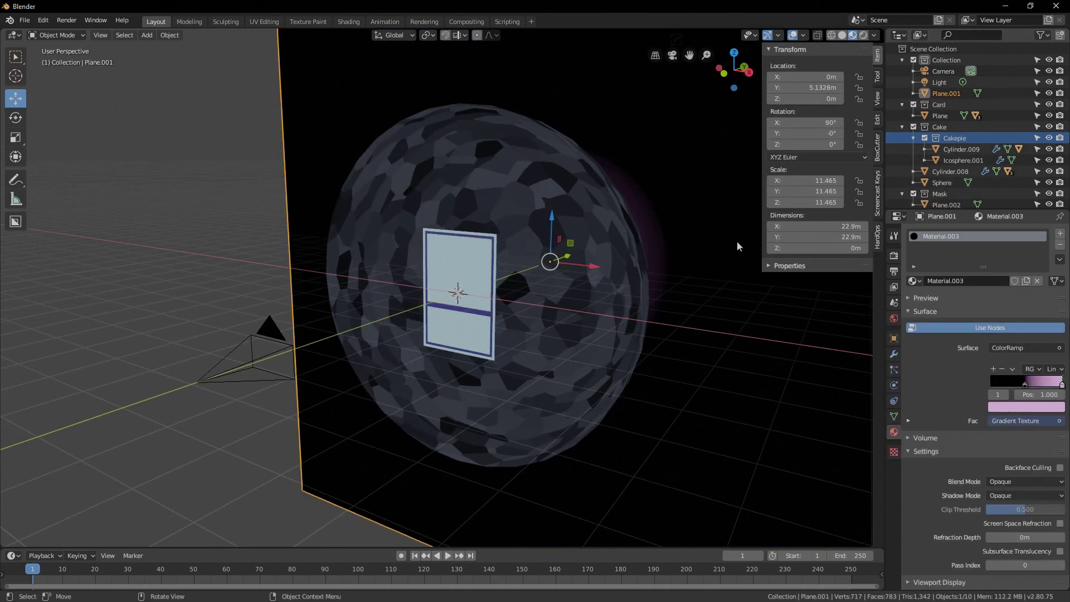
pyautogui.moveTo(738, 256); pyautogui.dragTo(622, 269, button='middle')
pyautogui.press('m')
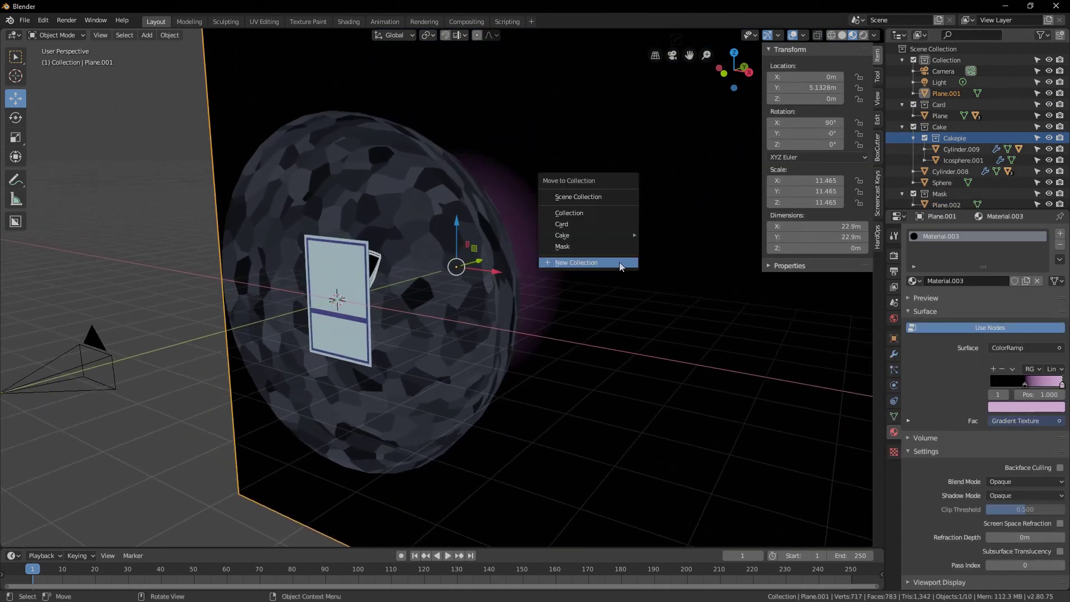
pyautogui.click(590, 224)
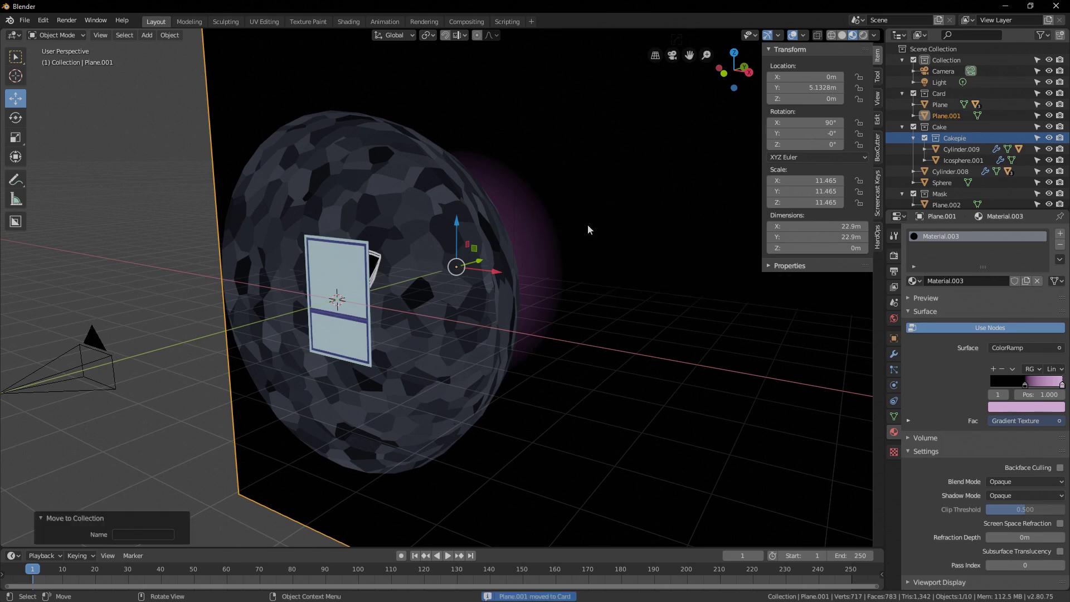
pyautogui.scroll(3, 521, 259)
pyautogui.moveTo(521, 259); pyautogui.dragTo(564, 314, button='middle')
pyautogui.scroll(3, 579, 235)
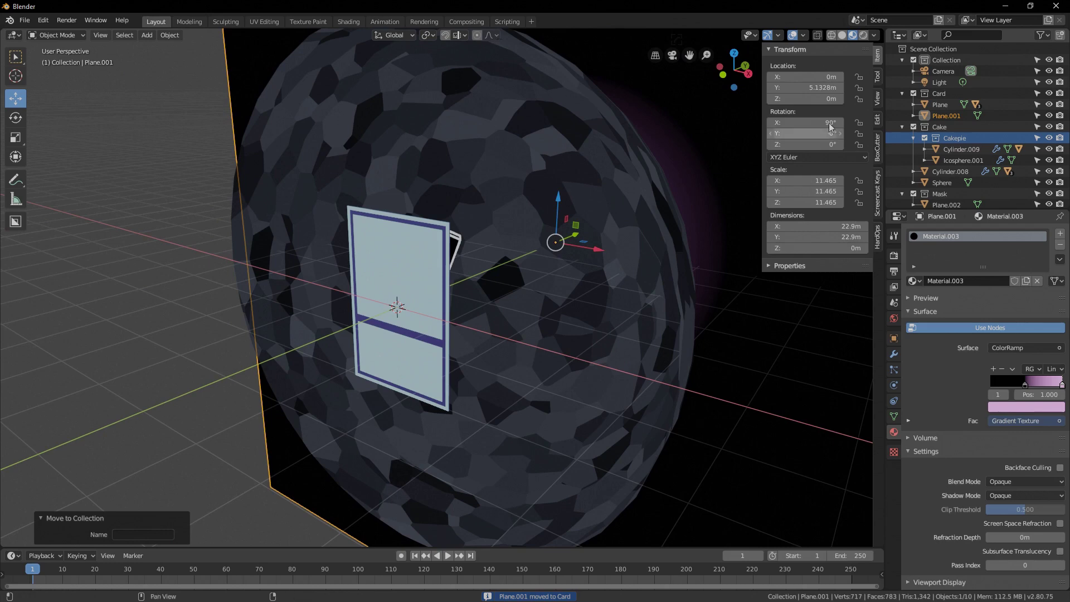
pyautogui.scroll(-3, 514, 356)
# - Exclude the Card, Cake and Mask collections, and re-include only Card to isolate the frame and backdrop
pyautogui.click(914, 96)
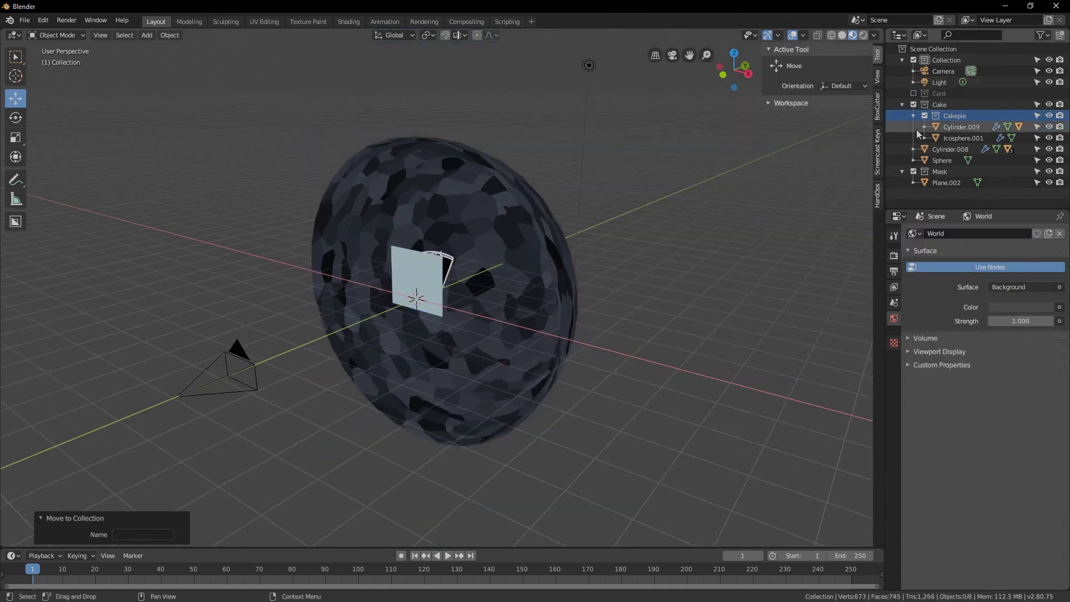
pyautogui.click(914, 104)
pyautogui.click(913, 126)
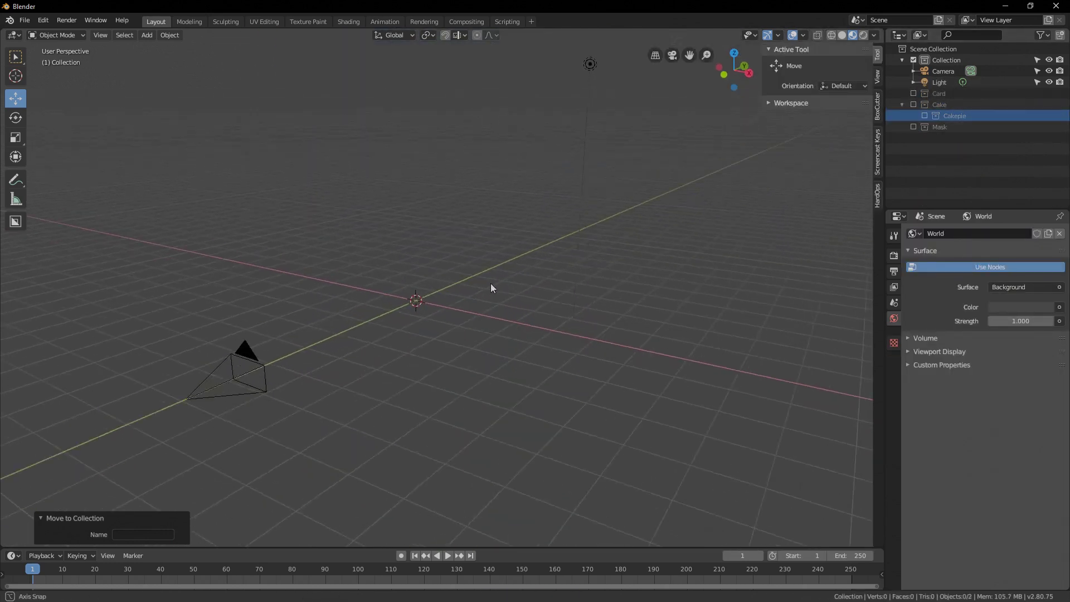
pyautogui.moveTo(493, 289)
pyautogui.keyDown('shift'); pyautogui.mouseDown(button='middle')
pyautogui.moveTo(459, 277)
pyautogui.moveTo(502, 274)
pyautogui.mouseUp(button='middle'); pyautogui.keyUp('shift')
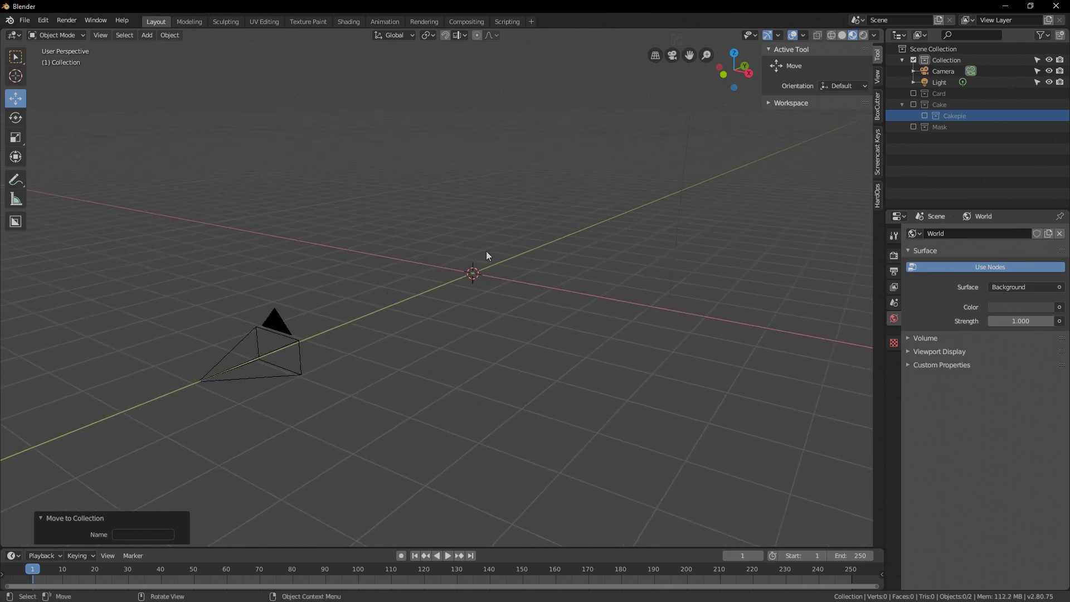
pyautogui.scroll(-2, 490, 252)
pyautogui.scroll(3, 386, 304)
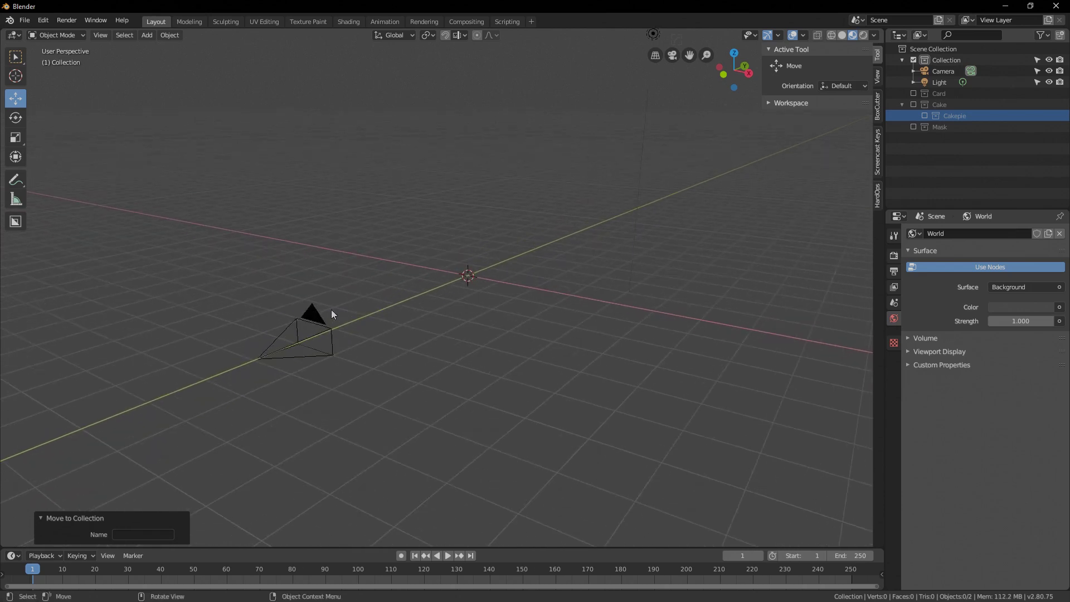
pyautogui.keyDown('shift'); pyautogui.moveTo(468, 274); pyautogui.dragTo(428, 331, button='middle'); pyautogui.keyUp('shift')
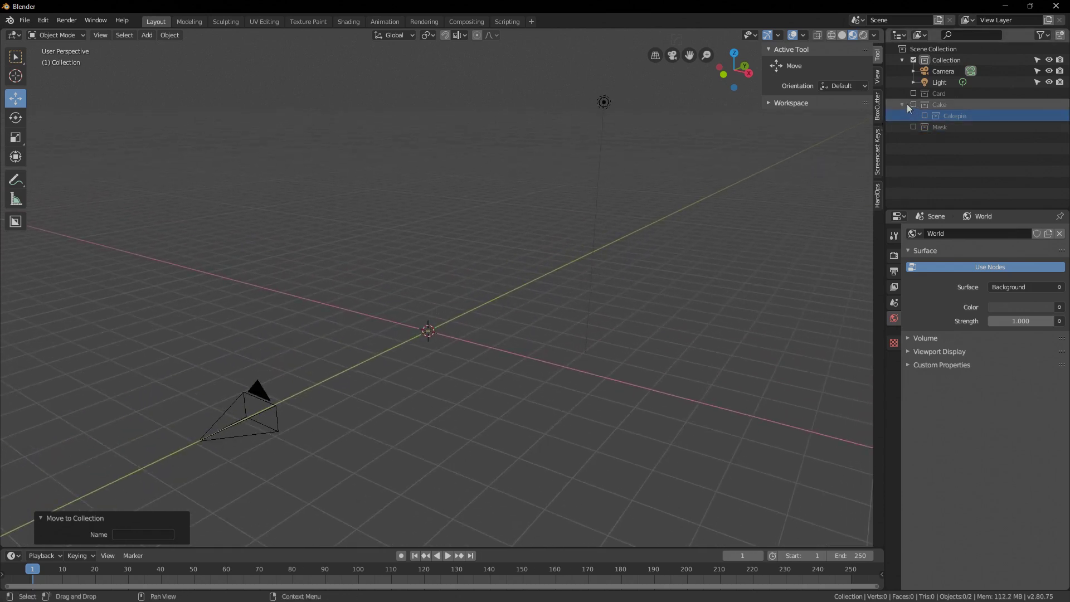
pyautogui.click(912, 93)
# - Move the point light in front of the card's right side, to about X 1.97 m, Y -2.8 m, Z 2.35 m
pyautogui.moveTo(580, 218); pyautogui.dragTo(494, 244, button='middle')
pyautogui.click(392, 124)
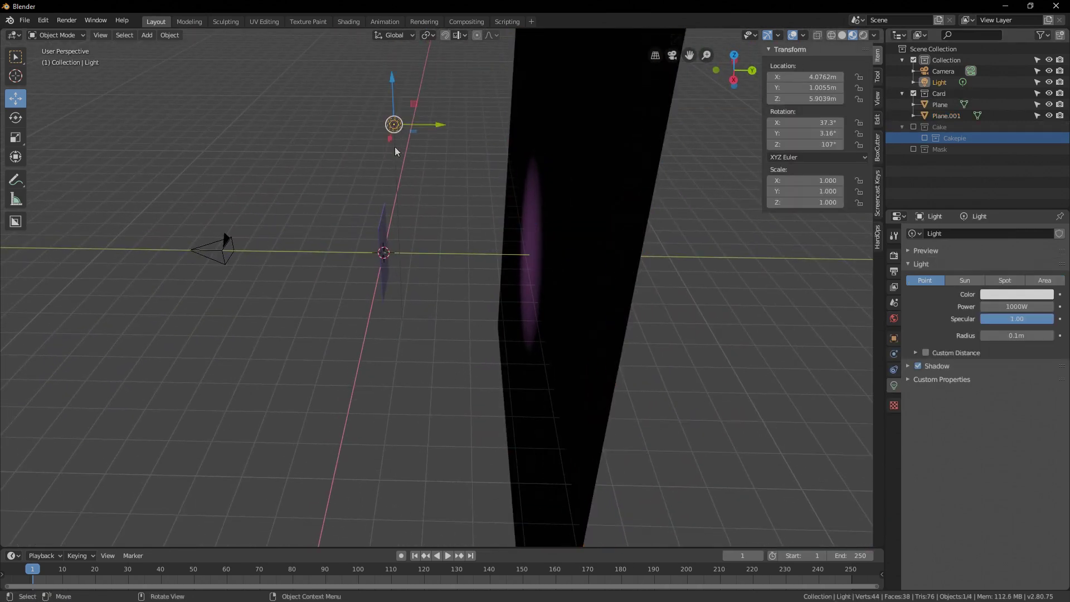
pyautogui.moveTo(396, 150); pyautogui.dragTo(517, 149, button='middle')
pyautogui.press('g')
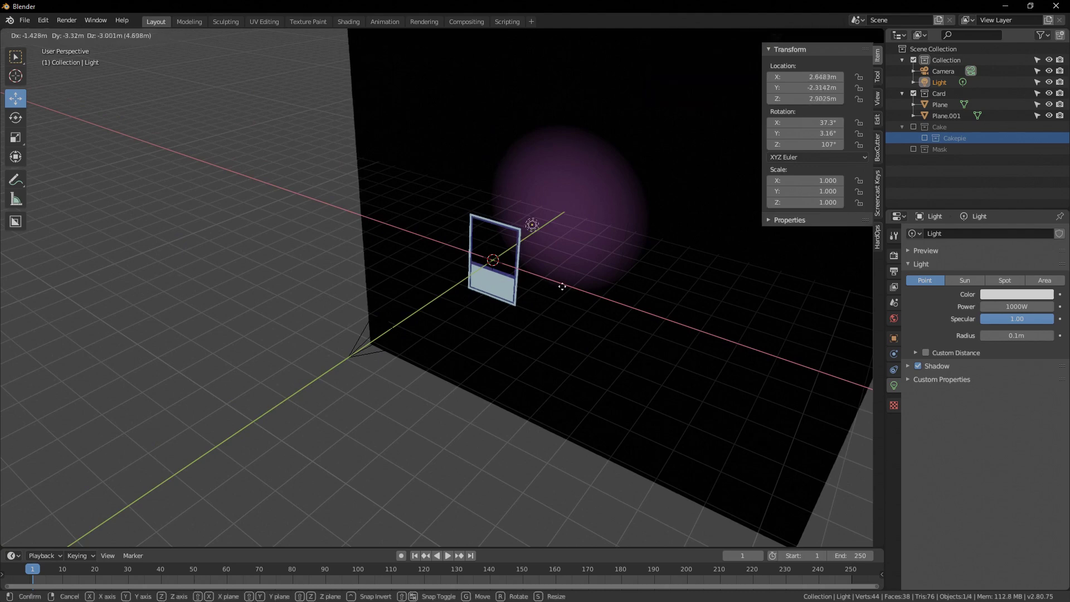
pyautogui.click(559, 291)
pyautogui.moveTo(559, 292); pyautogui.dragTo(662, 285, button='middle')
pyautogui.press('g')
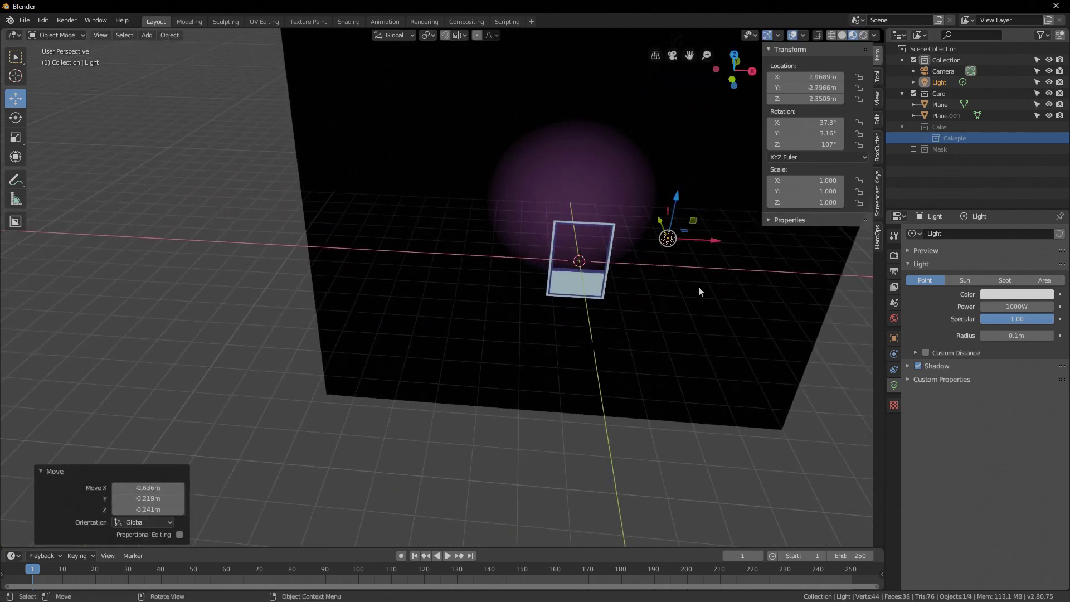
# - Duplicate the point light and place the copy on the card's other side, about X -2.13 m, Y -2.66 m, Z 0.09 m
pyautogui.hotkey('shift', 'd')
pyautogui.click(600, 336)
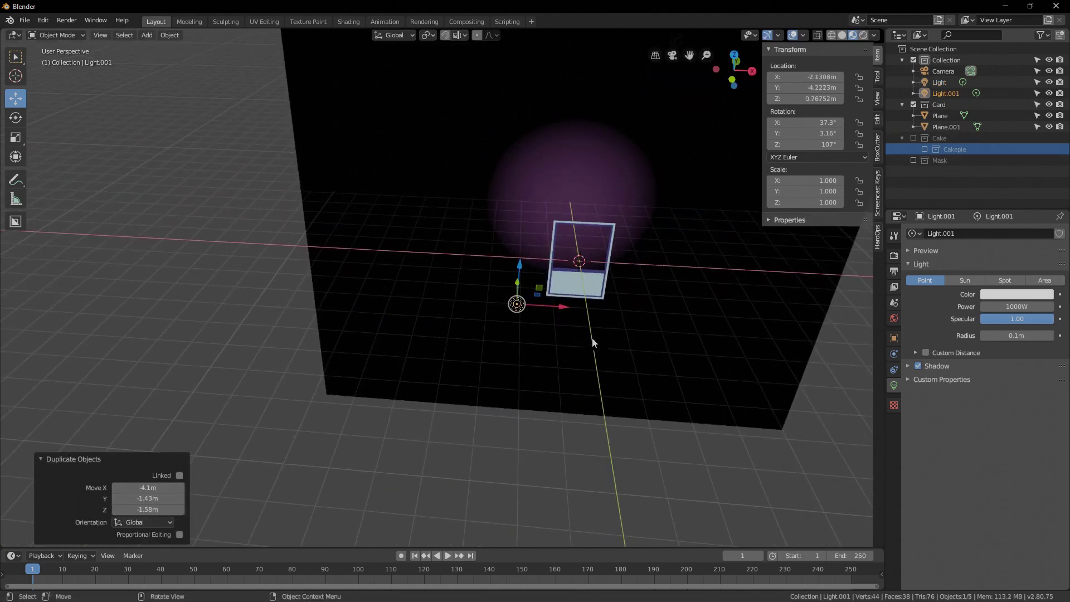
pyautogui.moveTo(601, 336); pyautogui.dragTo(638, 332, button='middle')
pyautogui.press('g')
pyautogui.press('y')
pyautogui.click(684, 251)
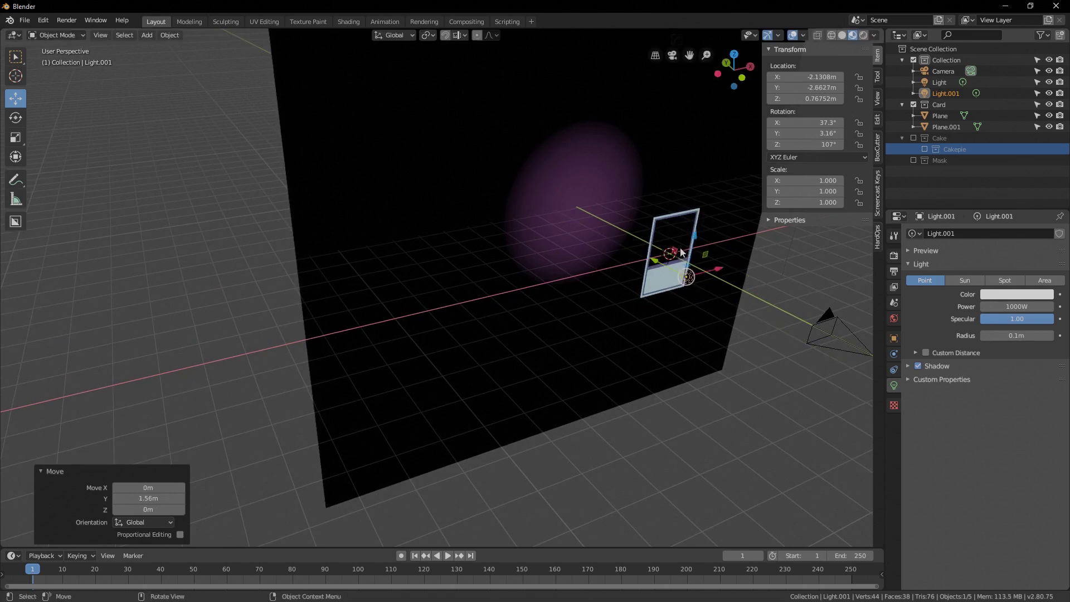
pyautogui.press('g')
pyautogui.press('z')
pyautogui.click(677, 320)
# - Switch to the camera view with rendered shading and lower the duplicated light about 0.82 m along Z
pyautogui.press('KP_0')
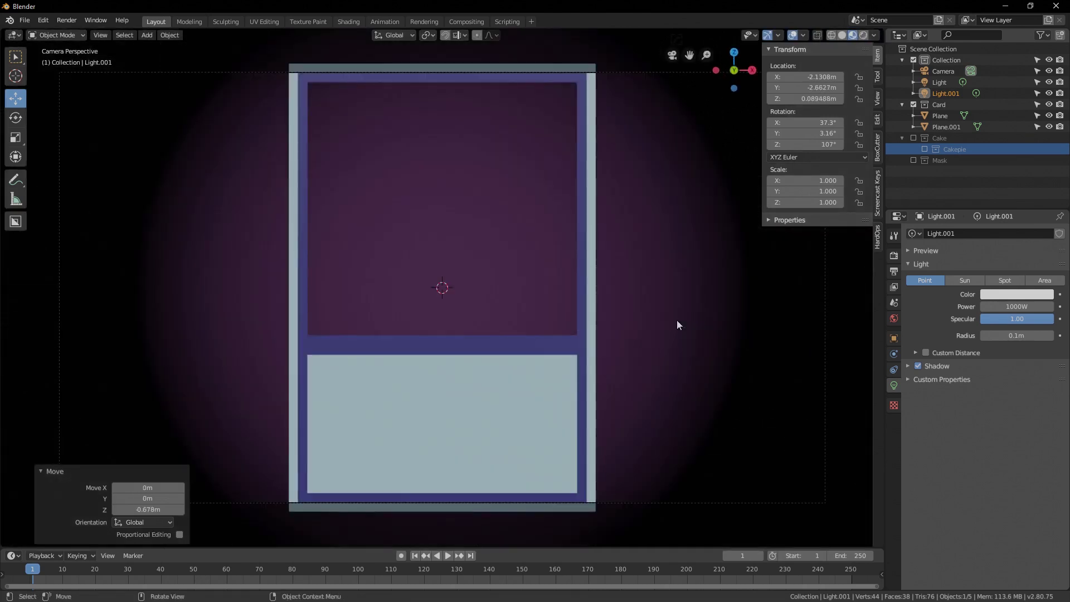
pyautogui.click(860, 35)
pyautogui.scroll(-4, 517, 297)
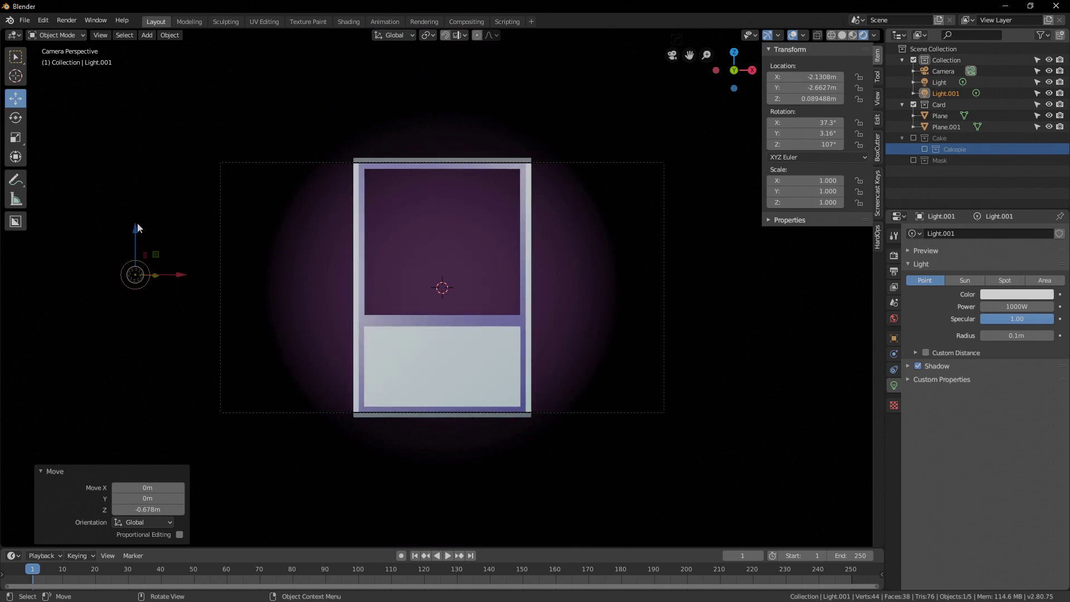
pyautogui.press('g')
pyautogui.press('z')
pyautogui.click(151, 346)
pyautogui.moveTo(150, 346); pyautogui.dragTo(491, 307, button='middle')
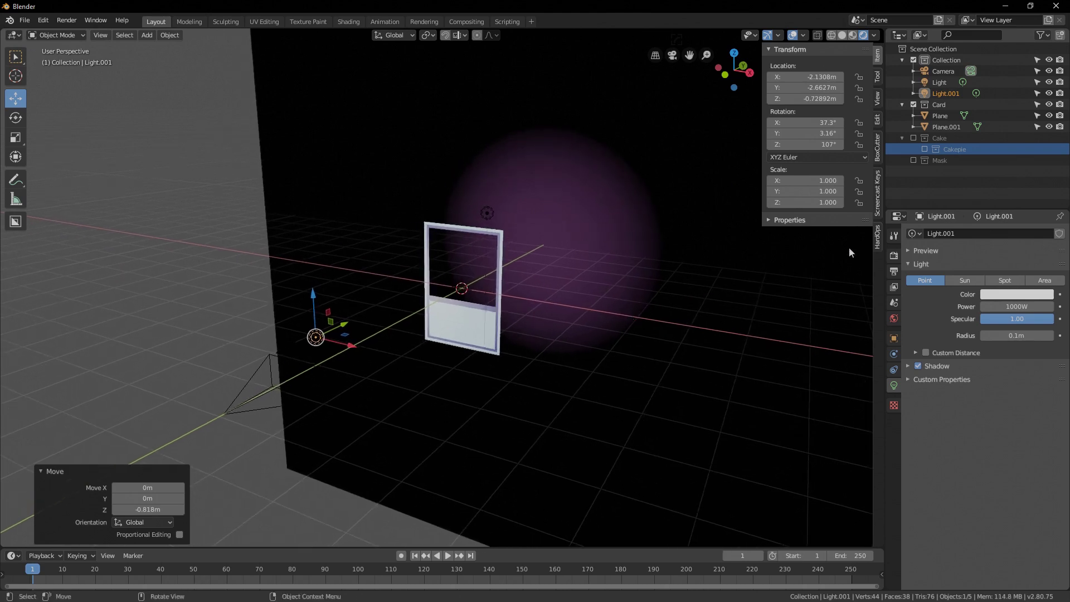
# - Re-include the Cake and Mask collections and collapse all four collections in the outliner
pyautogui.click(913, 137)
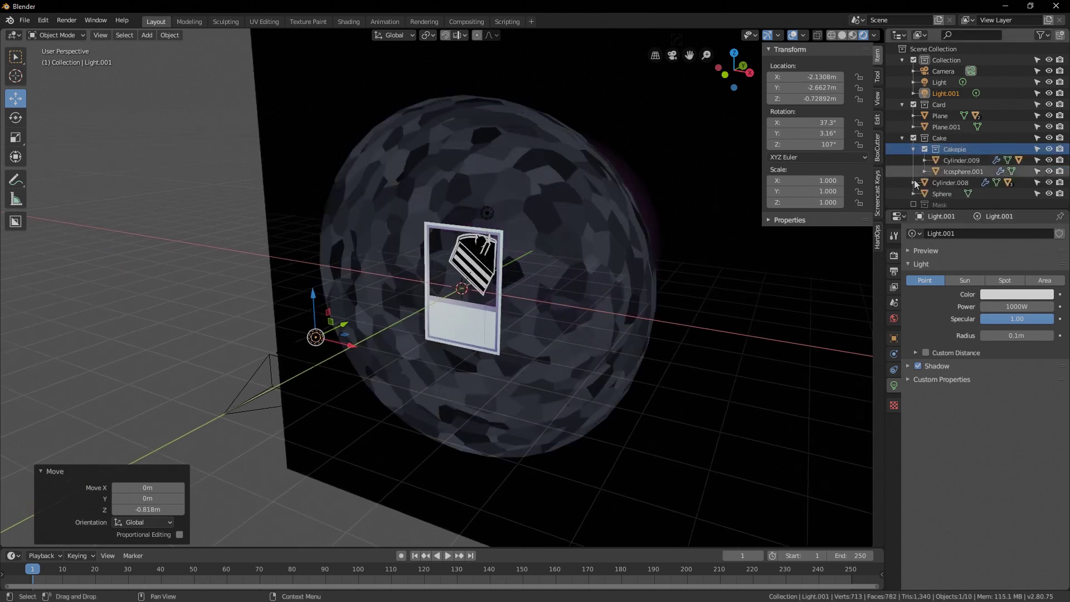
pyautogui.click(914, 205)
pyautogui.moveTo(747, 240); pyautogui.dragTo(530, 295, button='middle')
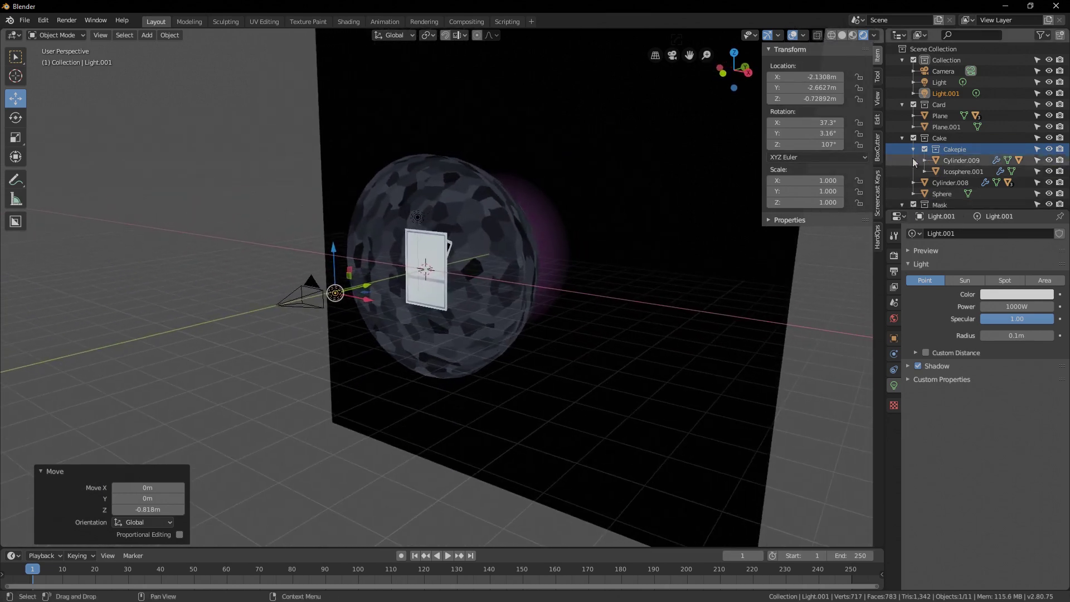
pyautogui.click(902, 60)
pyautogui.click(902, 70)
pyautogui.click(902, 82)
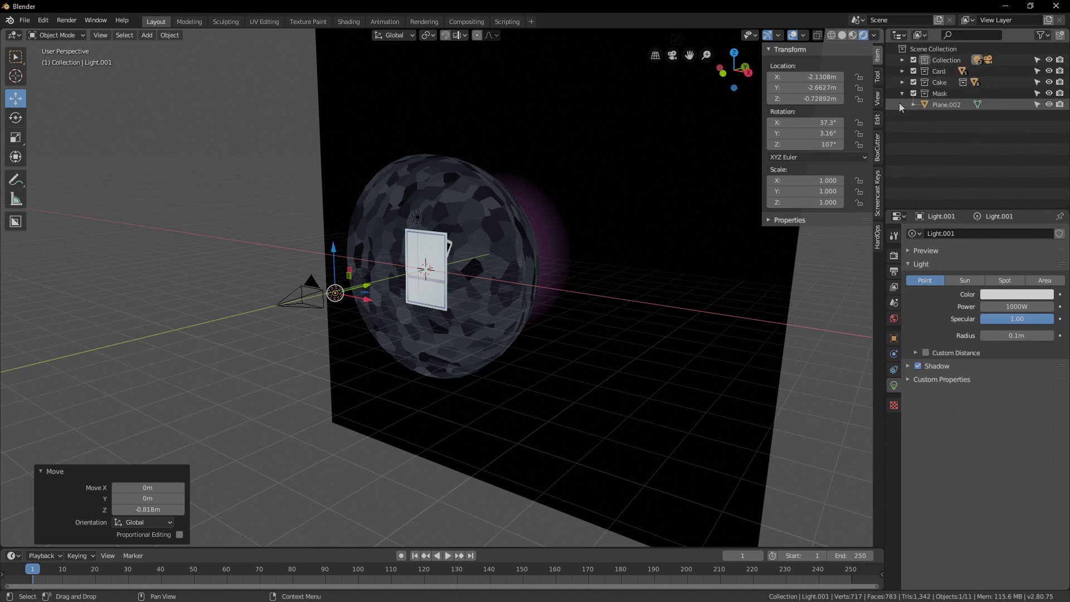
pyautogui.click(902, 93)
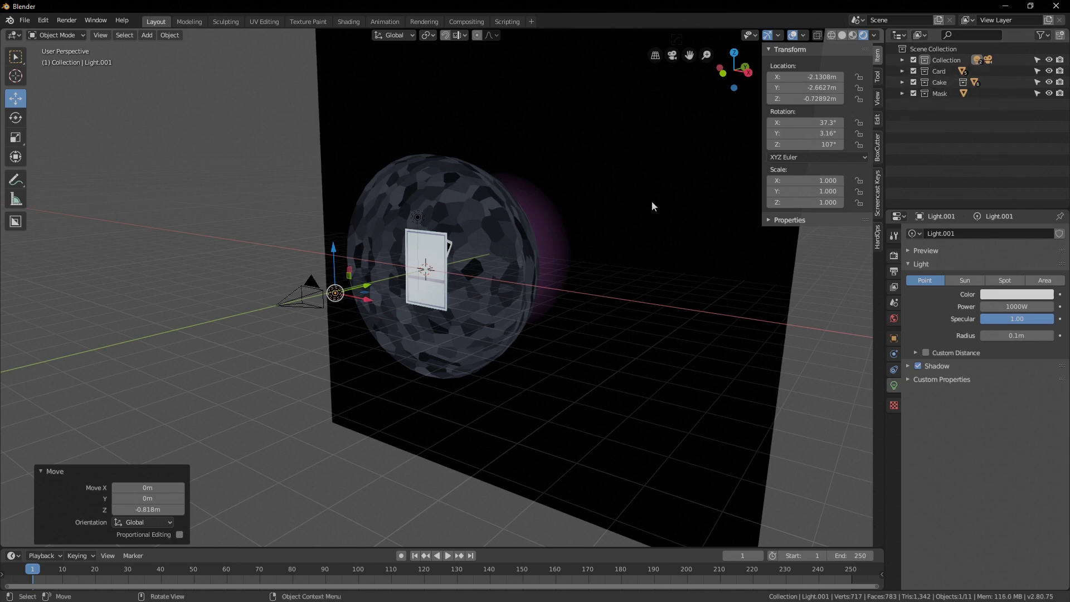
# - Exclude the Cake and Mask collections from the current view layer and rename that layer CardLayer
pyautogui.click(914, 82)
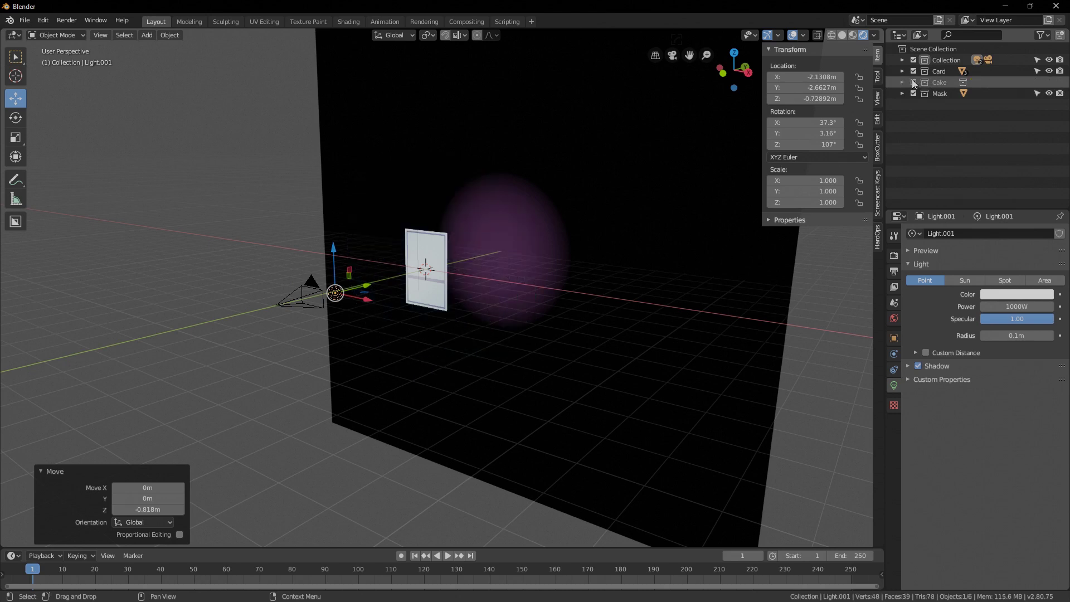
pyautogui.click(913, 93)
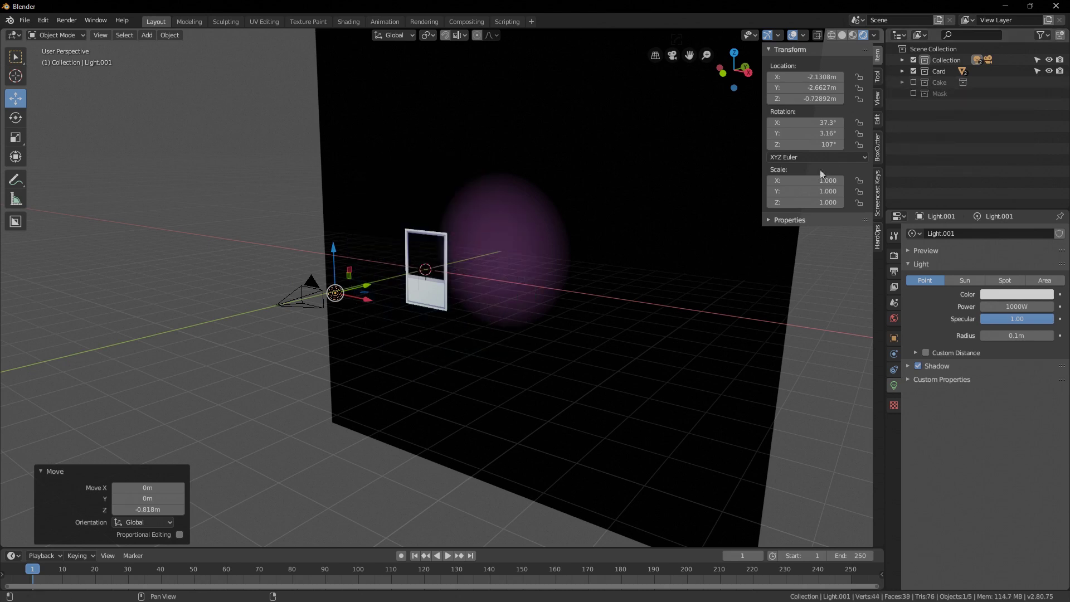
pyautogui.moveTo(641, 279); pyautogui.dragTo(587, 317, button='middle')
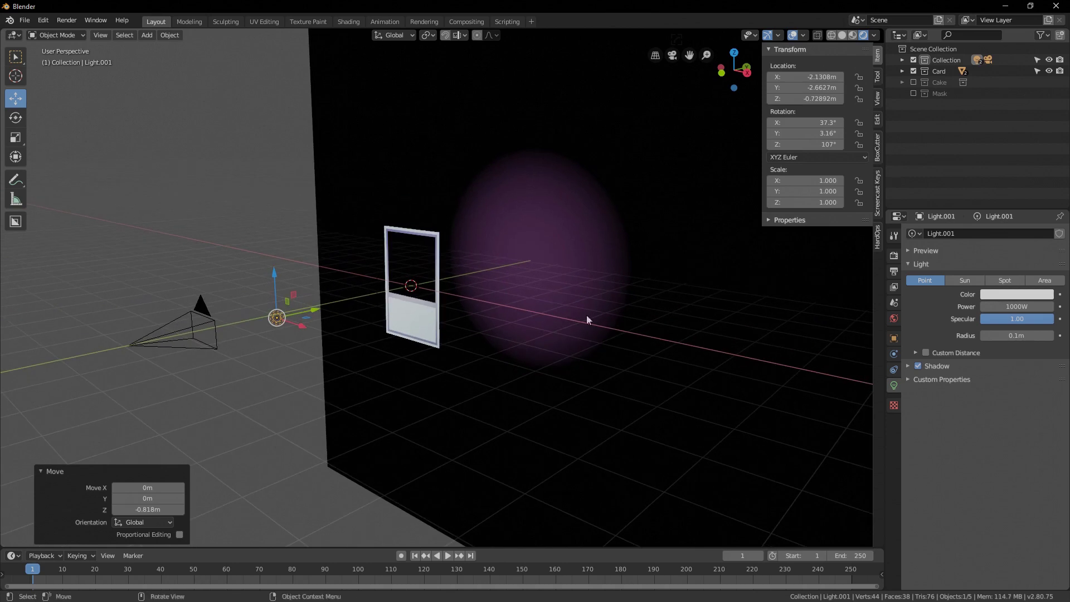
pyautogui.click(1010, 20)
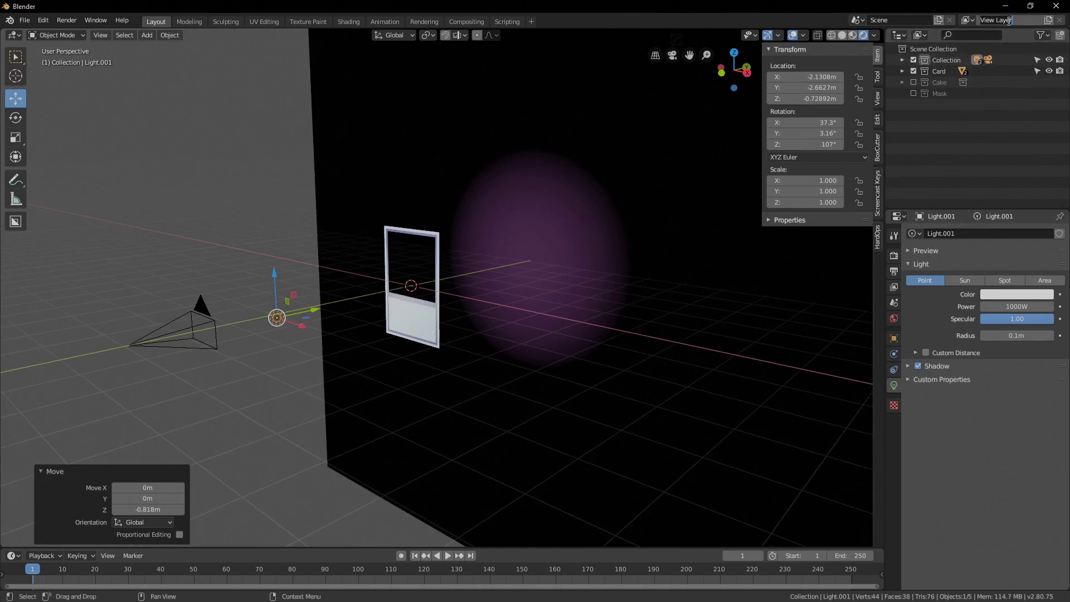
pyautogui.write('Card')
pyautogui.press('Return')
pyautogui.moveTo(573, 175); pyautogui.dragTo(583, 219, button='middle')
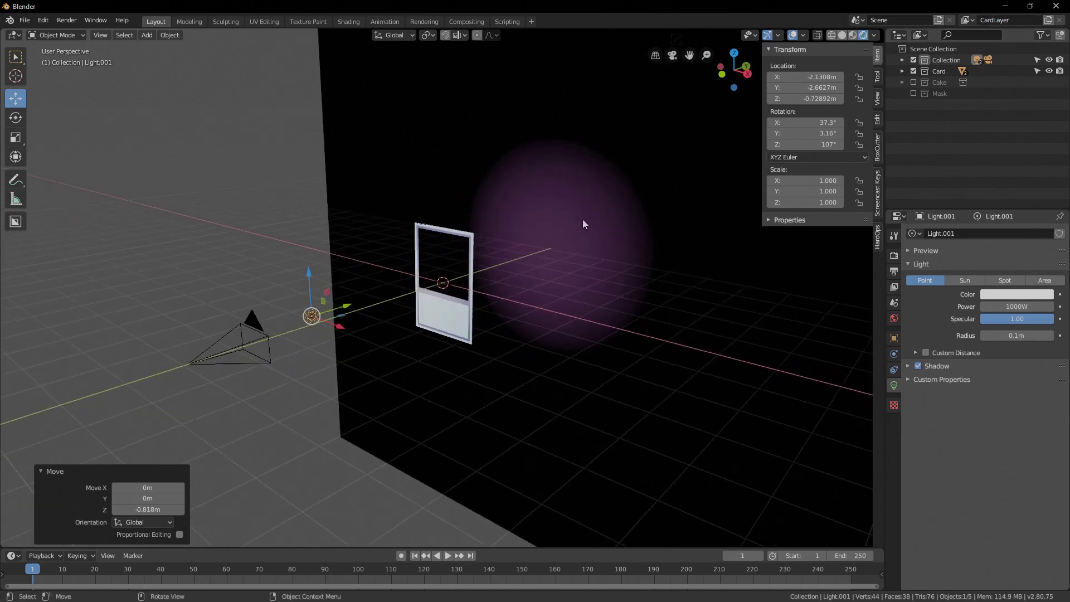
# - Add a new view layer, exclude the Card and Mask collections from it, and rename it CakeLayer
pyautogui.click(1048, 20)
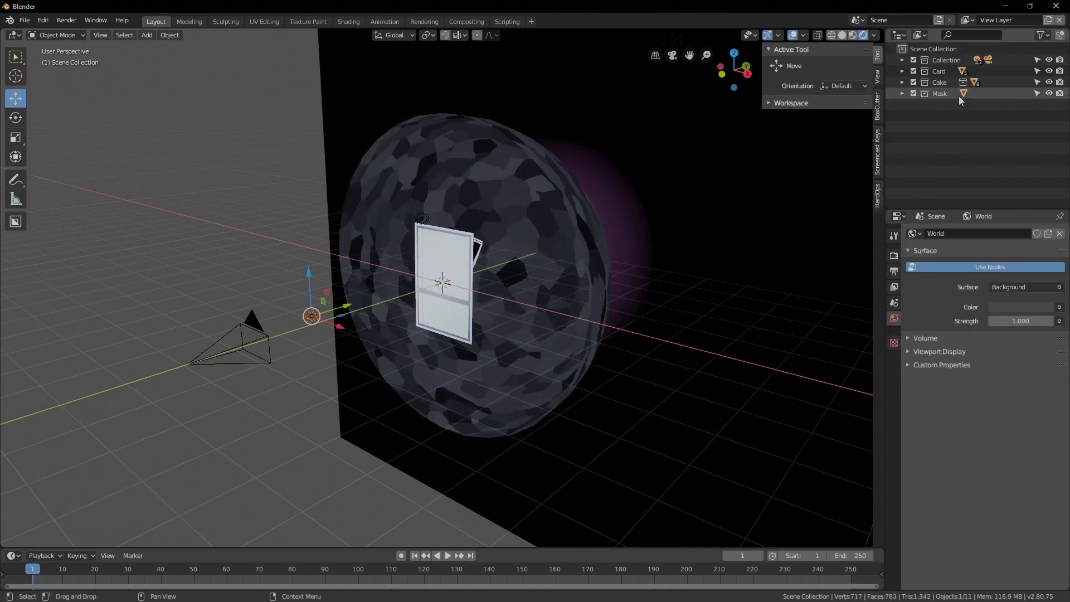
pyautogui.click(914, 72)
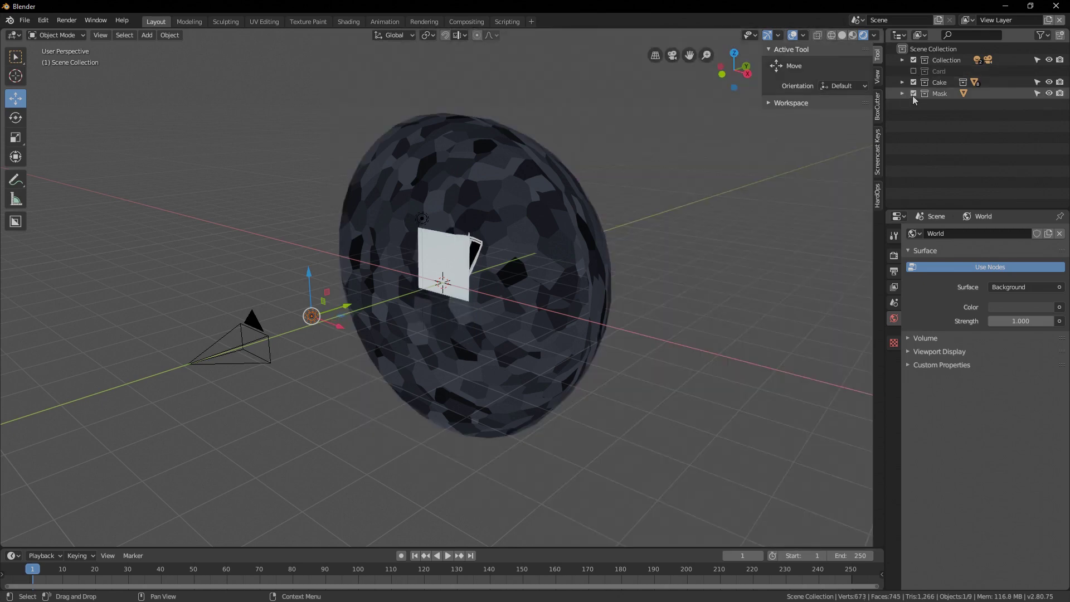
pyautogui.click(913, 93)
pyautogui.scroll(3, 520, 221)
pyautogui.moveTo(520, 221)
pyautogui.mouseDown(button='middle')
pyautogui.moveTo(510, 210)
pyautogui.moveTo(520, 227)
pyautogui.mouseUp(button='middle')
pyautogui.scroll(4, 526, 220)
pyautogui.scroll(-6, 529, 226)
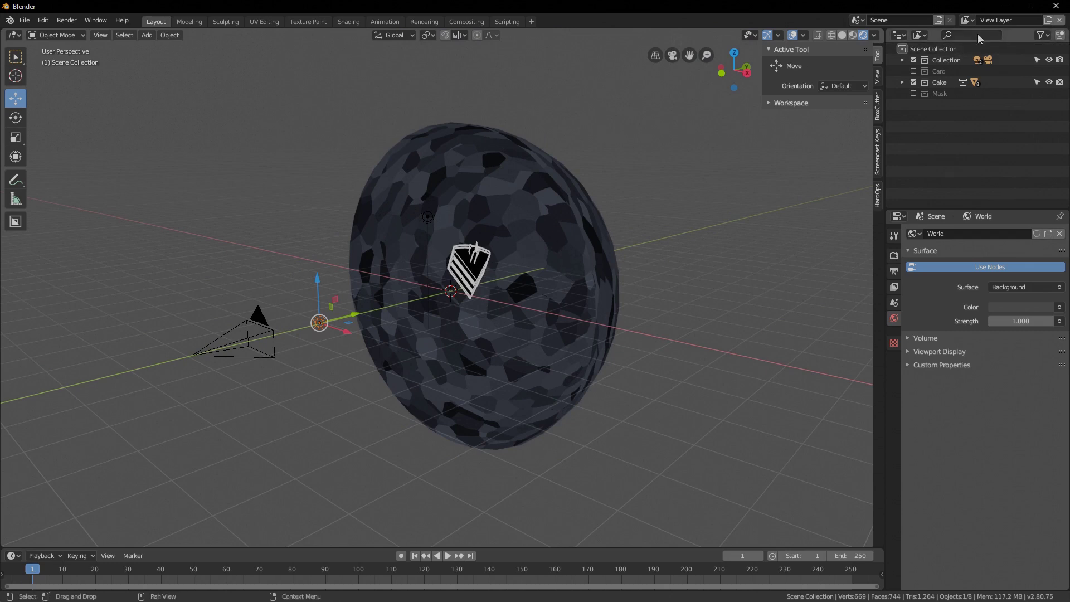
pyautogui.doubleClick(1013, 20)
pyautogui.write('Cake')
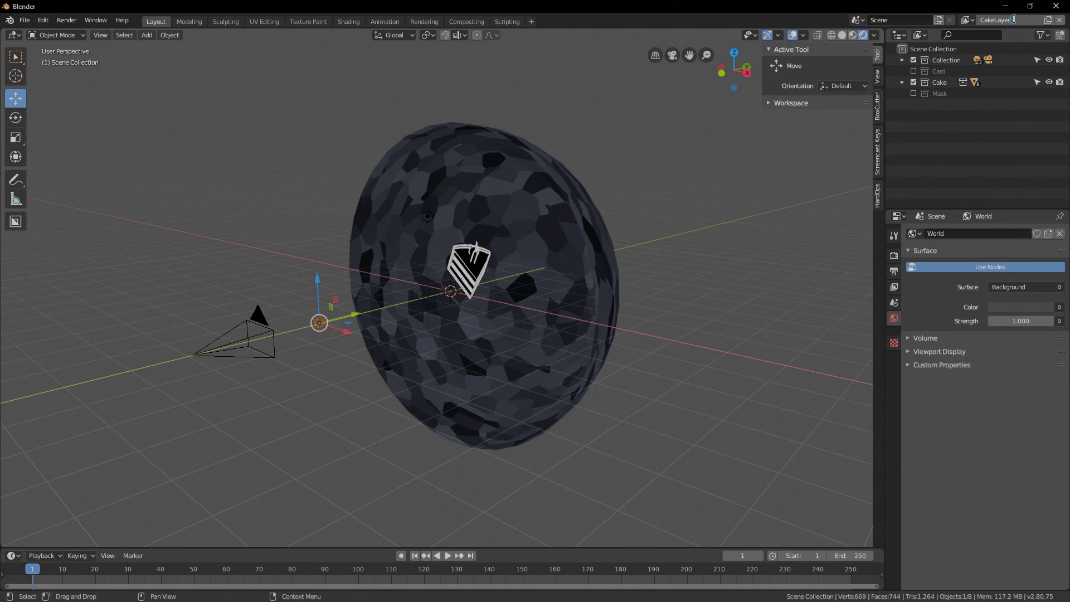
pyautogui.press('Return')
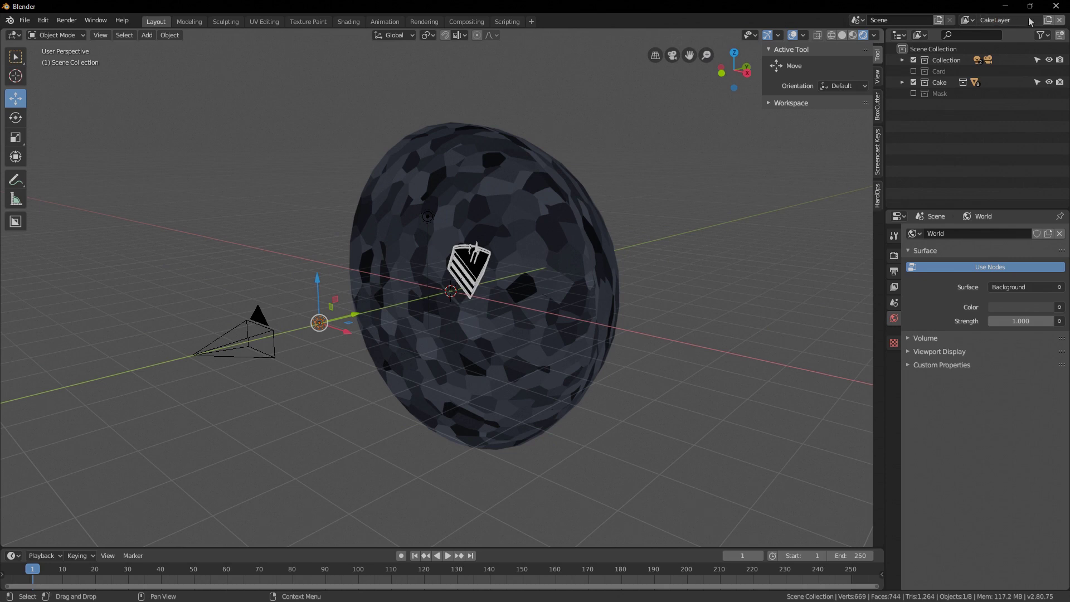
# - Add another view layer, exclude the Card and Cake collections from it, and rename it MaskLayer
pyautogui.click(1060, 19)
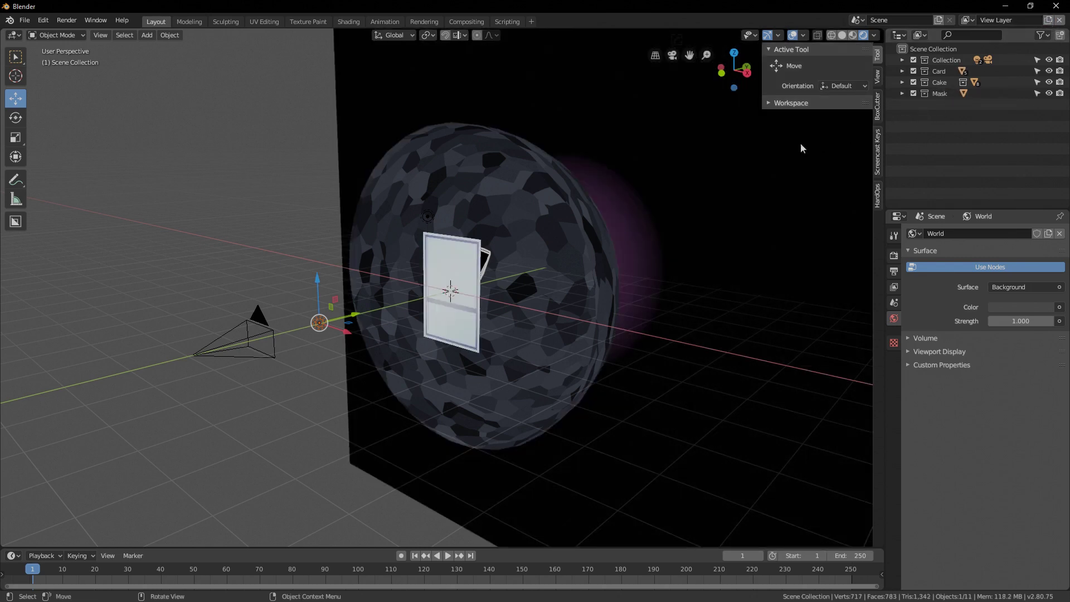
pyautogui.click(913, 71)
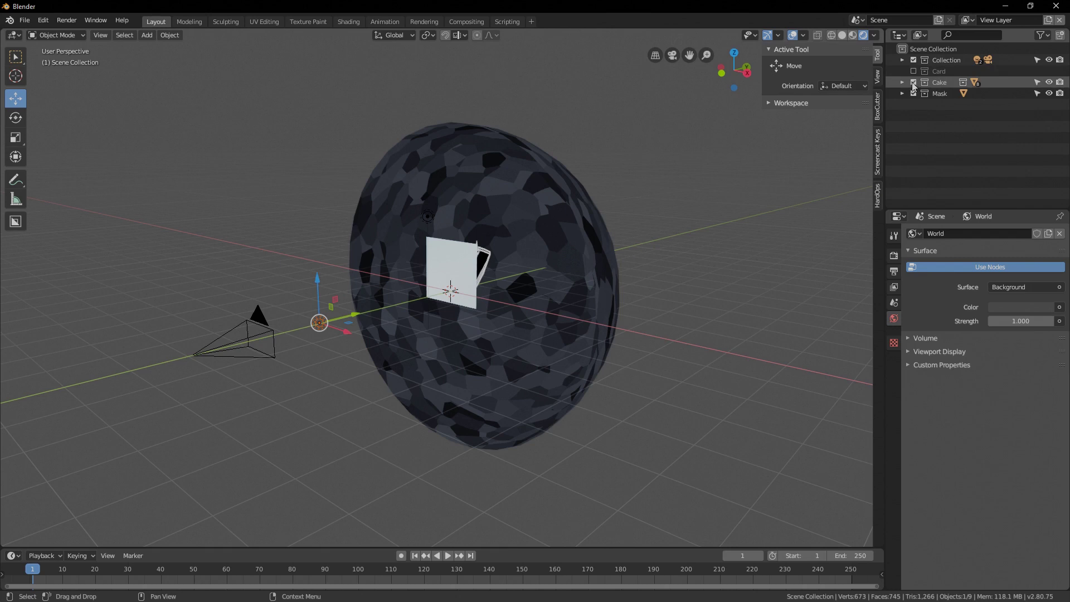
pyautogui.click(913, 82)
pyautogui.moveTo(516, 301); pyautogui.dragTo(620, 240, button='middle')
pyautogui.doubleClick(1040, 21)
pyautogui.write('Mask')
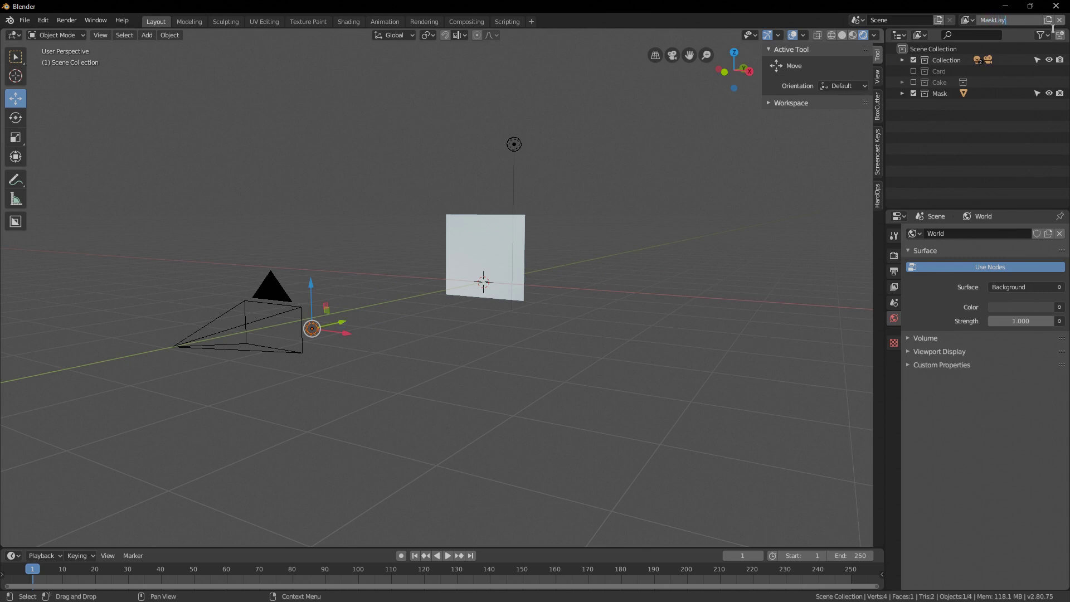
pyautogui.press('Return')
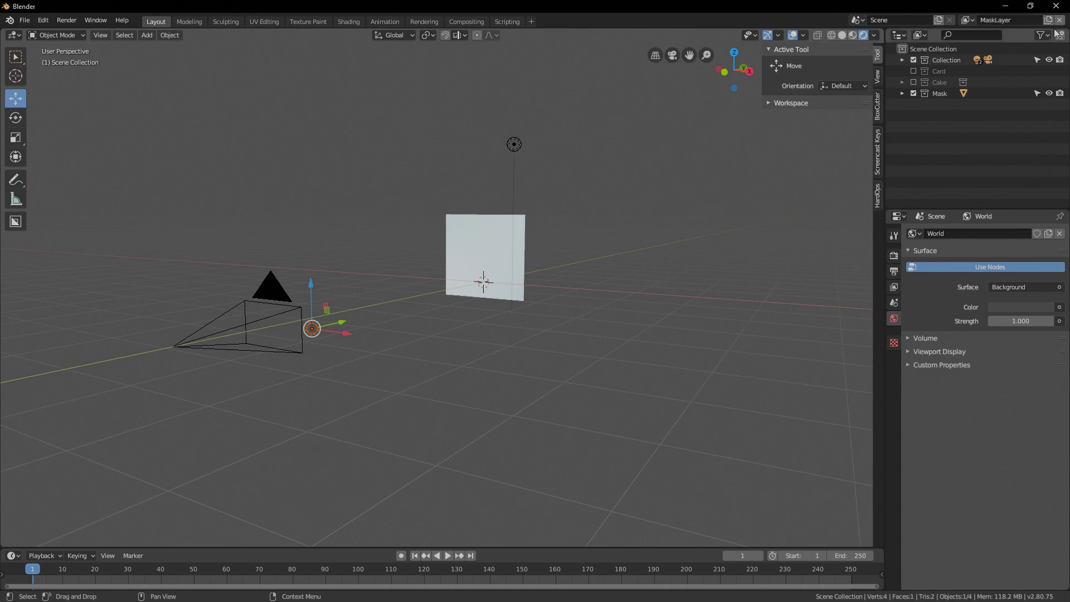
# - Check what the CardLayer and CakeLayer view layers show in the viewport, ending with CakeLayer active
pyautogui.click(972, 21)
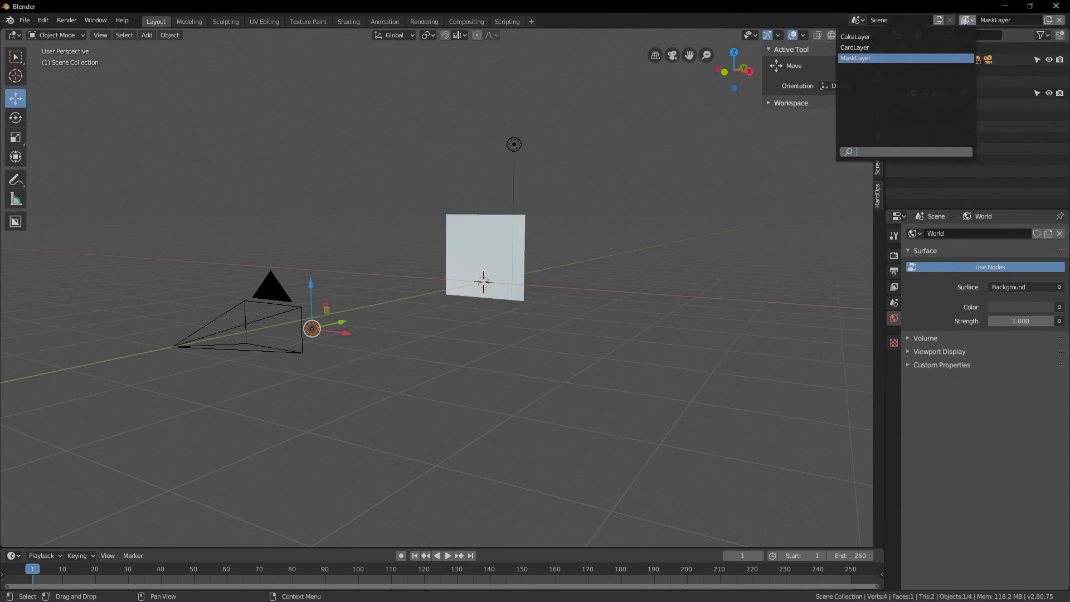
pyautogui.click(944, 44)
pyautogui.click(971, 23)
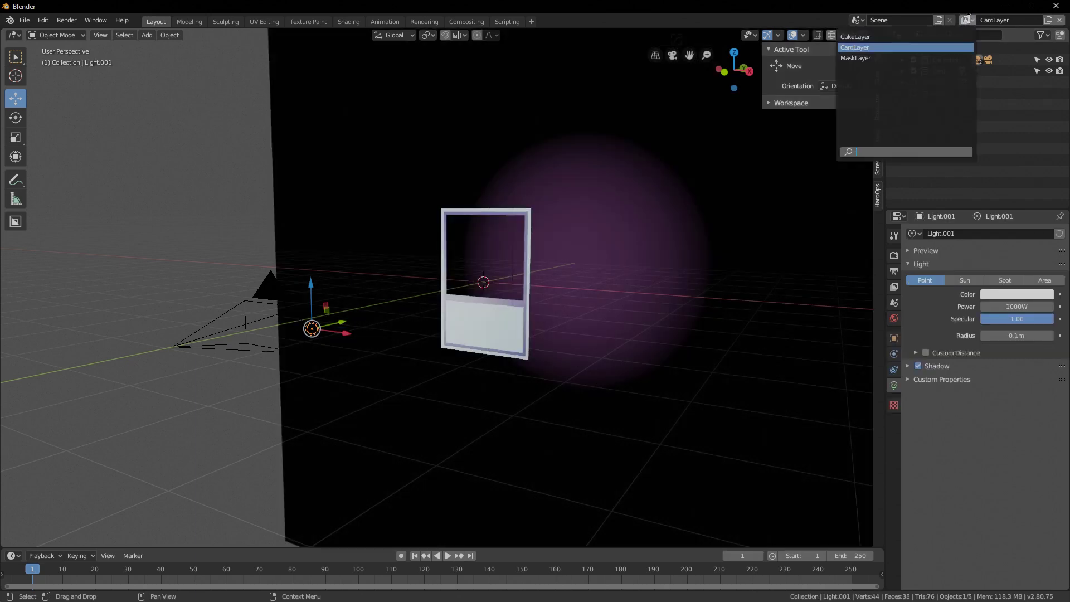
pyautogui.click(958, 37)
pyautogui.moveTo(663, 276)
pyautogui.mouseDown(button='middle')
pyautogui.moveTo(627, 288)
pyautogui.moveTo(652, 286)
pyautogui.mouseUp(button='middle')
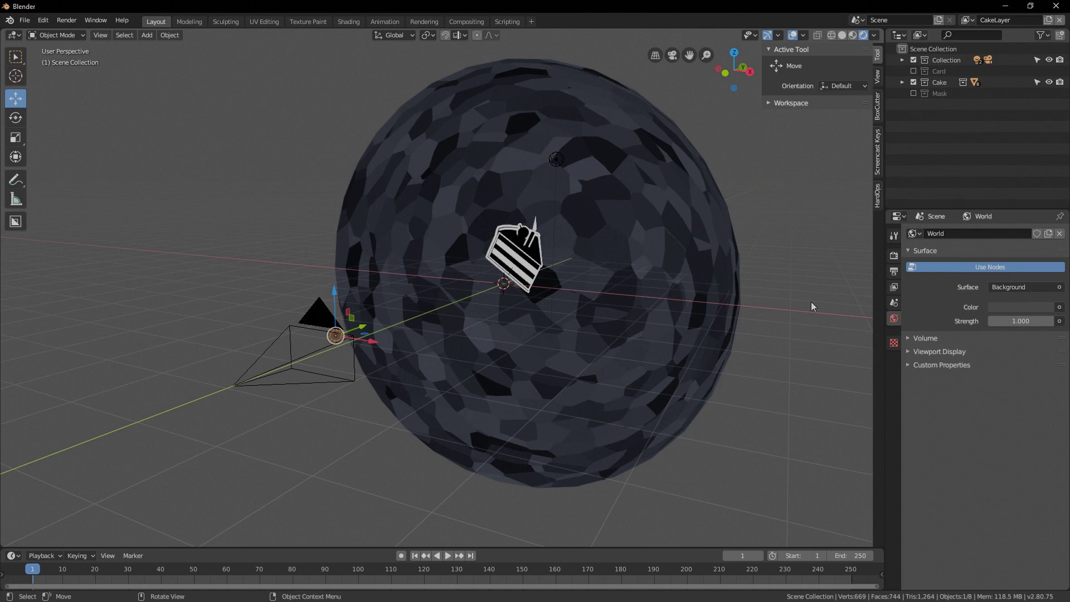
# - Turn on the transparent film background in the render settings and check the hemisphere in the viewport
pyautogui.click(893, 255)
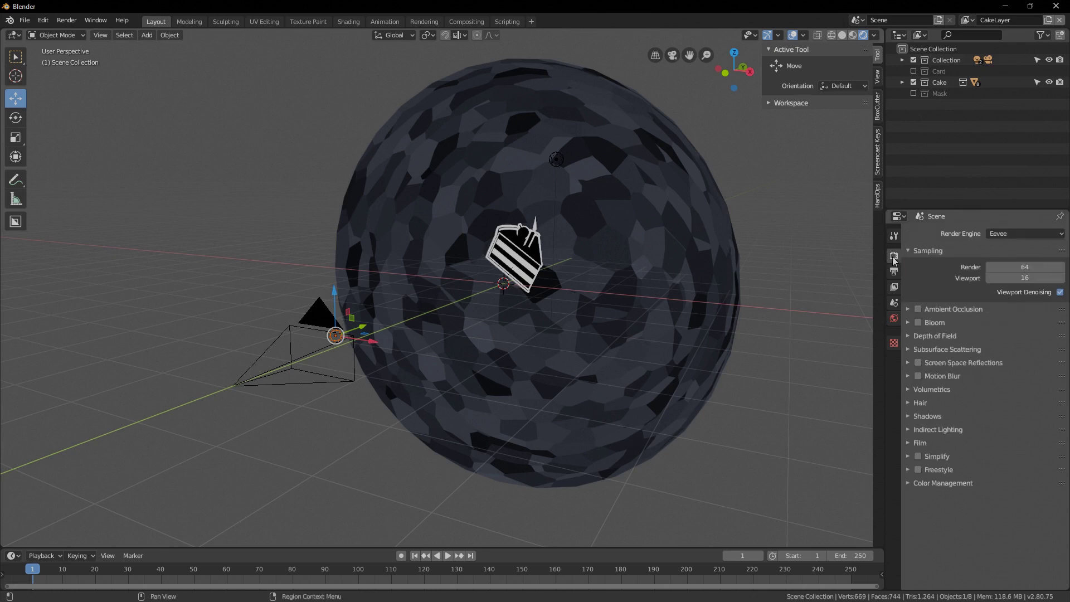
pyautogui.click(908, 442)
pyautogui.click(1048, 472)
pyautogui.moveTo(755, 356); pyautogui.dragTo(564, 305, button='middle')
pyautogui.scroll(2, 606, 271)
pyautogui.moveTo(606, 276); pyautogui.dragTo(583, 291, button='middle')
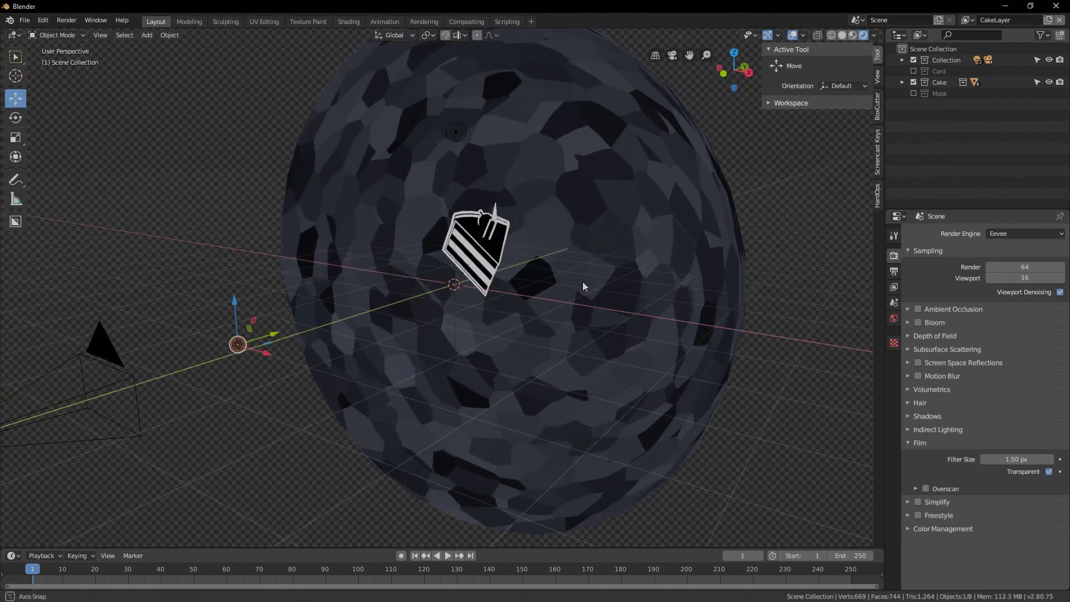
# - Render the scene, examine the MaskLayer, CakeLayer and CardLayer results one by one, and close the render
pyautogui.press('F12')
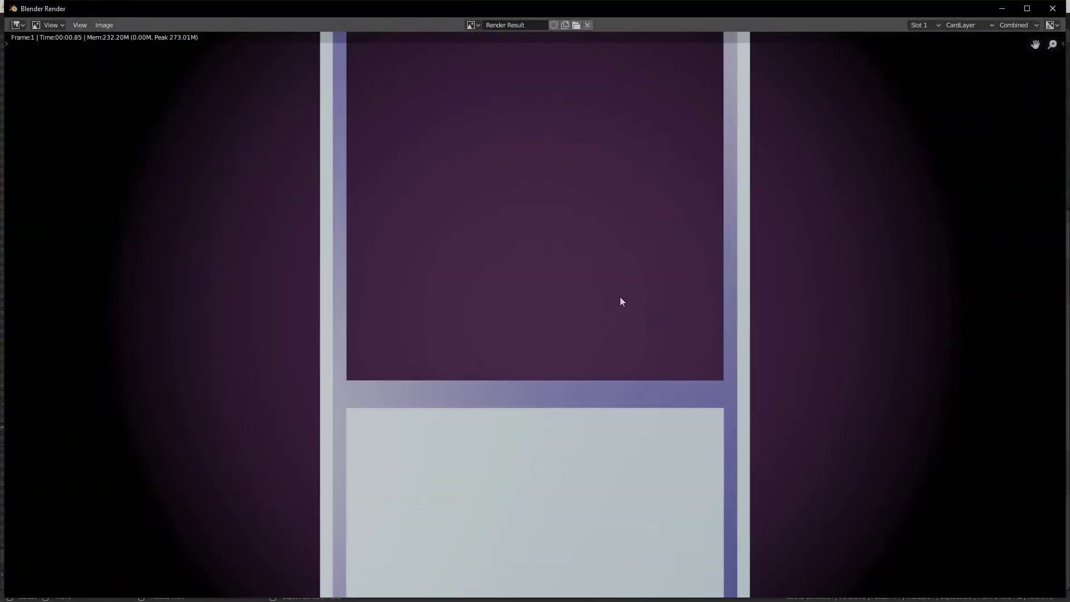
pyautogui.scroll(-2, 620, 297)
pyautogui.scroll(1, 623, 296)
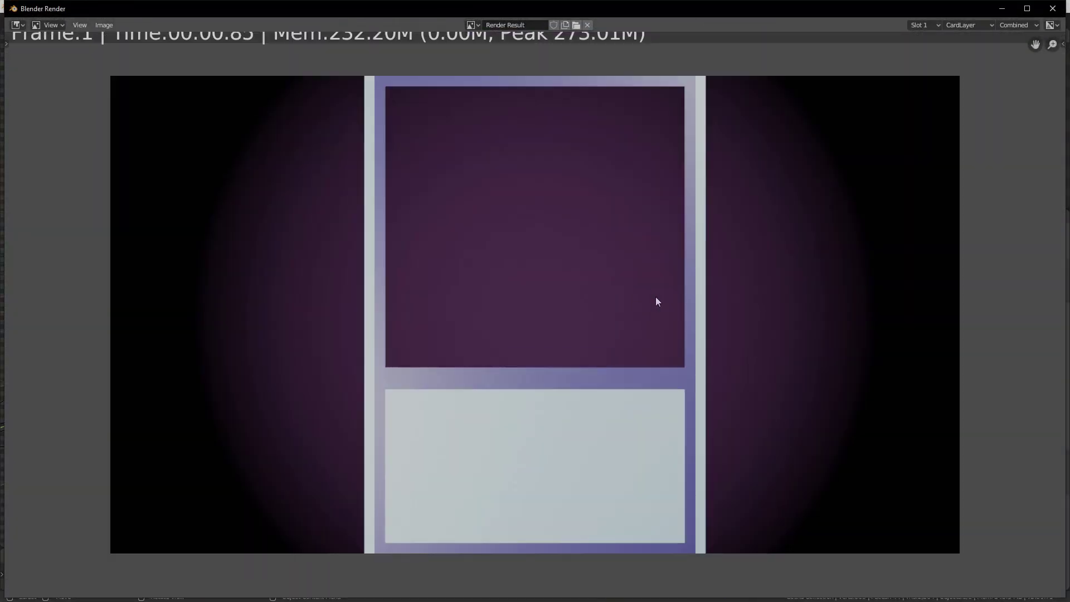
pyautogui.click(978, 25)
pyautogui.click(975, 54)
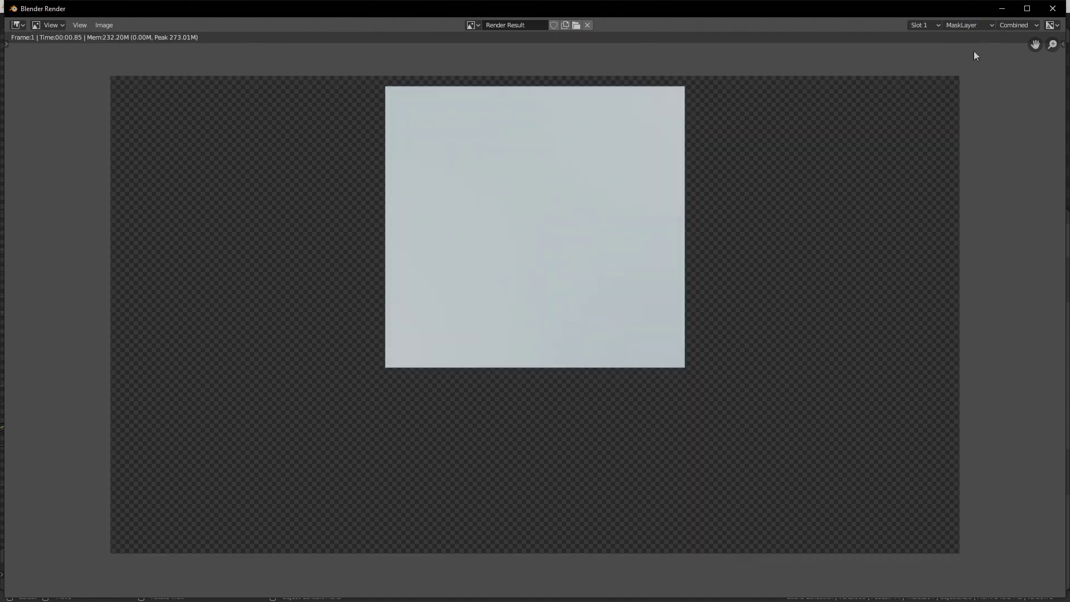
pyautogui.click(972, 26)
pyautogui.click(968, 63)
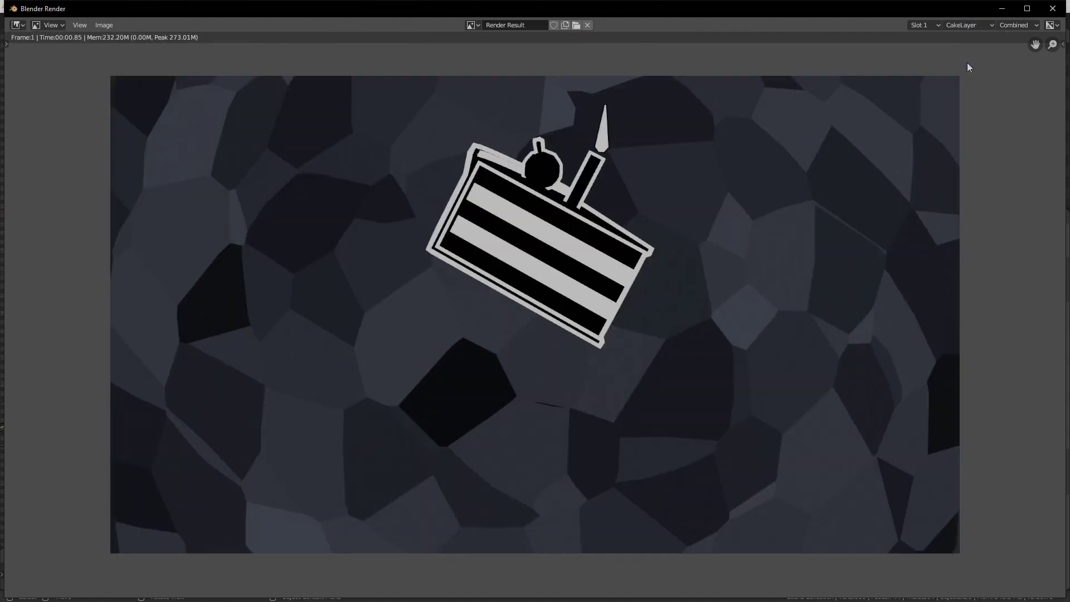
pyautogui.click(975, 28)
pyautogui.click(971, 75)
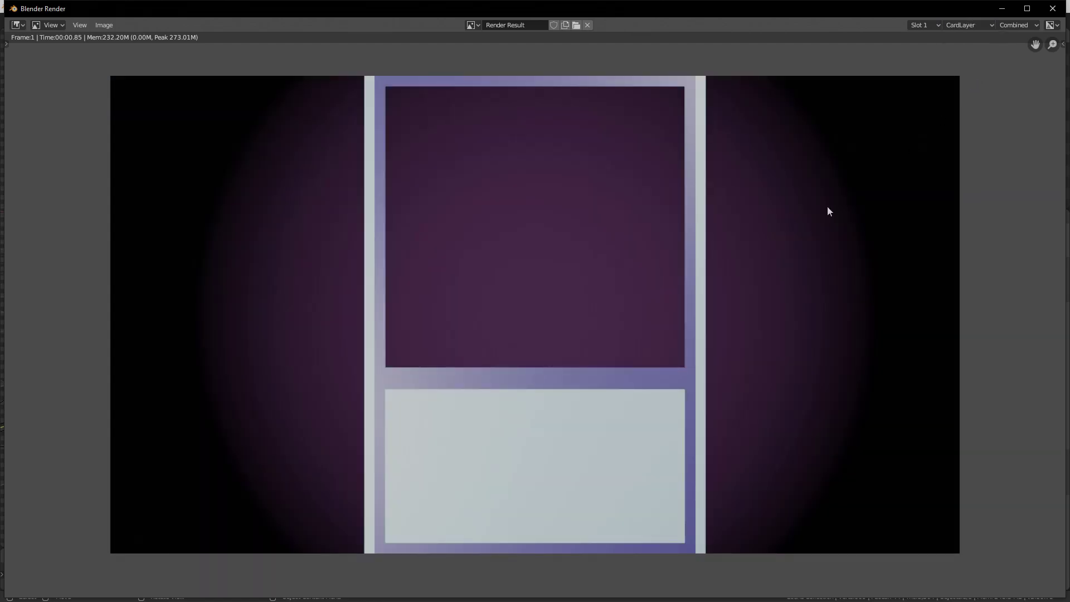
pyautogui.press('Escape')
# - In camera view with CardLayer active, move the camera back 2.5 m along its local Z so the whole card fits the frame
pyautogui.scroll(-4, 424, 290)
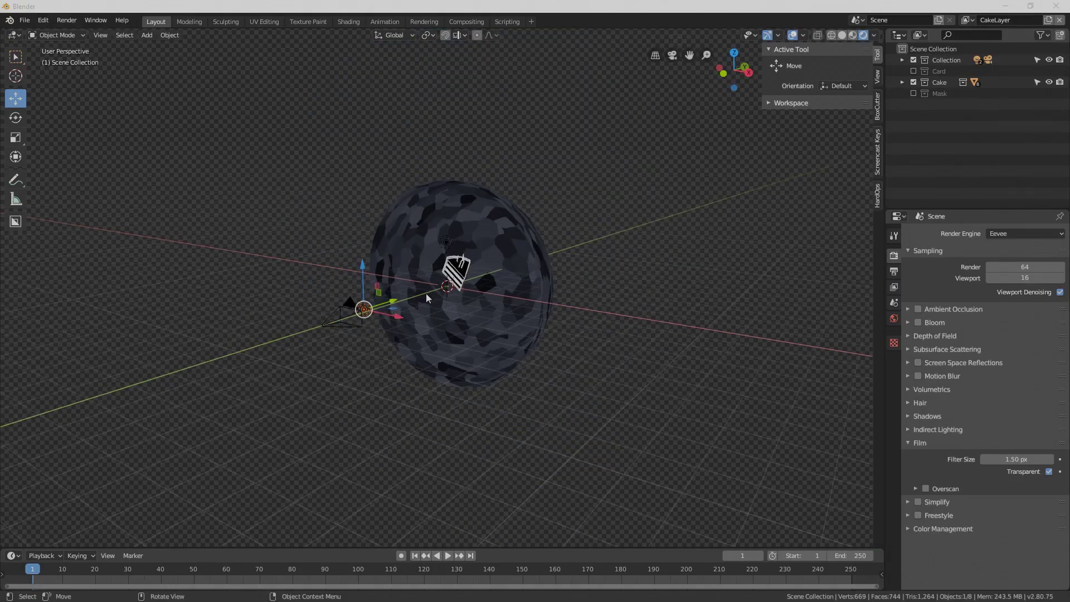
pyautogui.click(440, 377)
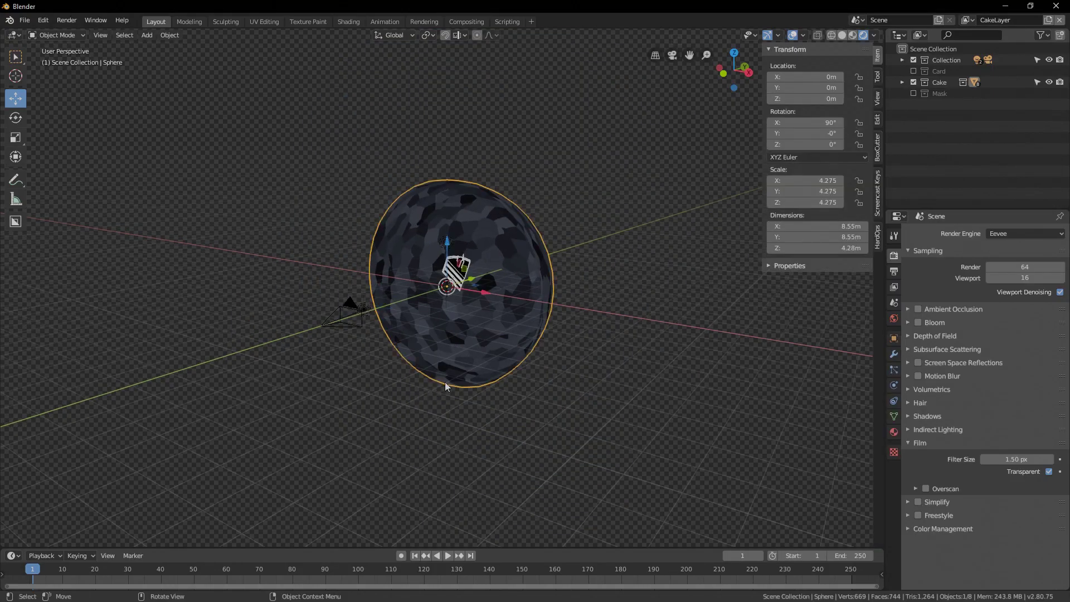
pyautogui.press('KP_0')
pyautogui.scroll(-3, 522, 314)
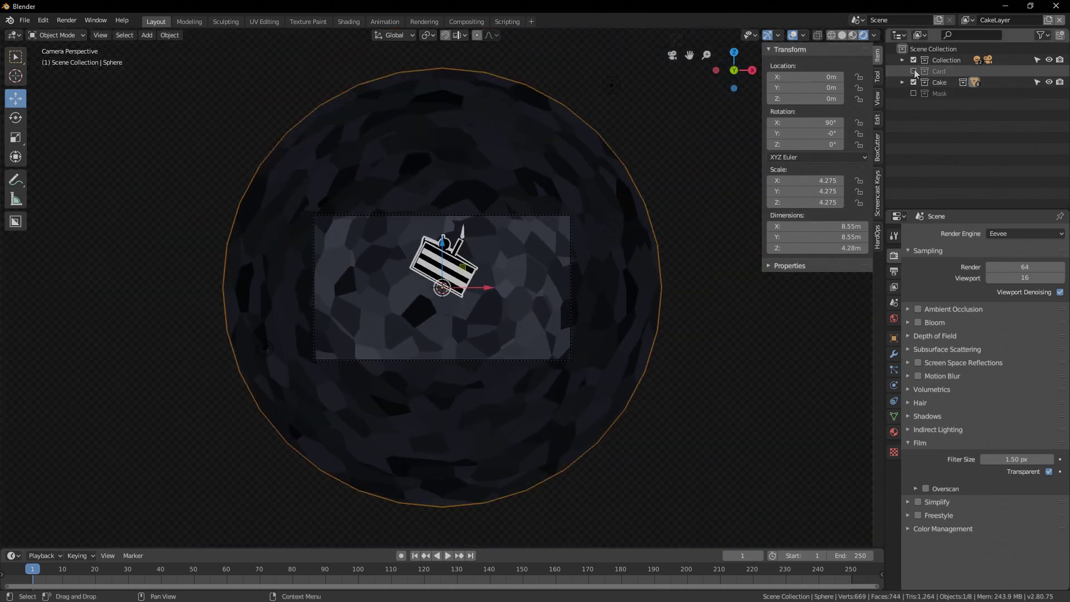
pyautogui.click(969, 24)
pyautogui.click(920, 46)
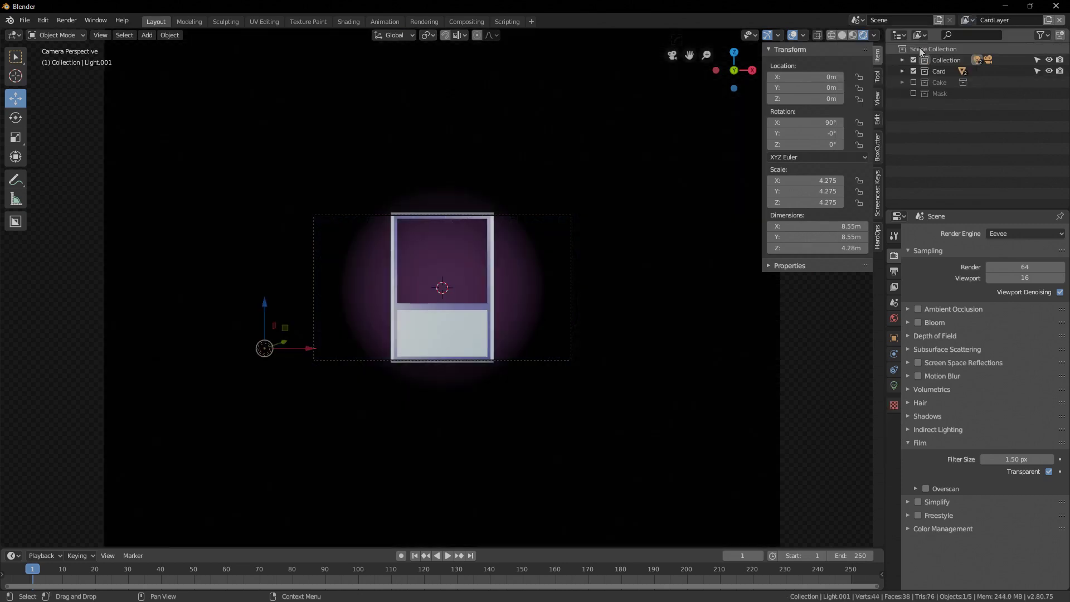
pyautogui.click(571, 345)
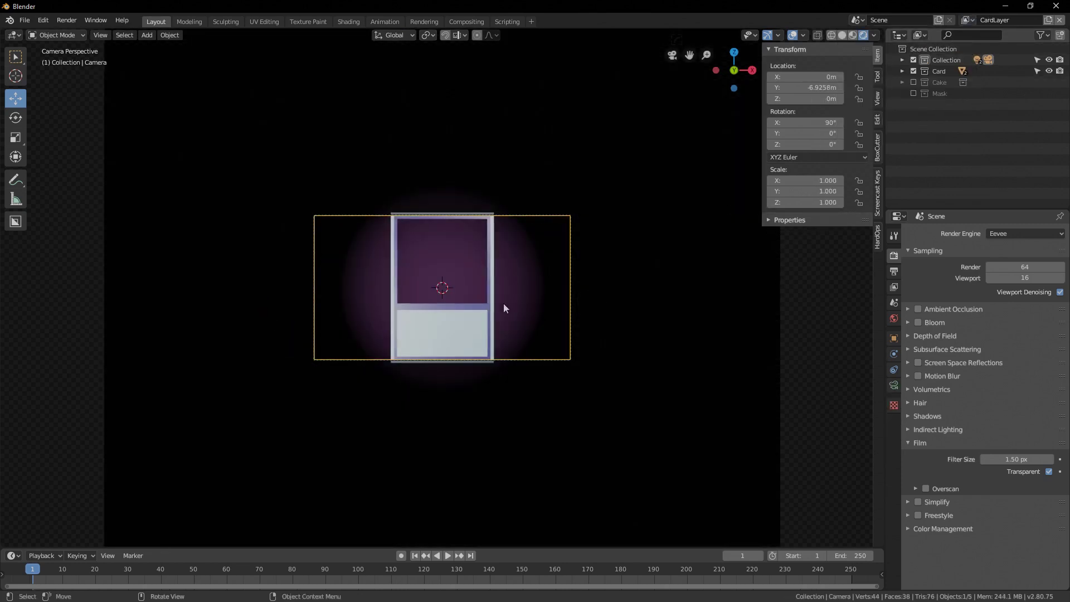
pyautogui.press('g')
pyautogui.press('z')
pyautogui.press('z')
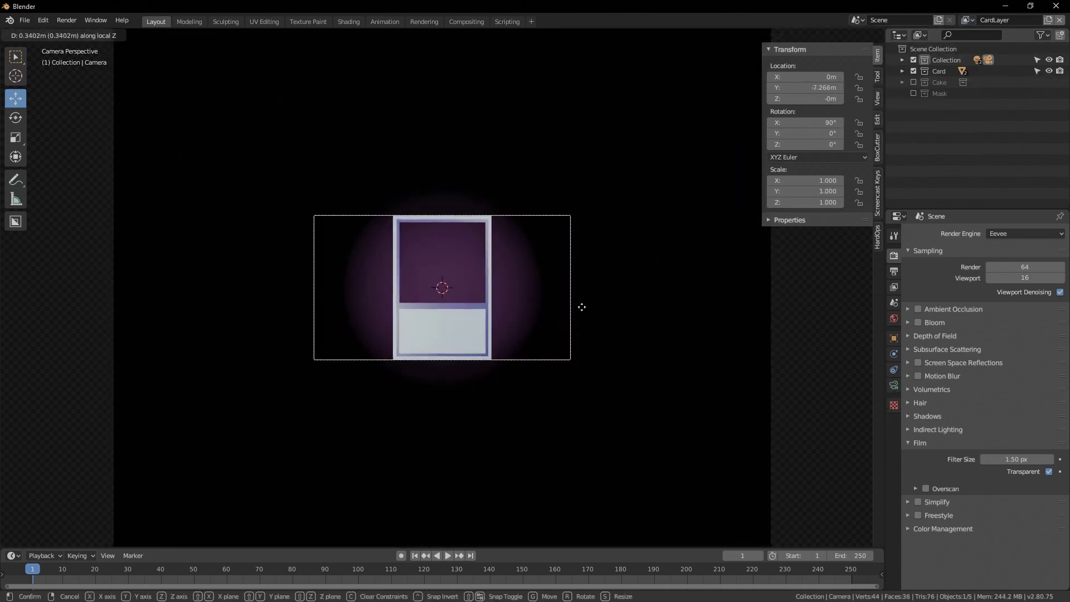
pyautogui.click(614, 336)
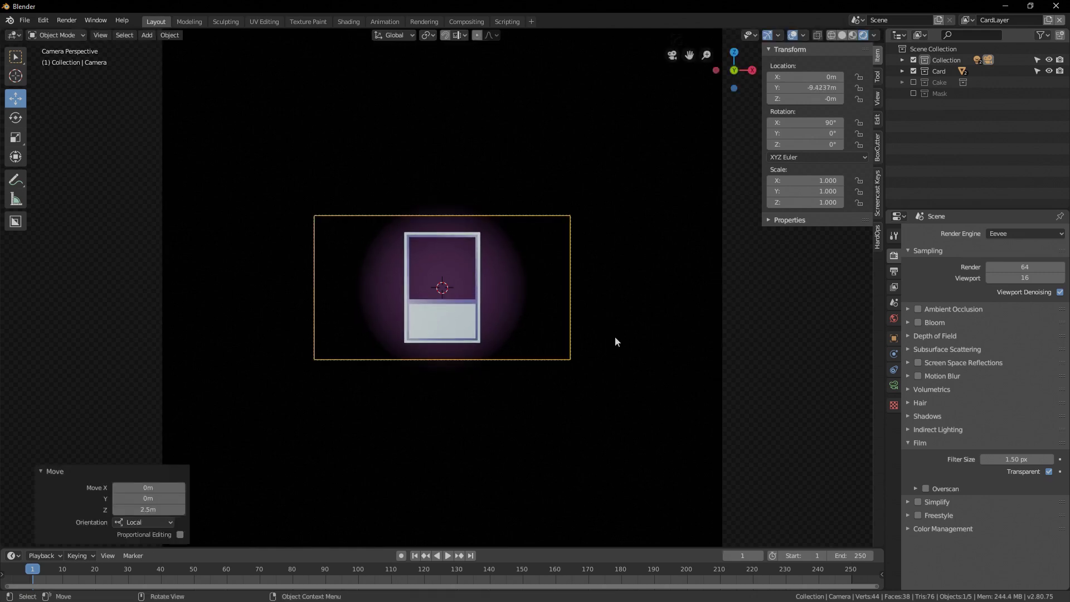
# - Render again with the moved camera, compare the MaskLayer, CardLayer and CakeLayer results, and close the render
pyautogui.press('F12')
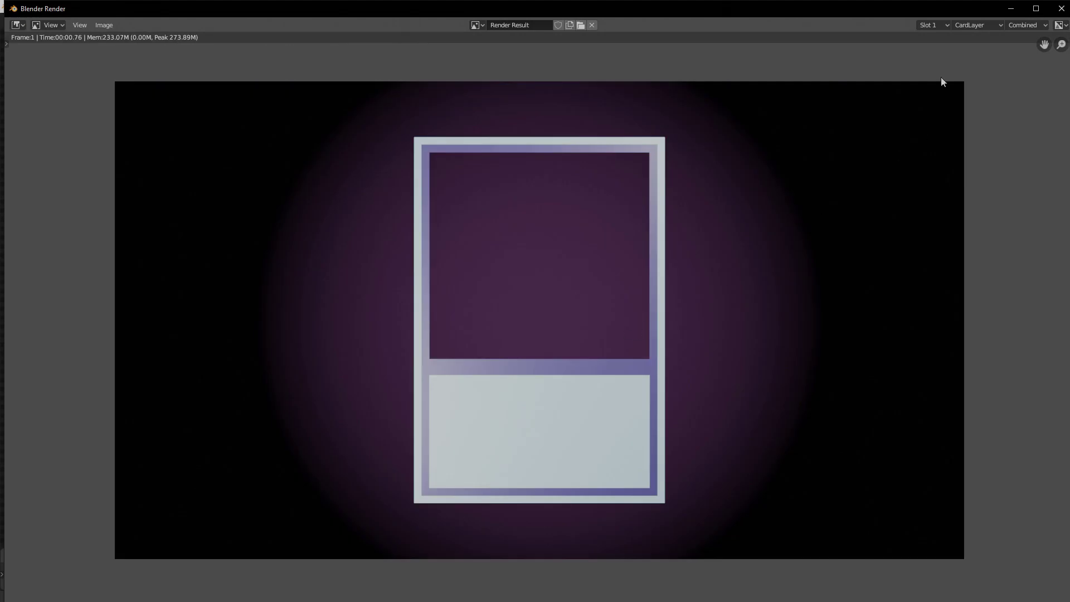
pyautogui.click(977, 25)
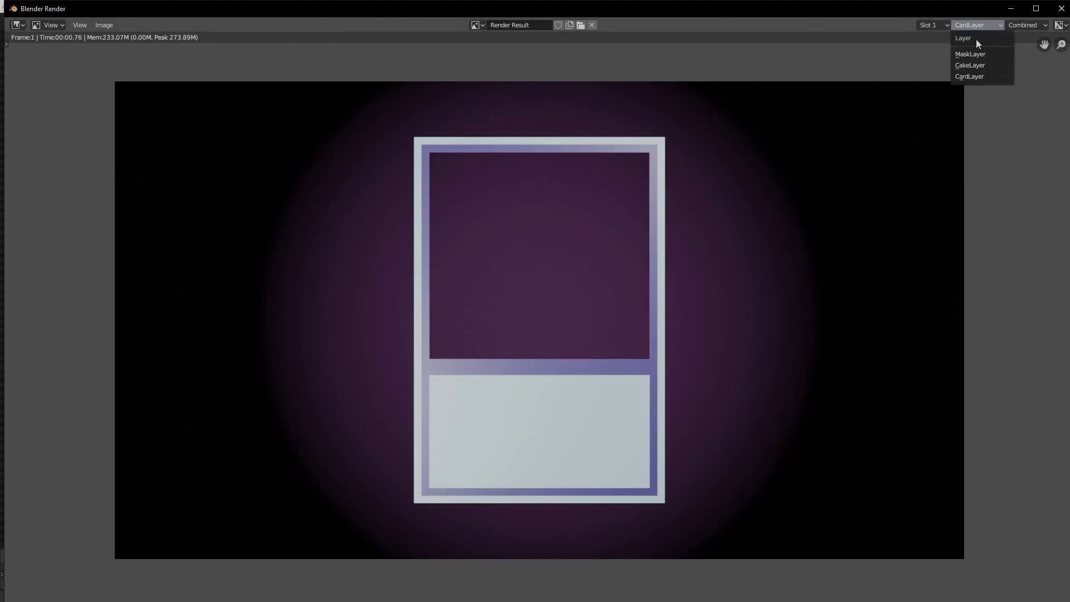
pyautogui.click(976, 54)
pyautogui.click(979, 27)
pyautogui.click(977, 77)
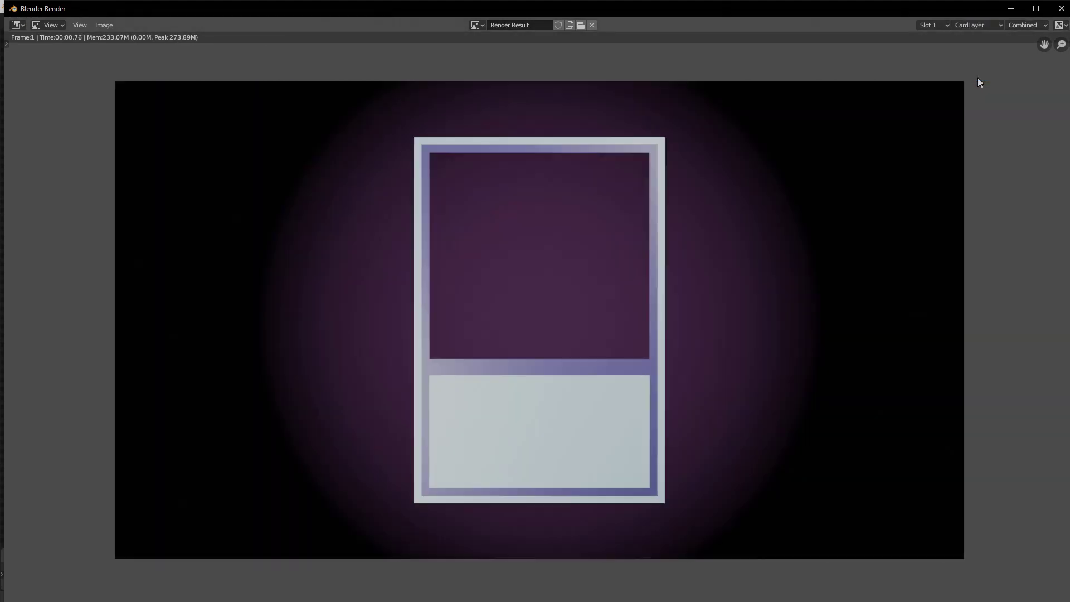
pyautogui.click(981, 28)
pyautogui.click(974, 65)
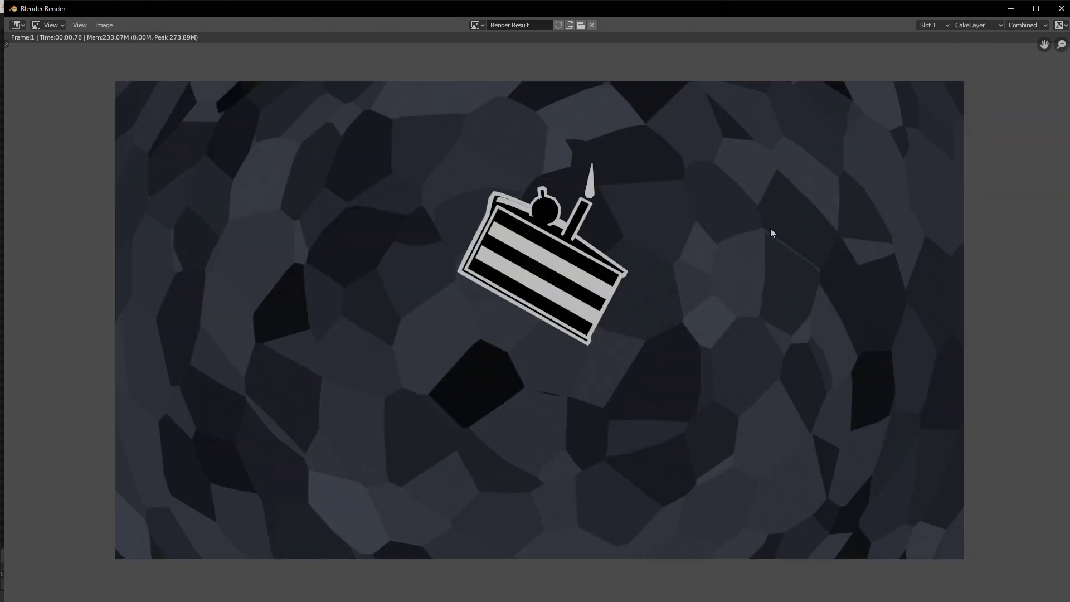
pyautogui.press('Escape')
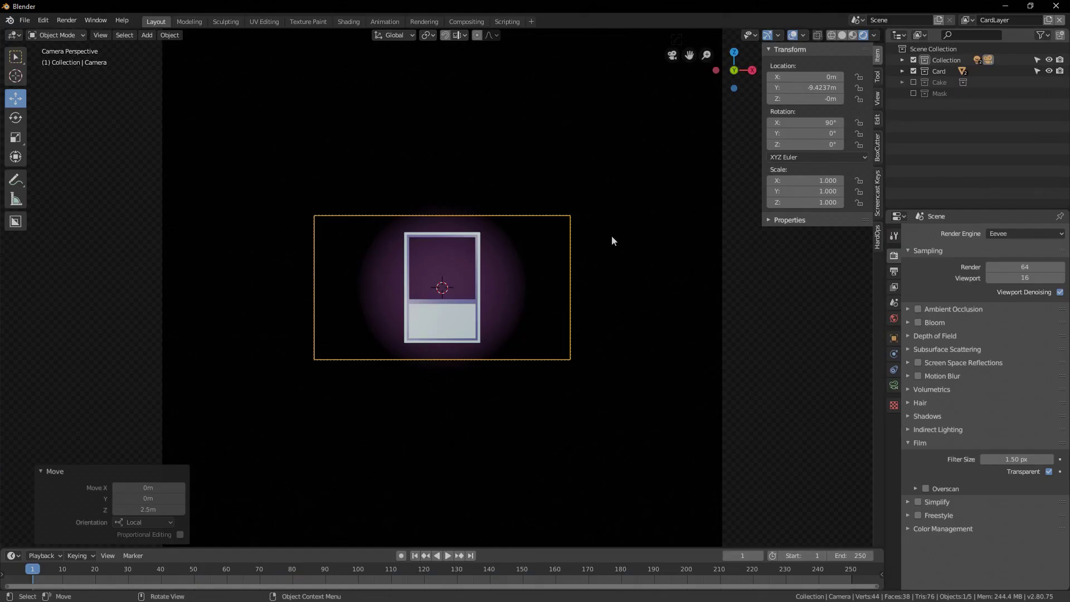
# - Switch to the Compositing workspace and enable nodes for the scene
pyautogui.moveTo(611, 241); pyautogui.dragTo(533, 161, button='middle')
pyautogui.click(462, 21)
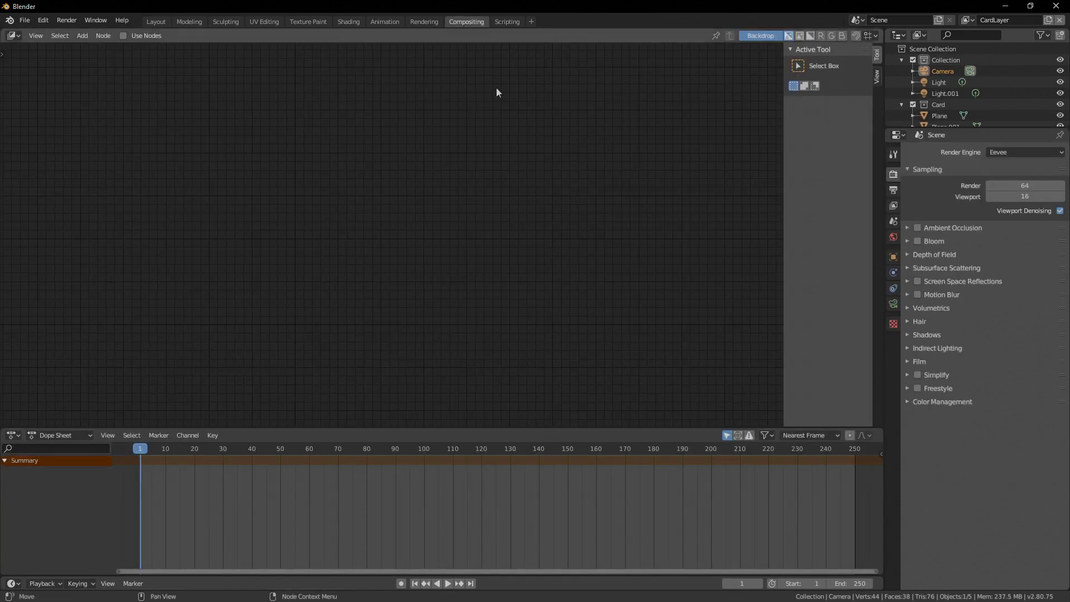
pyautogui.click(125, 35)
pyautogui.press('Home')
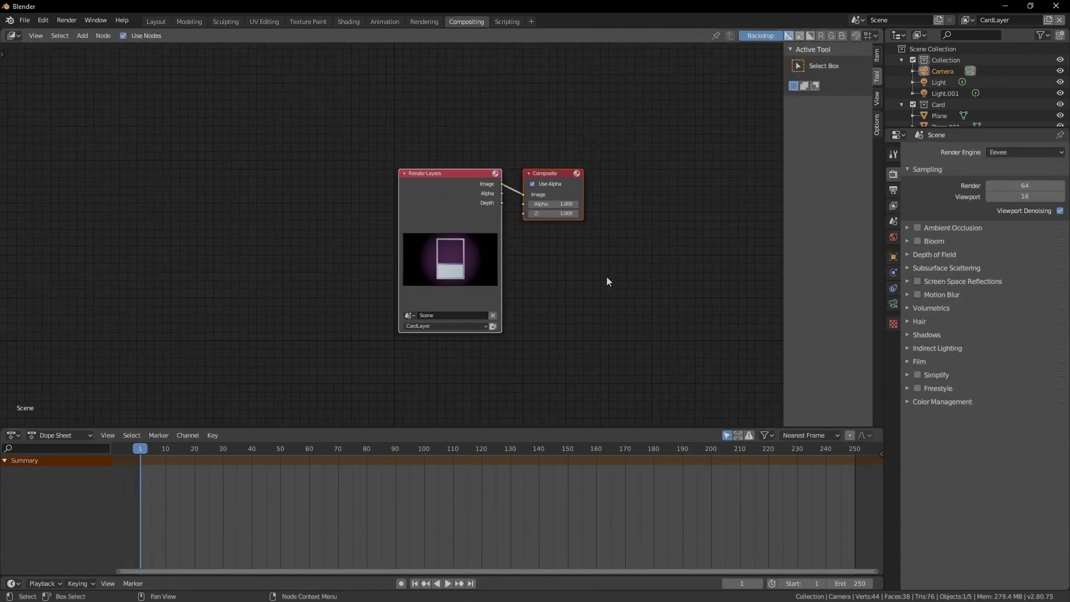
pyautogui.scroll(3, 599, 278)
# - Move the CardLayer Render Layers node well away from the Composite node to leave room for nodes between them
pyautogui.press('Home')
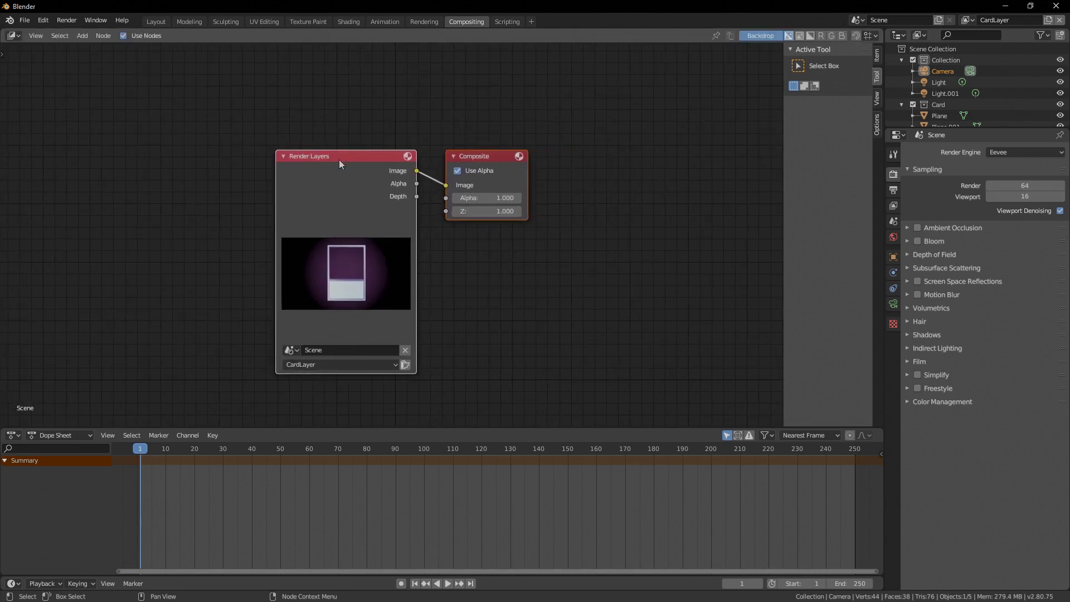
pyautogui.keyDown('ctrl'); pyautogui.scroll(4, 516, 245); pyautogui.keyUp('ctrl')
pyautogui.moveTo(399, 150); pyautogui.dragTo(106, 134)
pyautogui.press('Home')
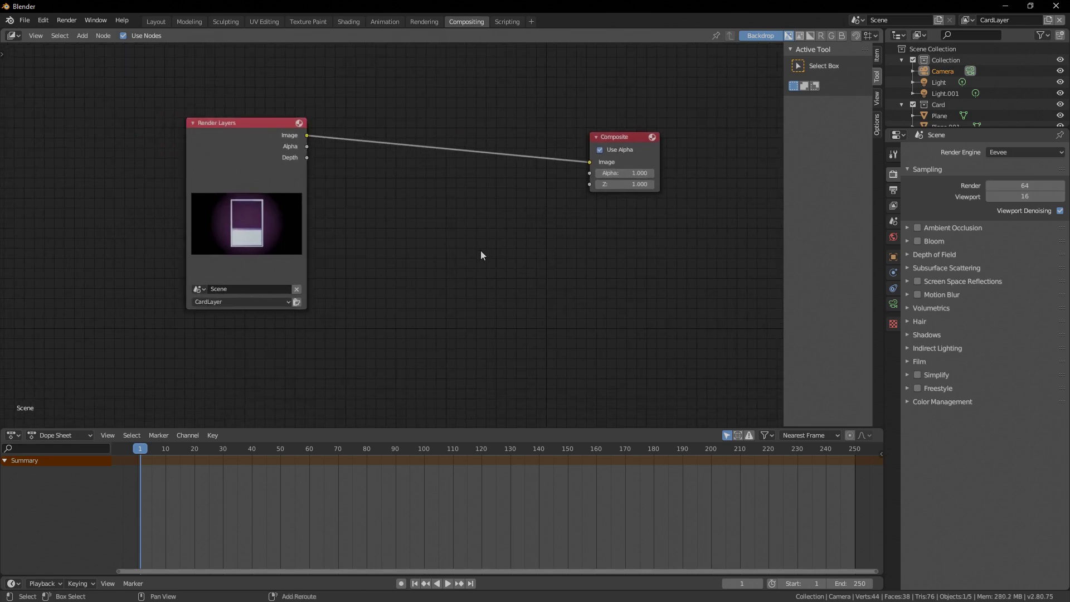
# - Add a Viewer node below the Composite node and link the Render Layers Image output to it
pyautogui.hotkey('shift', 'a')
pyautogui.moveTo(479, 217)
pyautogui.moveTo(454, 228)
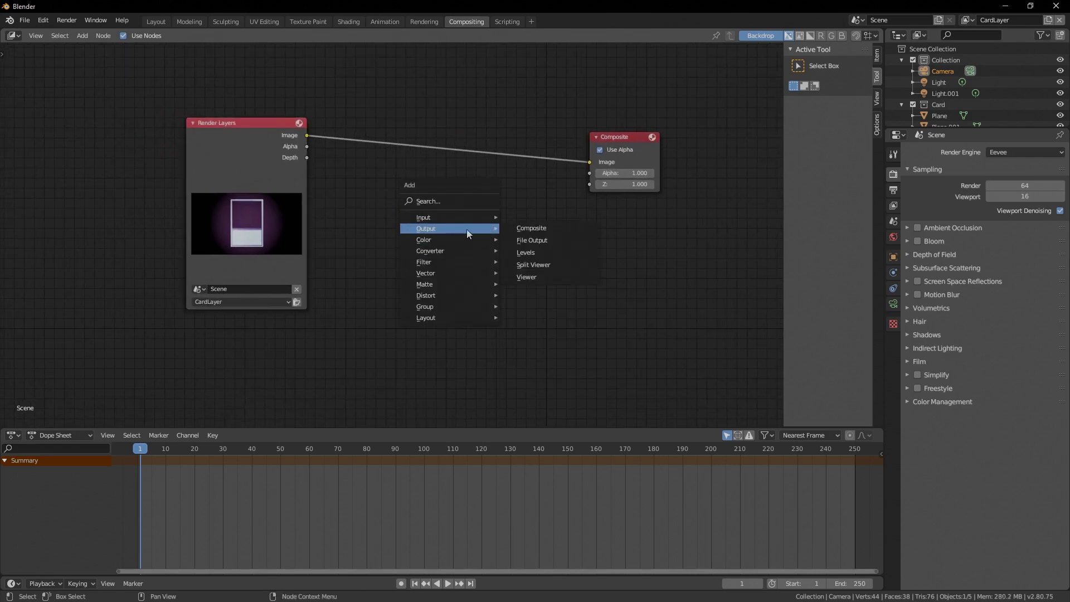
pyautogui.click(527, 278)
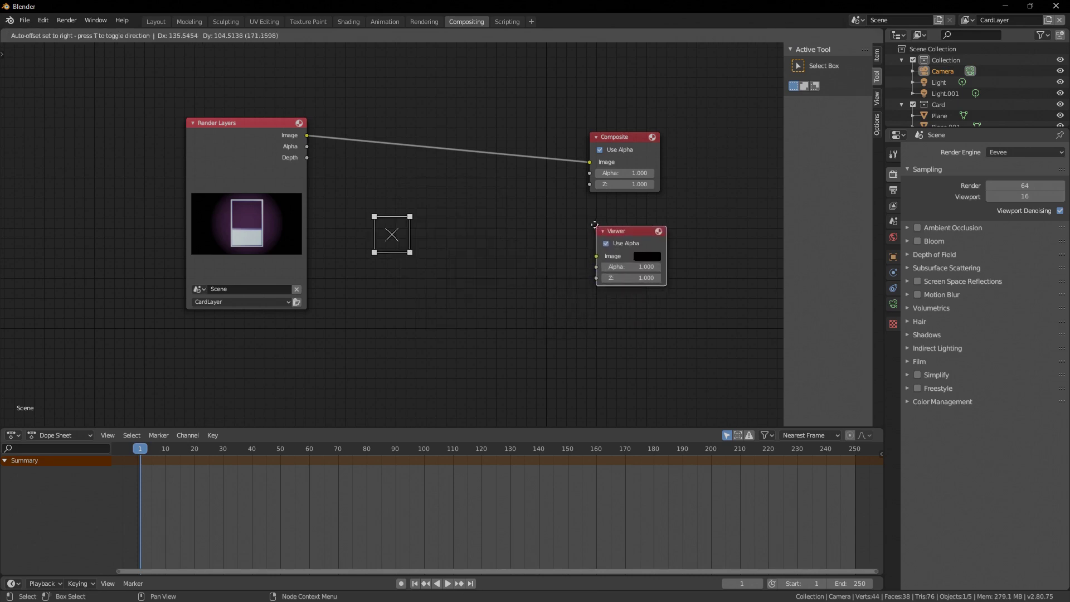
pyautogui.click(591, 234)
pyautogui.moveTo(308, 136); pyautogui.dragTo(583, 254)
pyautogui.scroll(-2, 453, 221)
pyautogui.scroll(1, 487, 295)
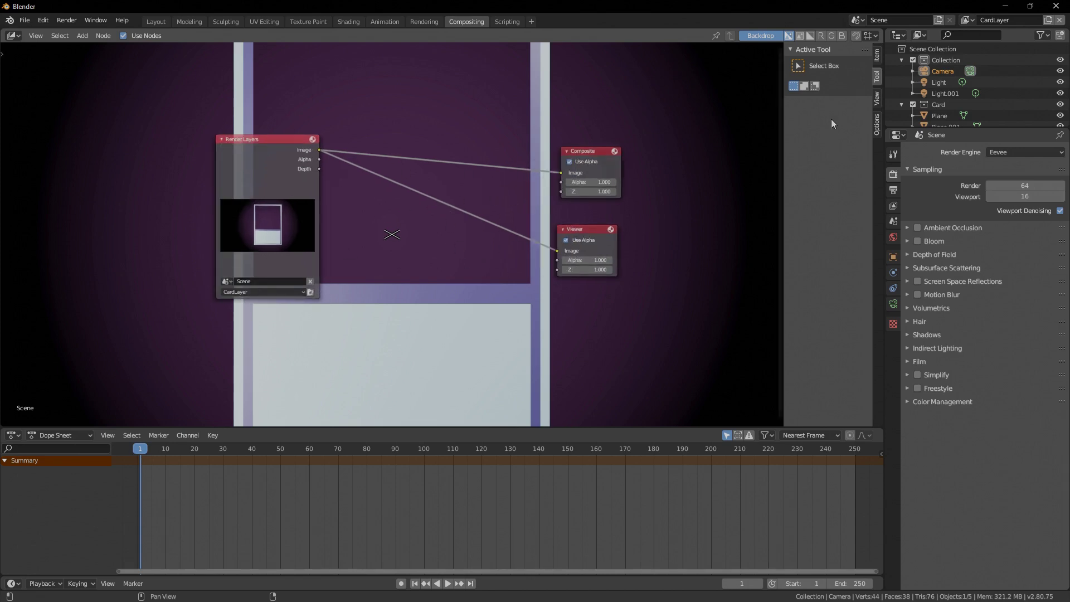
# - Set the compositor backdrop zoom to 0.52 so the whole image fits behind the nodes
pyautogui.click(877, 103)
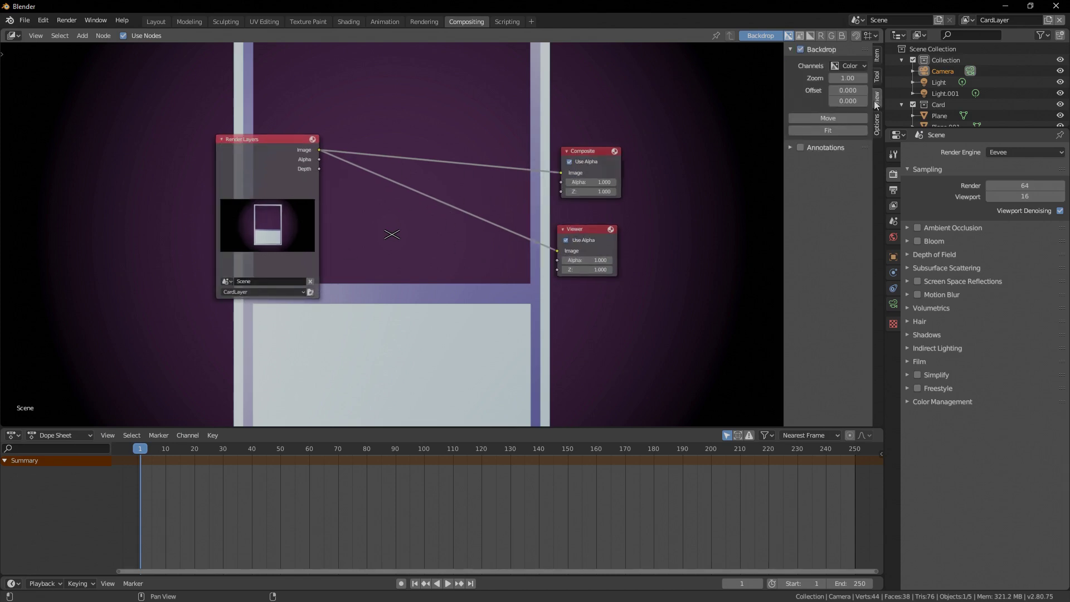
pyautogui.moveTo(847, 78); pyautogui.dragTo(788, 78)
pyautogui.moveTo(453, 264)
pyautogui.mouseDown(button='middle')
pyautogui.moveTo(523, 243)
pyautogui.moveTo(457, 261)
pyautogui.mouseUp(button='middle')
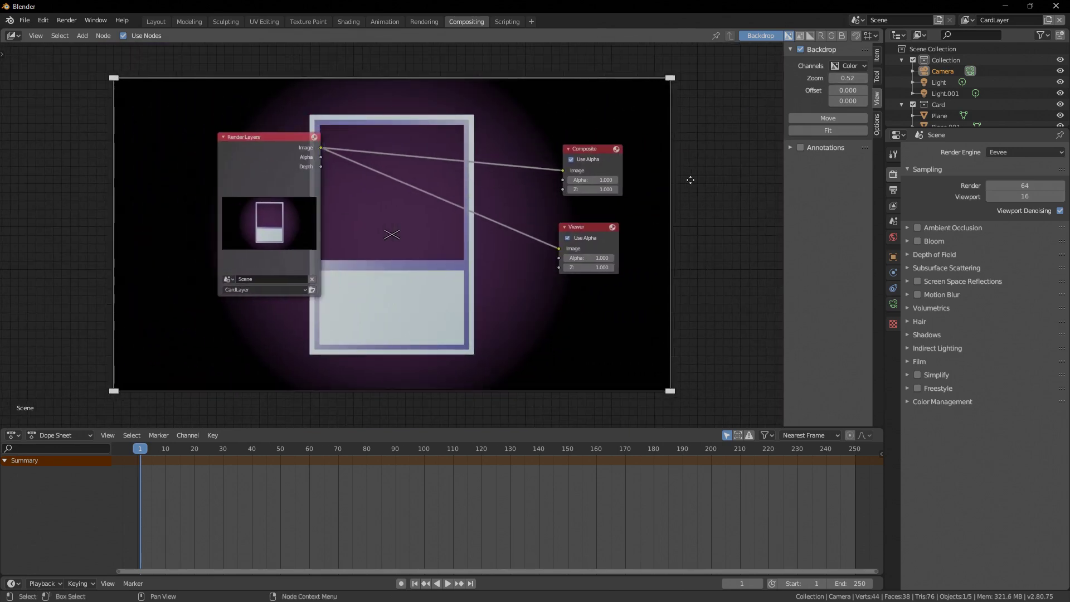
pyautogui.moveTo(697, 179); pyautogui.dragTo(647, 195, button='middle')
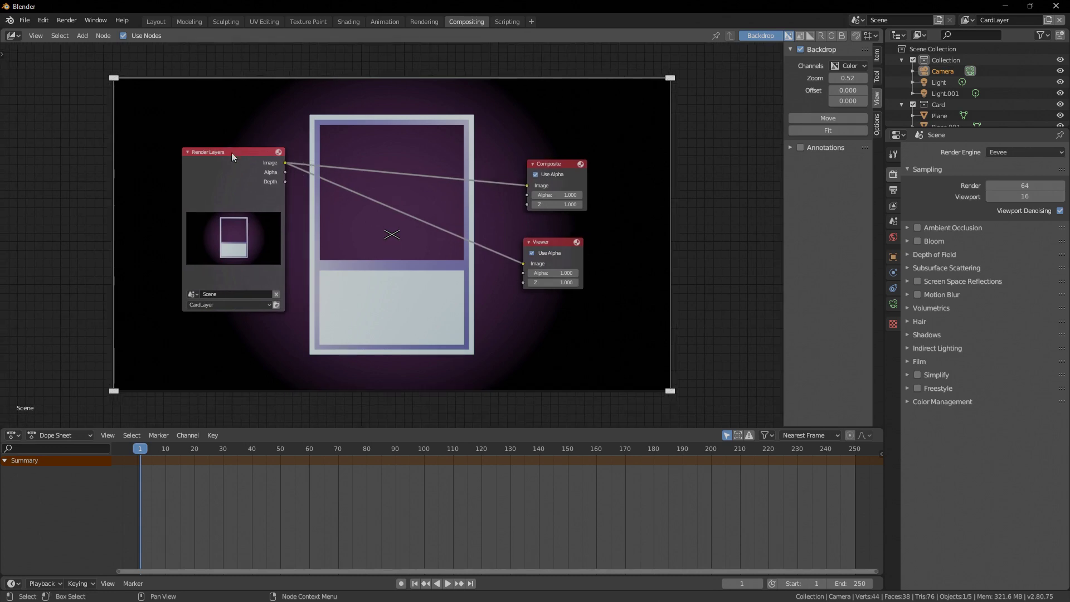
# - Reposition the Render Layers node and duplicate it twice, placing one copy below it and one above it
pyautogui.scroll(-1, 231, 152)
pyautogui.moveTo(258, 171); pyautogui.dragTo(227, 97)
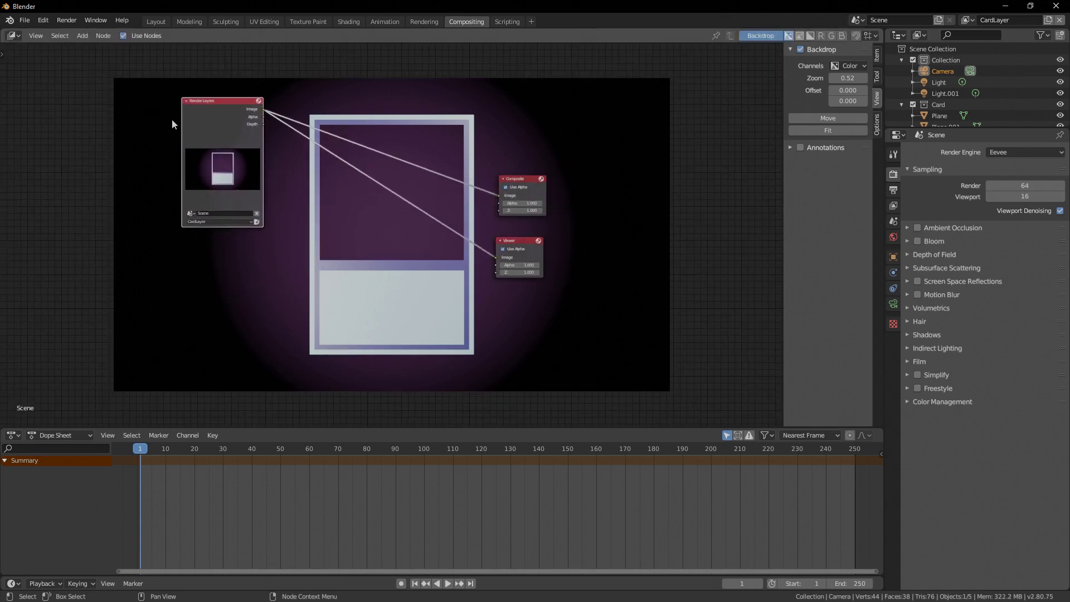
pyautogui.hotkey('shift', 'd')
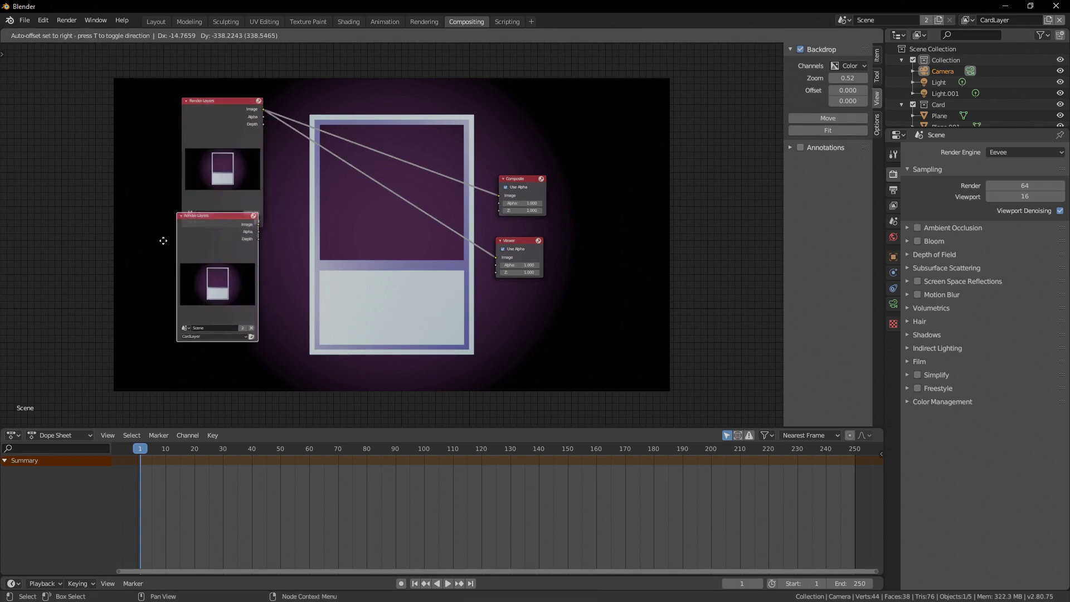
pyautogui.click(165, 257)
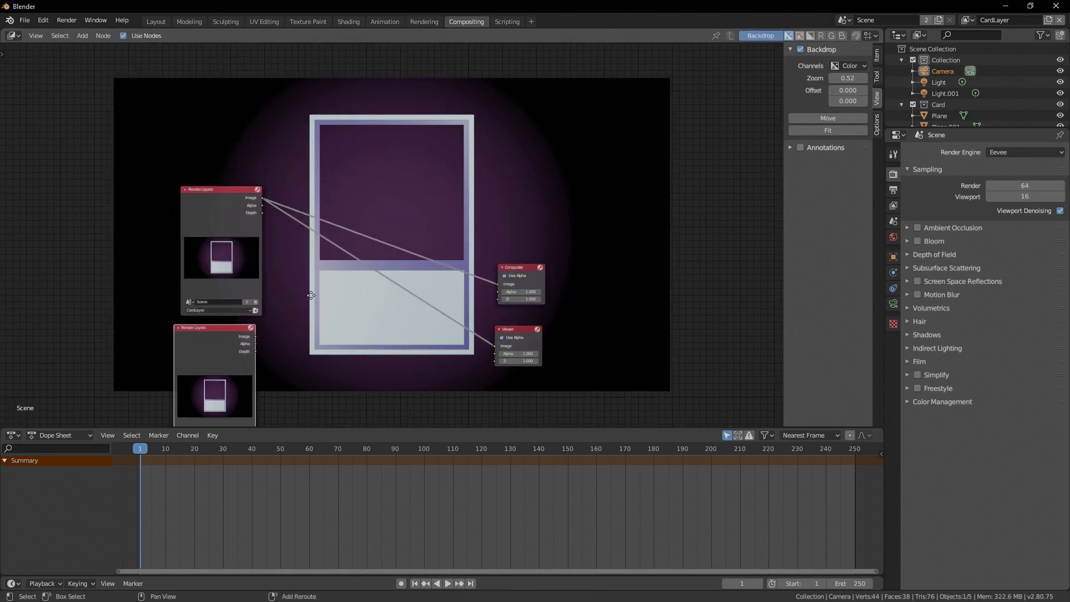
pyautogui.hotkey('shift', 'd')
pyautogui.click(318, 396)
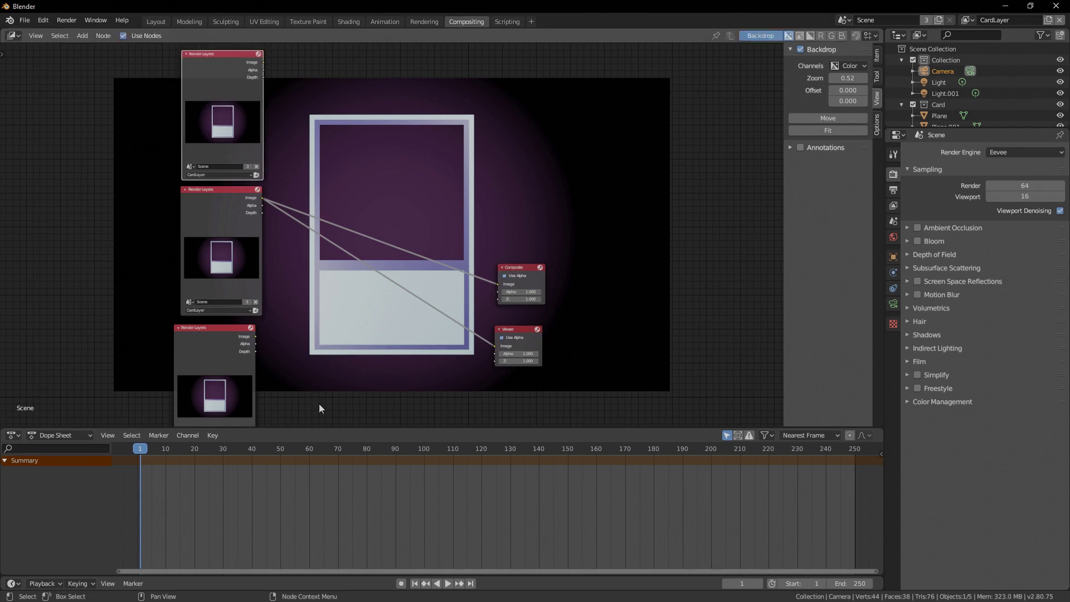
# - Assign CardLayer to the upper Render Layers node, CakeLayer to the middle one and MaskLayer to the lower one
pyautogui.scroll(1, 263, 261)
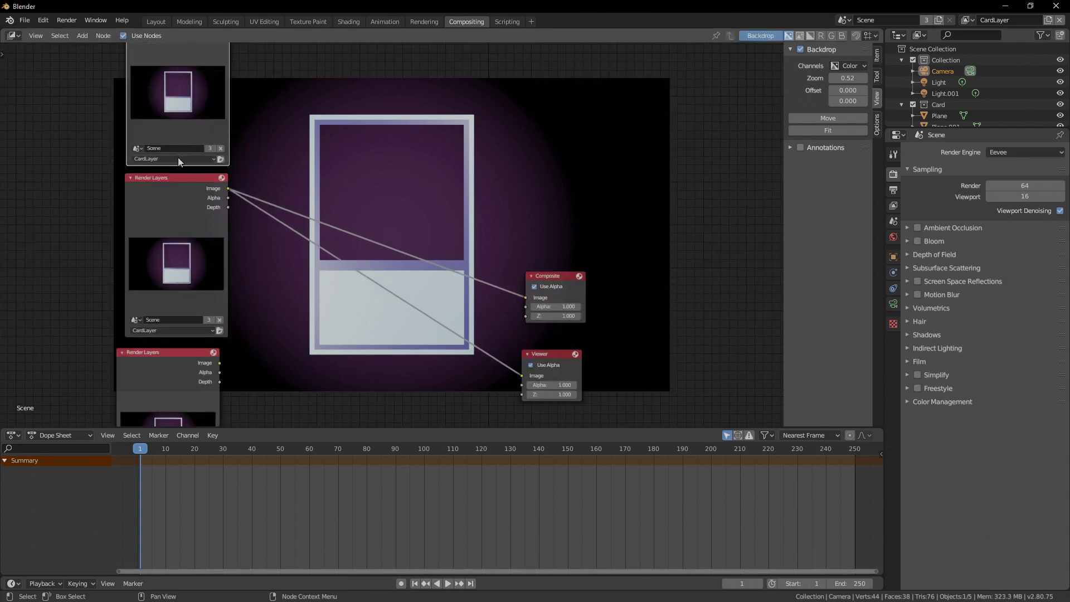
pyautogui.click(175, 159)
pyautogui.click(168, 166)
pyautogui.moveTo(278, 334); pyautogui.dragTo(303, 263, button='middle')
pyautogui.click(190, 260)
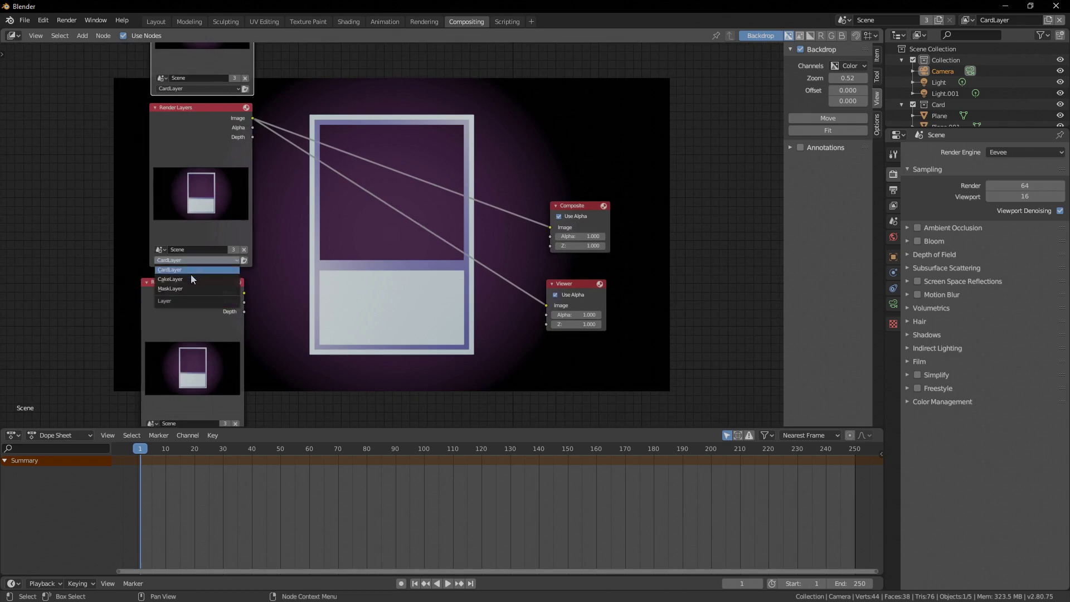
pyautogui.click(193, 279)
pyautogui.scroll(-1, 346, 313)
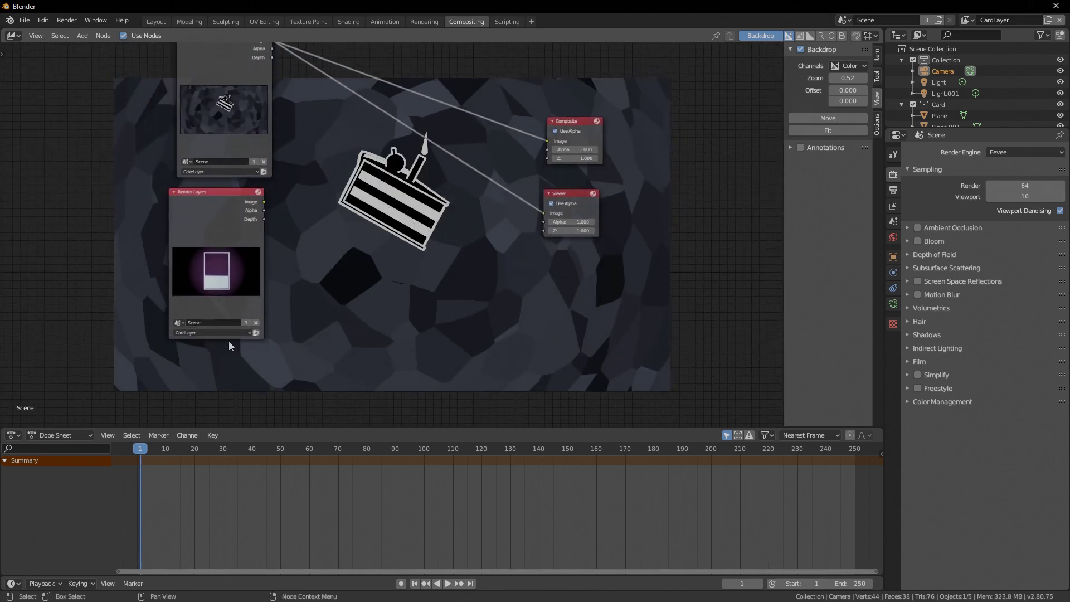
pyautogui.click(219, 332)
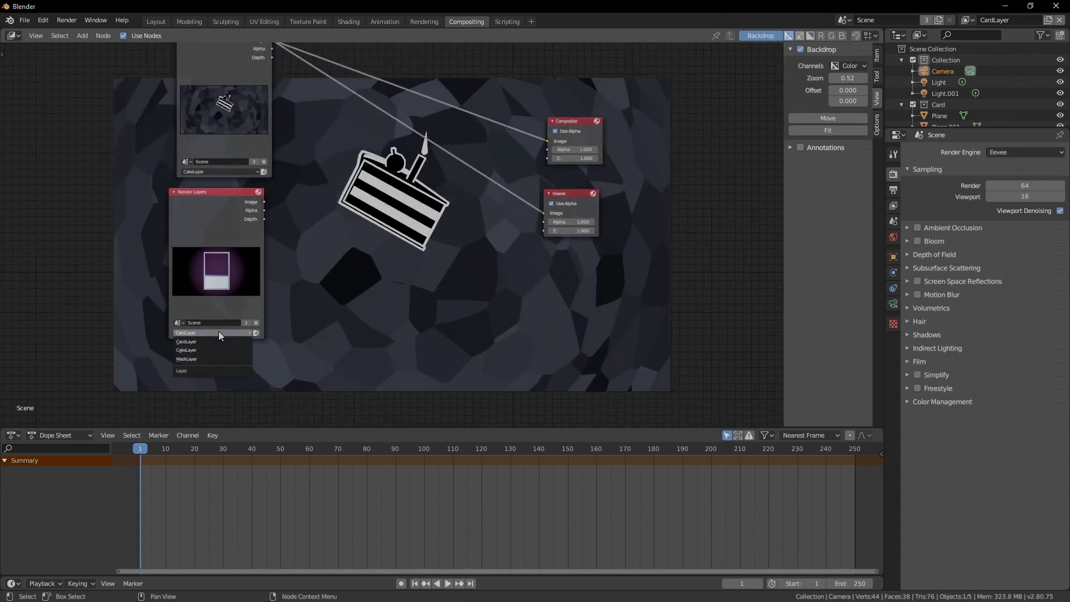
pyautogui.click(203, 359)
pyautogui.keyDown('shift'); pyautogui.scroll(3, 329, 292); pyautogui.keyUp('shift')
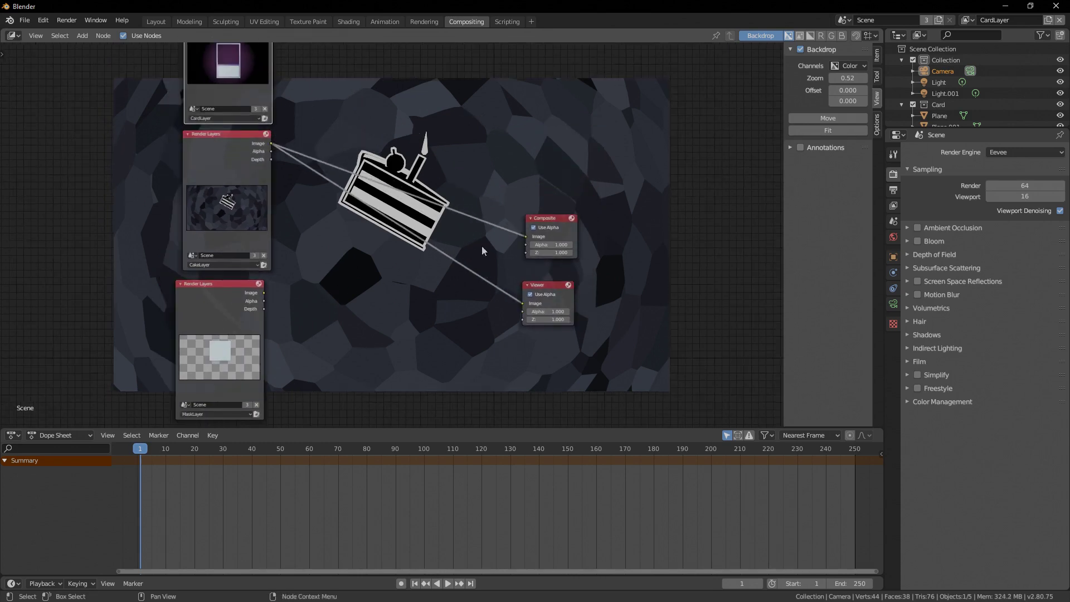
# - Move the Composite and Viewer nodes farther from the Render Layers nodes and add a Mix node in the gap
pyautogui.moveTo(554, 219); pyautogui.dragTo(638, 122)
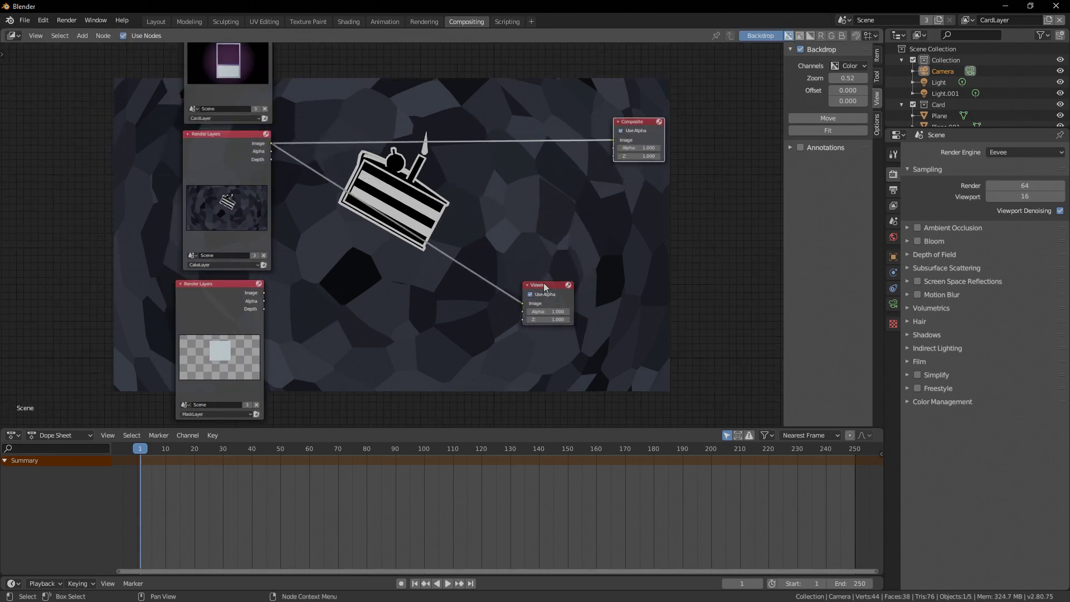
pyautogui.moveTo(545, 287); pyautogui.dragTo(663, 190)
pyautogui.moveTo(417, 127); pyautogui.dragTo(400, 208, button='middle')
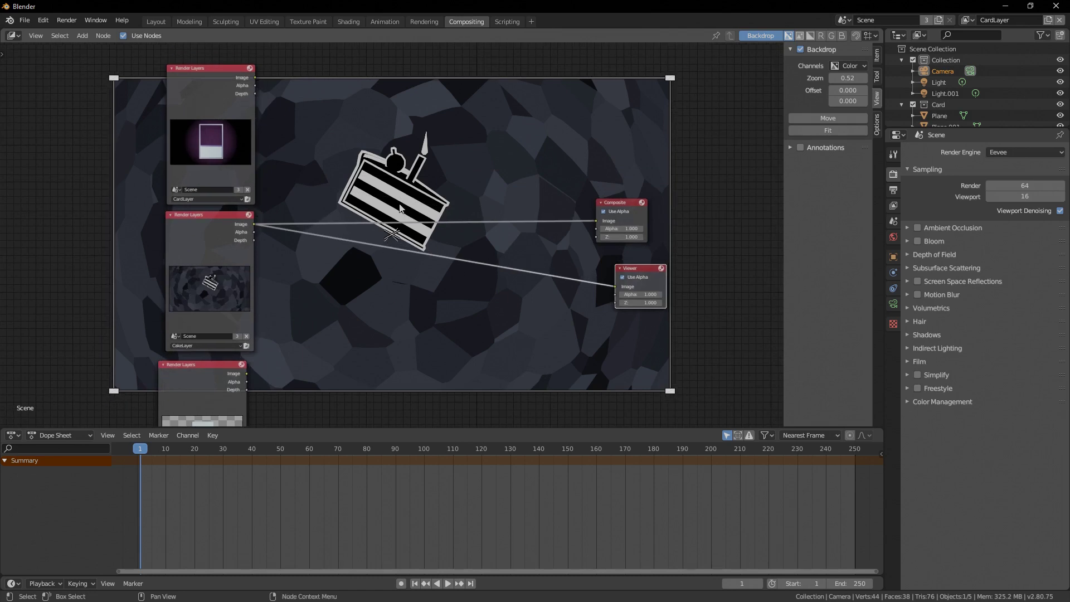
pyautogui.hotkey('shift', 'a')
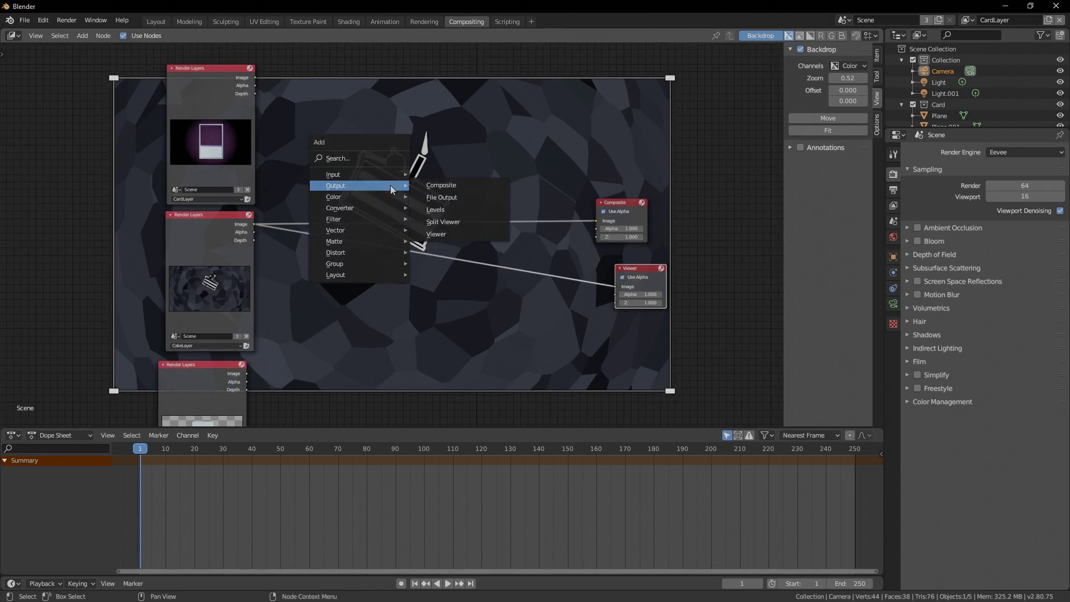
pyautogui.moveTo(376, 194)
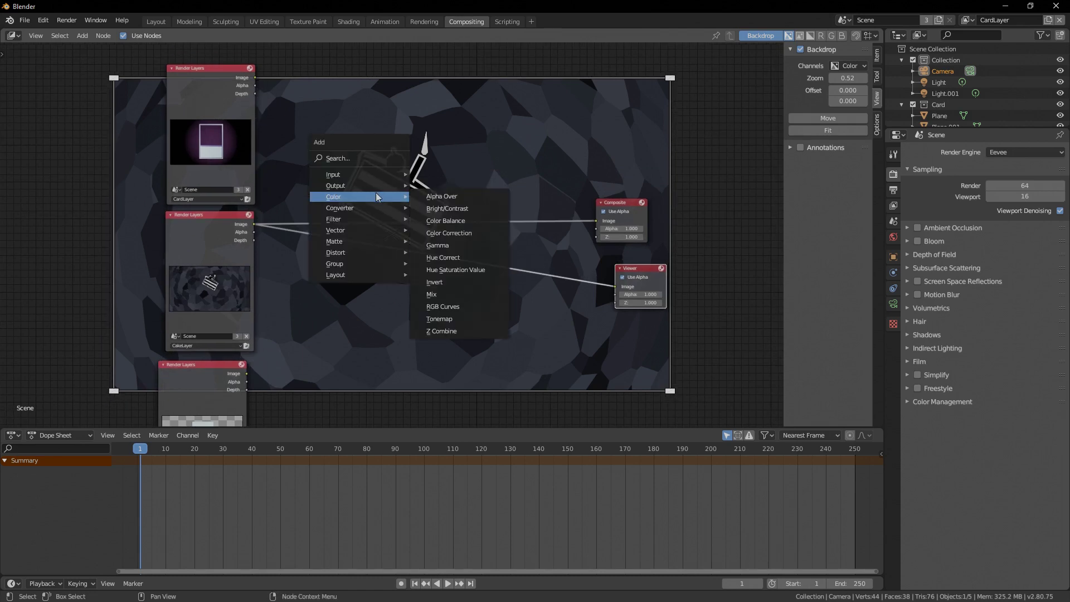
pyautogui.click(449, 293)
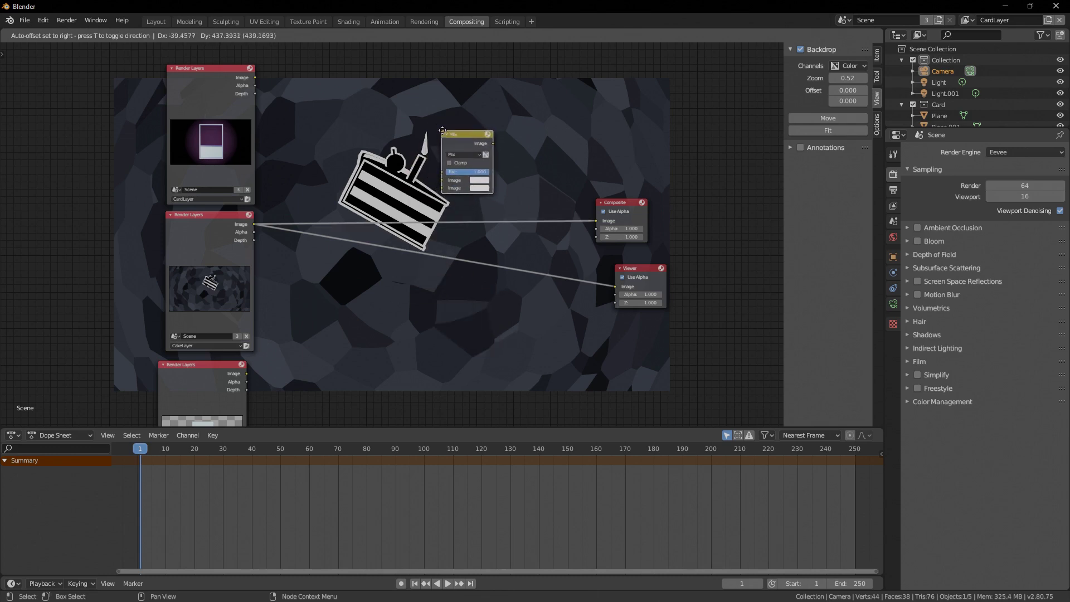
pyautogui.click(415, 112)
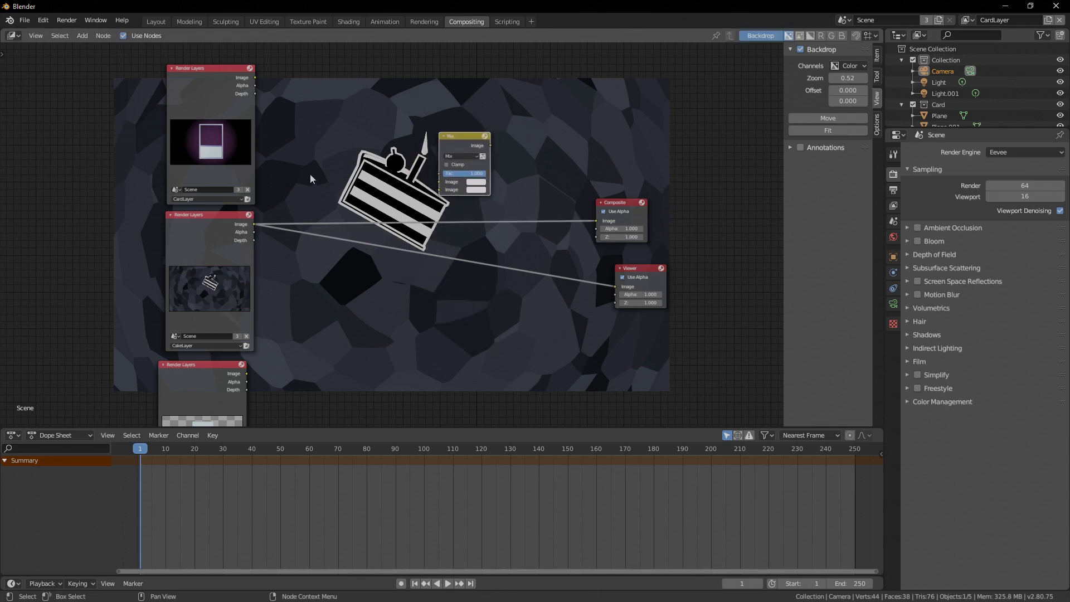
# - Link the CardLayer image to the Mix node's first Image input, the CakeLayer image to the second, and the Mix output to the Viewer
pyautogui.moveTo(255, 78); pyautogui.dragTo(438, 183)
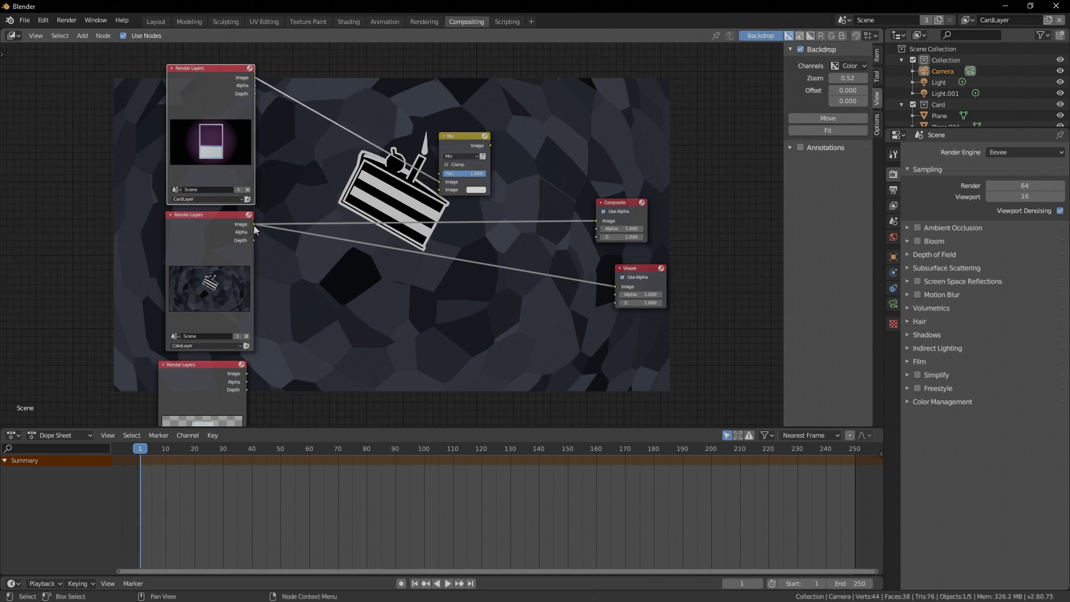
pyautogui.moveTo(254, 224); pyautogui.dragTo(440, 190)
pyautogui.moveTo(460, 137); pyautogui.dragTo(615, 286)
pyautogui.moveTo(439, 206); pyautogui.dragTo(468, 241)
pyautogui.keyDown('shift'); pyautogui.scroll(-2, 420, 329); pyautogui.keyUp('shift')
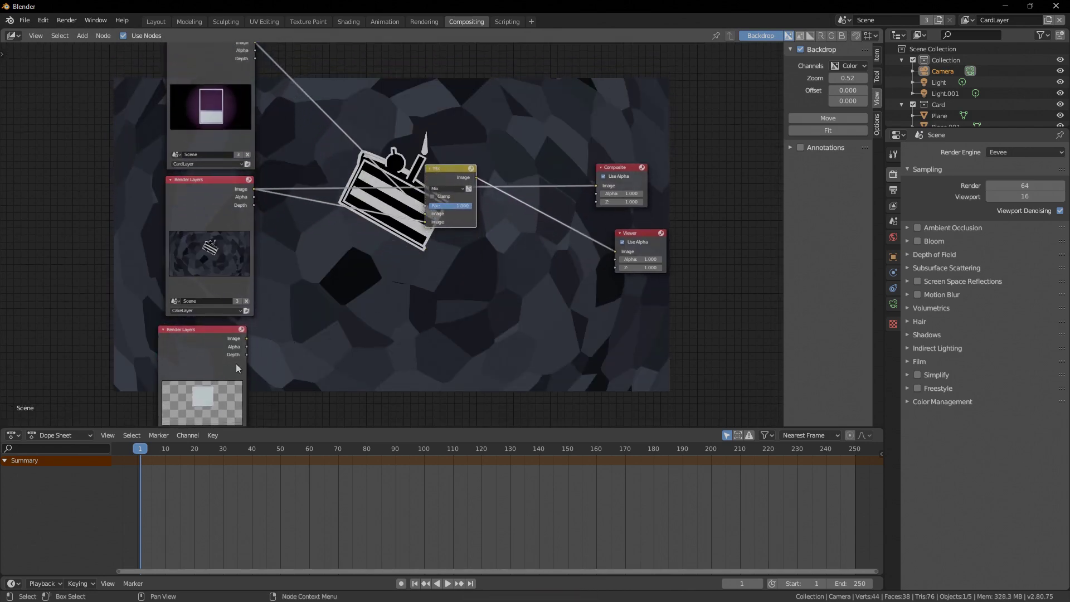
# - Link the MaskLayer Alpha output to the Mix node's Fac input and the Mix output to the Composite node
pyautogui.moveTo(247, 347); pyautogui.dragTo(425, 205)
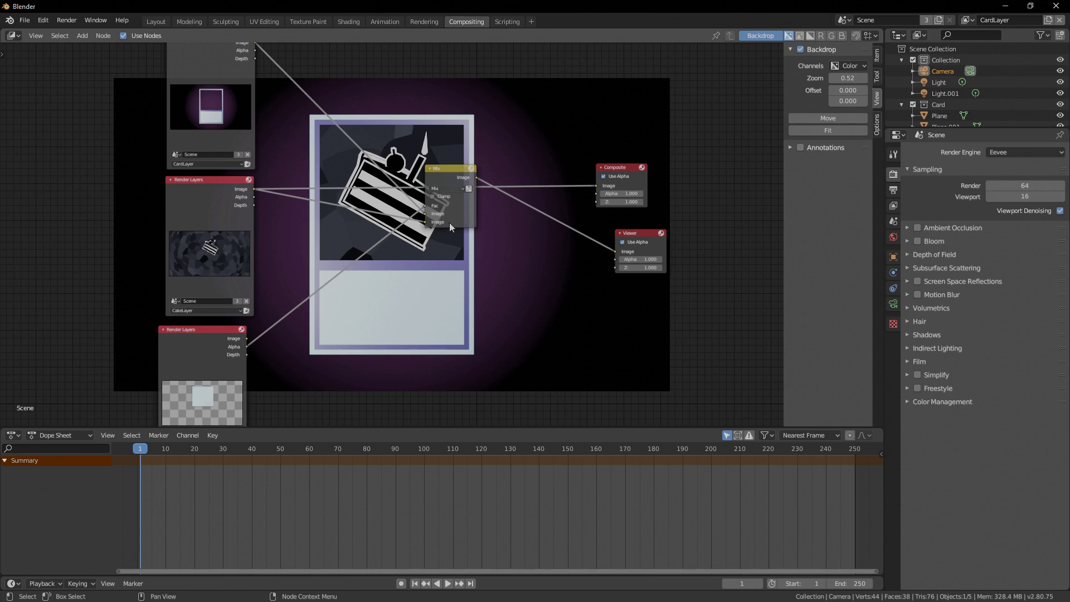
pyautogui.moveTo(456, 171); pyautogui.dragTo(596, 187)
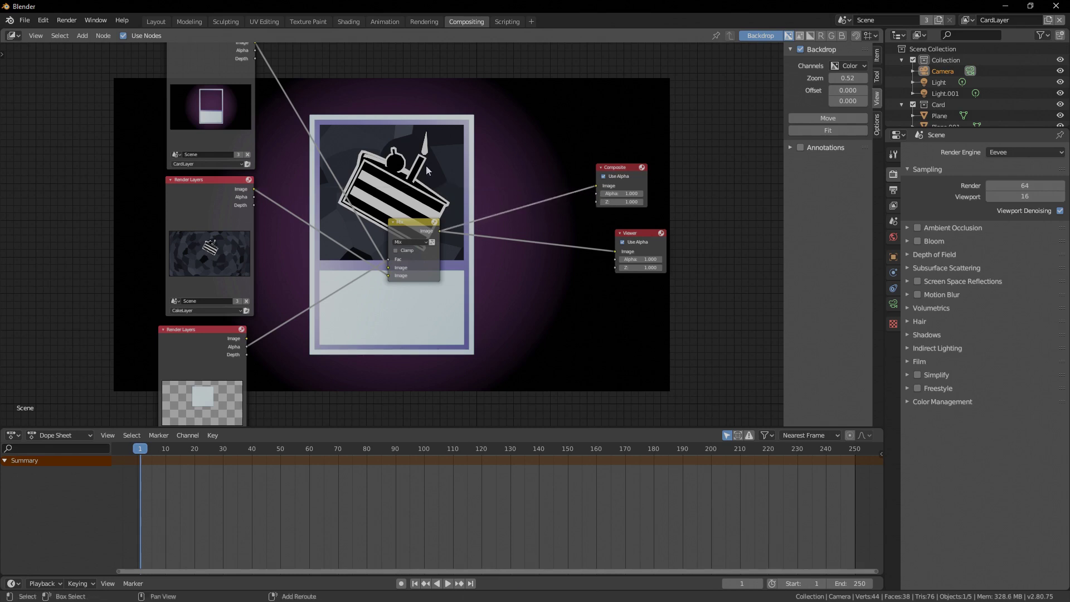
pyautogui.moveTo(430, 162); pyautogui.dragTo(459, 186, button='middle')
# - Render the image, inspect its Composite result, and close the render
pyautogui.press('F12')
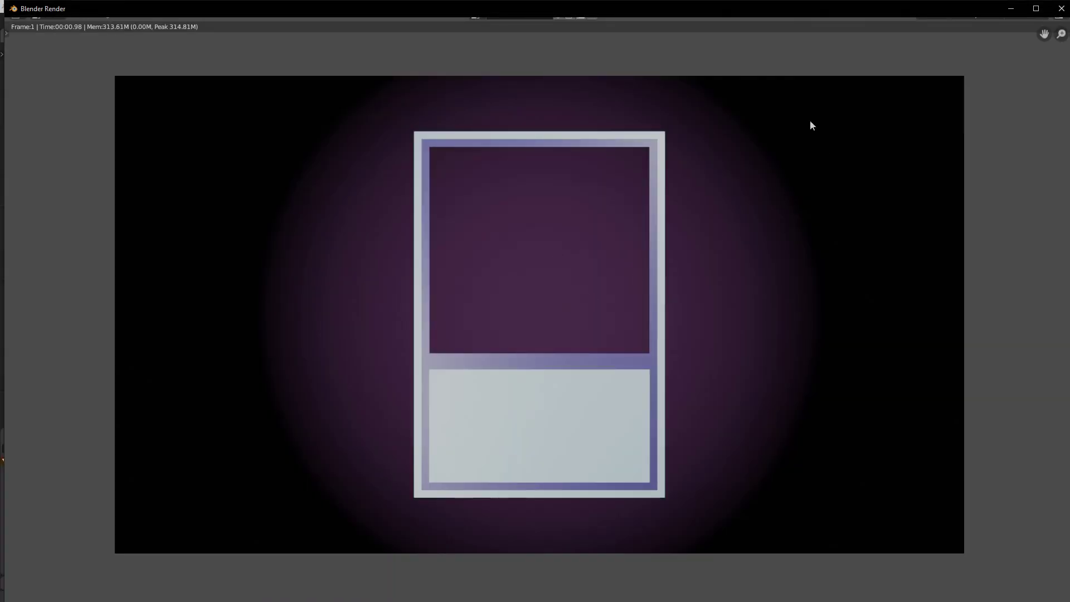
pyautogui.moveTo(901, 83); pyautogui.dragTo(867, 61, button='middle')
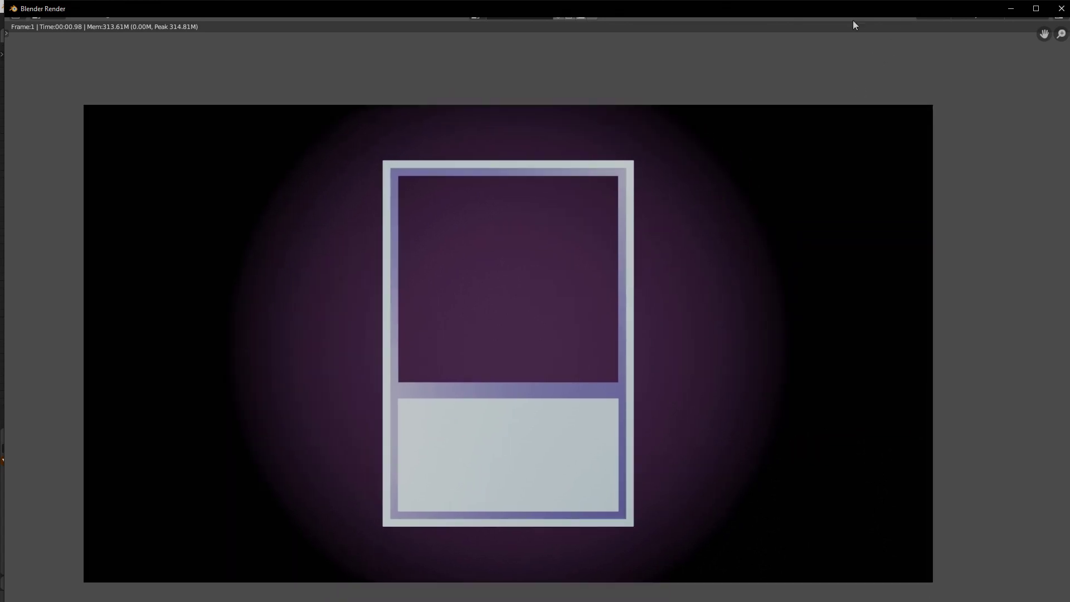
pyautogui.scroll(3, 851, 51)
pyautogui.scroll(-6, 855, 50)
pyautogui.moveTo(951, 10); pyautogui.dragTo(891, 1)
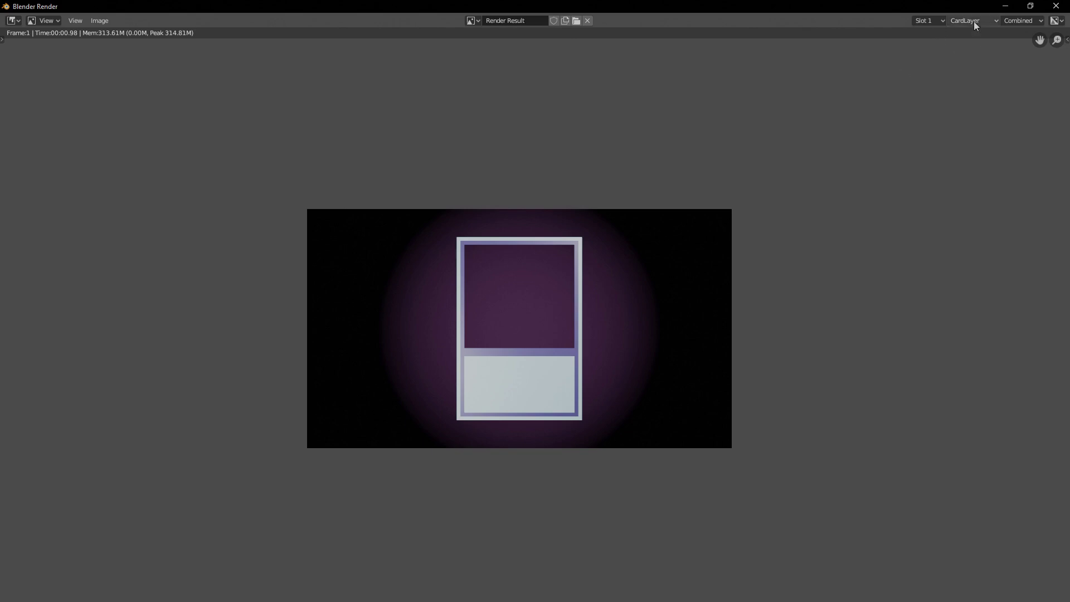
pyautogui.click(976, 21)
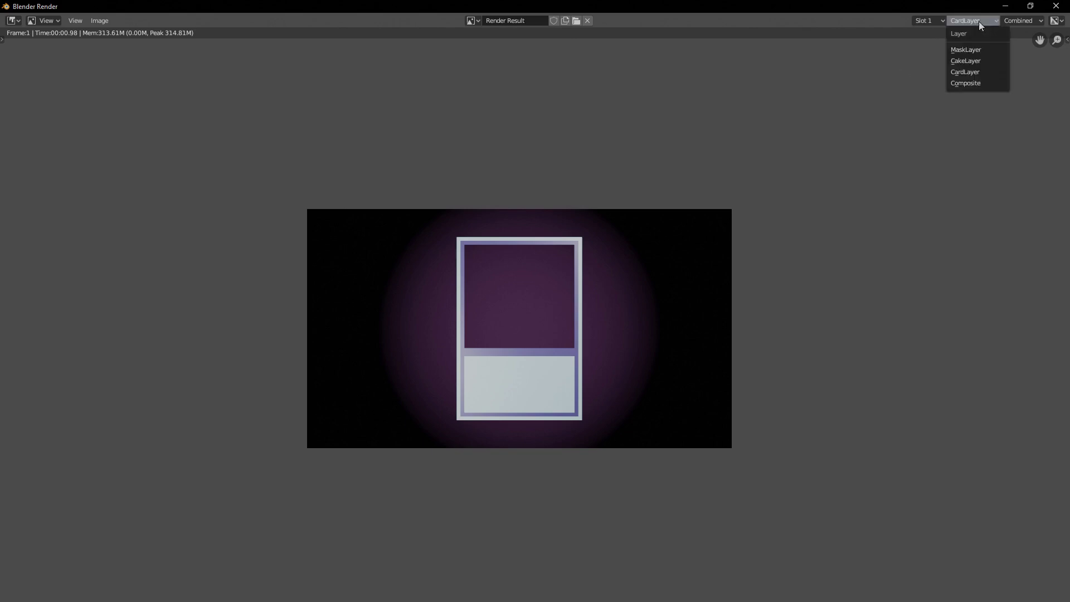
pyautogui.click(975, 82)
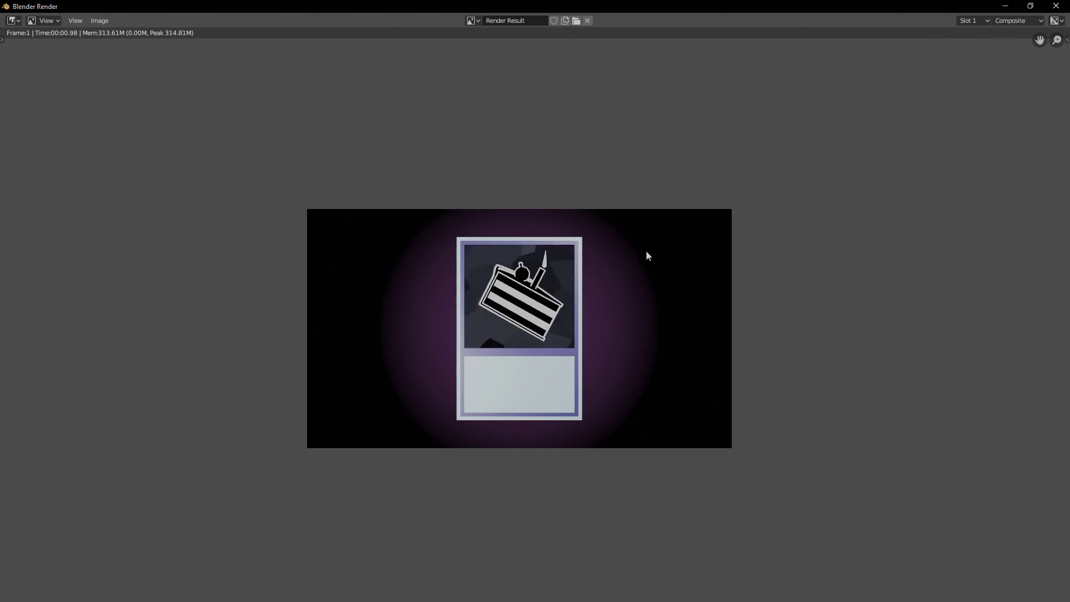
pyautogui.press('Escape')
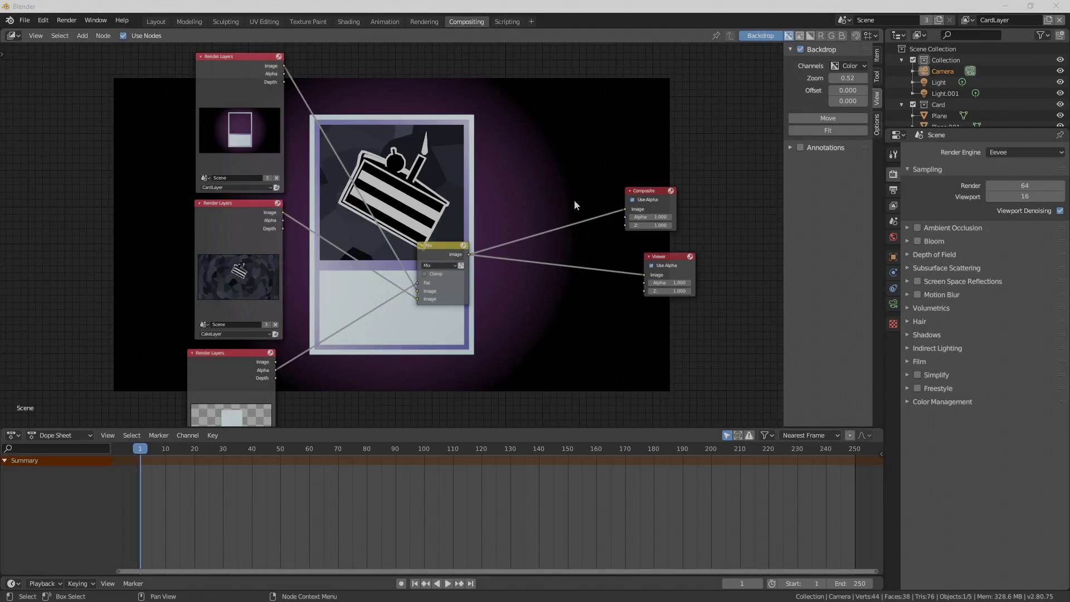
# - In the Layout workspace, rotate the card frame by -28.8° about the Z axis and check it in a new render
pyautogui.click(158, 22)
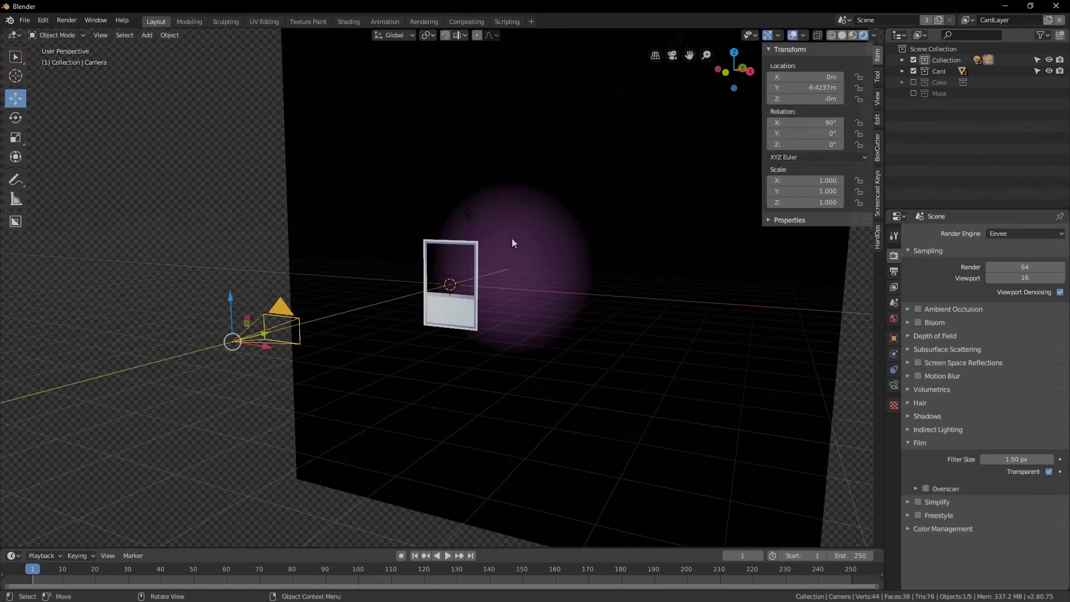
pyautogui.click(459, 319)
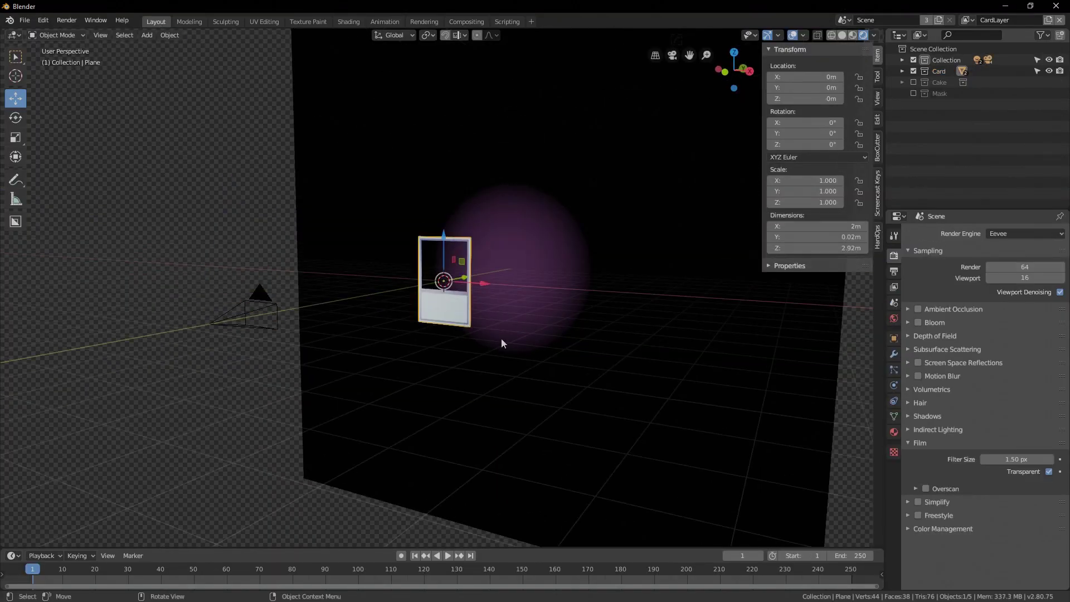
pyautogui.scroll(4, 519, 344)
pyautogui.moveTo(545, 358); pyautogui.dragTo(572, 393, button='middle')
pyautogui.press('r')
pyautogui.press('z')
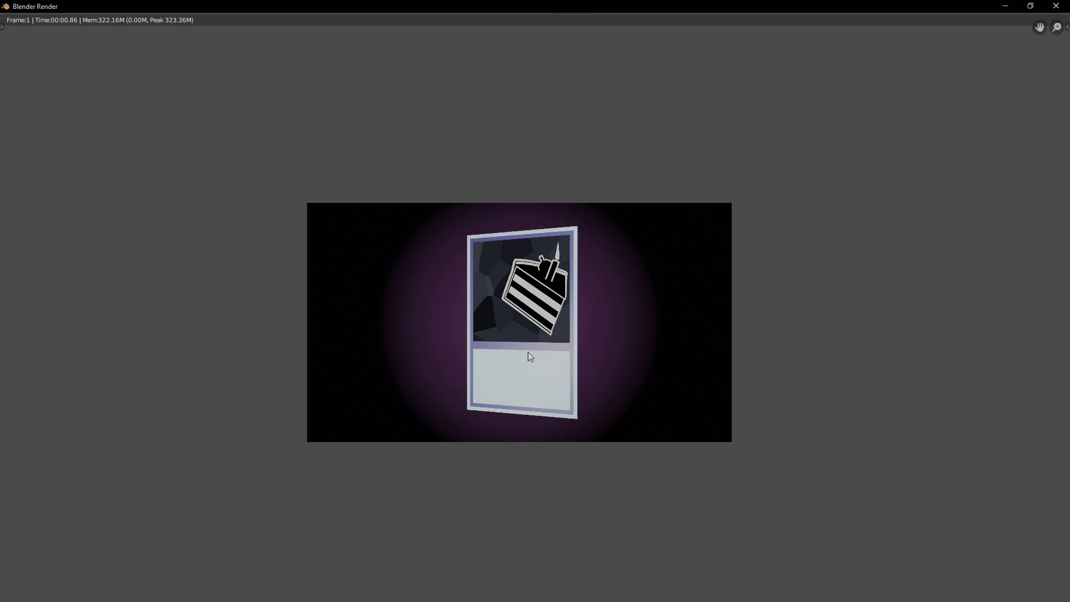
pyautogui.press('Escape')
pyautogui.moveTo(509, 373); pyautogui.dragTo(522, 301, button='middle')
pyautogui.scroll(3, 511, 317)
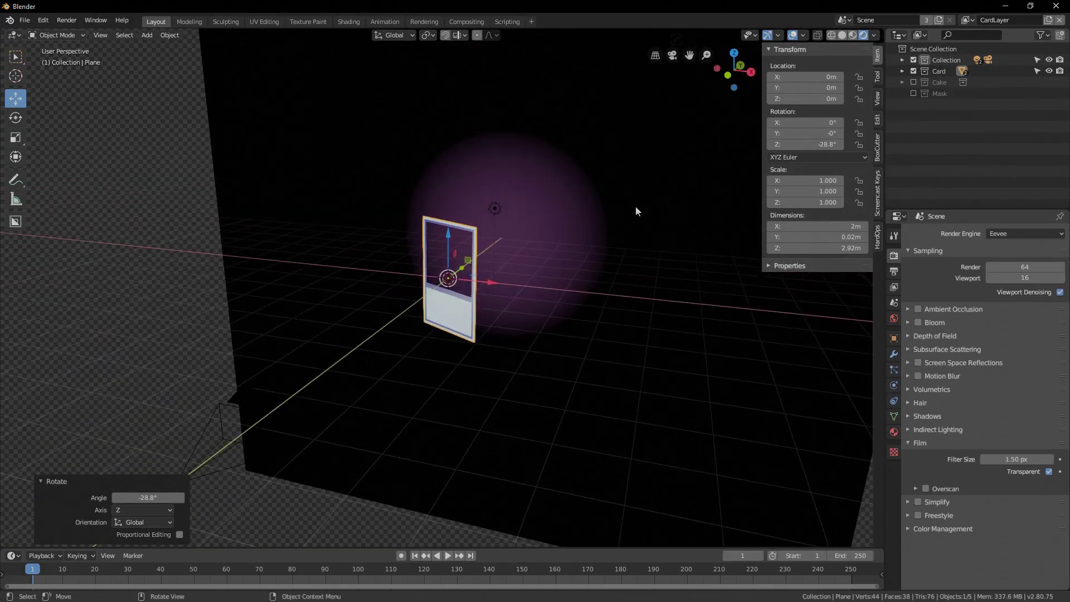
# - Reset the card frame's Z rotation to 0°
pyautogui.click(803, 145)
pyautogui.write('0')
pyautogui.press('Return')
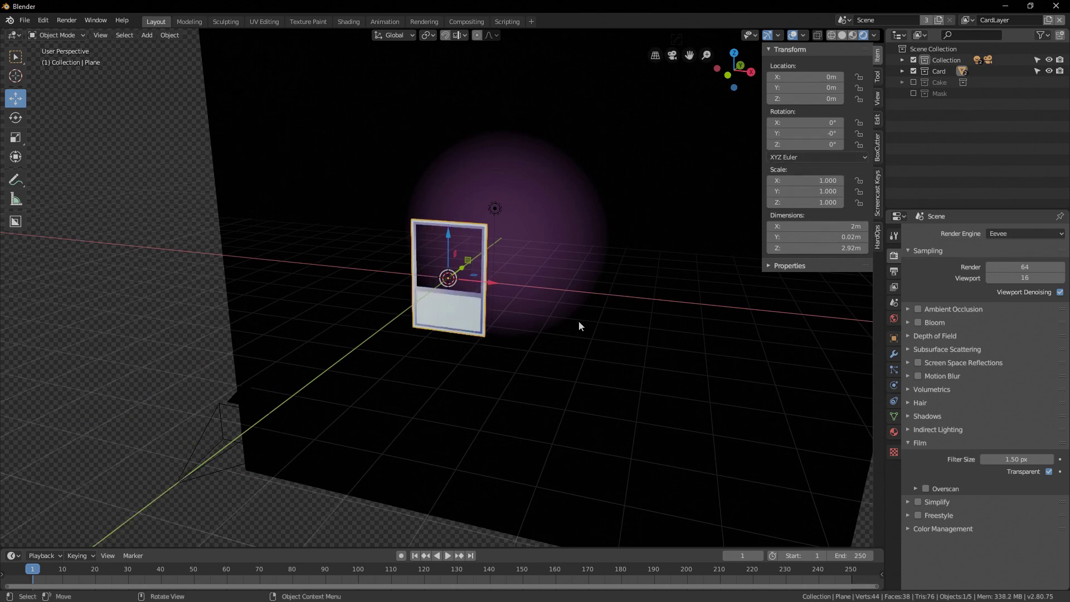
# - In the Animation workspace, widen the camera view and switch both 3D viewports to material preview shading
pyautogui.click(385, 22)
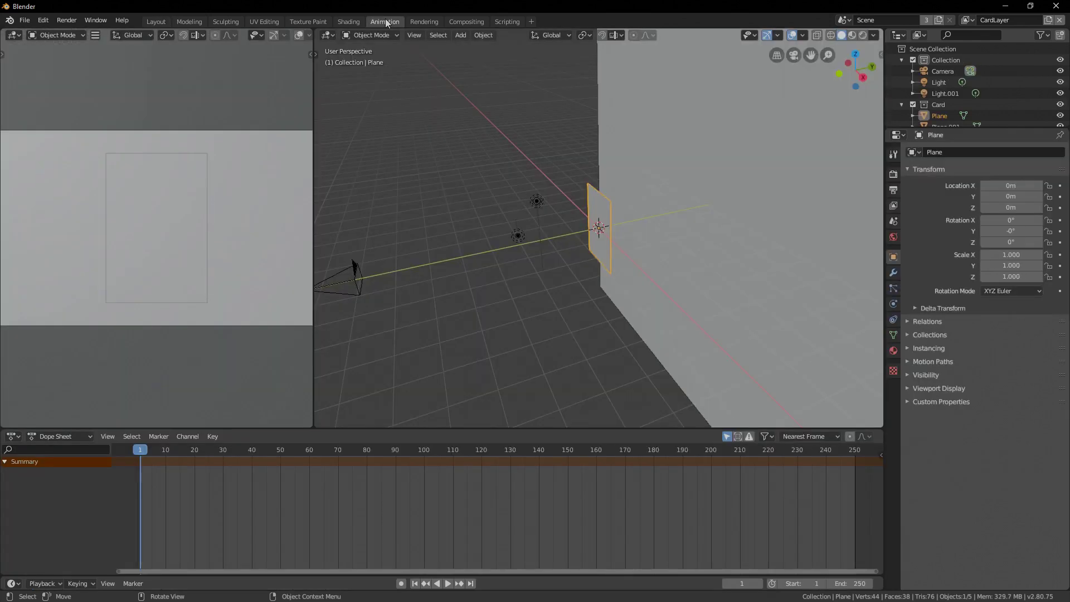
pyautogui.moveTo(439, 180)
pyautogui.mouseDown(button='middle')
pyautogui.moveTo(549, 275)
pyautogui.moveTo(619, 266)
pyautogui.mouseUp(button='middle')
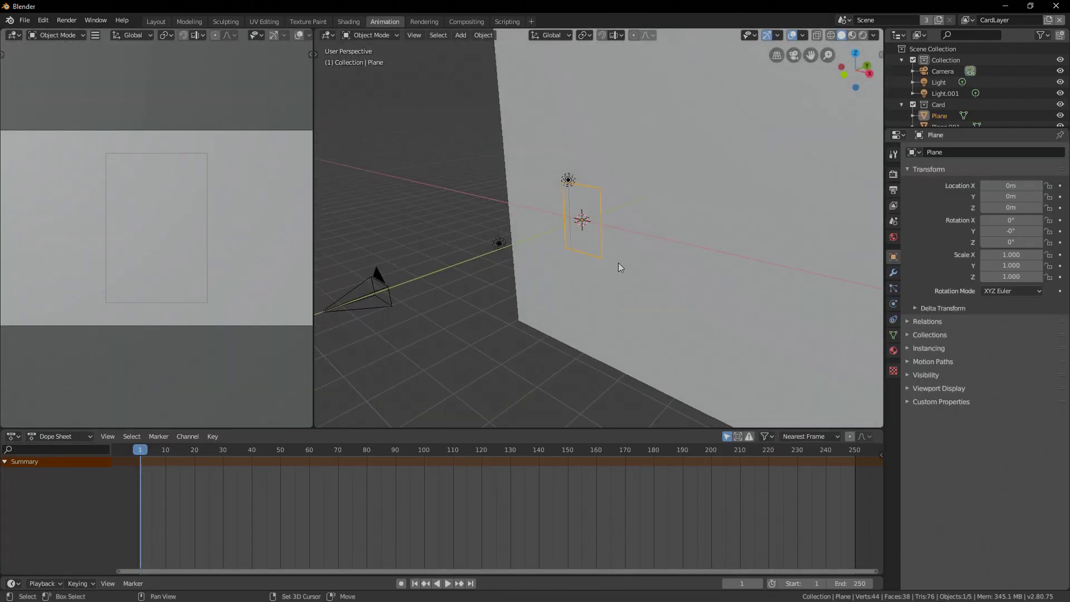
pyautogui.click(852, 35)
pyautogui.scroll(4, 569, 286)
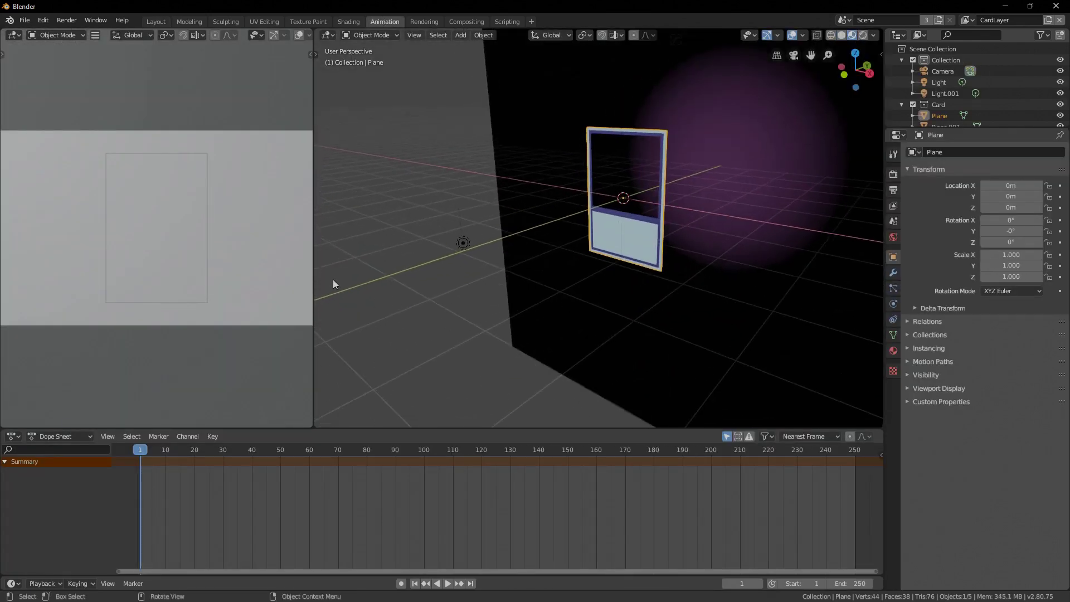
pyautogui.moveTo(315, 281); pyautogui.dragTo(412, 272)
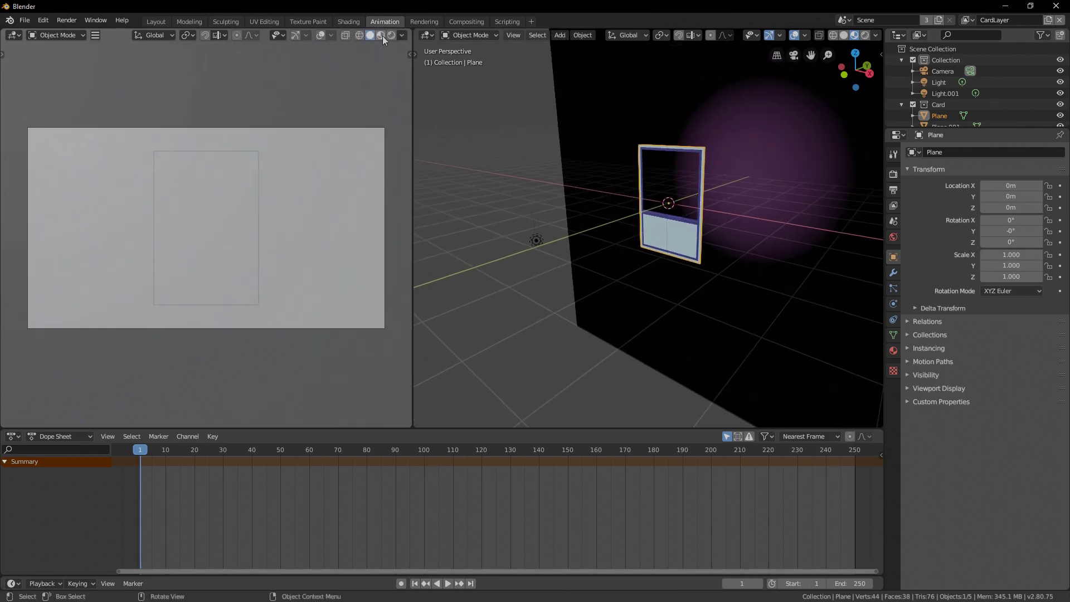
pyautogui.click(381, 35)
pyautogui.moveTo(552, 262)
pyautogui.mouseDown(button='middle')
pyautogui.moveTo(590, 288)
pyautogui.moveTo(566, 333)
pyautogui.mouseUp(button='middle')
# - At frame 0, insert a single keyframe on the card frame's Z rotation
pyautogui.click(137, 452)
pyautogui.press('space')
pyautogui.press('space')
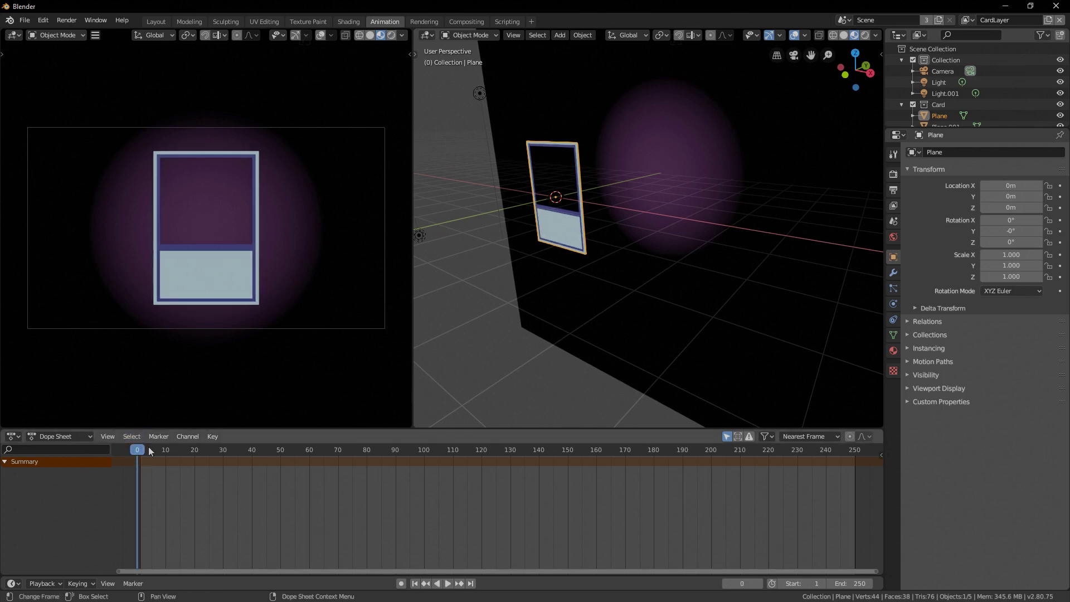
pyautogui.moveTo(467, 344); pyautogui.dragTo(585, 312, button='middle')
pyautogui.press('n')
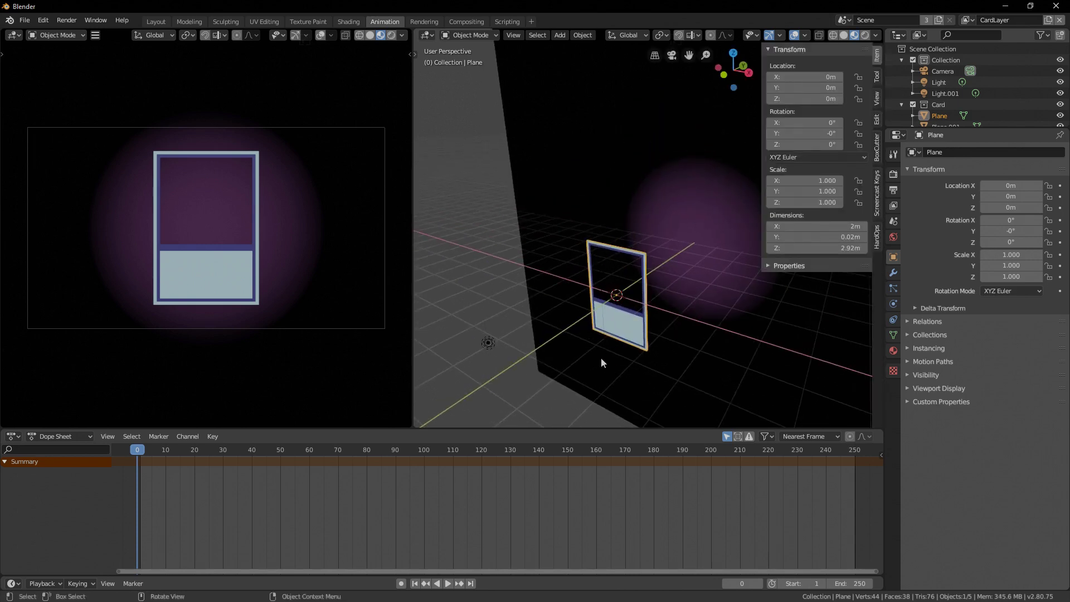
pyautogui.rightClick(802, 145)
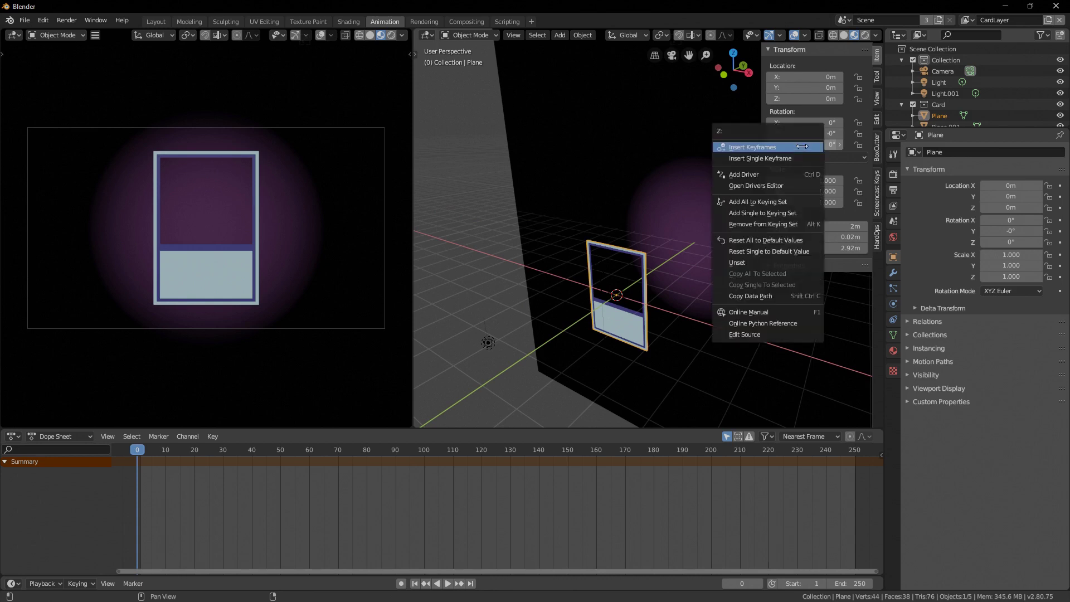
pyautogui.click(780, 158)
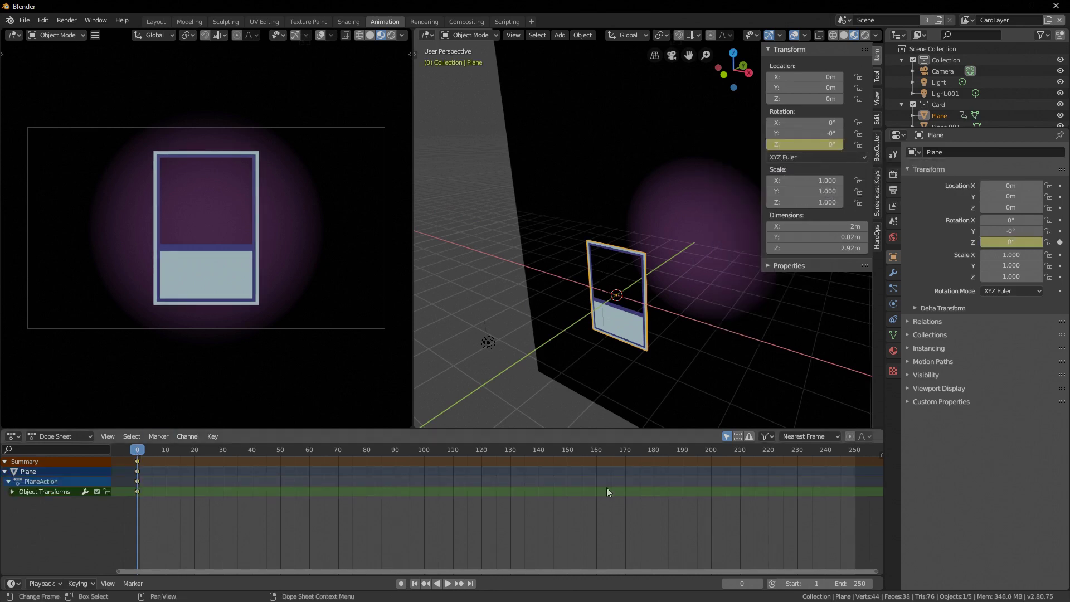
# - Set the animation's end frame to 180
pyautogui.click(851, 583)
pyautogui.write('180')
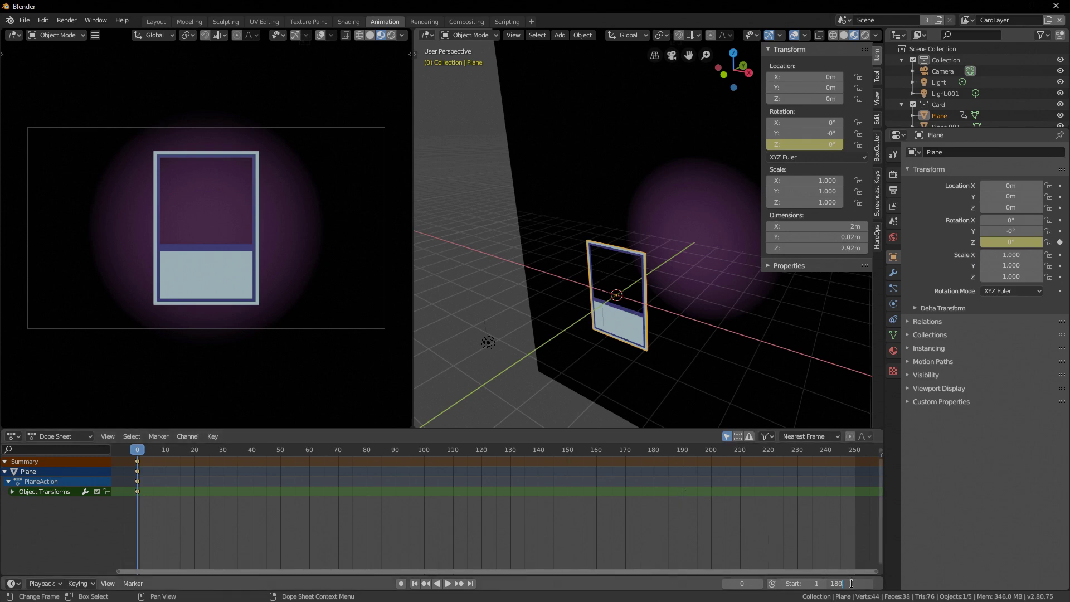
pyautogui.press('Return')
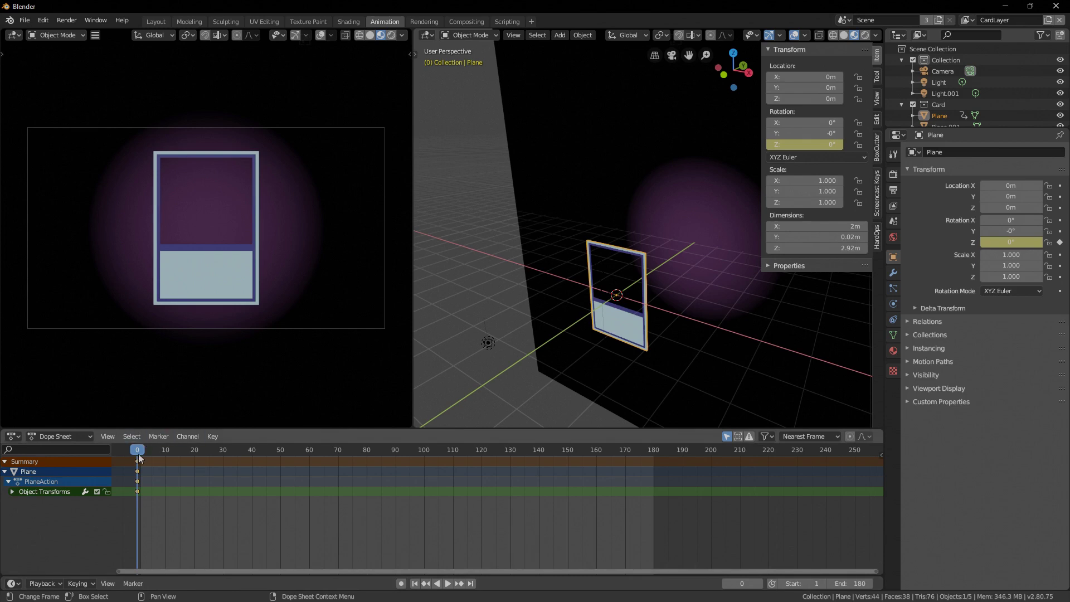
# - At frame 180, set the card frame's Z rotation to 360° and insert a single keyframe for it
pyautogui.moveTo(359, 521); pyautogui.dragTo(654, 469)
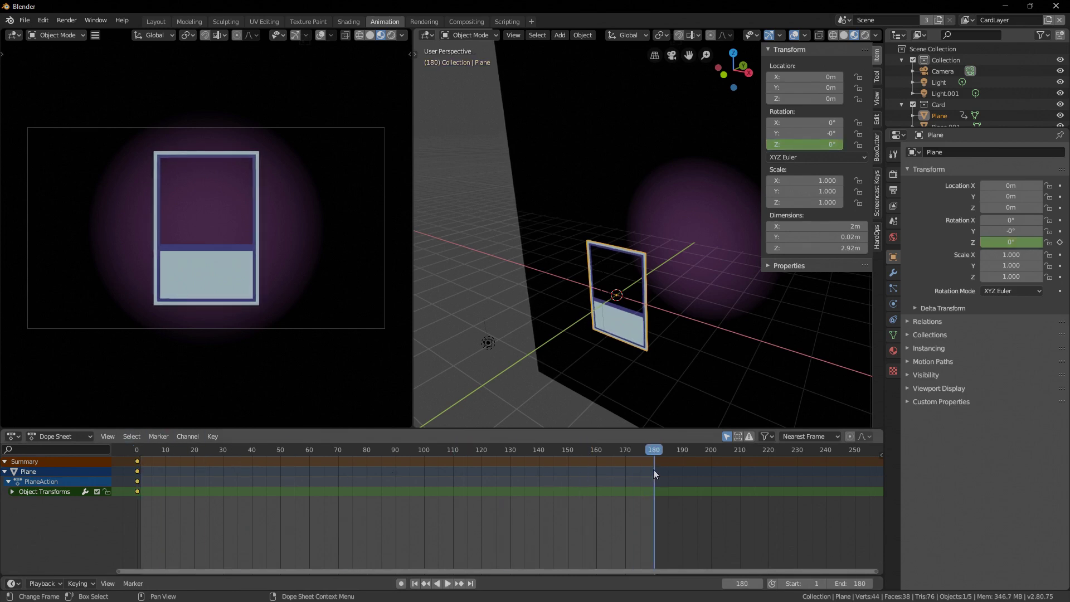
pyautogui.doubleClick(810, 144)
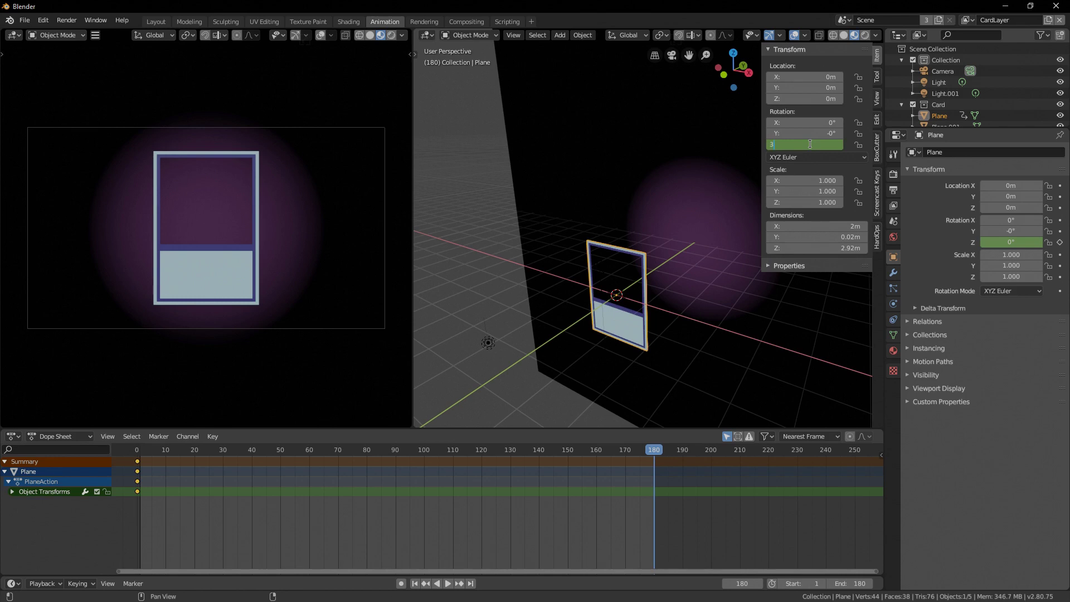
pyautogui.write('360')
pyautogui.press('Return')
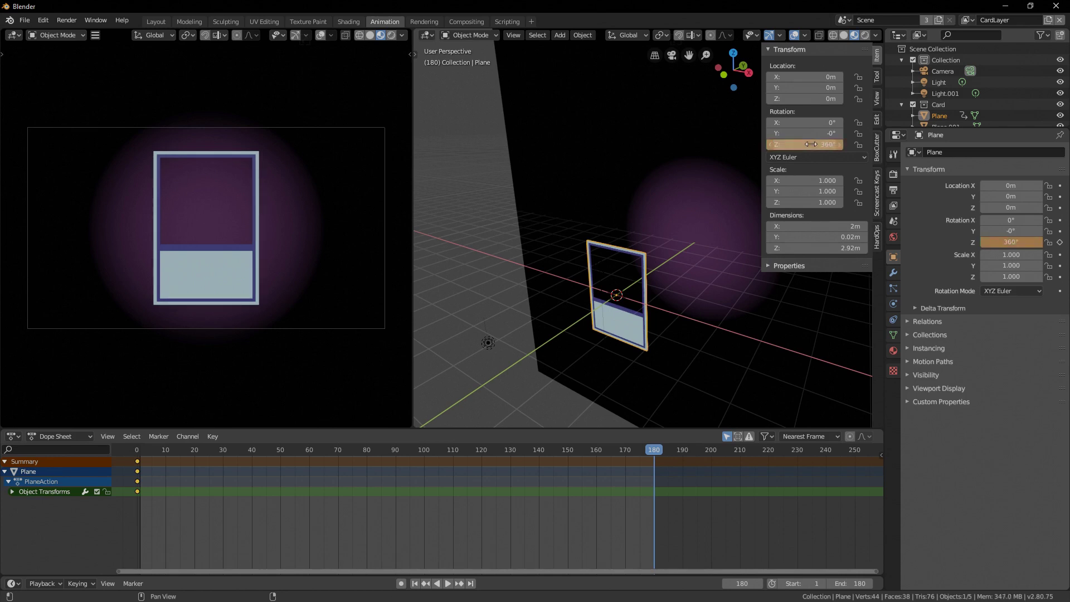
pyautogui.rightClick(810, 145)
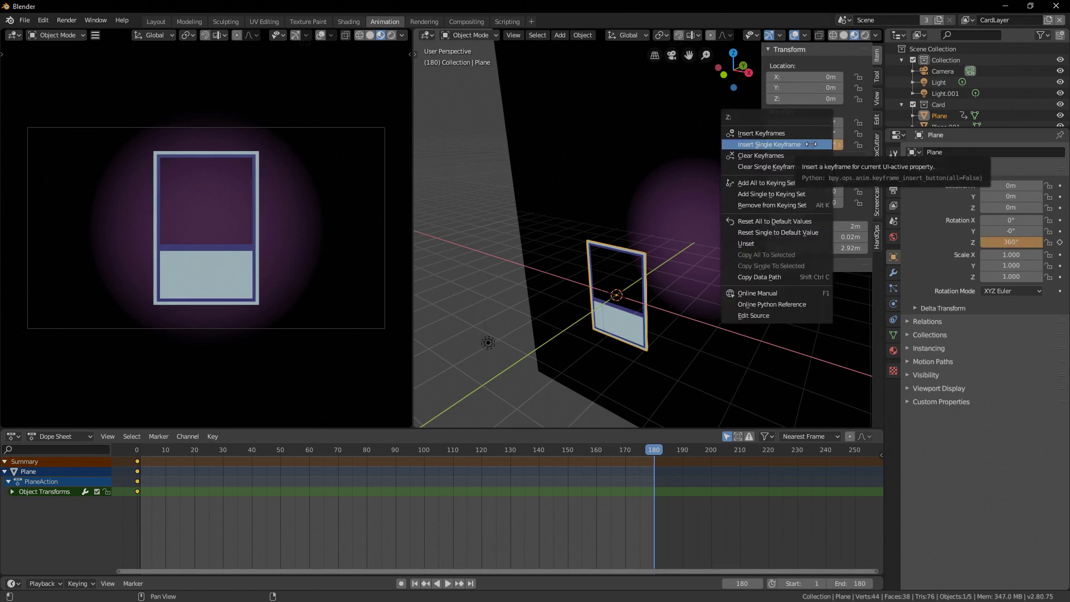
pyautogui.click(811, 144)
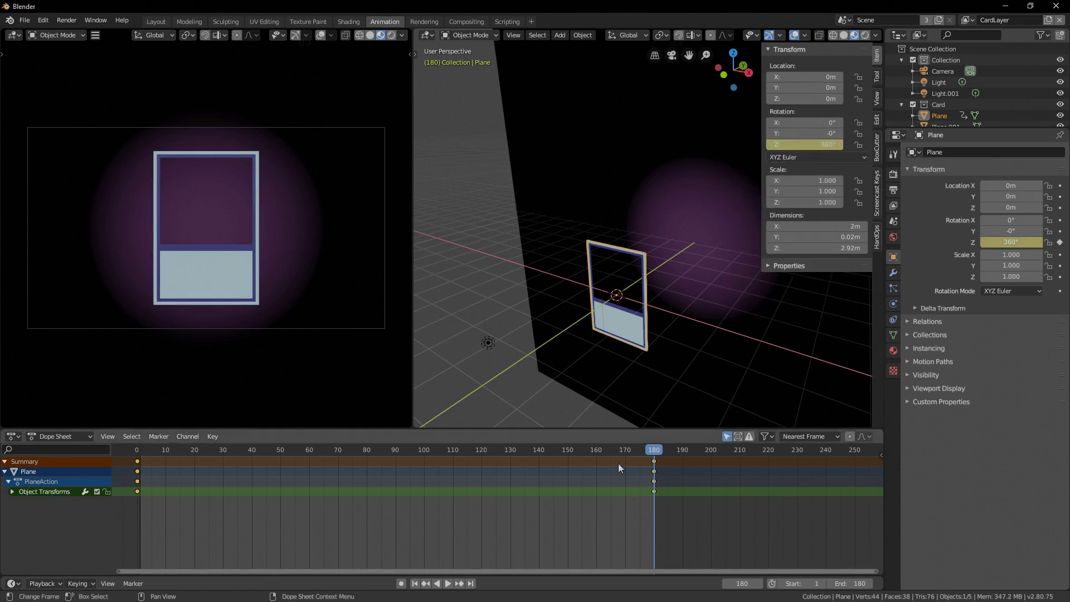
# - Set the interpolation mode of the card frame's rotation keyframes to Linear
pyautogui.moveTo(655, 450)
pyautogui.mouseDown()
pyautogui.moveTo(406, 469)
pyautogui.moveTo(139, 463)
pyautogui.moveTo(654, 458)
pyautogui.mouseUp()
pyautogui.click(212, 437)
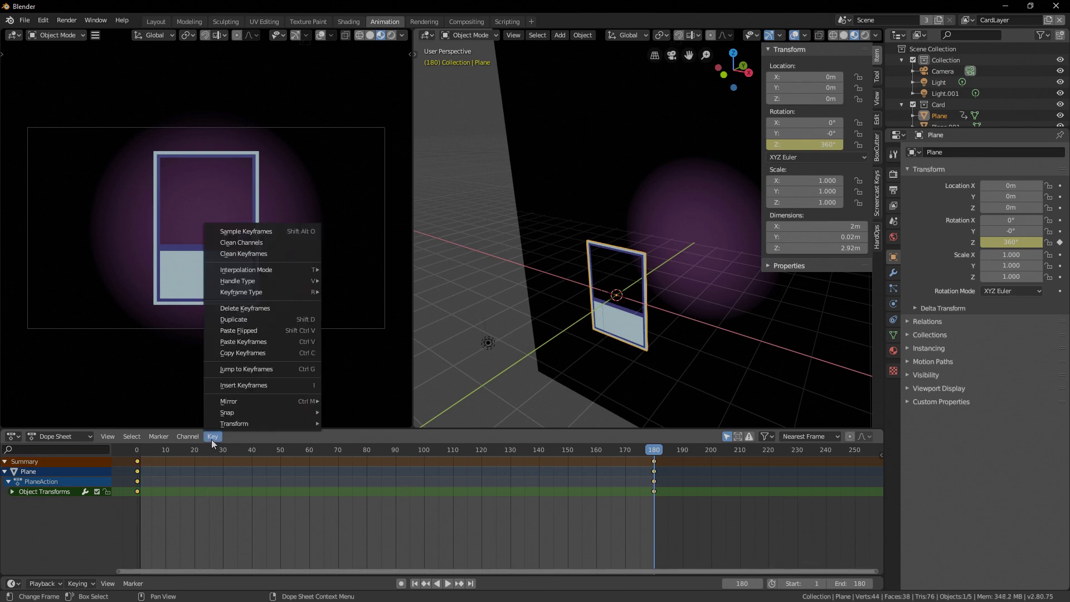
pyautogui.moveTo(287, 270)
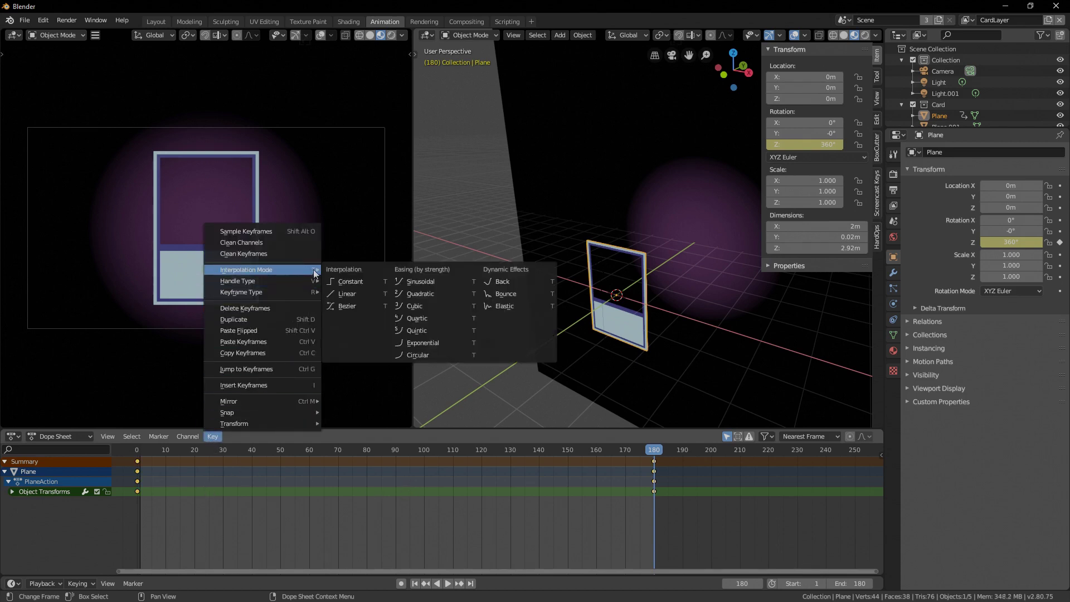
pyautogui.click(361, 294)
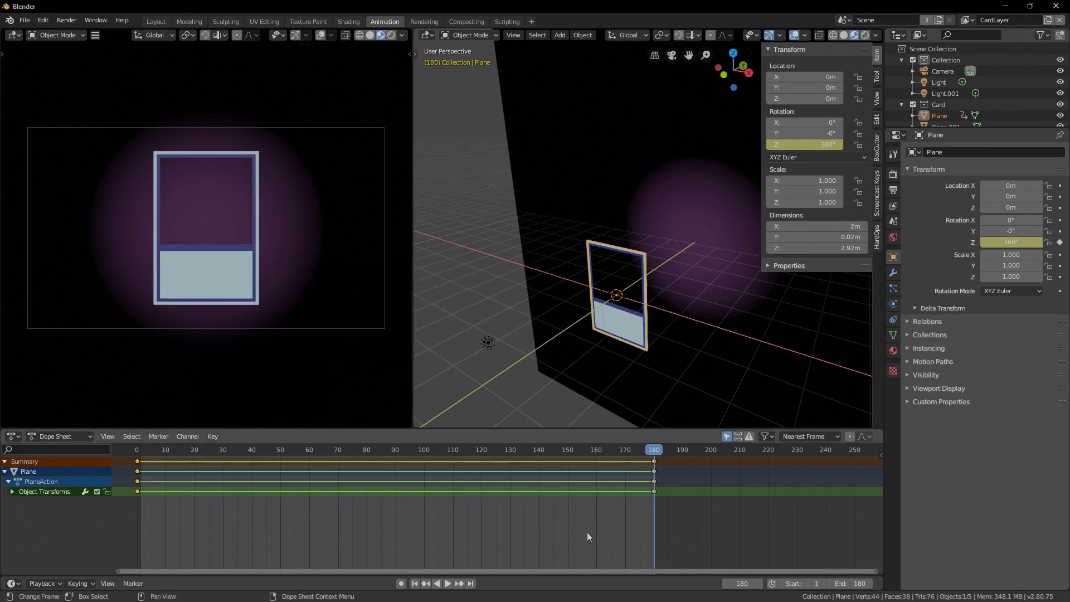
# - Play the card's rotation animation to check the spin, and stop the playback
pyautogui.click(448, 583)
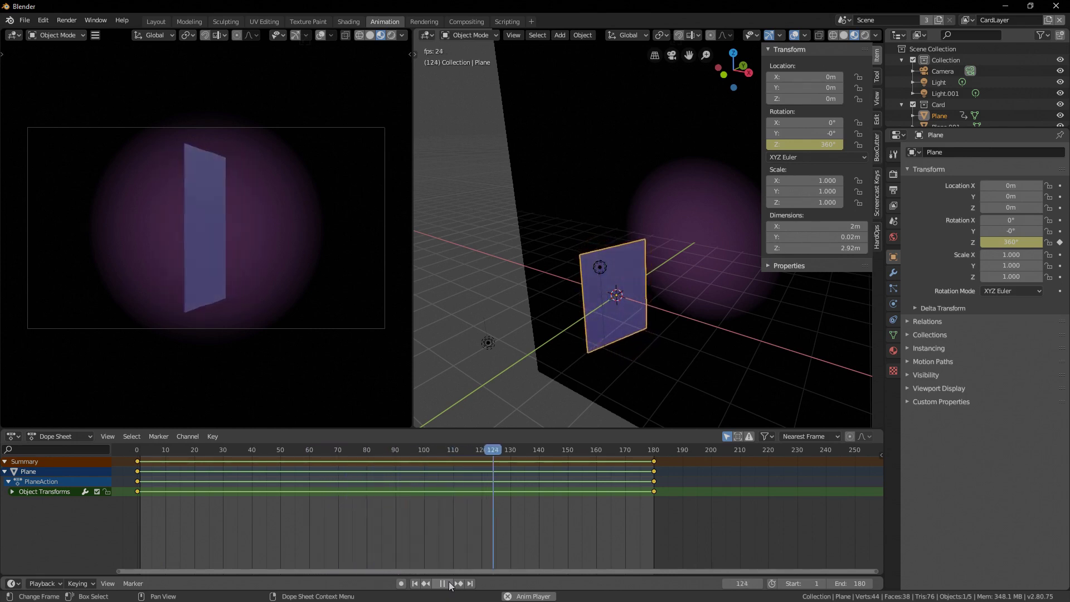
pyautogui.click(449, 582)
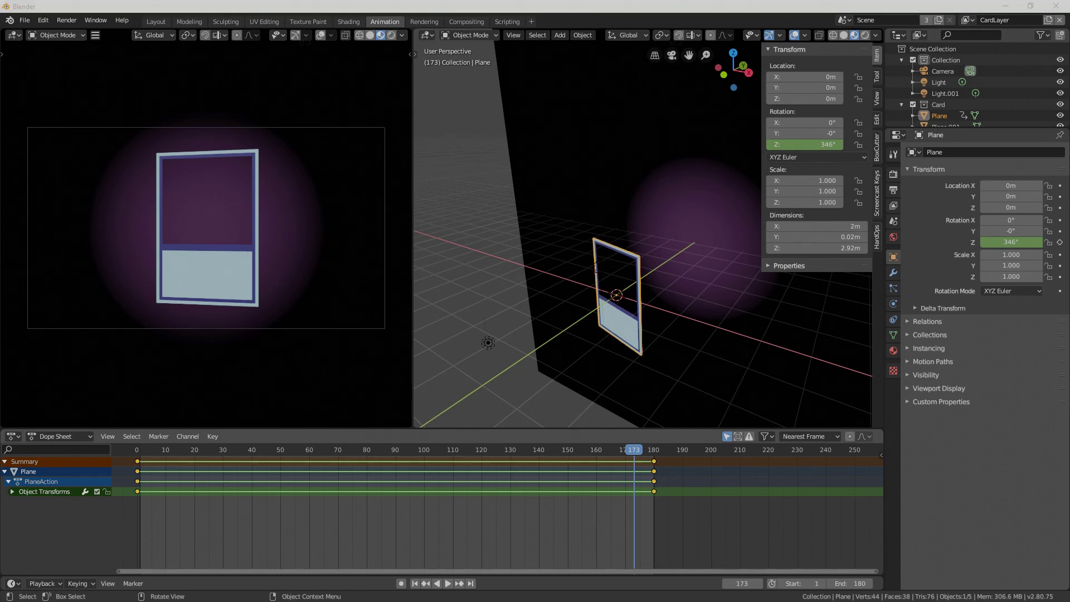
pyautogui.moveTo(574, 328); pyautogui.dragTo(602, 301, button='middle')
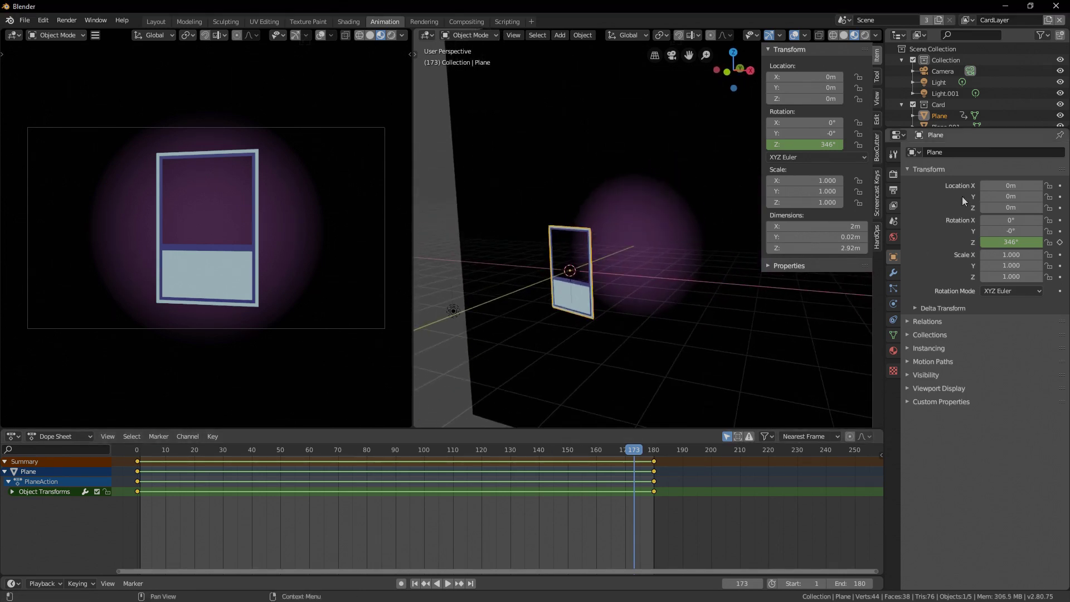
# - In the MaskLayer view layer, enable Backface Culling on Material.001 of the mask plane
pyautogui.click(967, 20)
pyautogui.click(899, 58)
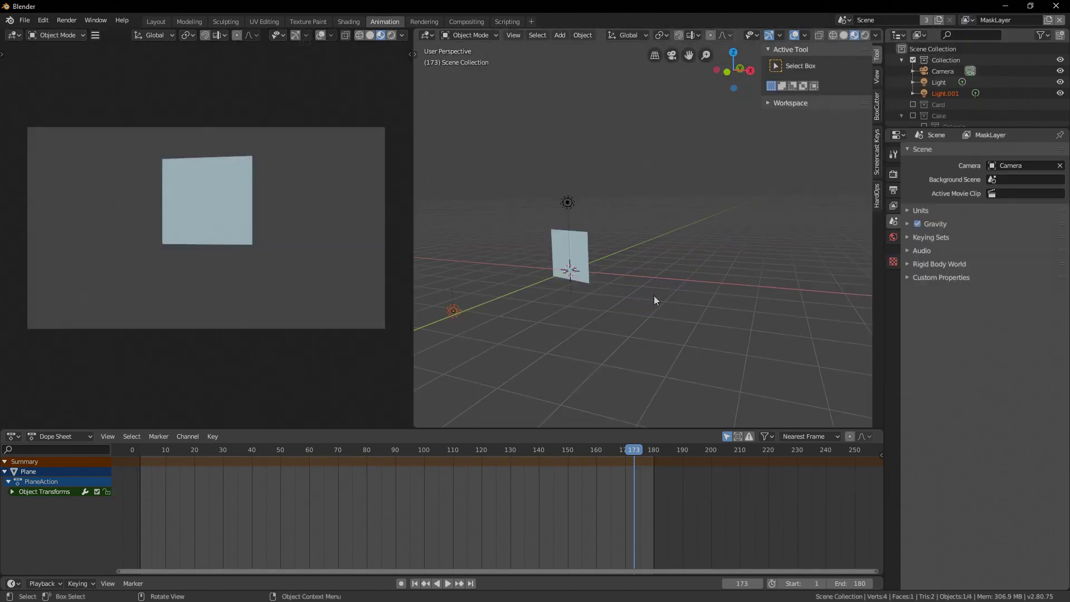
pyautogui.hotkey('ctrl', 'v')
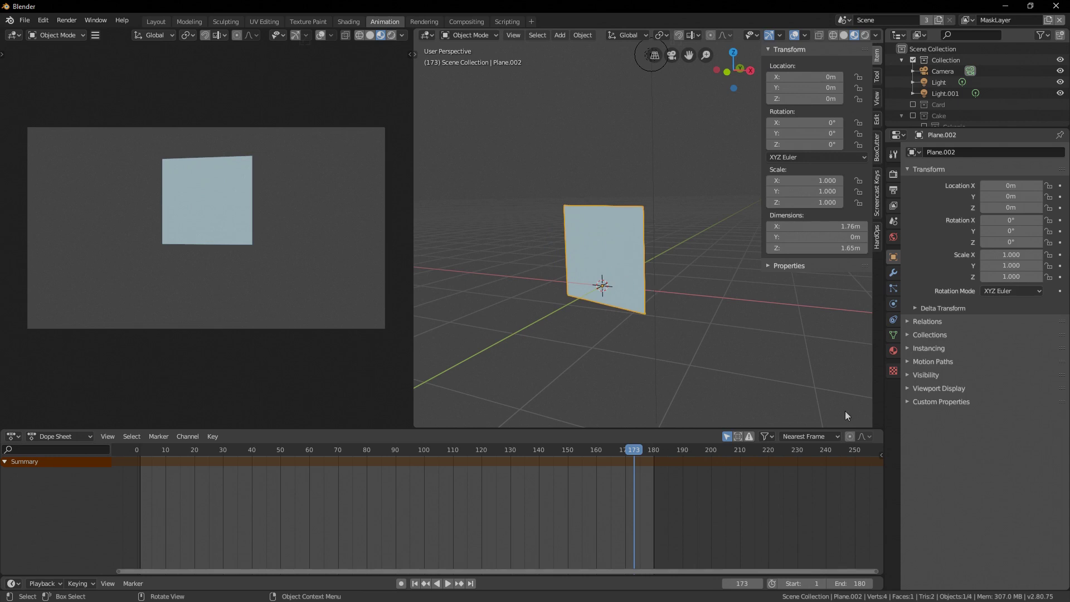
pyautogui.click(894, 350)
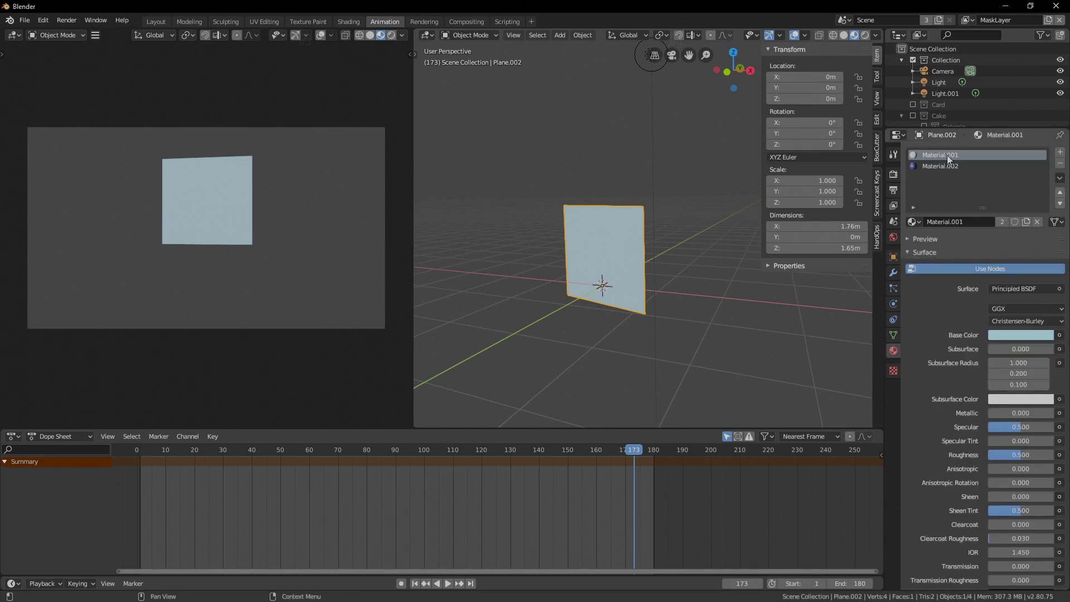
pyautogui.scroll(-10, 973, 301)
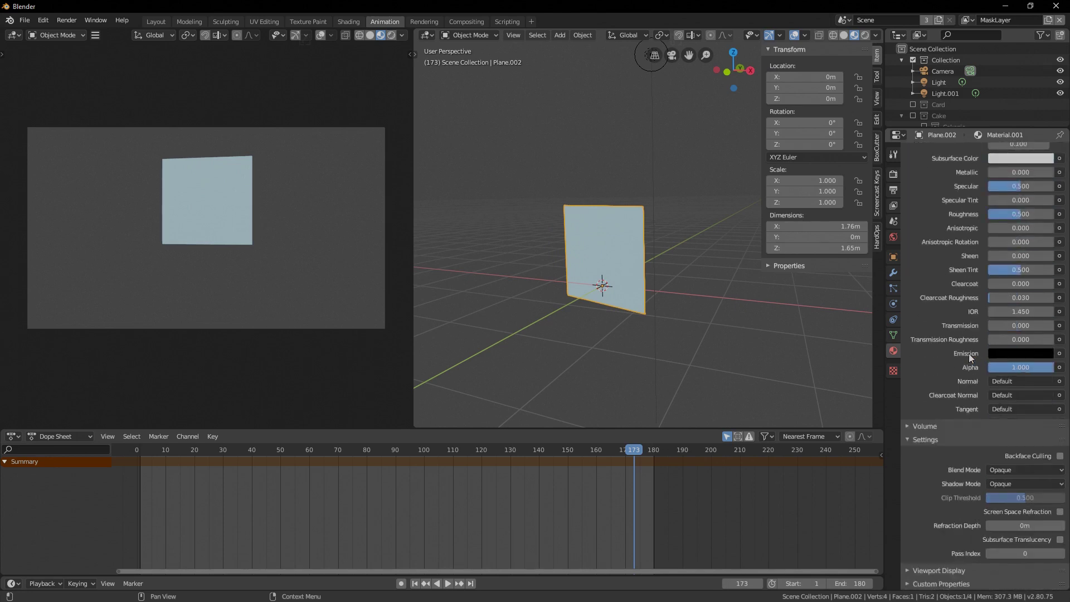
pyautogui.click(1060, 457)
pyautogui.moveTo(628, 367); pyautogui.dragTo(702, 317, button='middle')
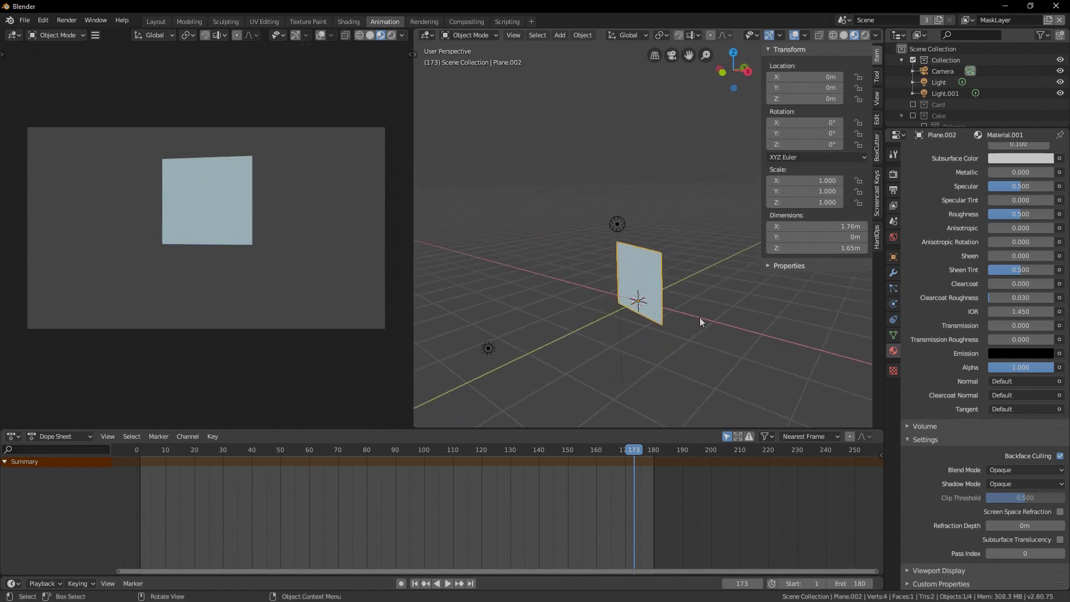
# - Play back the rendered animation to check the masked cake scene on the spinning card
pyautogui.hotkey('ctrl', 'F11')
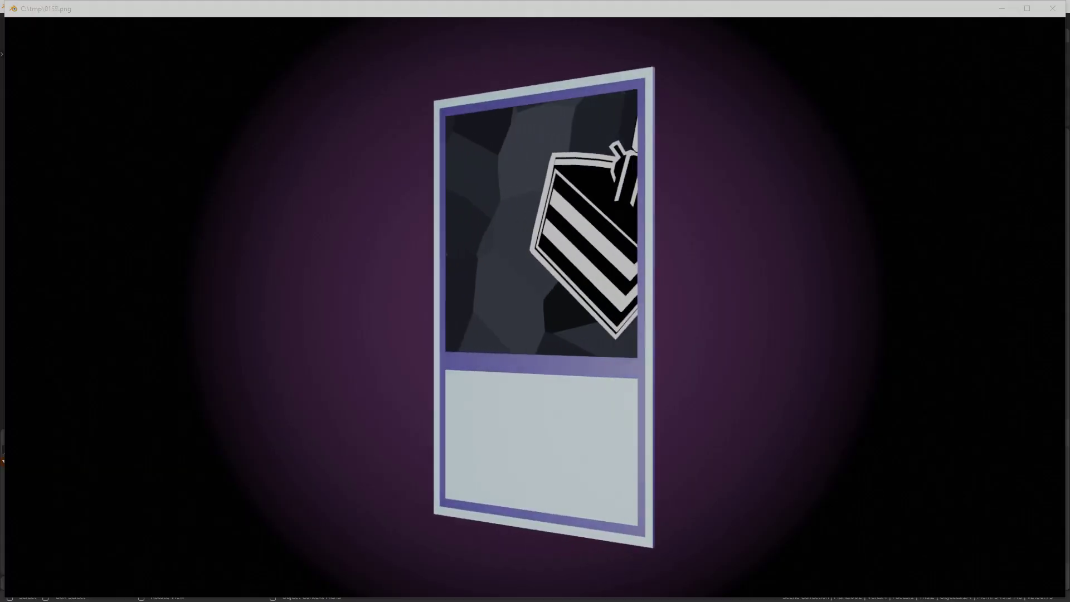